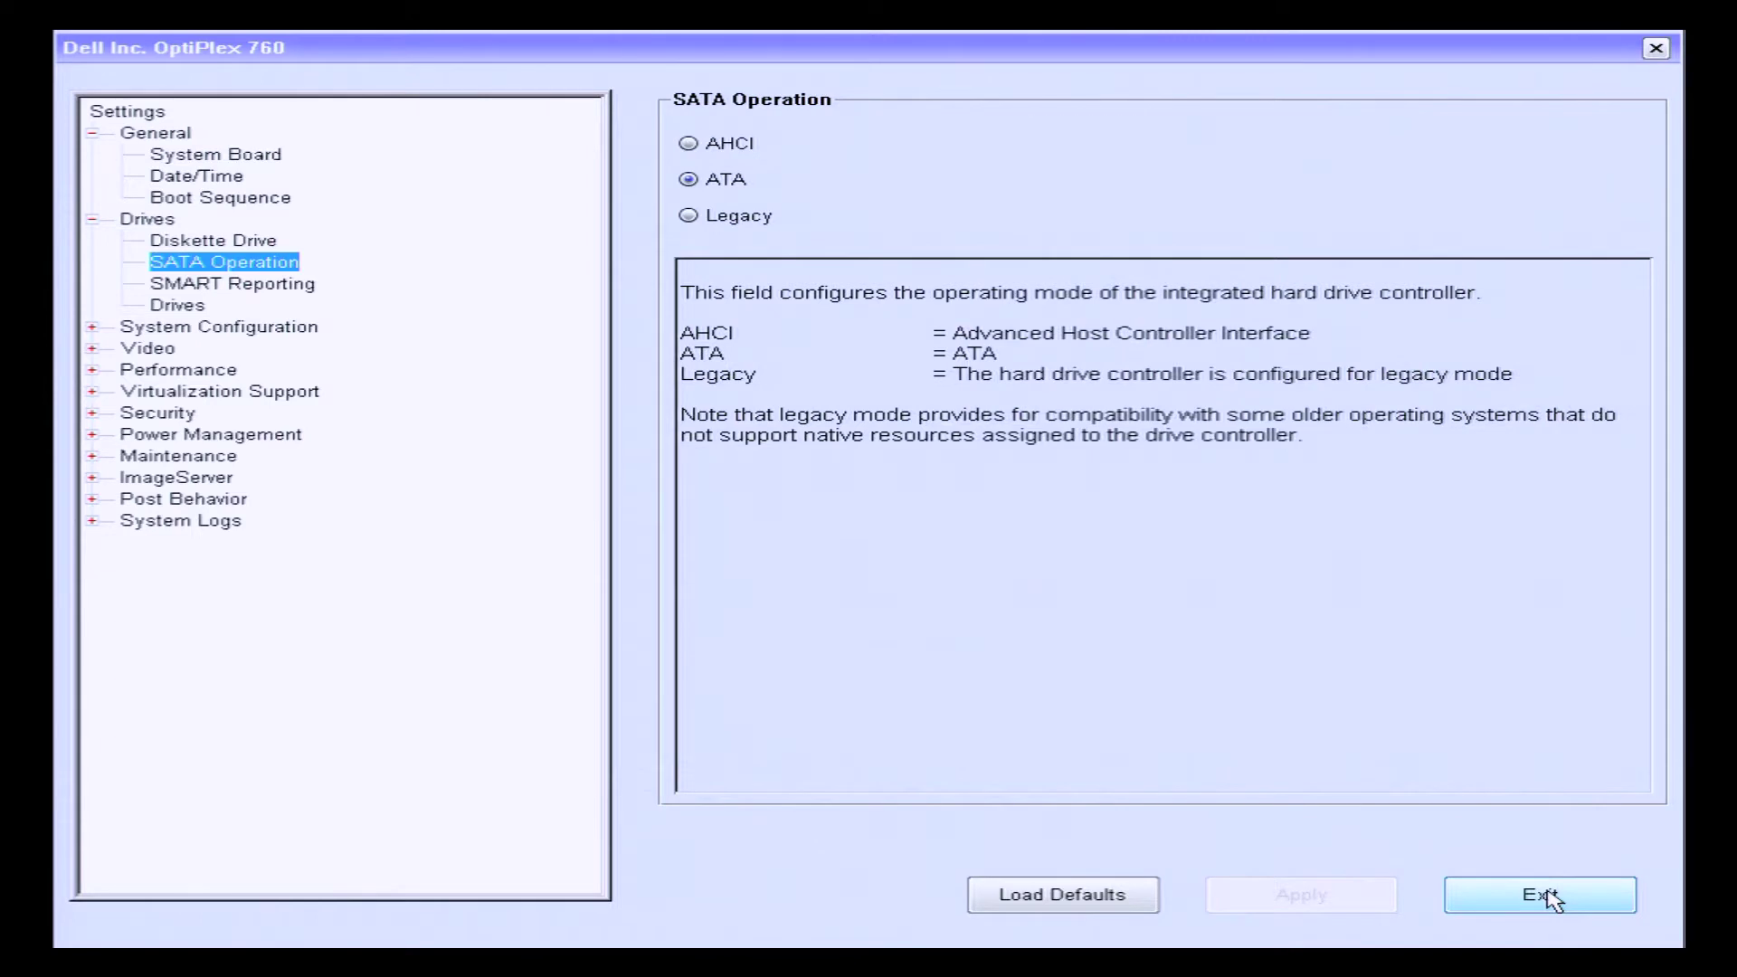
Exit the BIOS setup and boot the computer from the onboard or USB CD-ROM drive.
click(1549, 899)
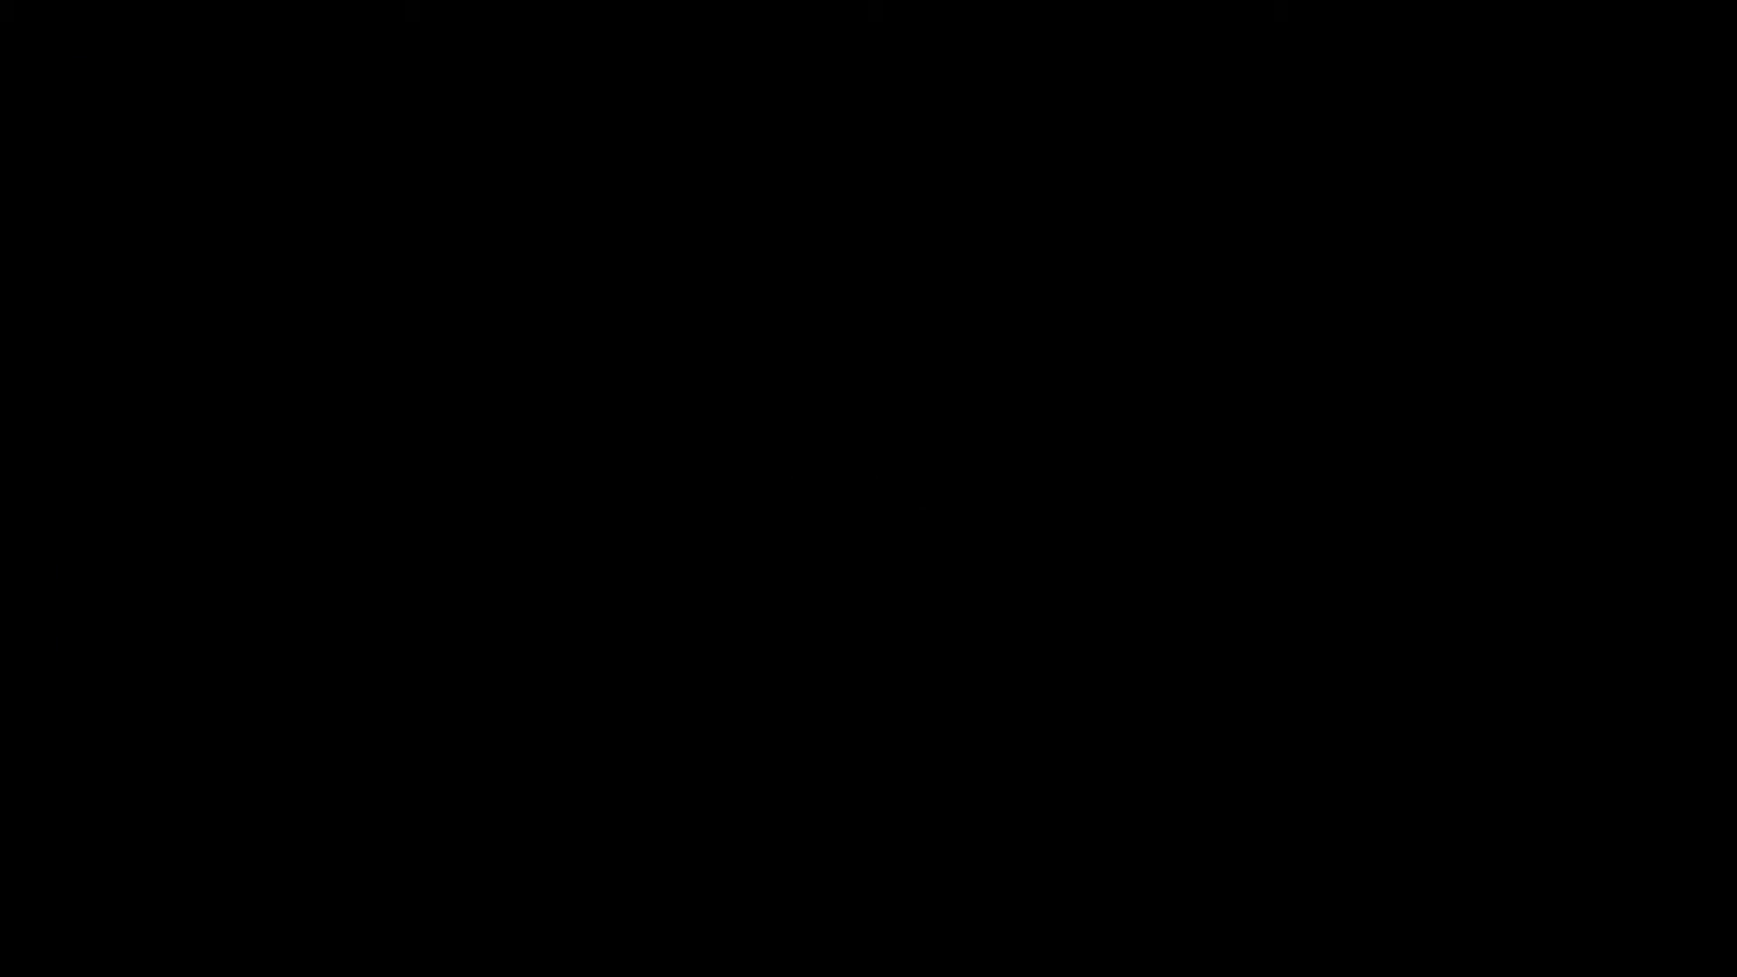
key(Down)
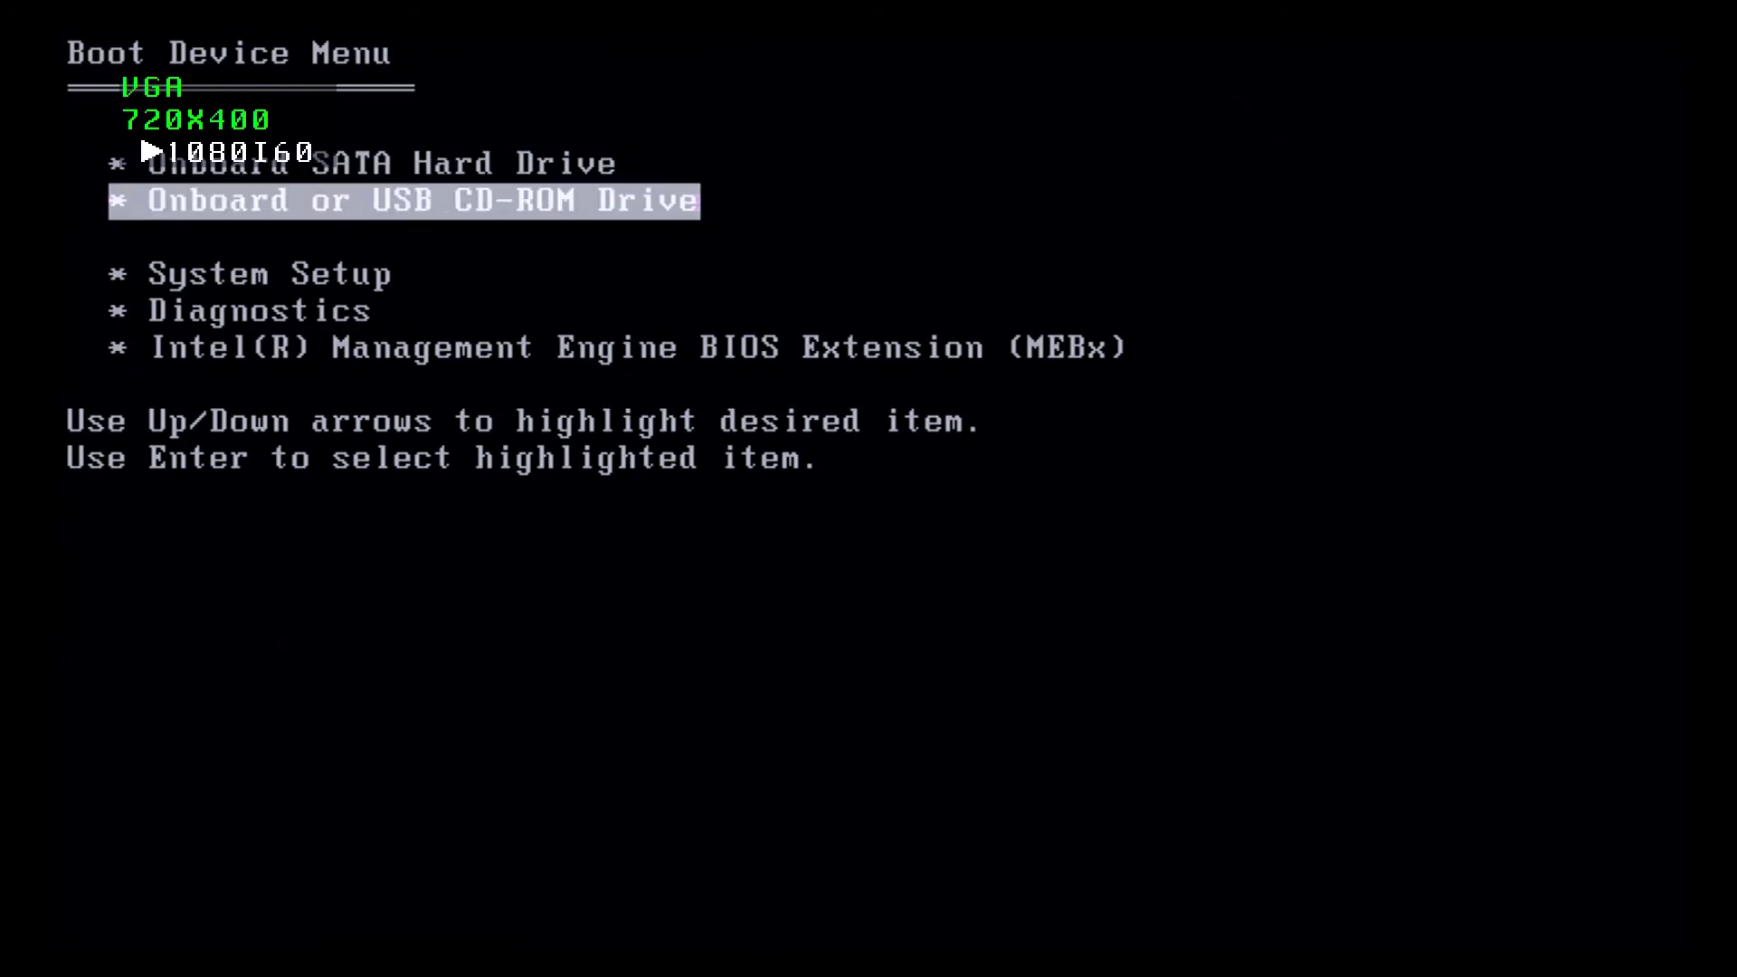
key(Return)
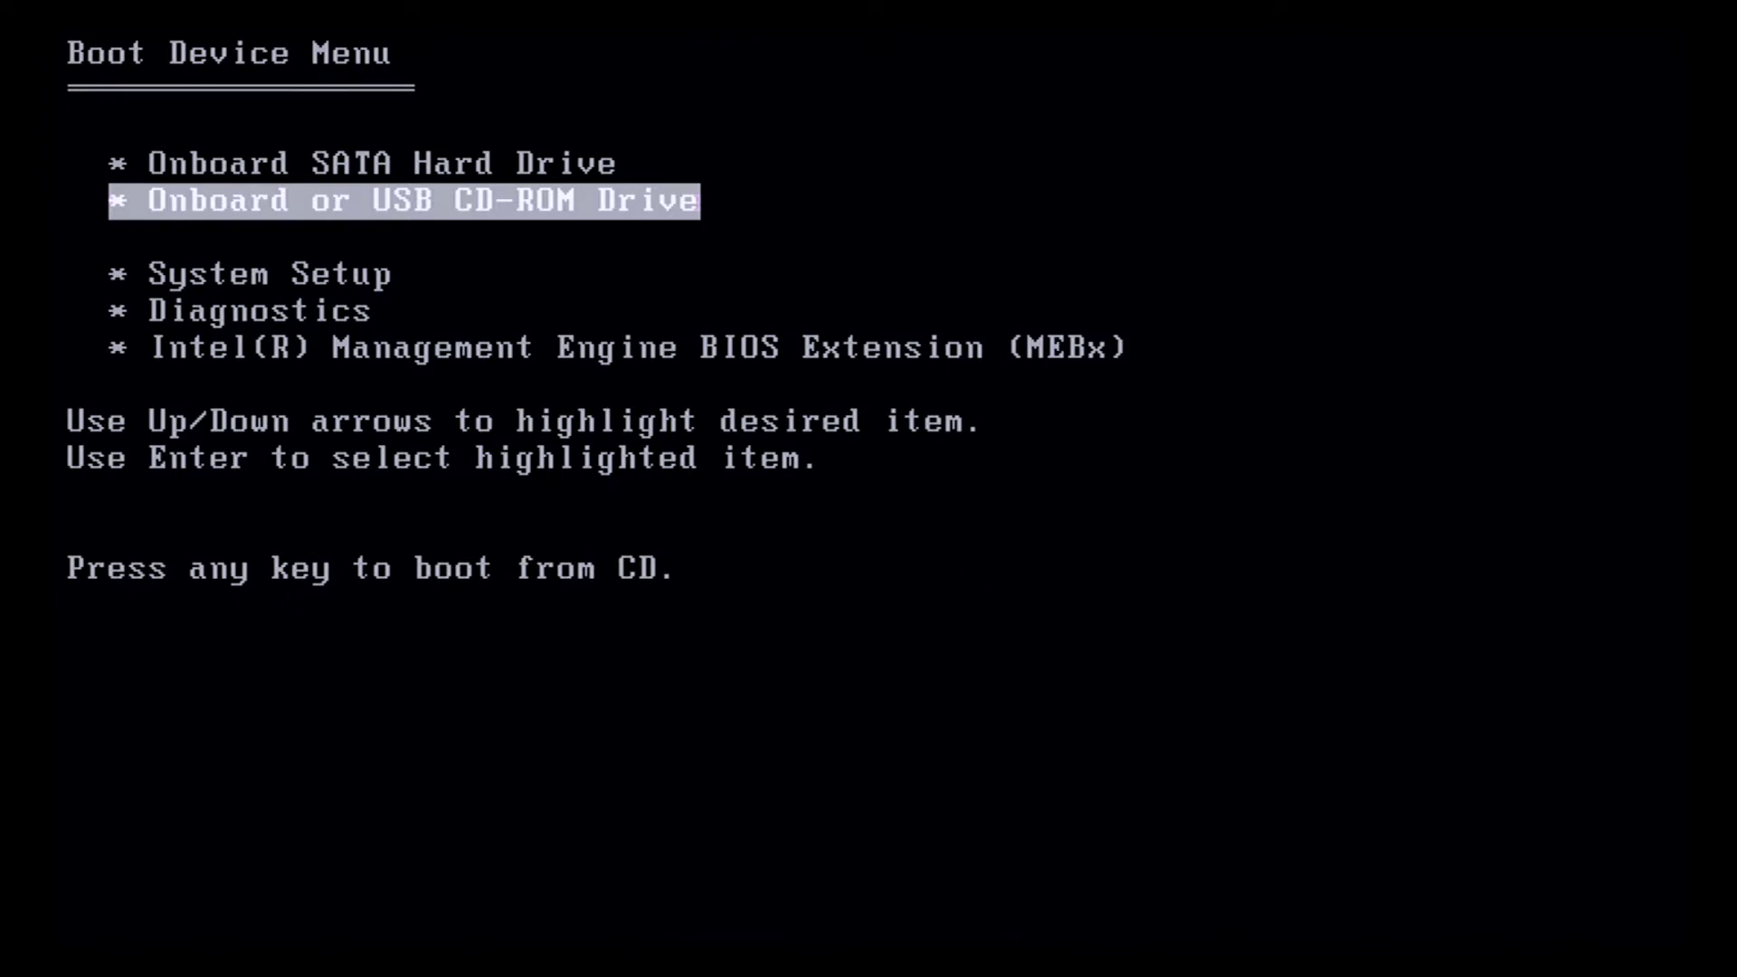
key(Return)
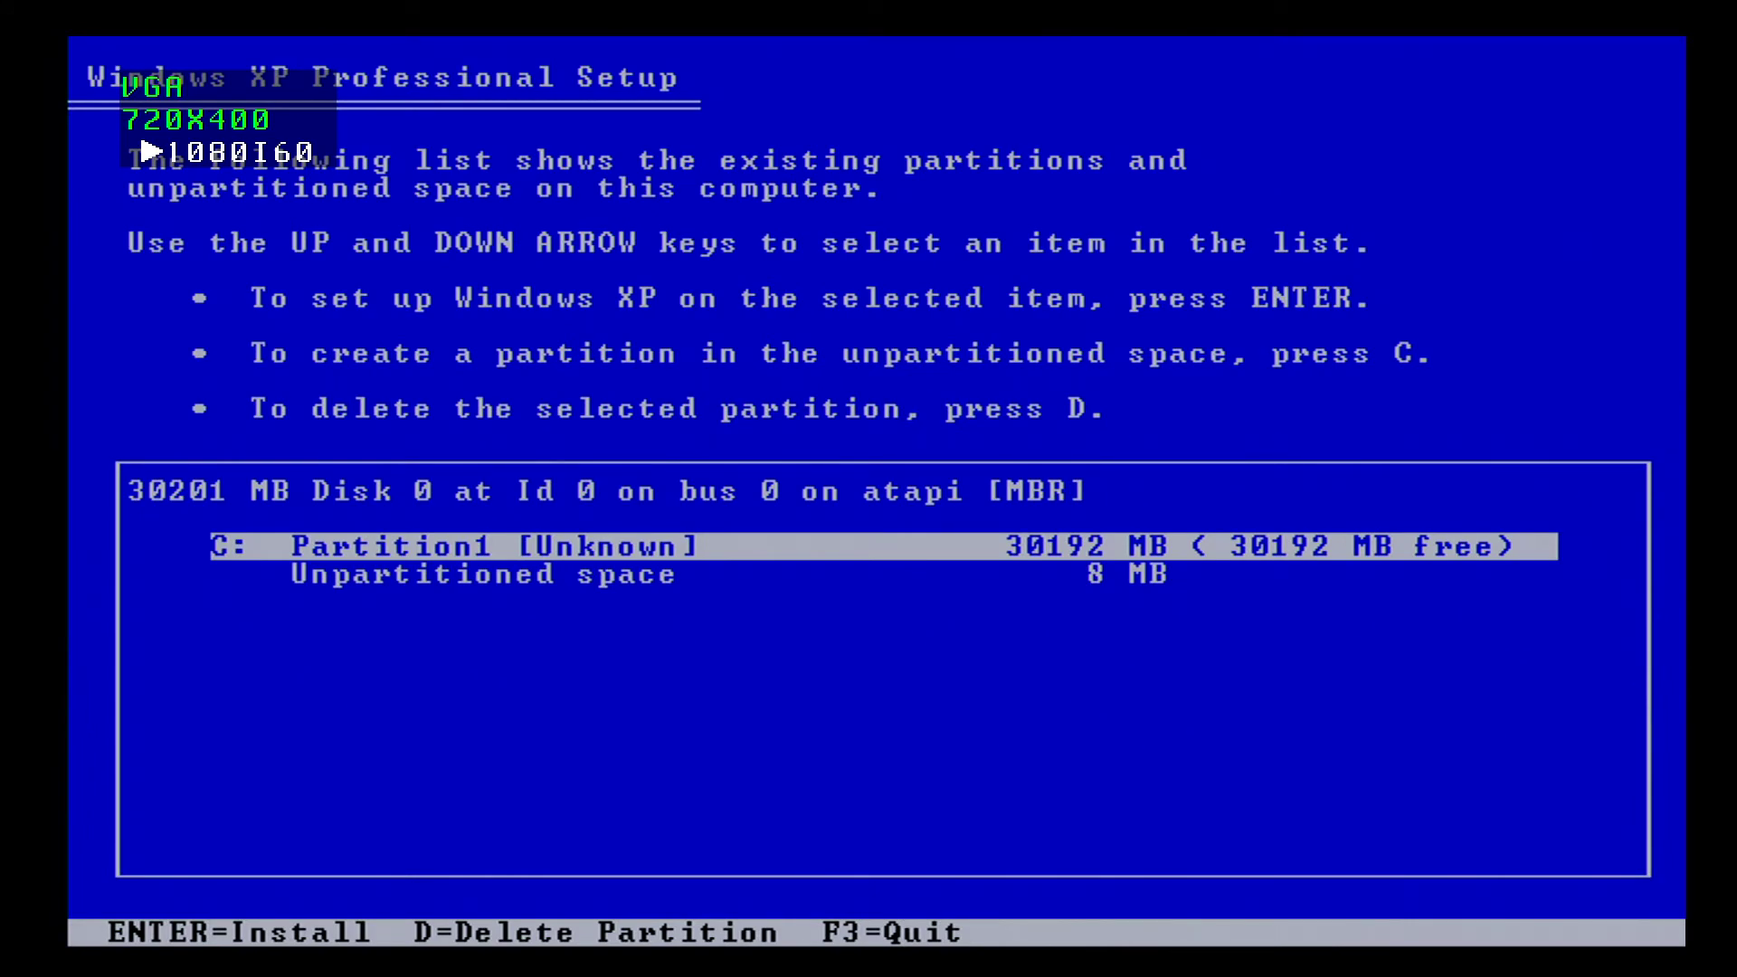
Delete the existing C: partition on Disk 0 and create a new 30192 MB partition in its place.
key(d)
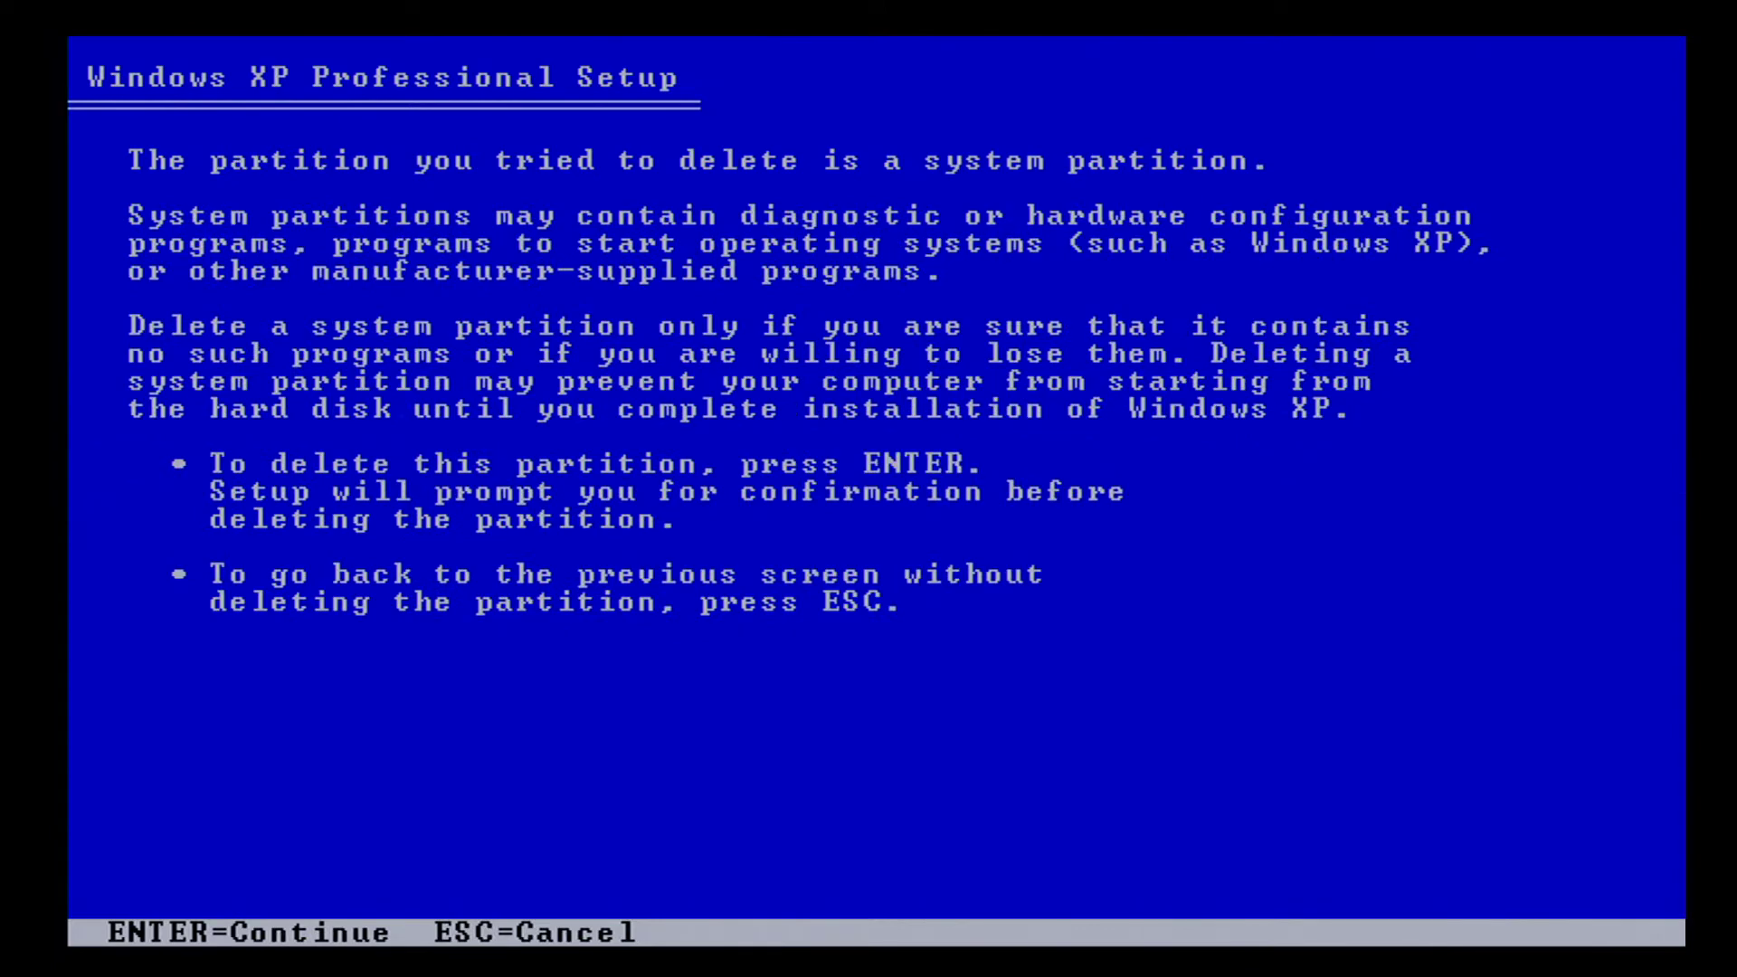
key(Return)
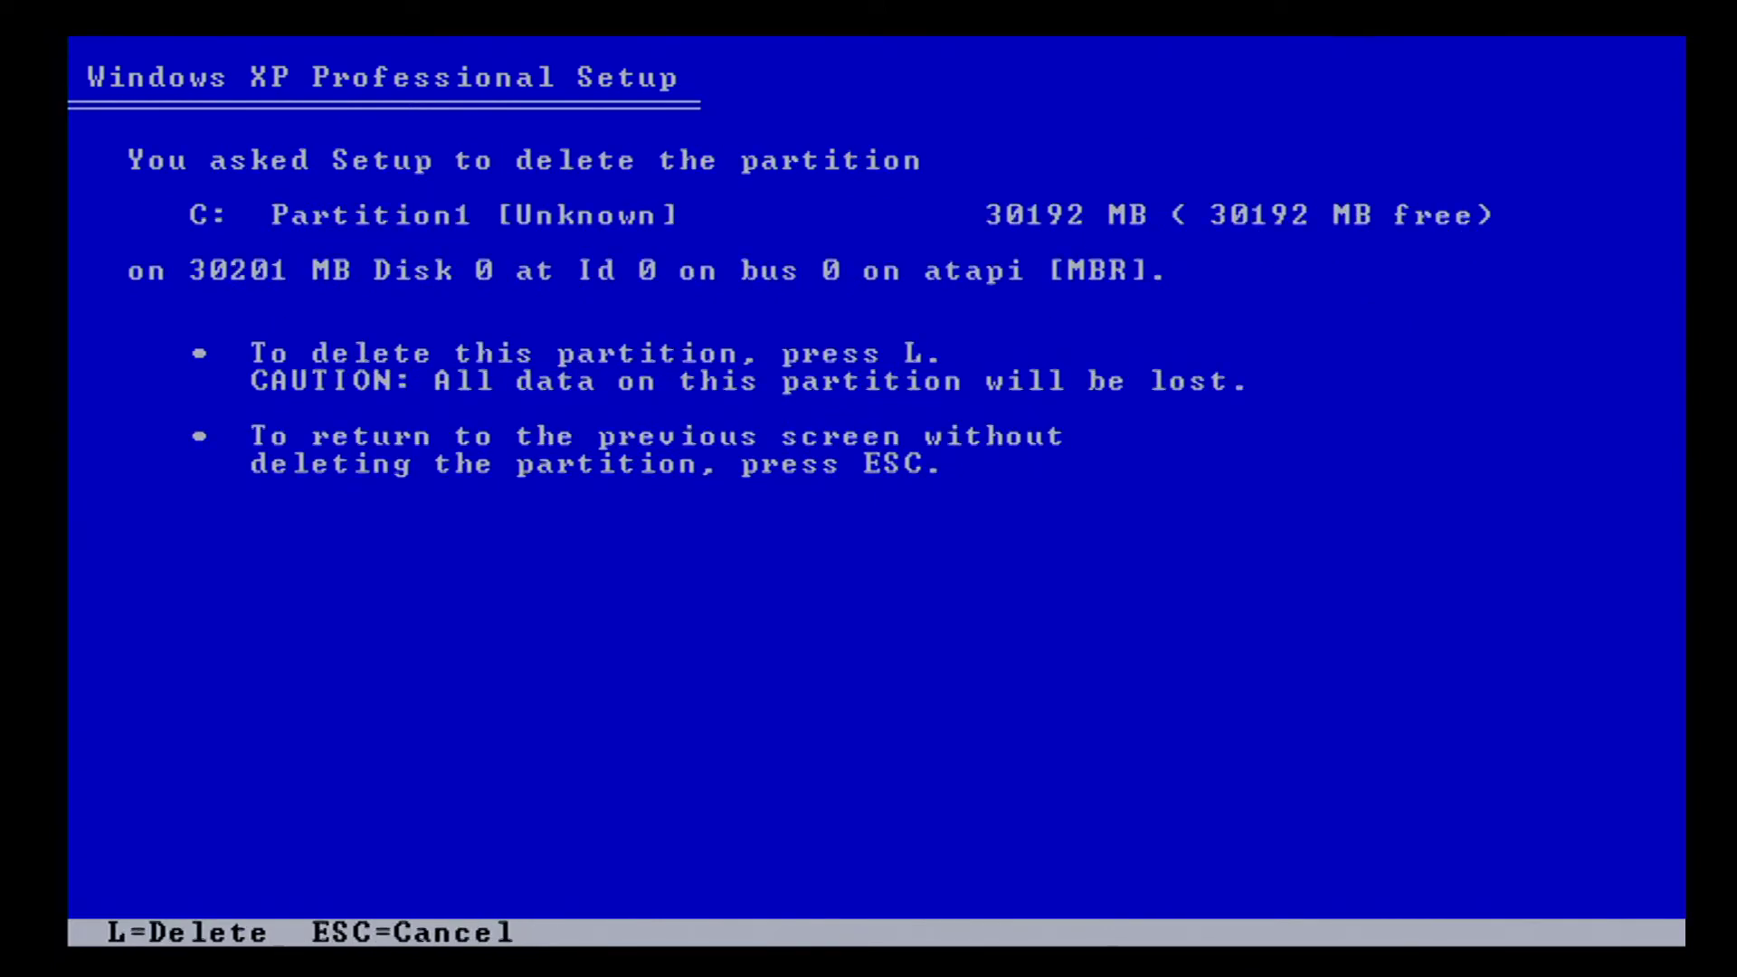
key(l)
key(c)
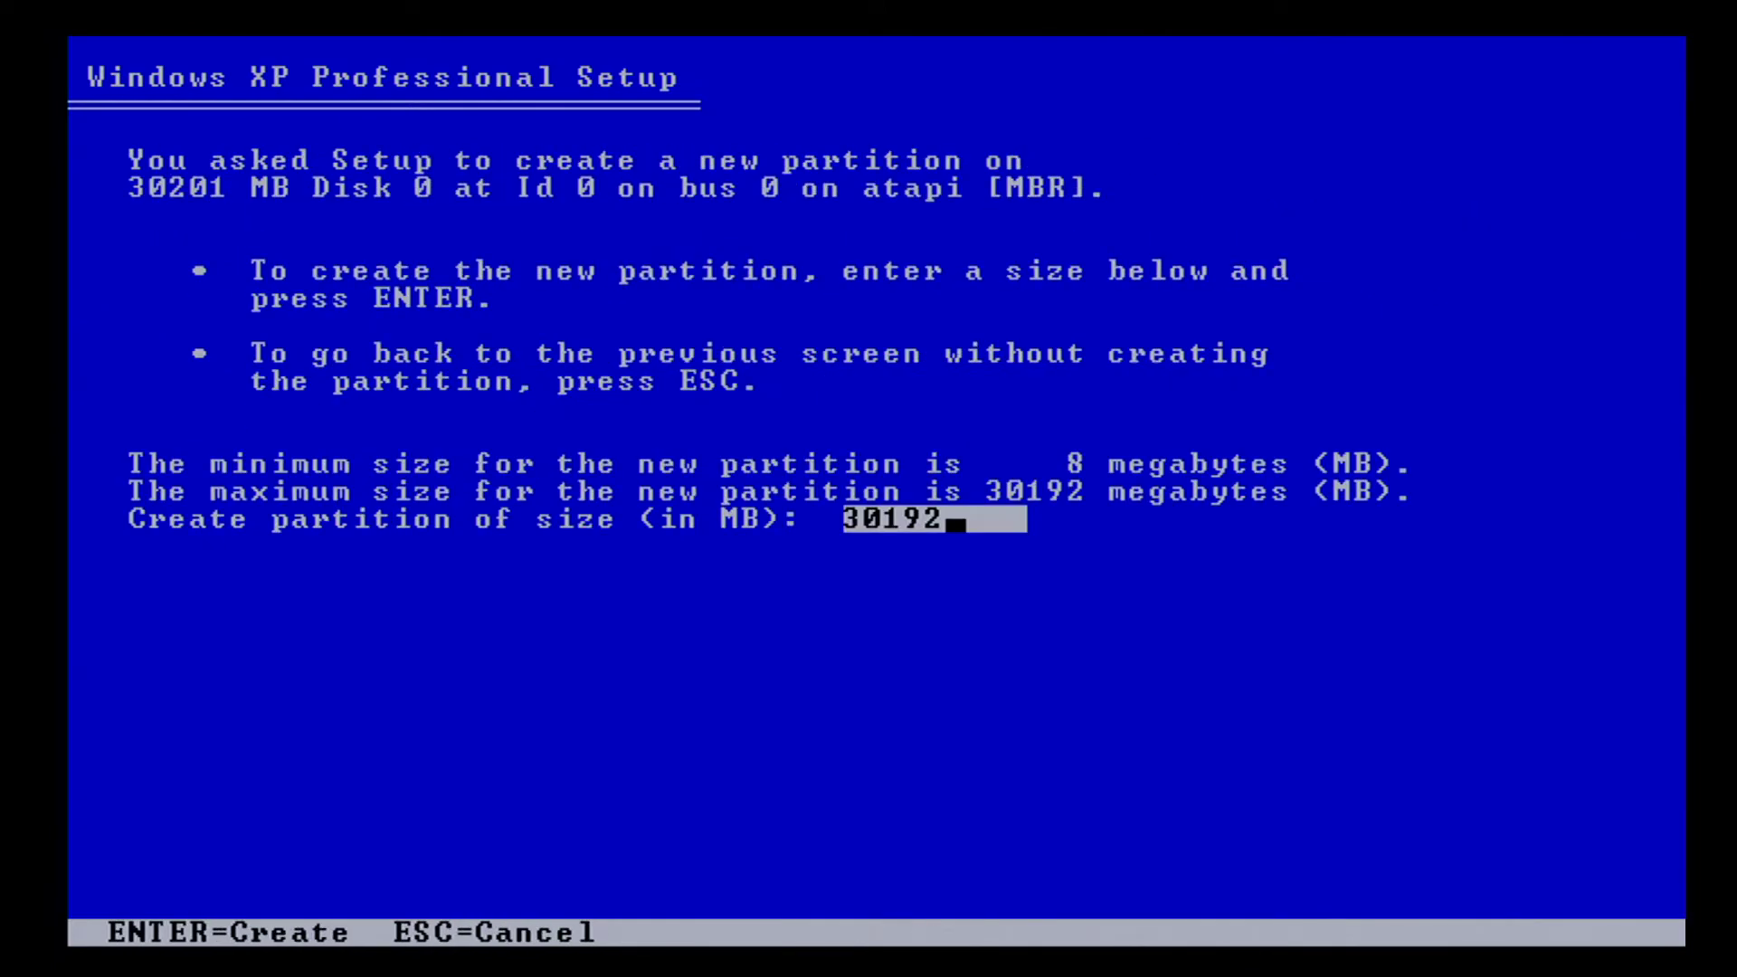
key(Return)
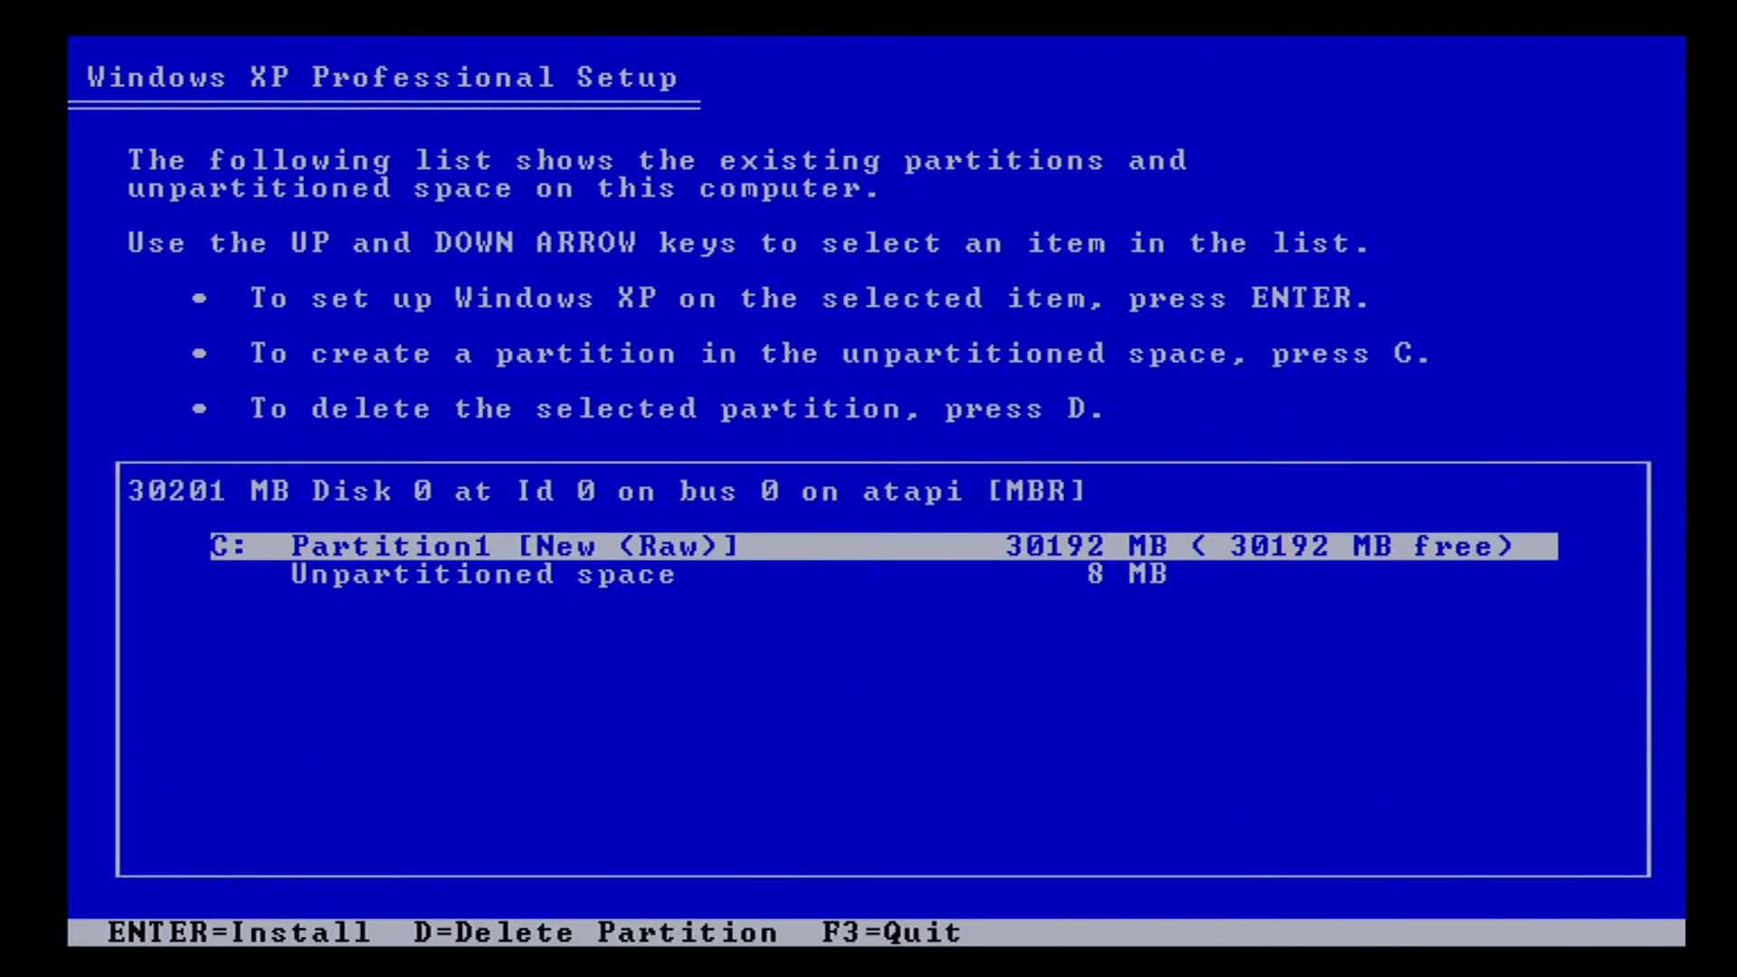
Install Windows XP on the new C: partition, formatting it with the NTFS file system (Quick).
key(Return)
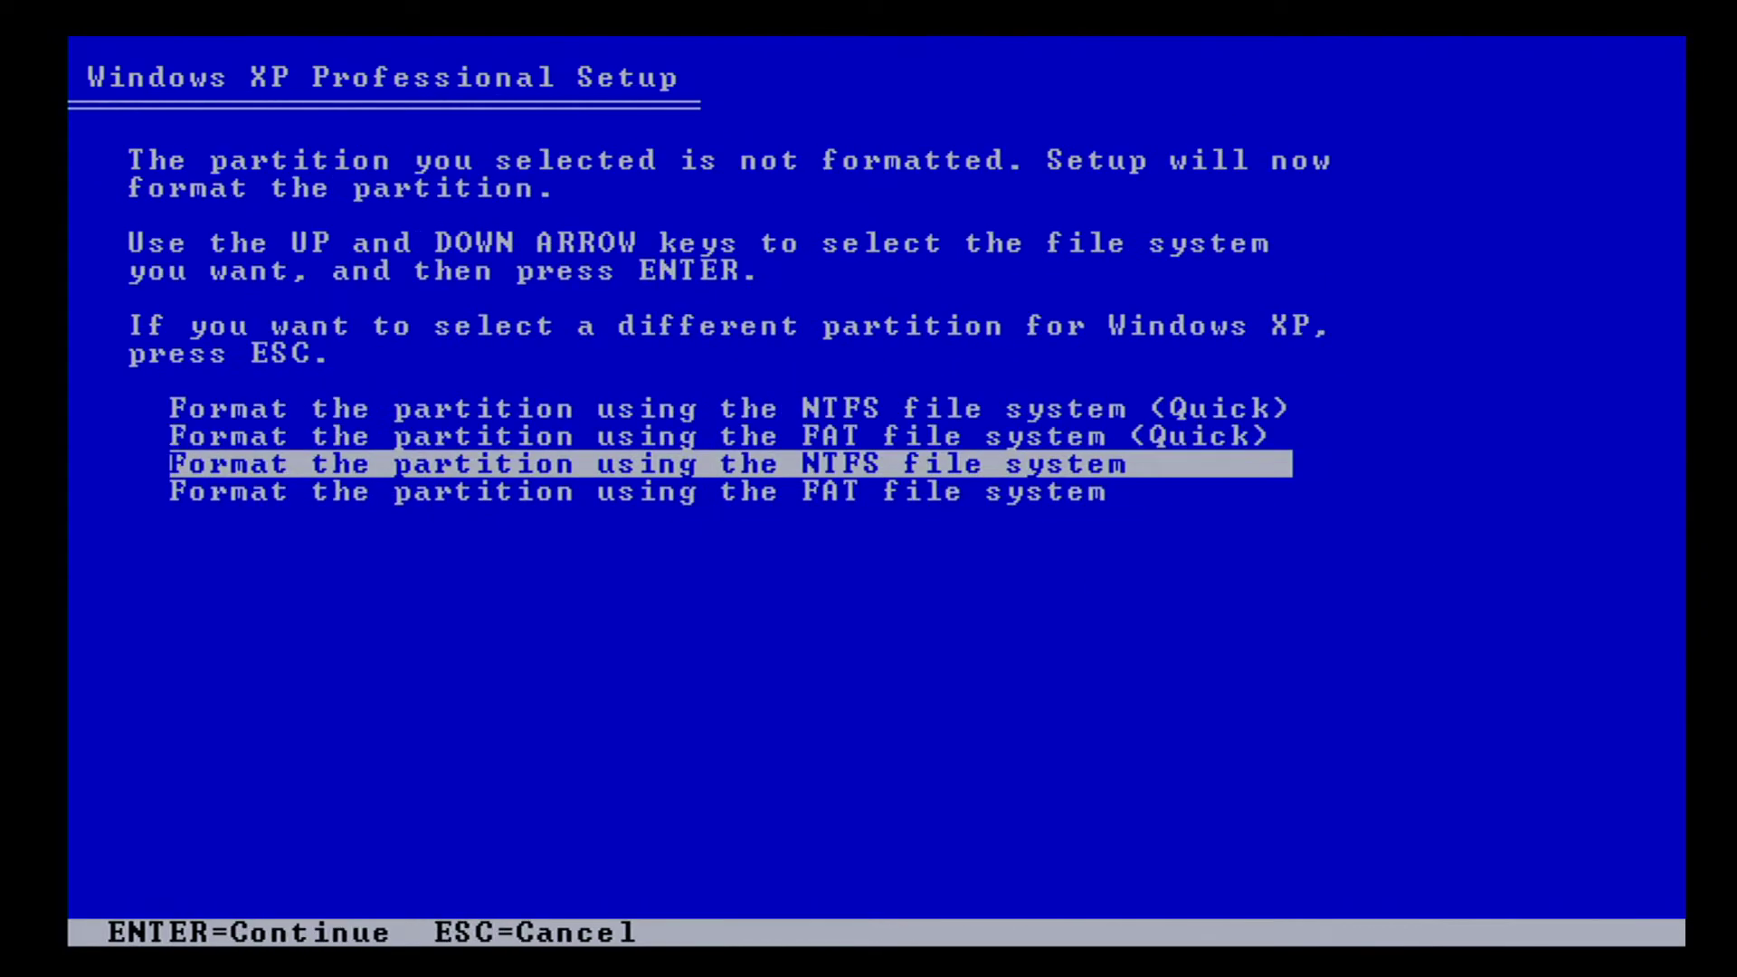
key(Up)
key(Up)
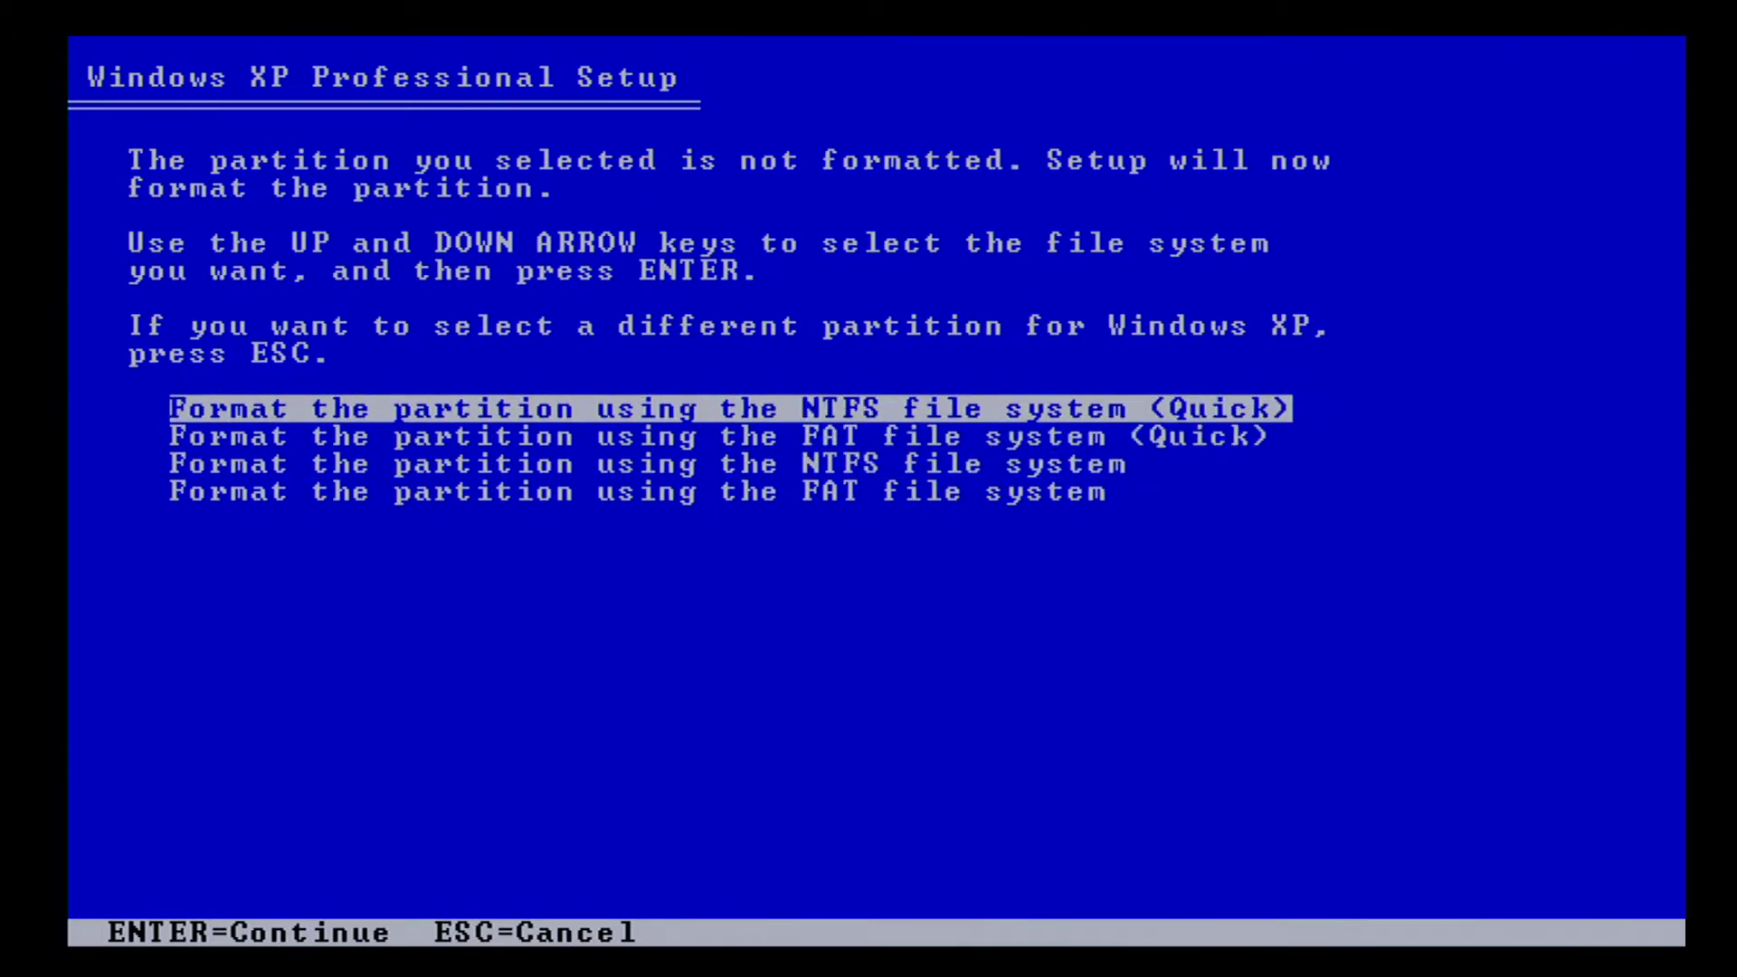
key(Return)
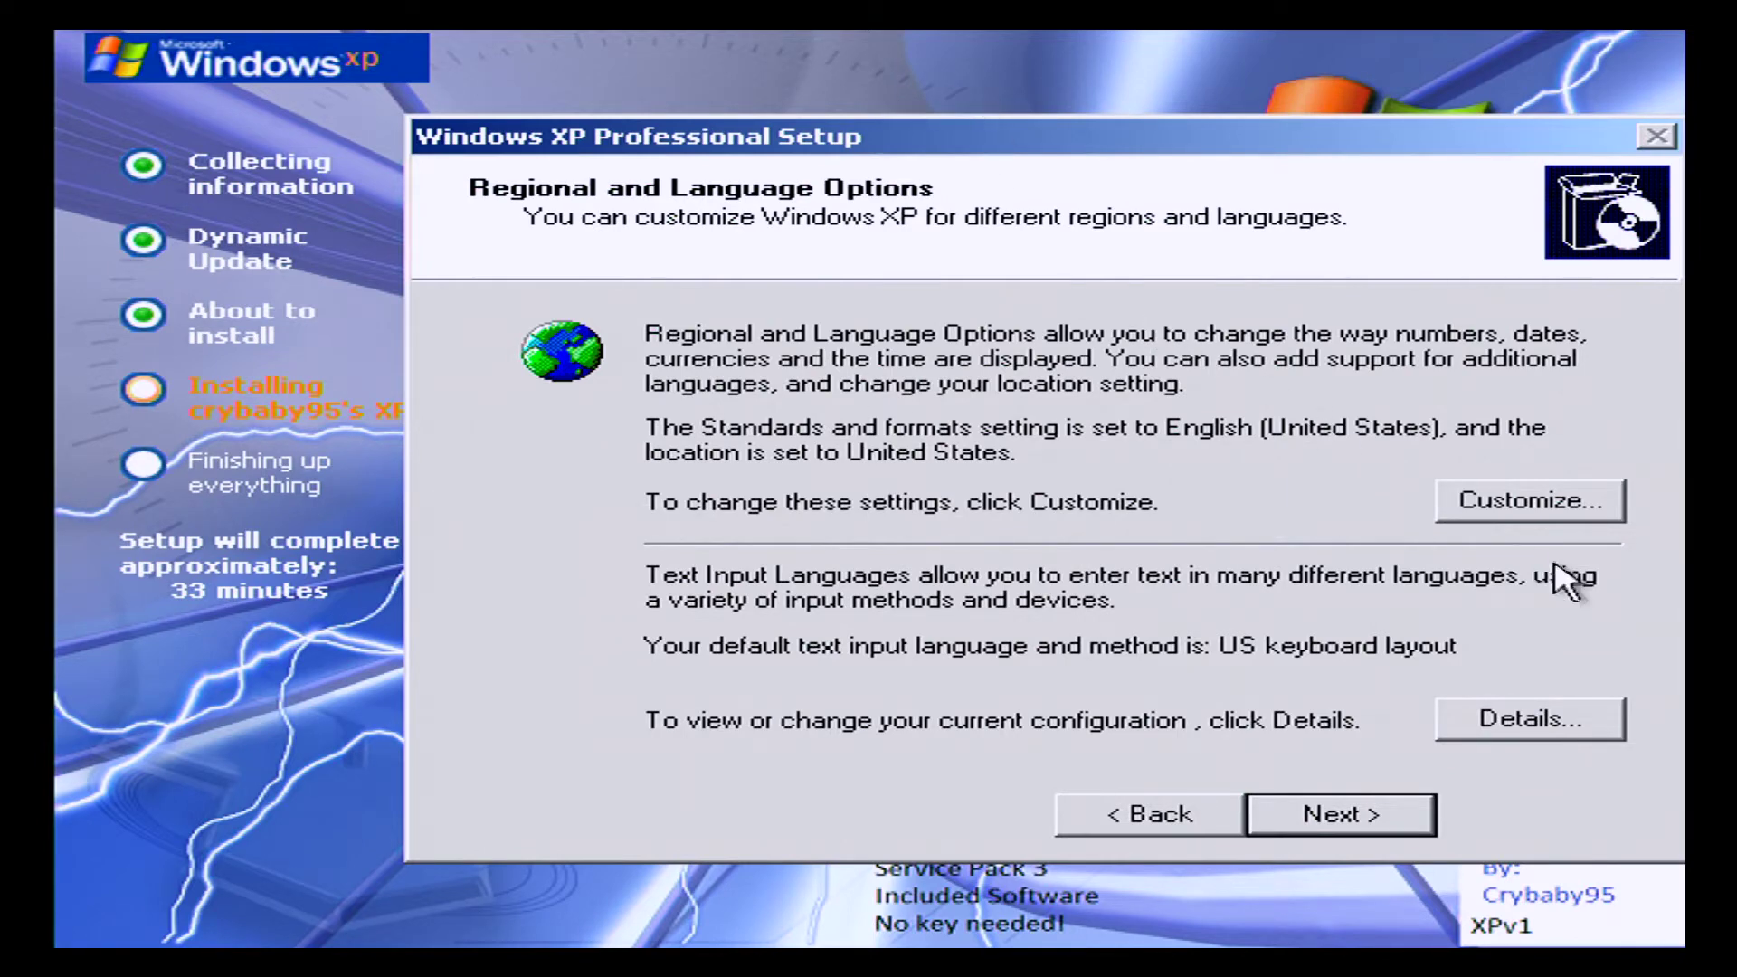
Customize the regional options, setting standards and formats to English (United Kingdom) and the location to United Kingdom.
click(1546, 511)
click(882, 318)
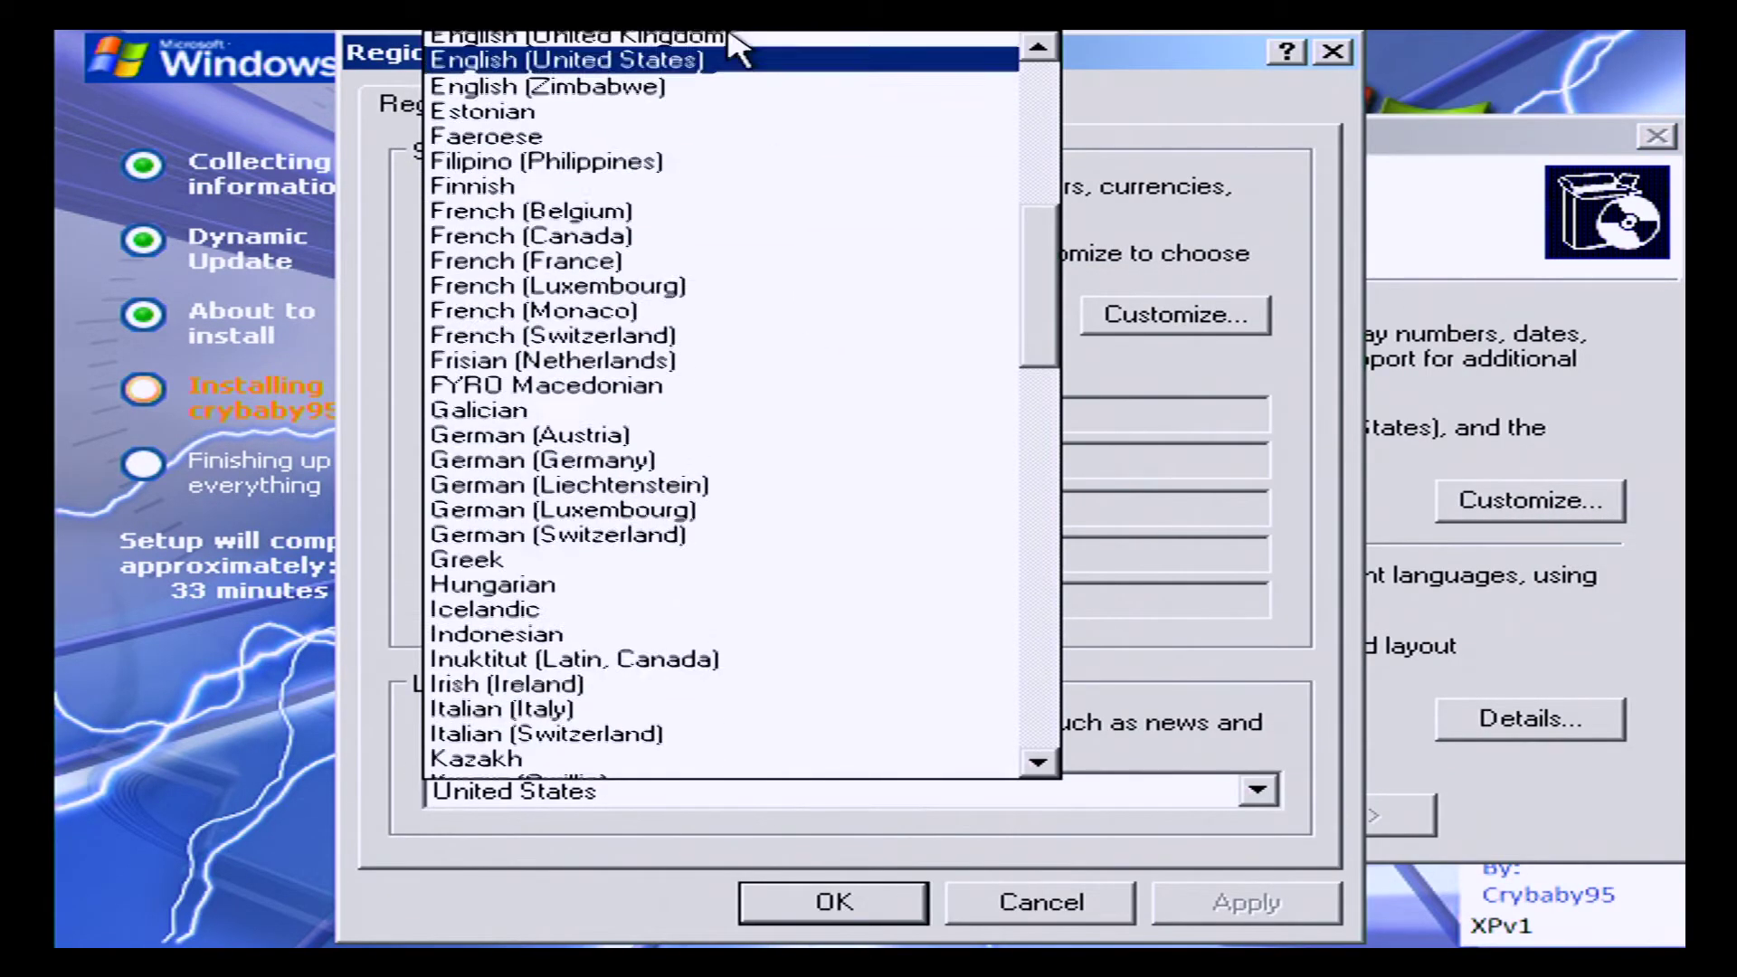
click(718, 68)
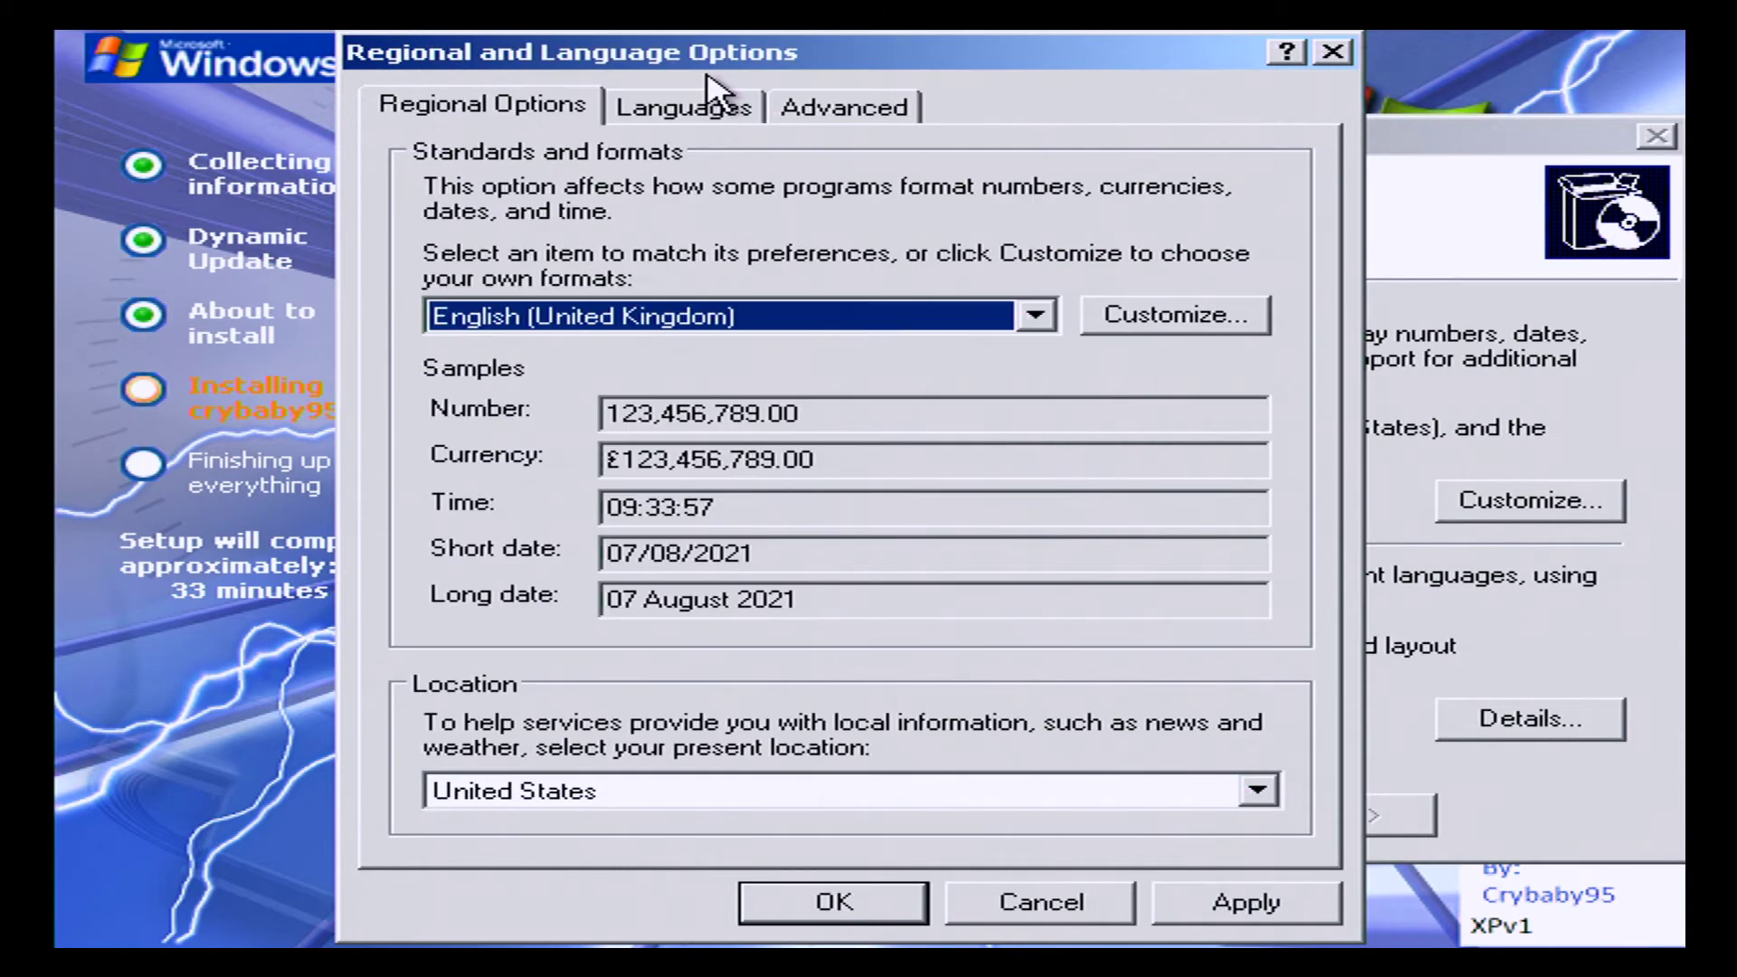
click(643, 790)
click(633, 420)
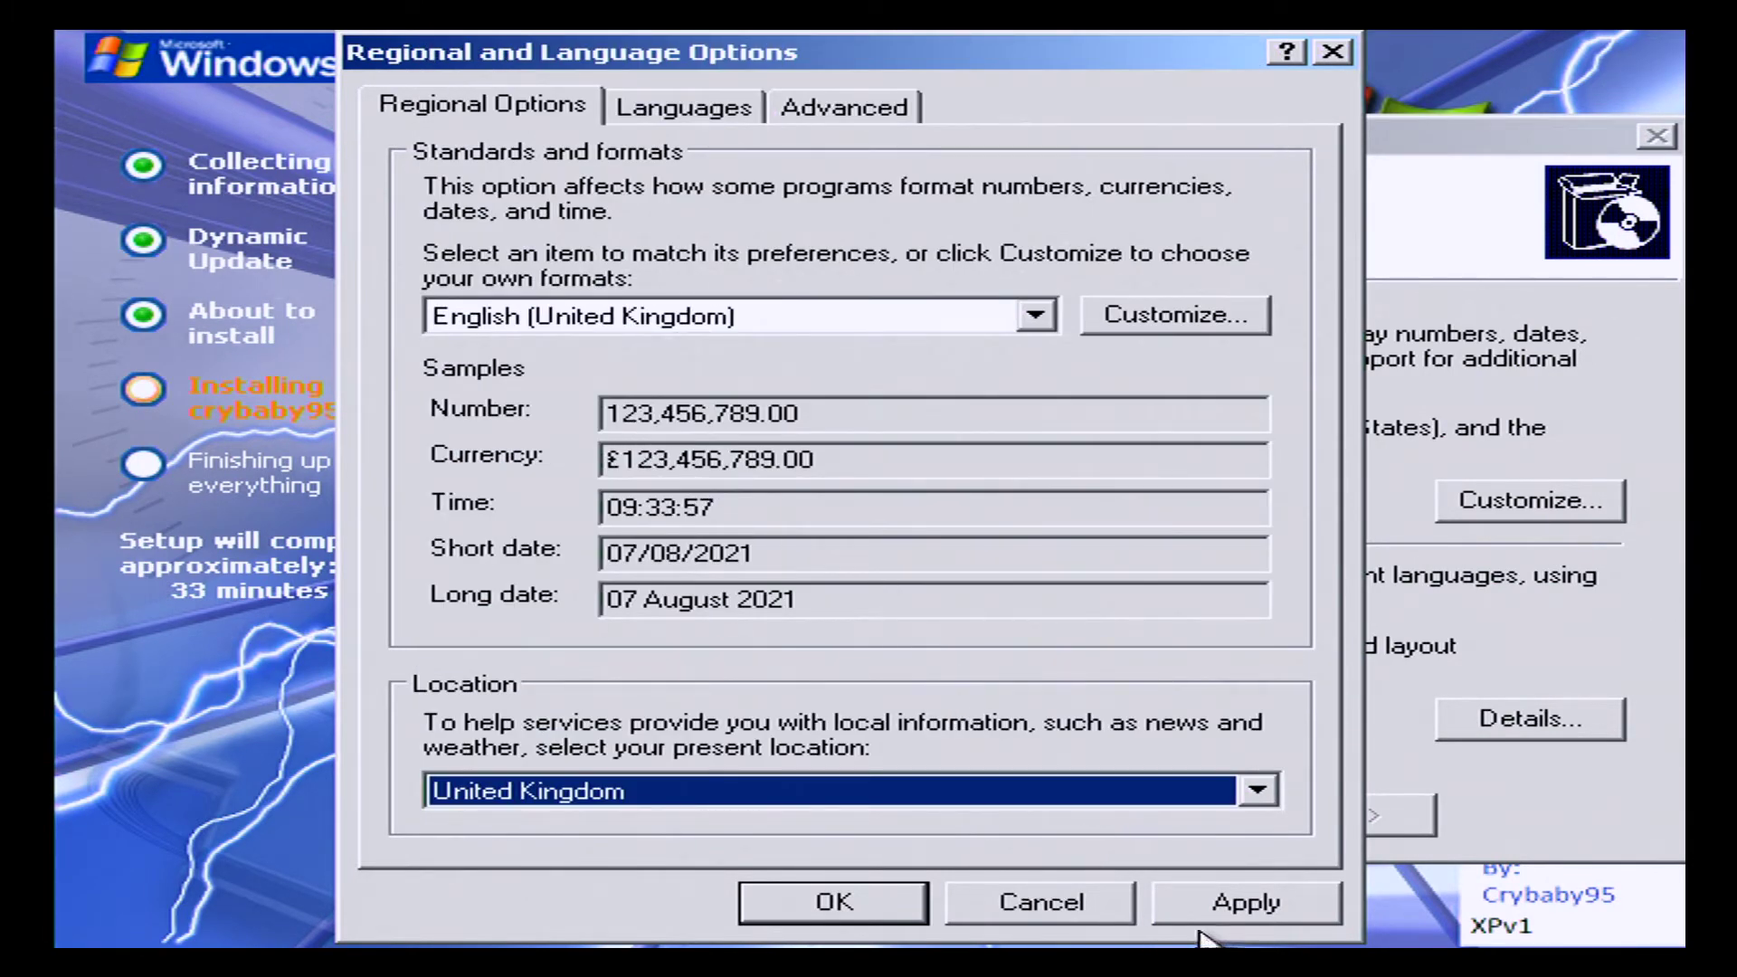
click(1225, 905)
click(826, 905)
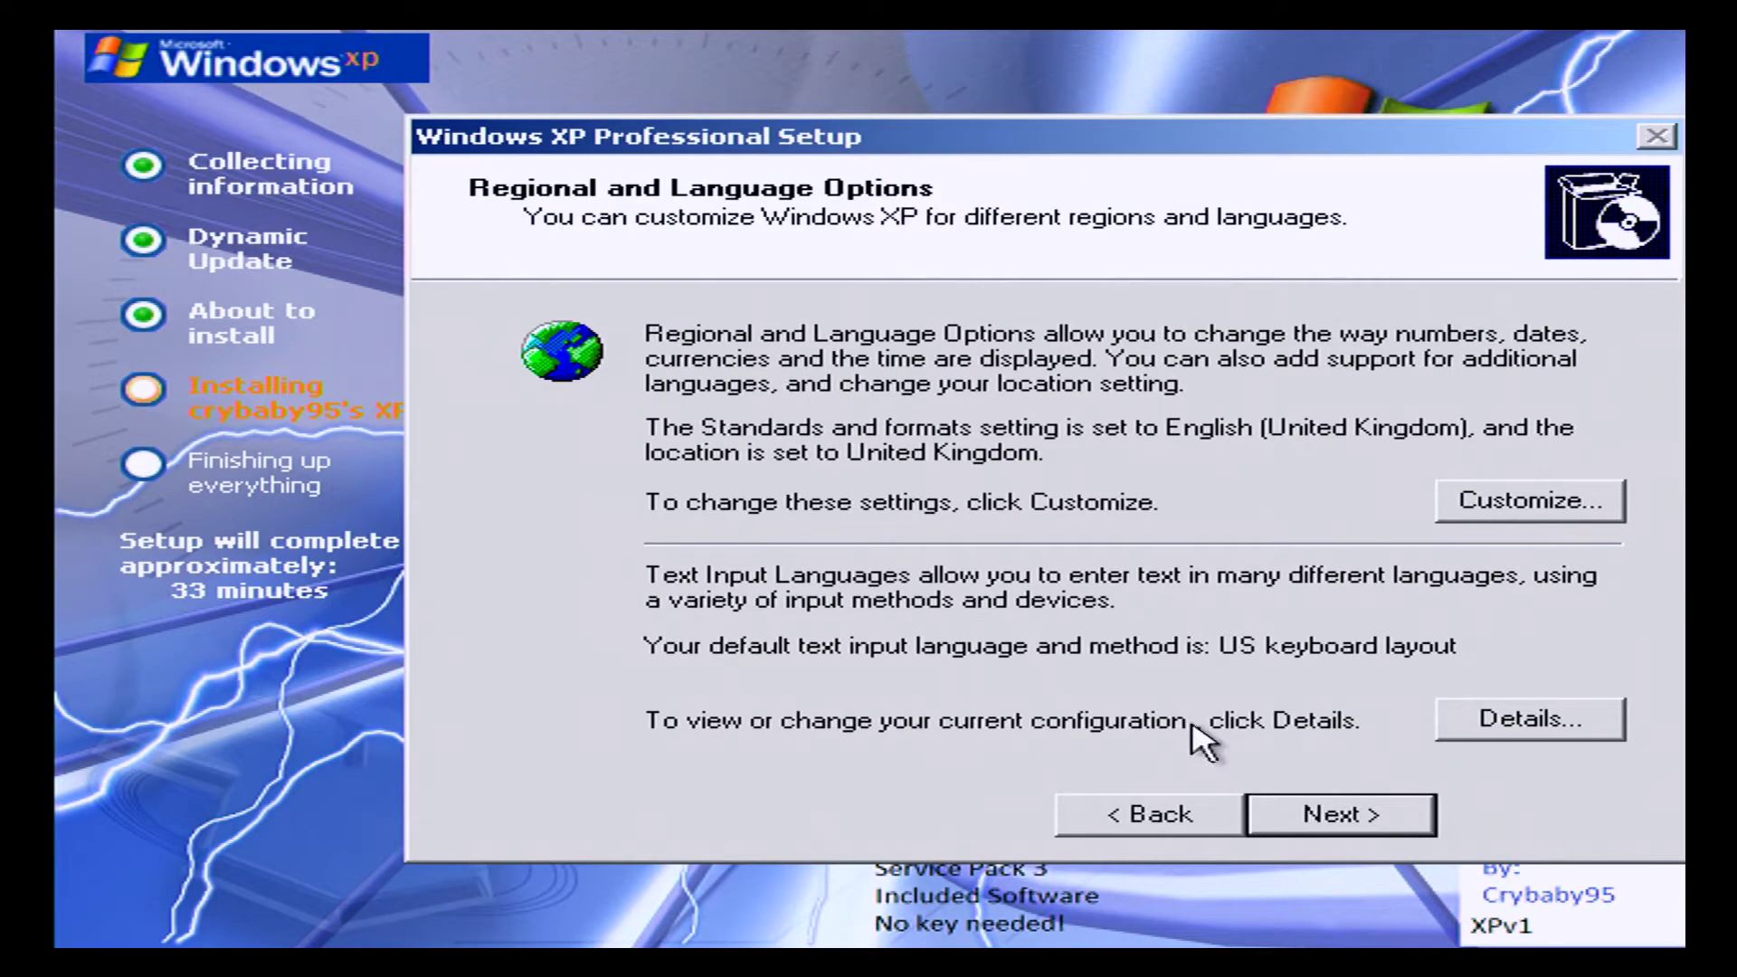
Set the default input language to English (United Kingdom) - United Kingdom and apply it.
click(1498, 724)
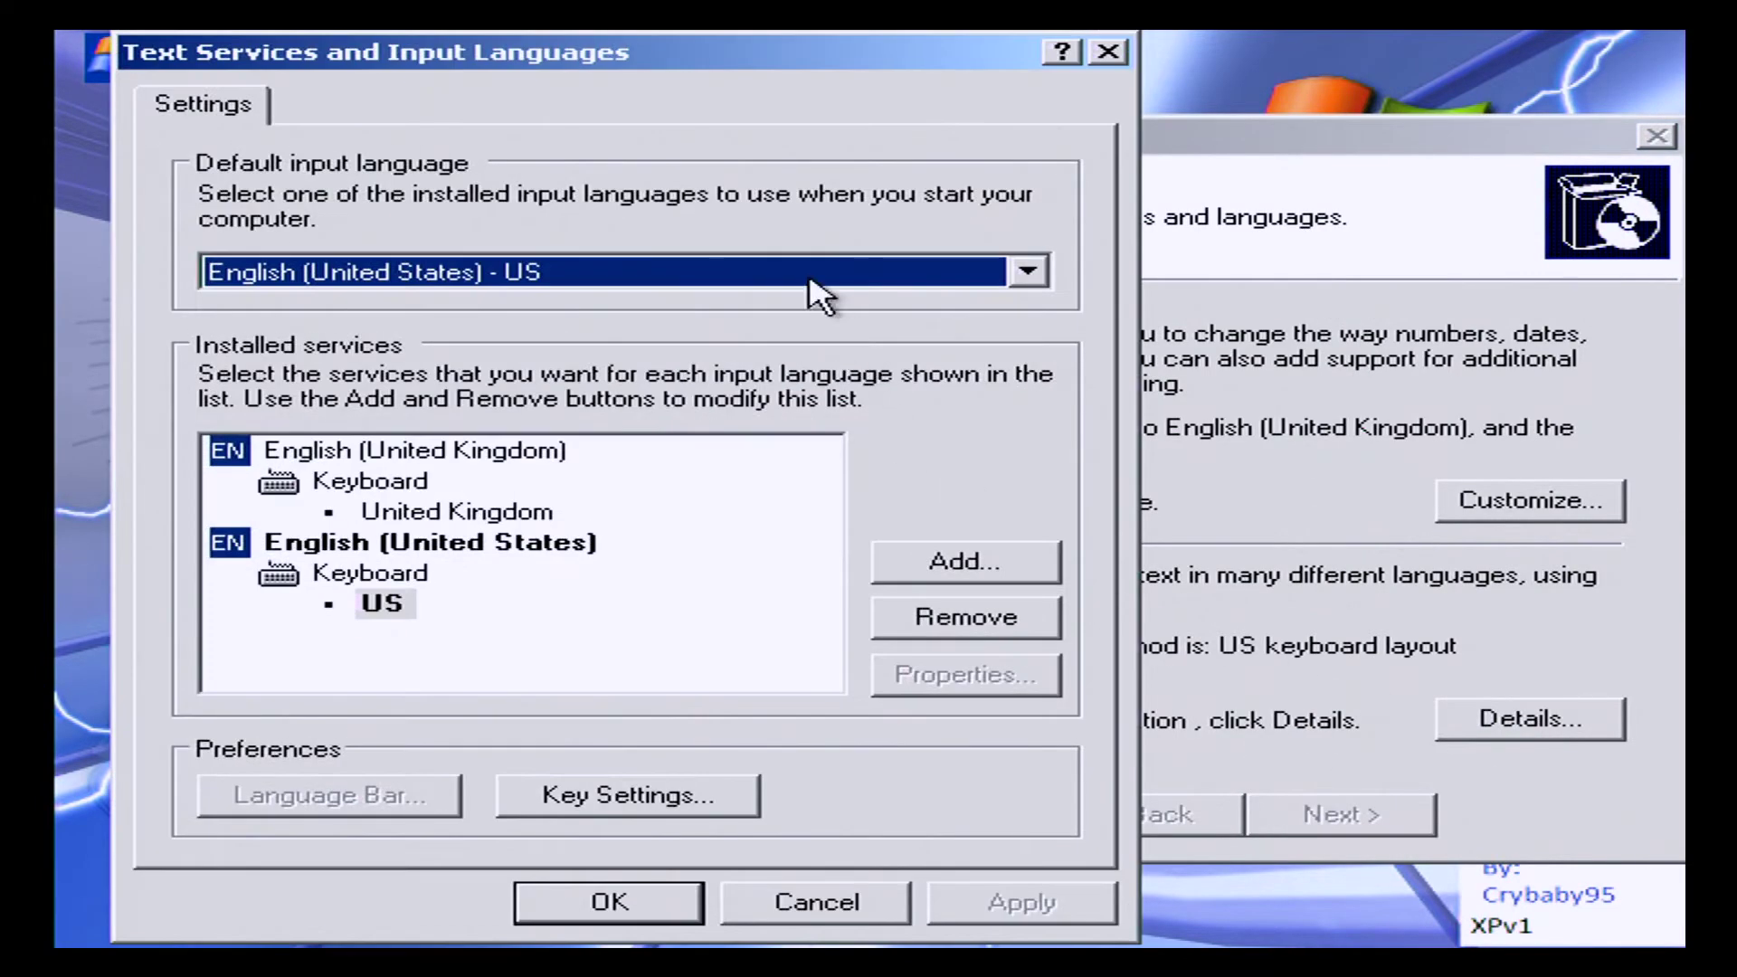
click(814, 276)
click(792, 302)
click(1045, 904)
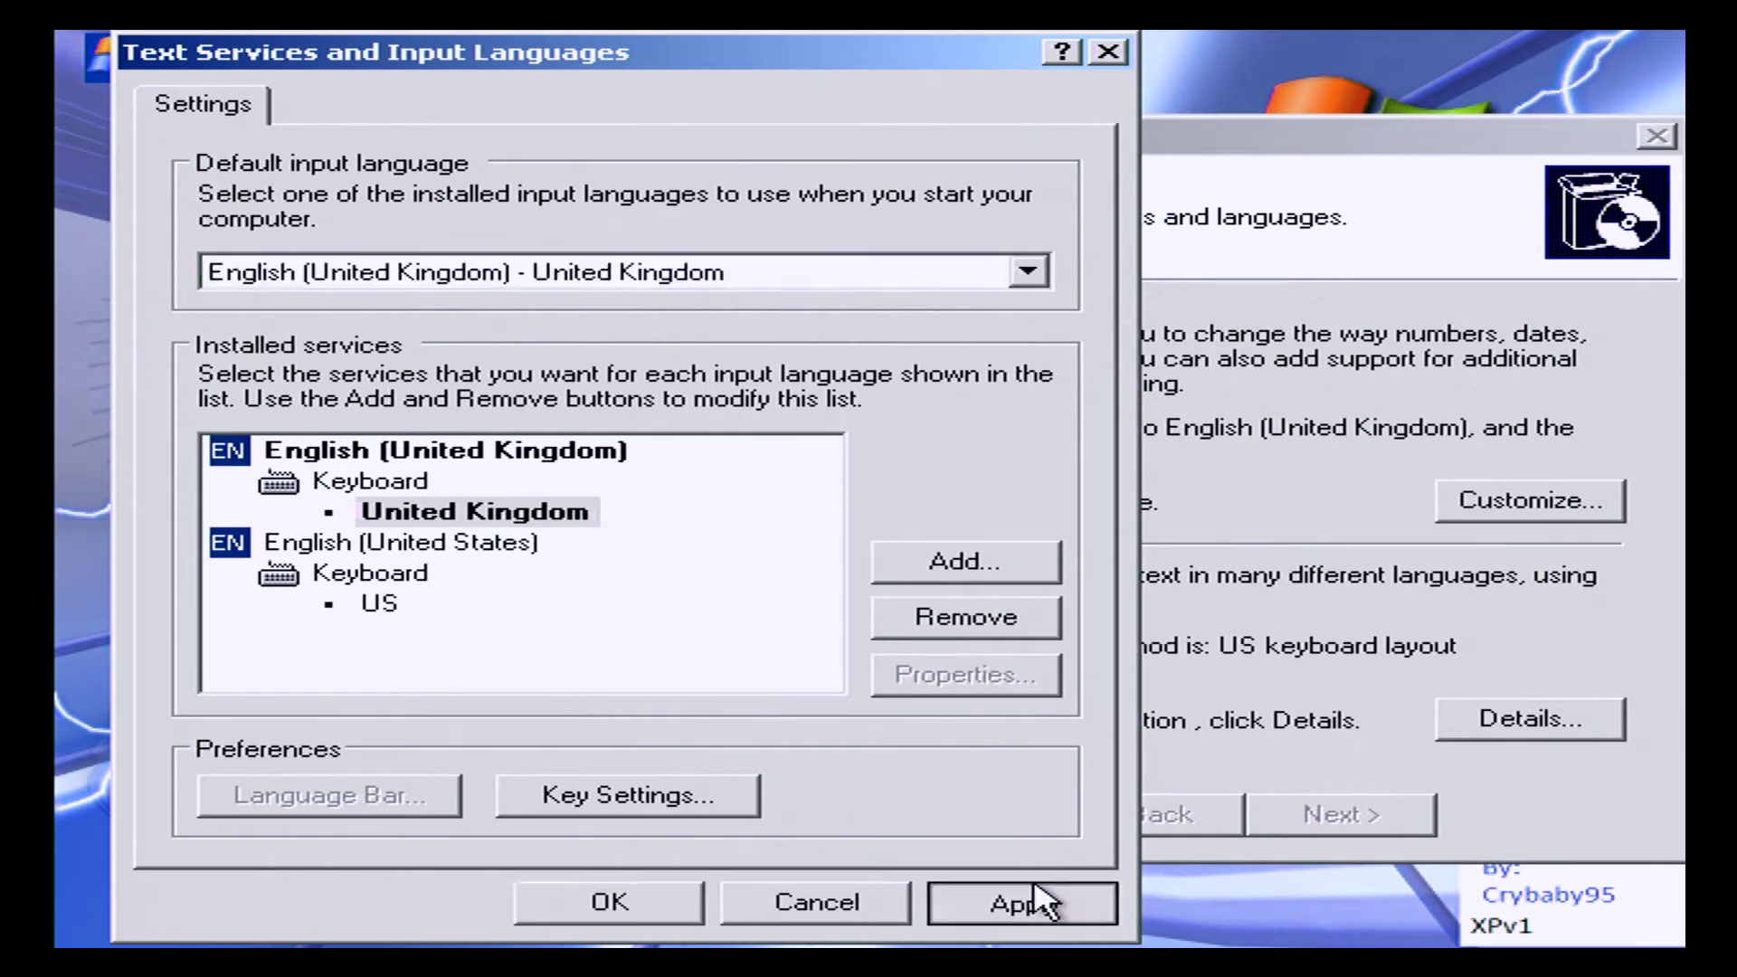
Remove English (United States) from the installed input services and continue past the regional and language options.
click(543, 549)
click(999, 618)
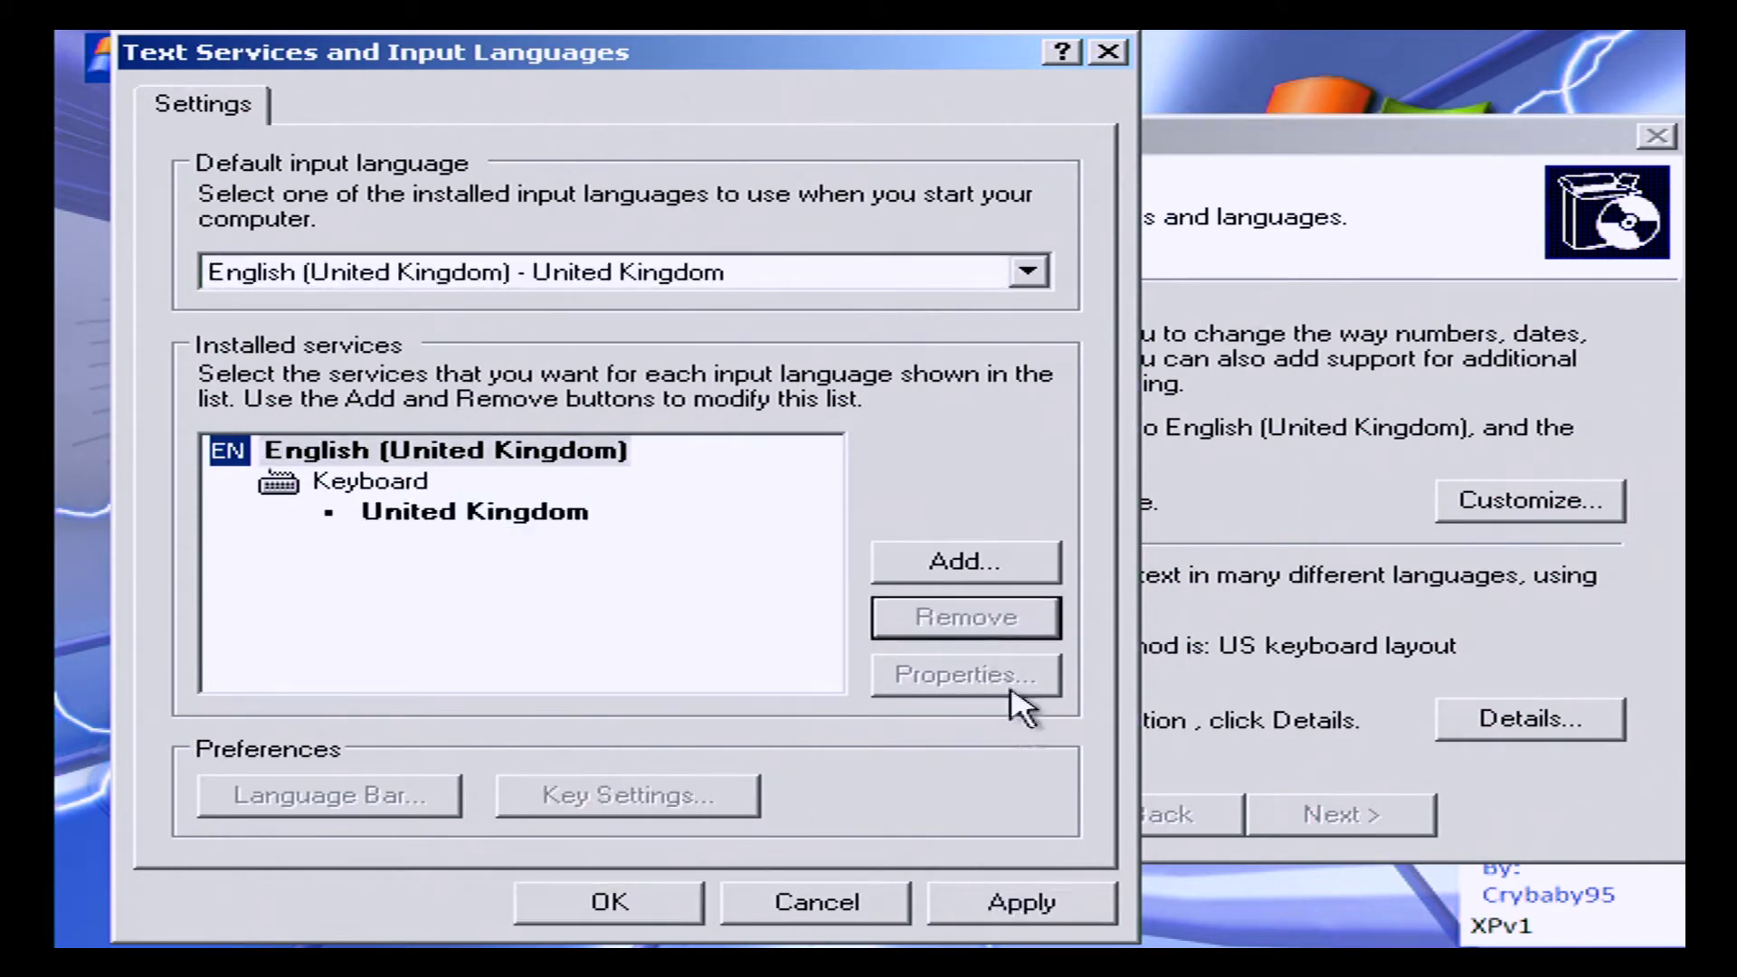
click(1013, 905)
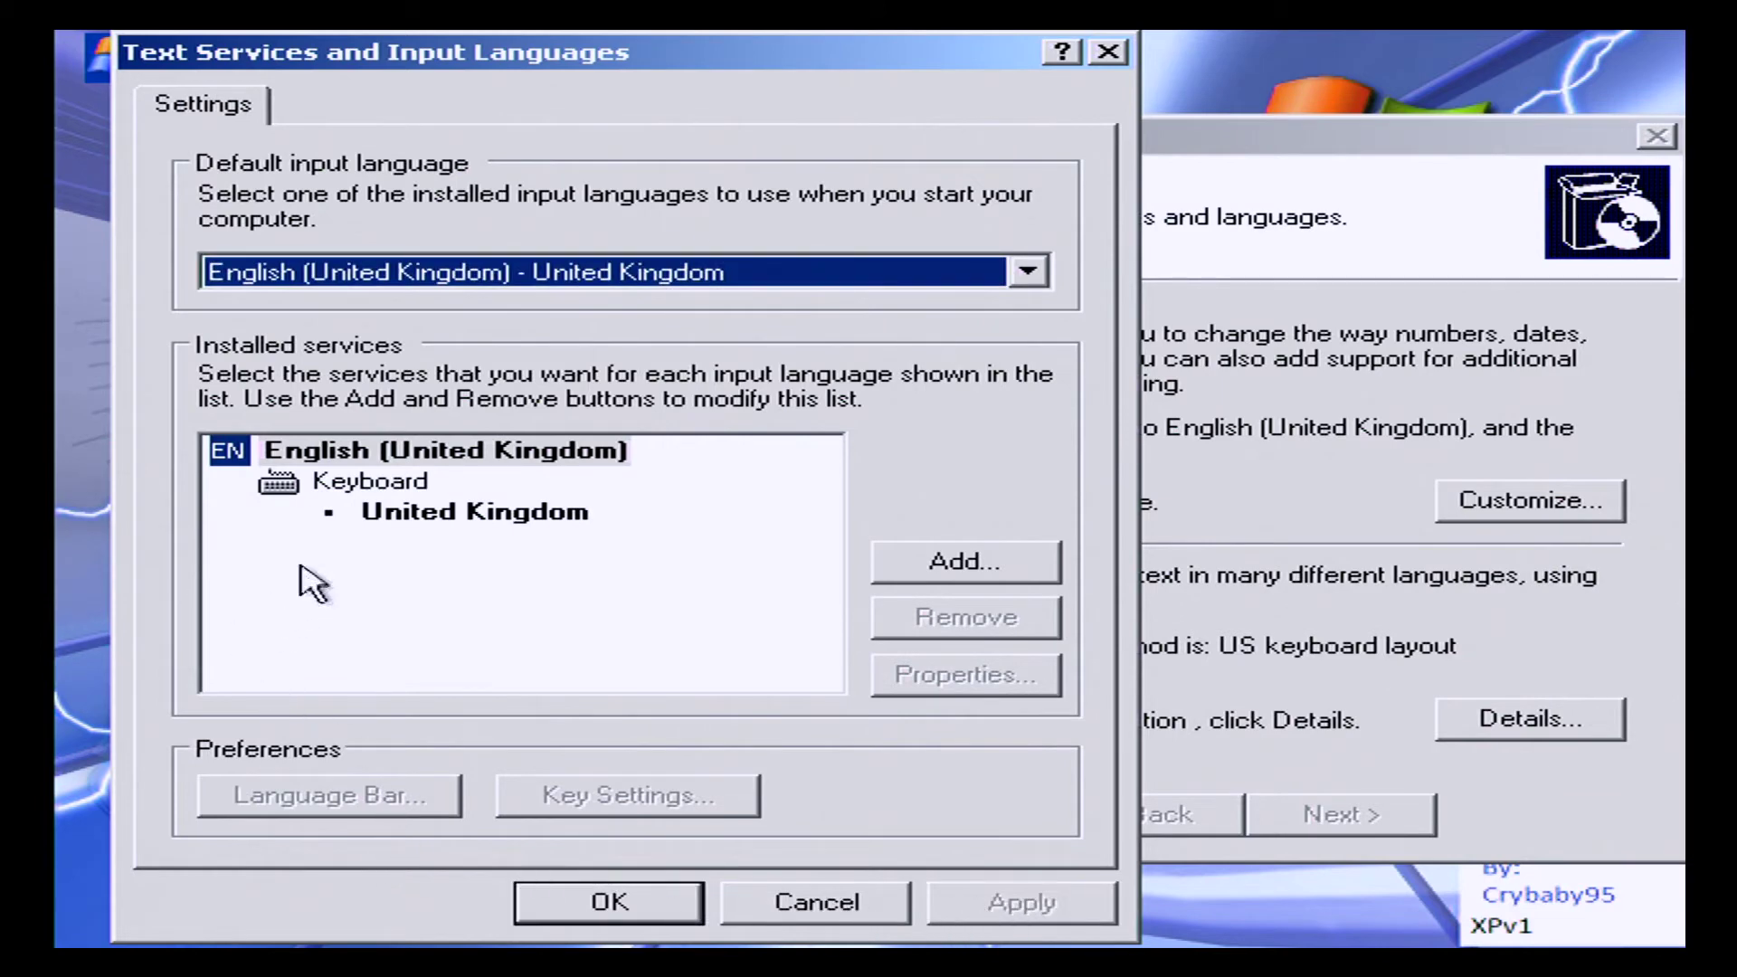
click(639, 899)
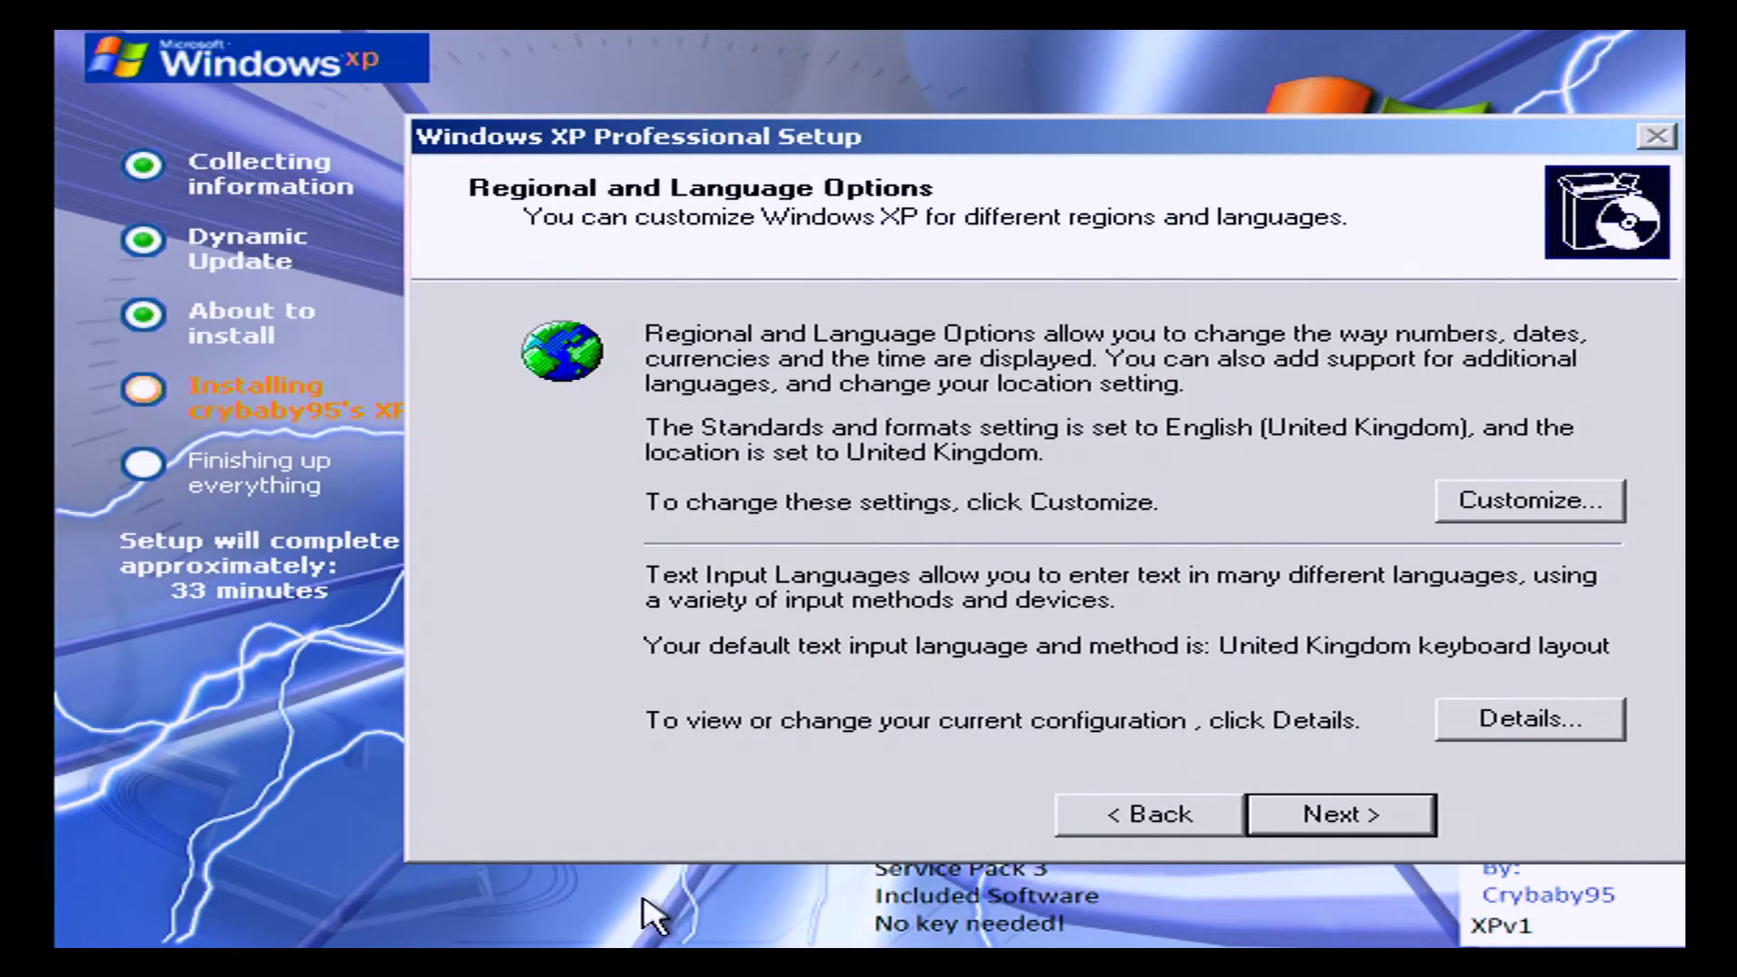
click(1340, 816)
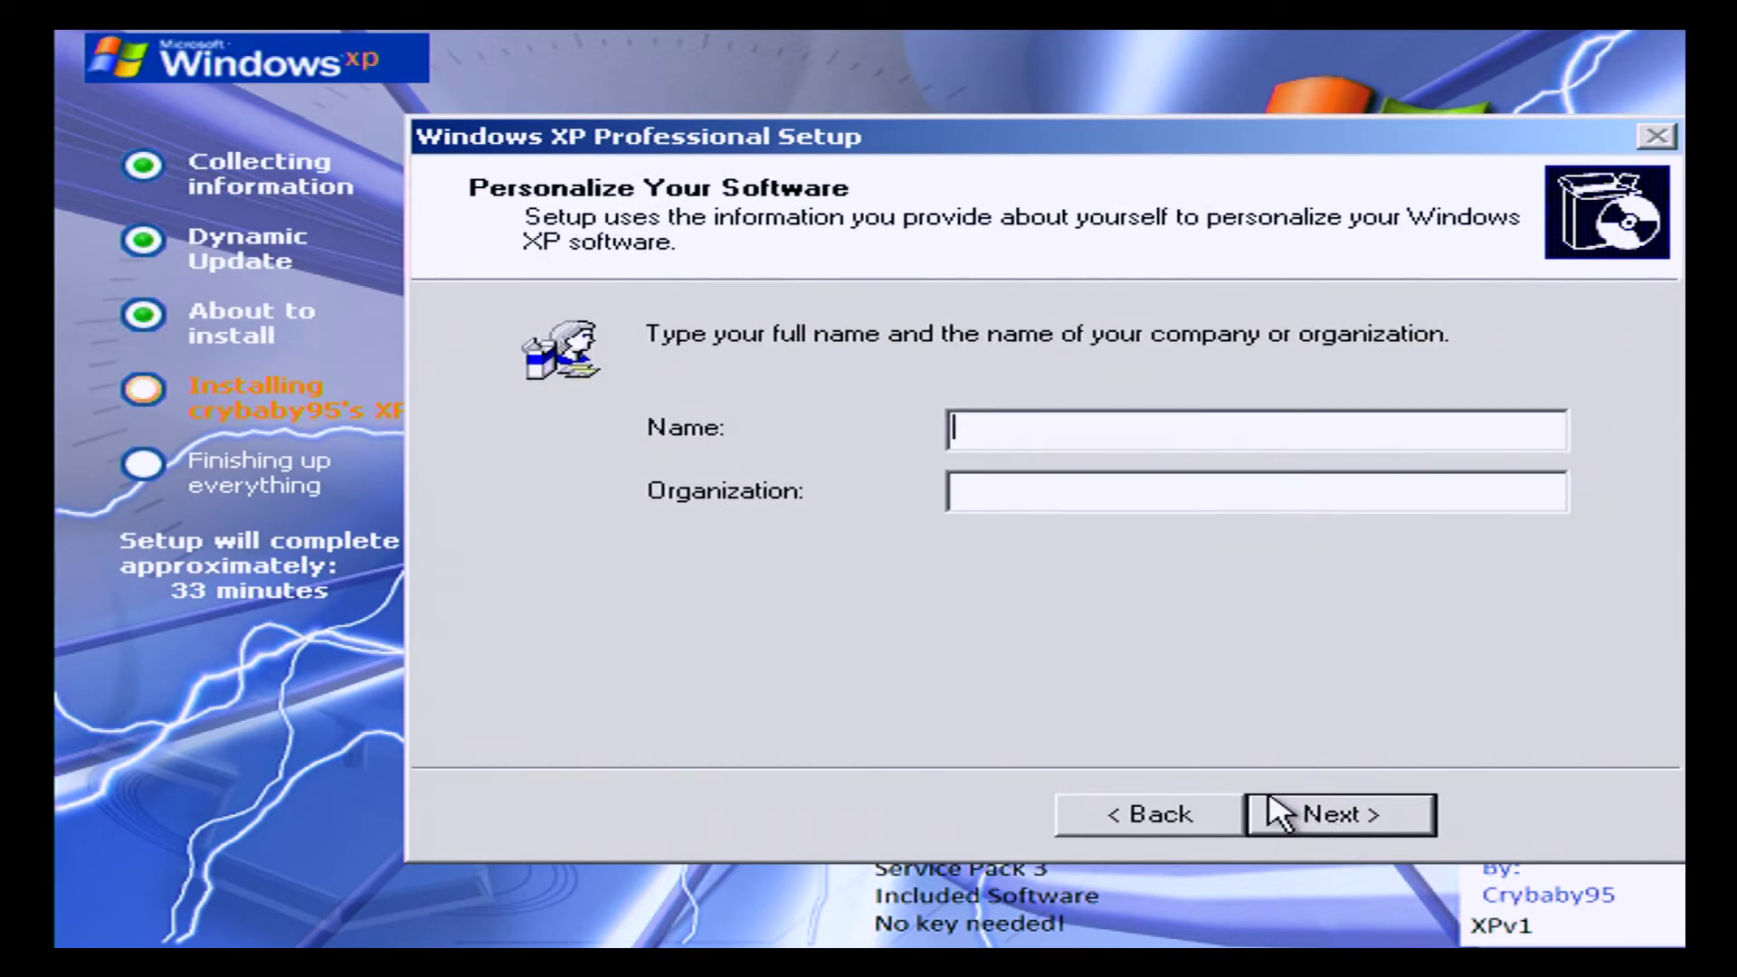
Enter "user" as the name, leave the organization and Administrator password blank, and accept the suggested computer name.
text(se)
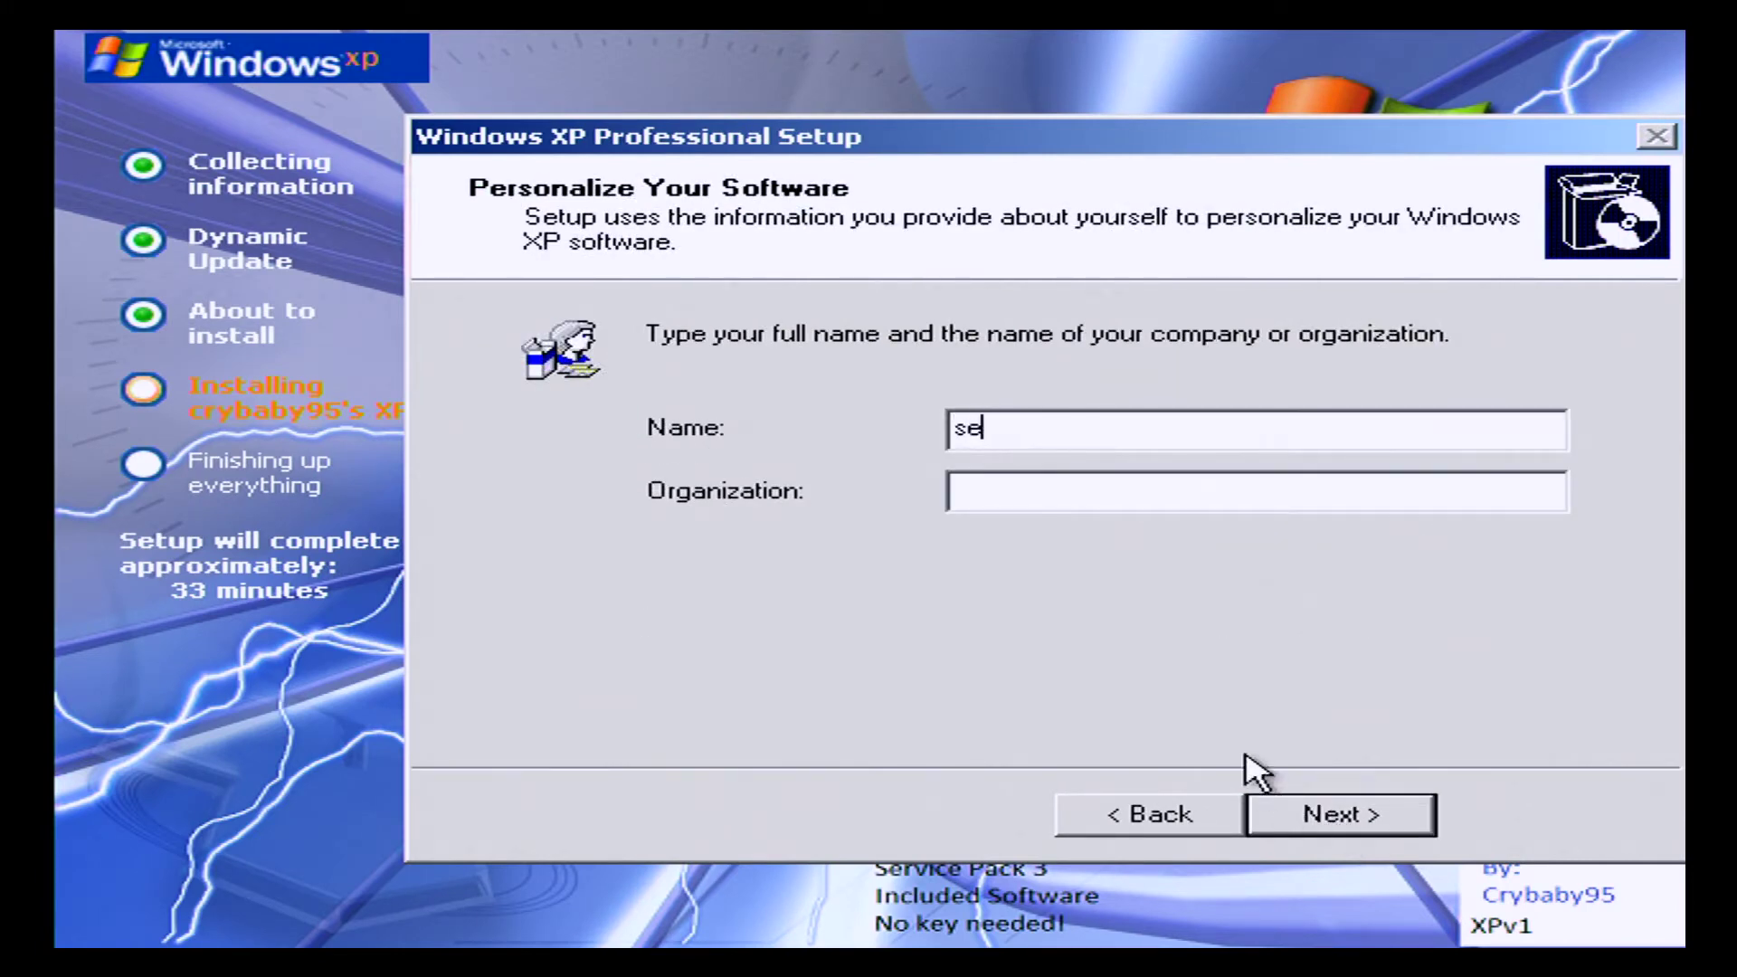
key(BackSpace)
key(BackSpace)
text(user)
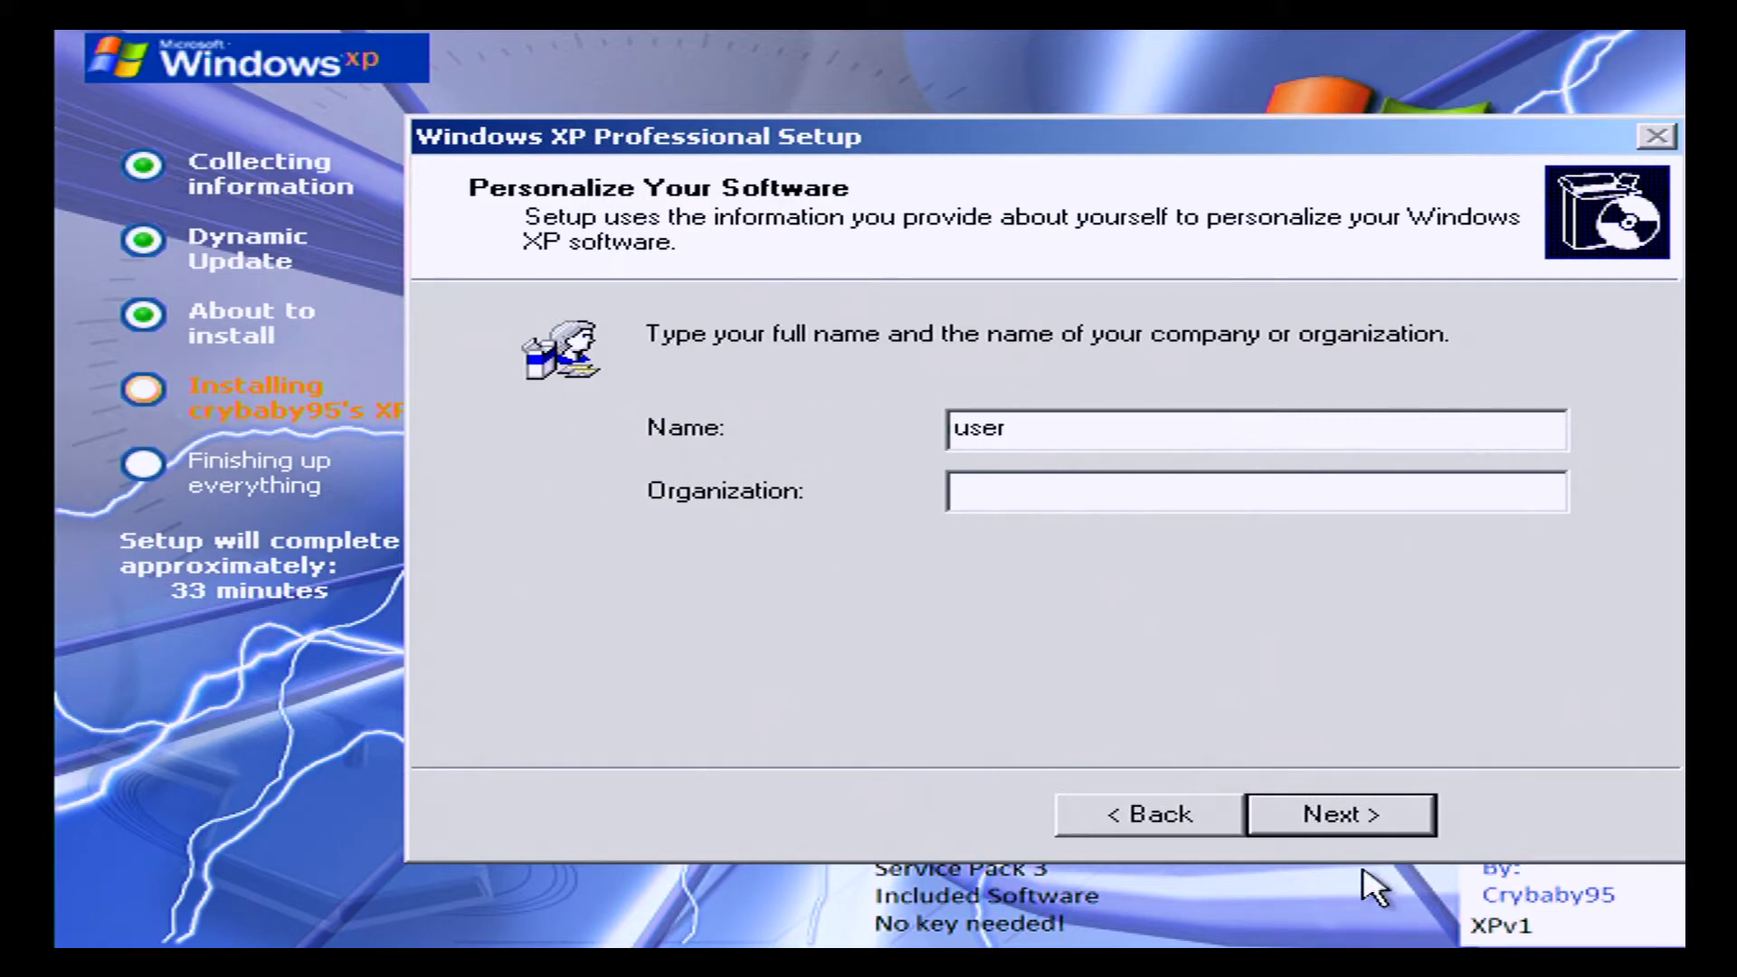
click(1365, 827)
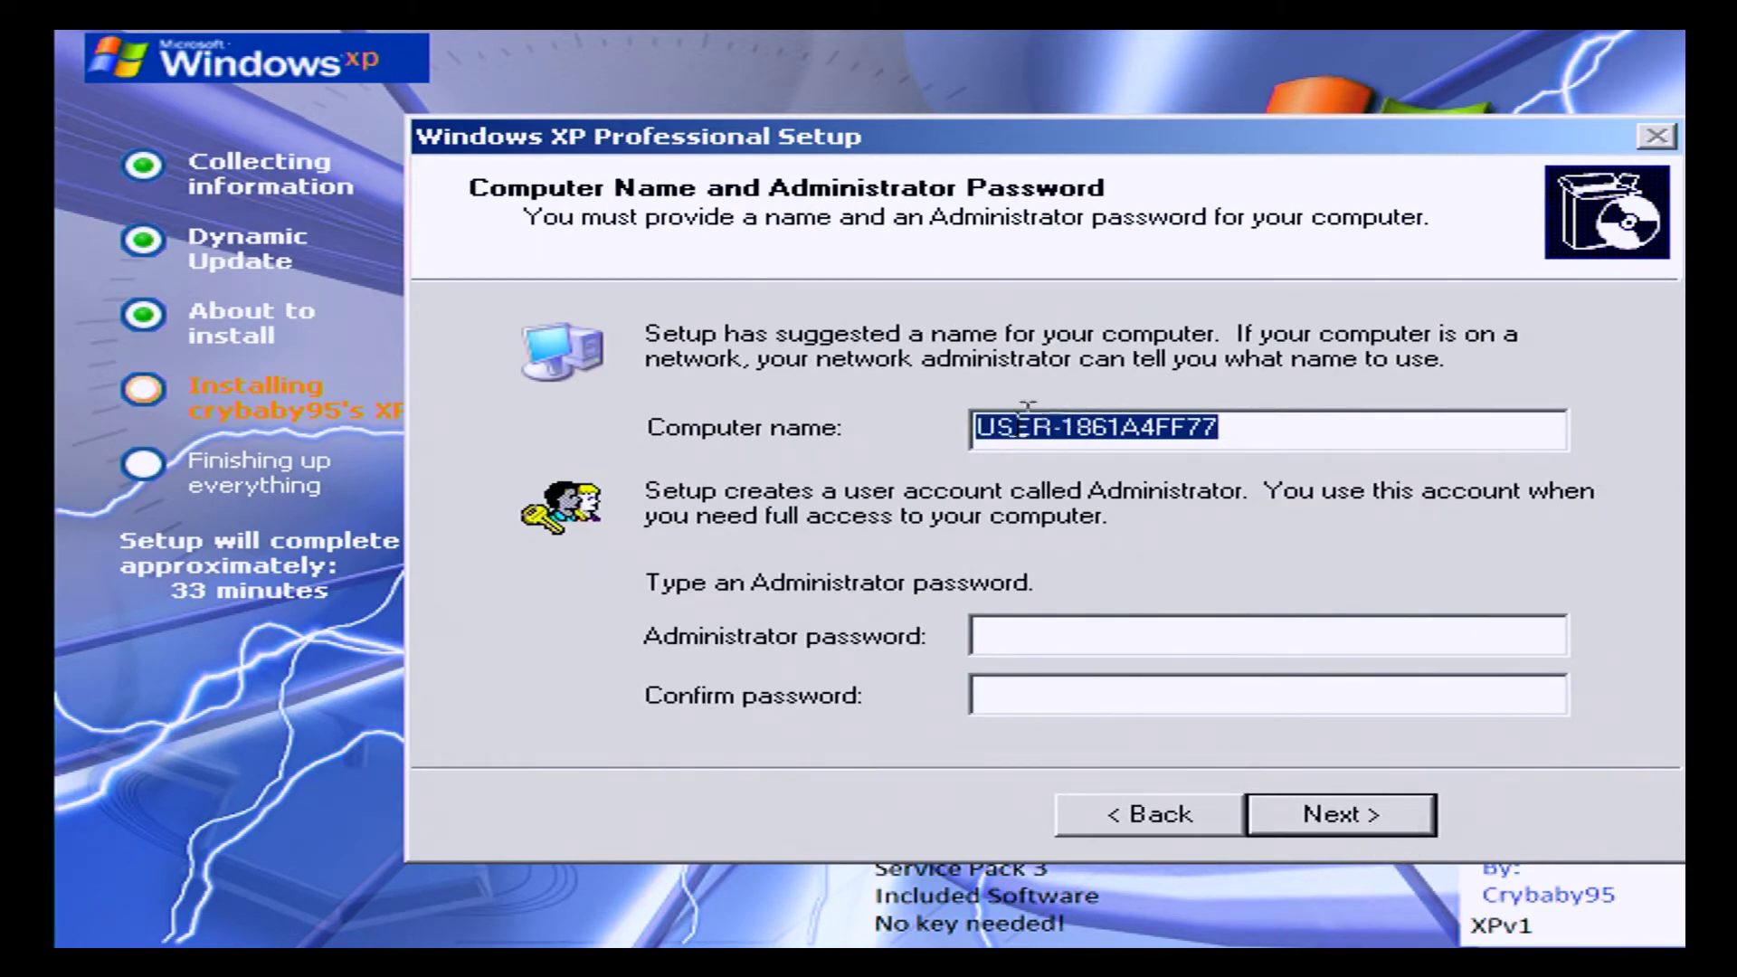
click(1362, 812)
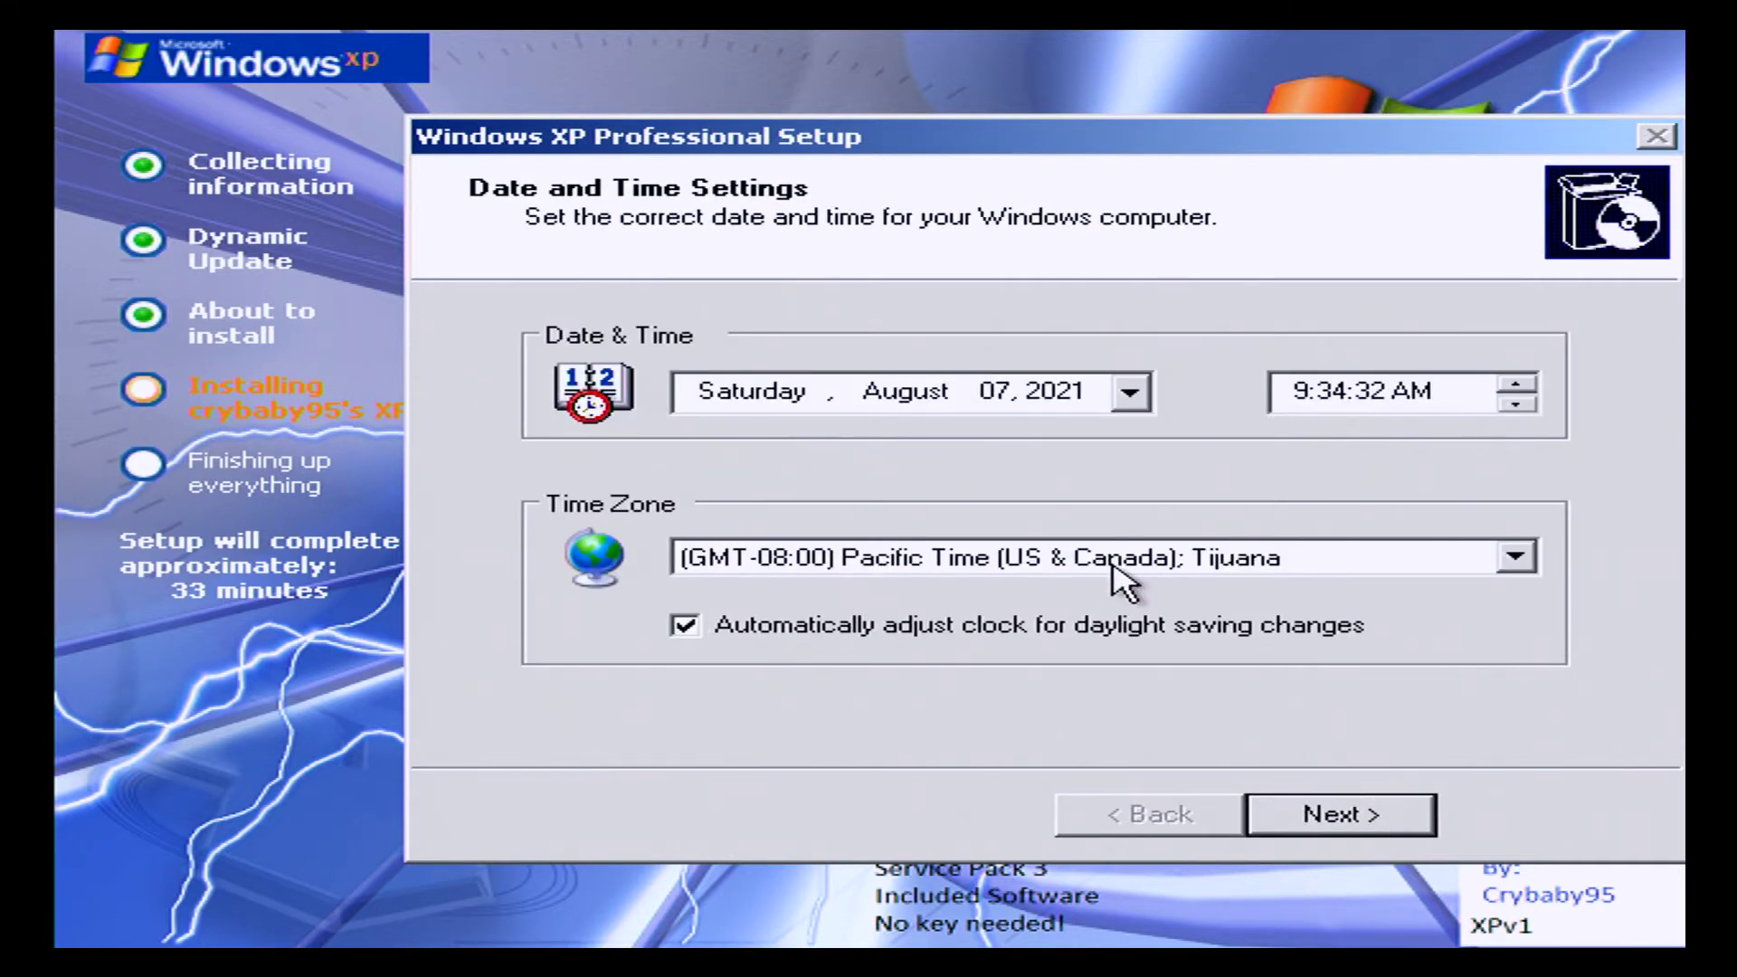
Set the time zone to (GMT) Greenwich Mean Time : Dublin, Edinburgh, Lisbon, London and continue the setup.
click(1119, 580)
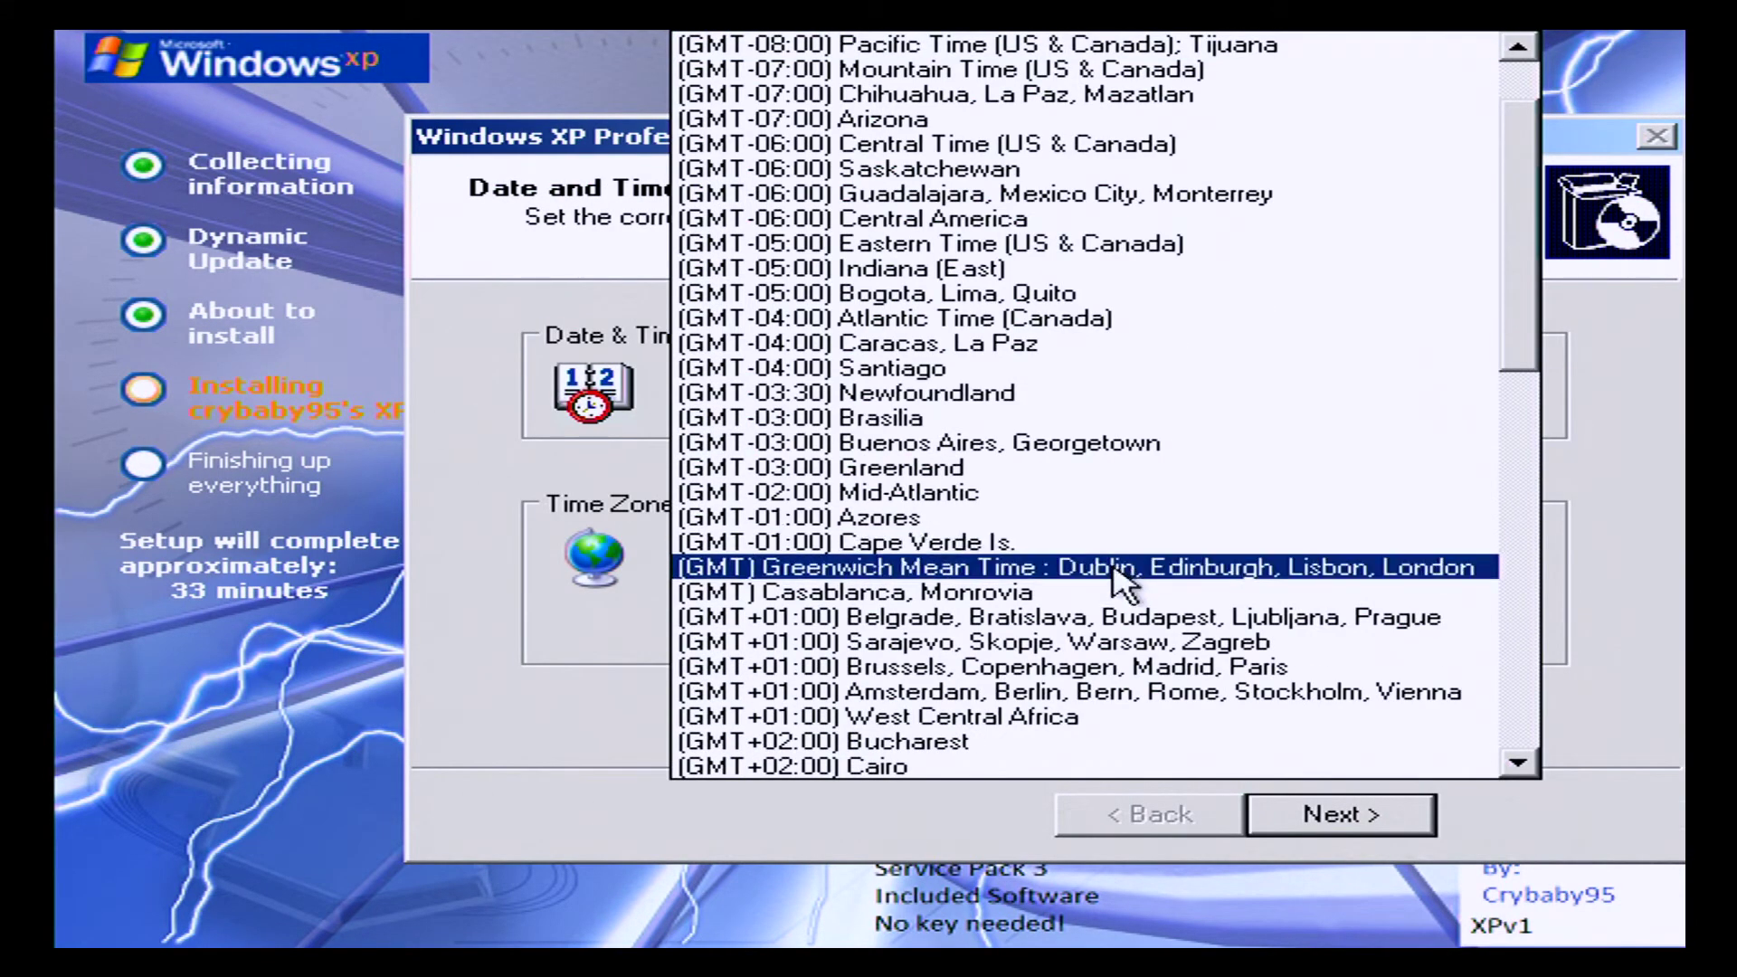
click(1116, 567)
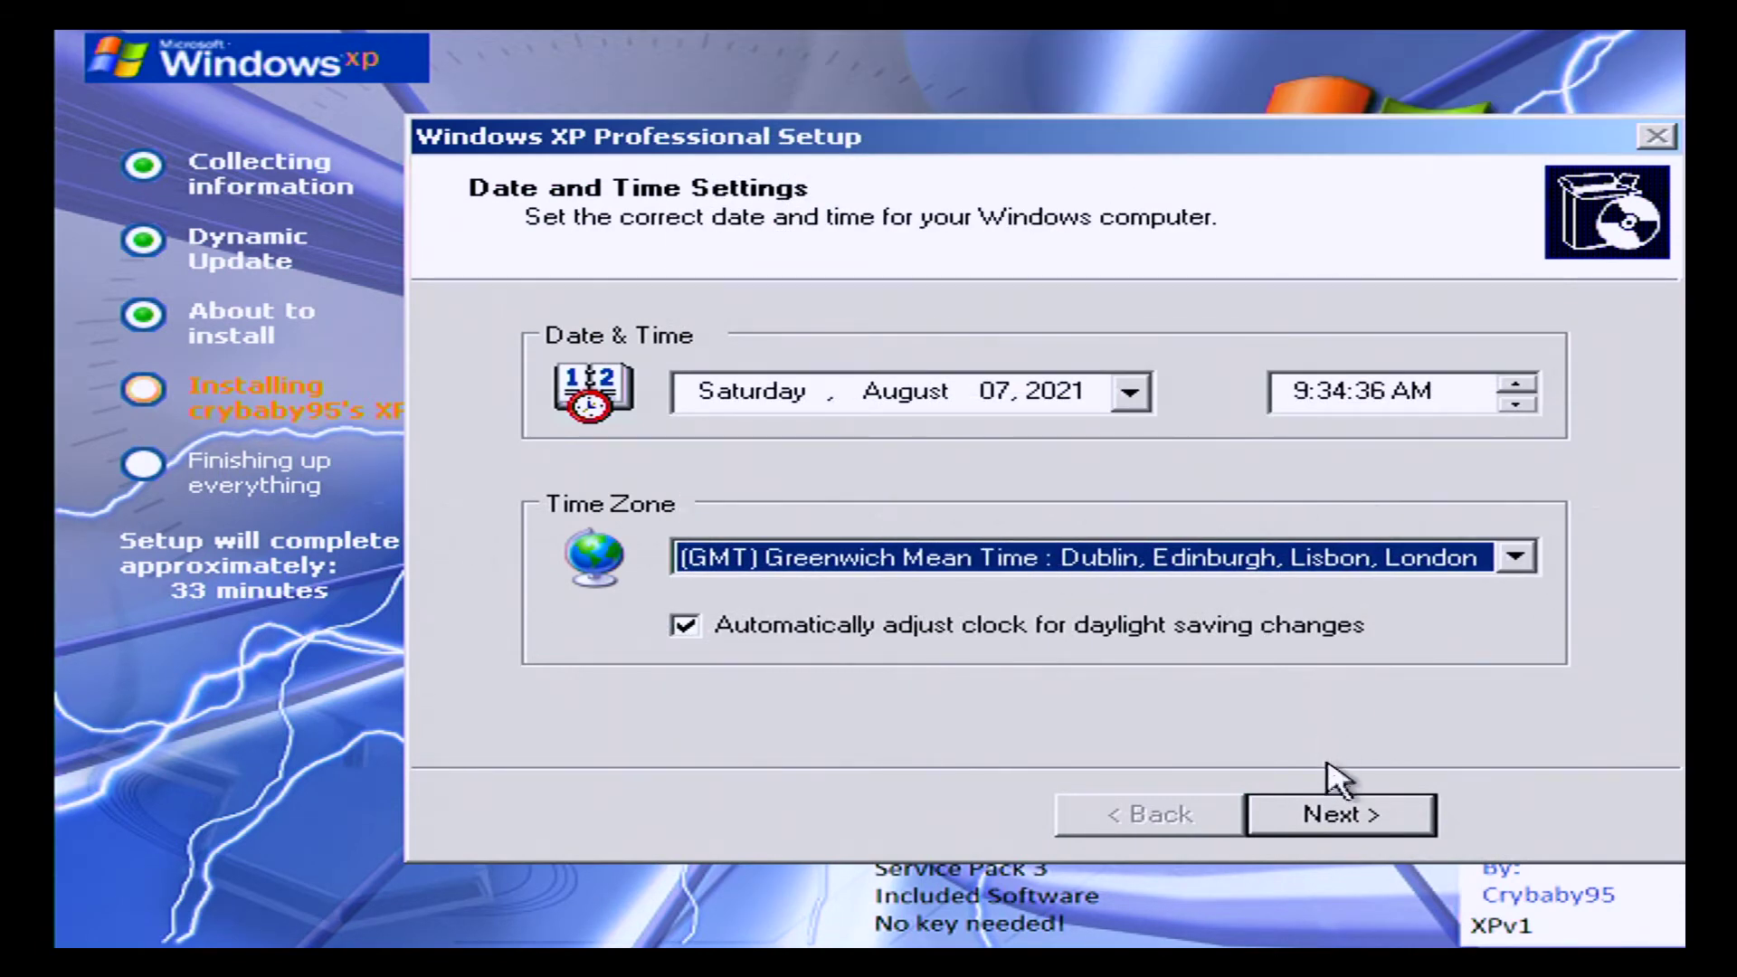
click(1330, 812)
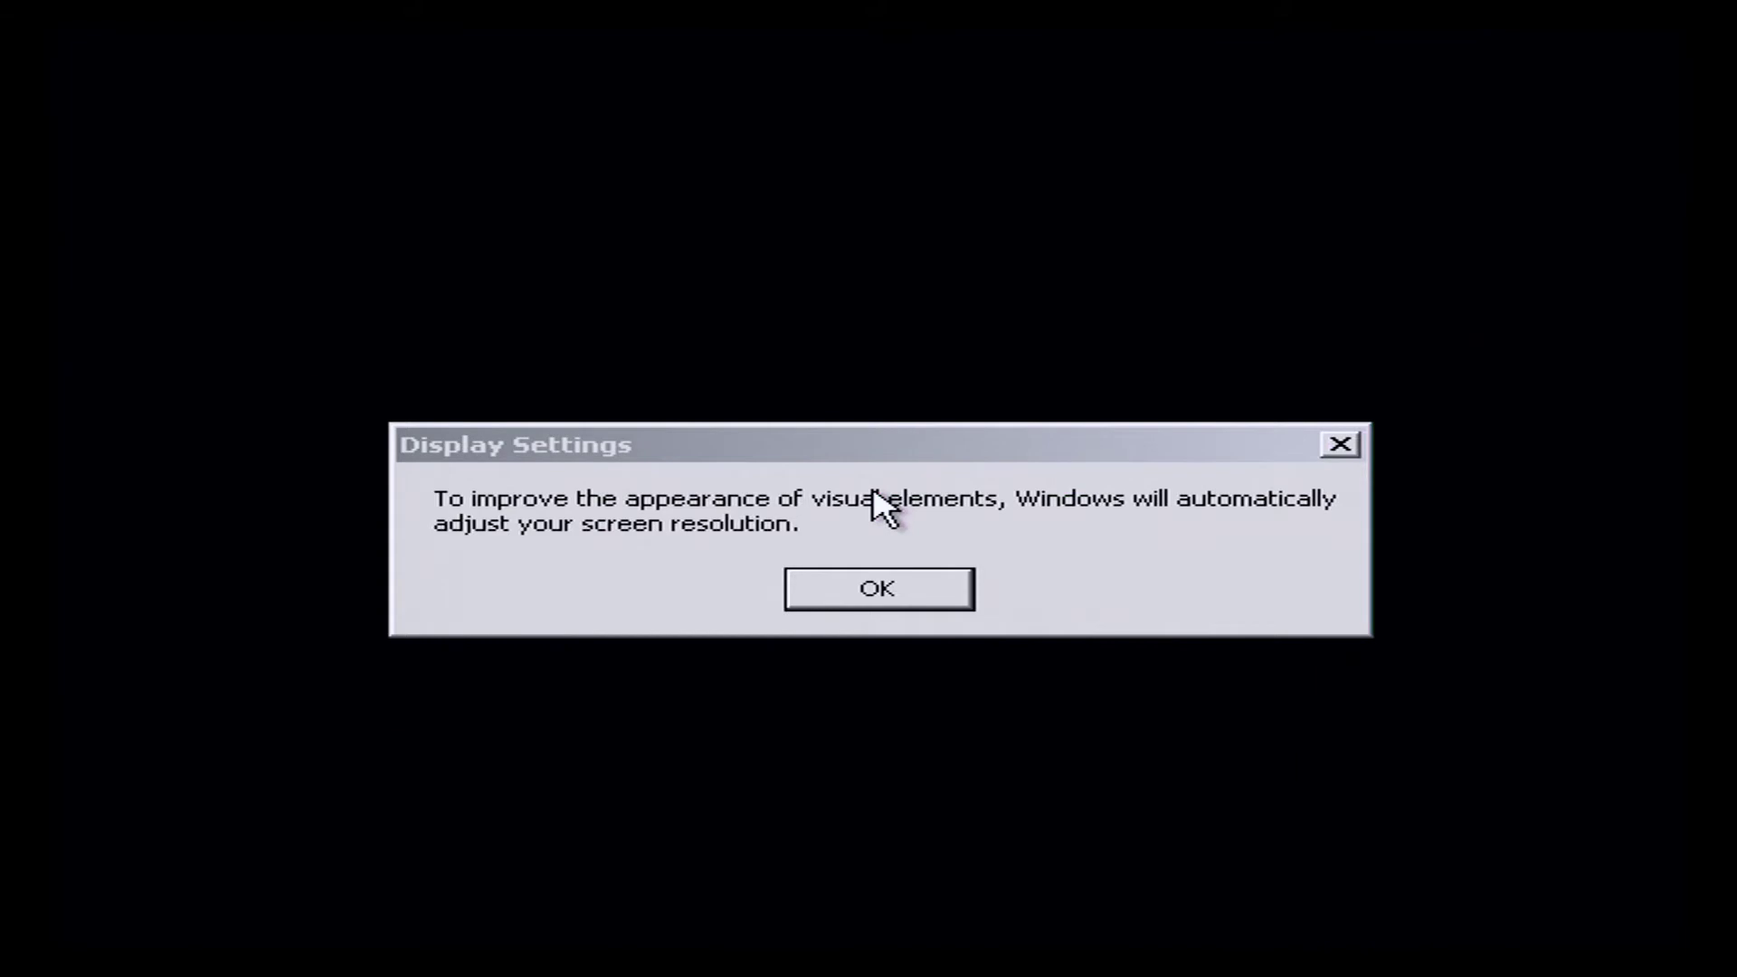
Allow Windows to adjust the screen resolution automatically and keep the adjusted setting.
click(921, 597)
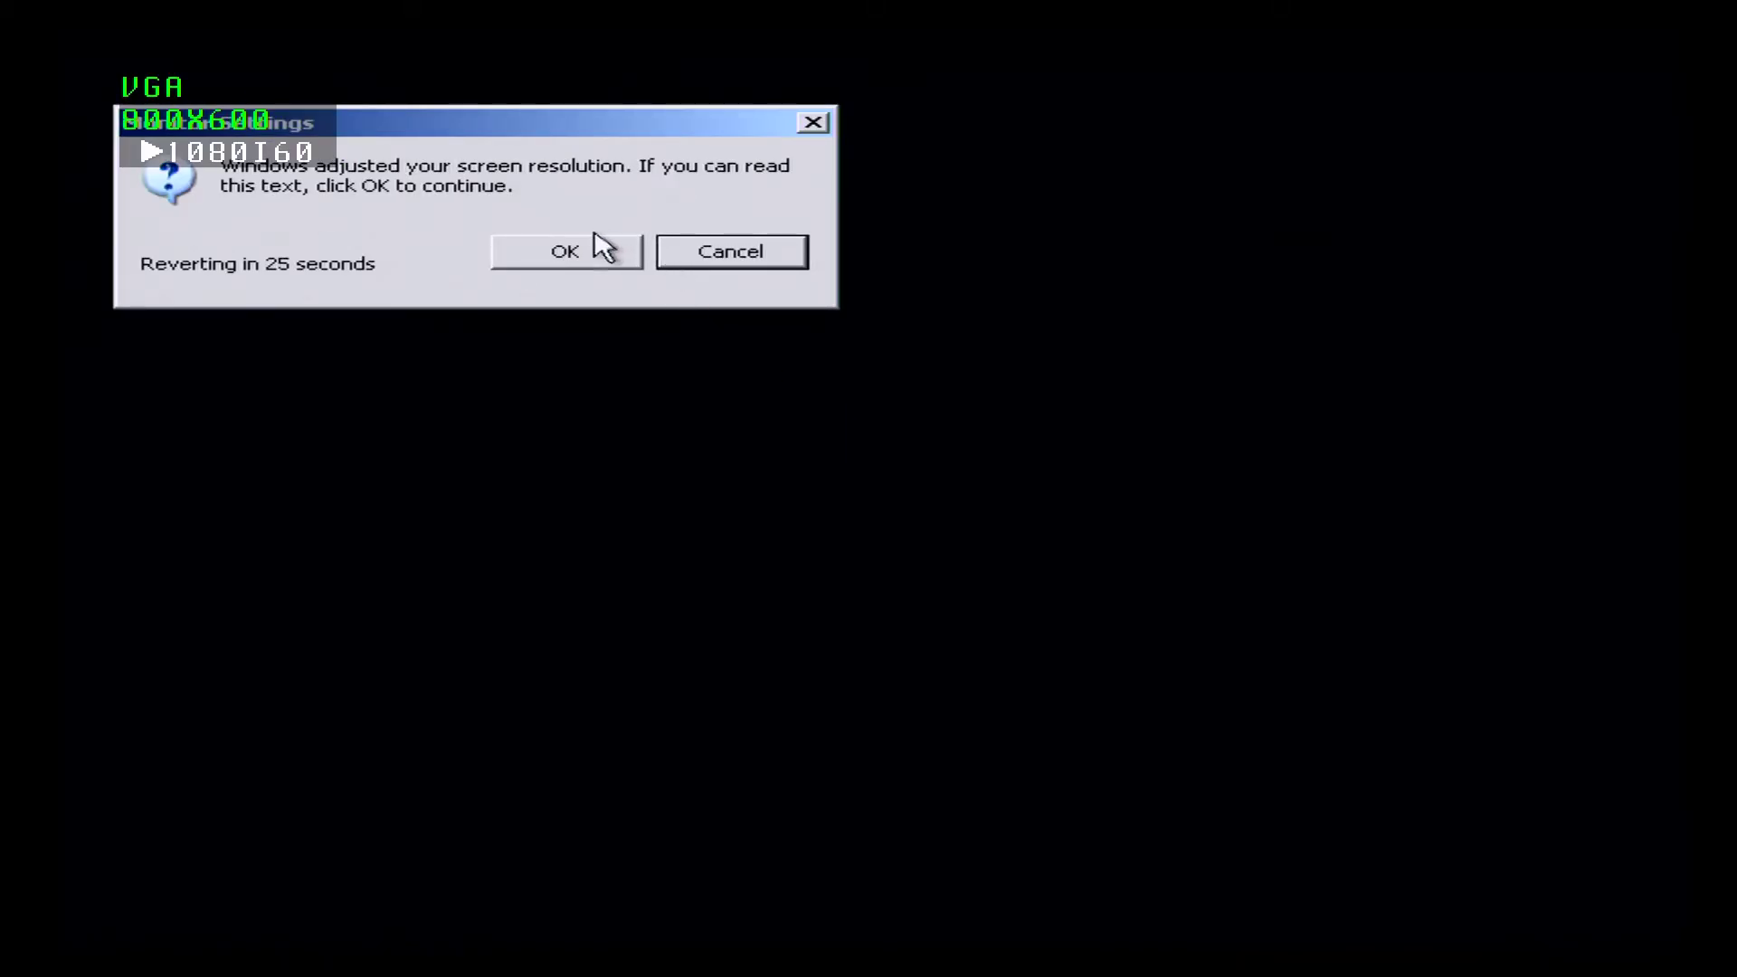
click(561, 249)
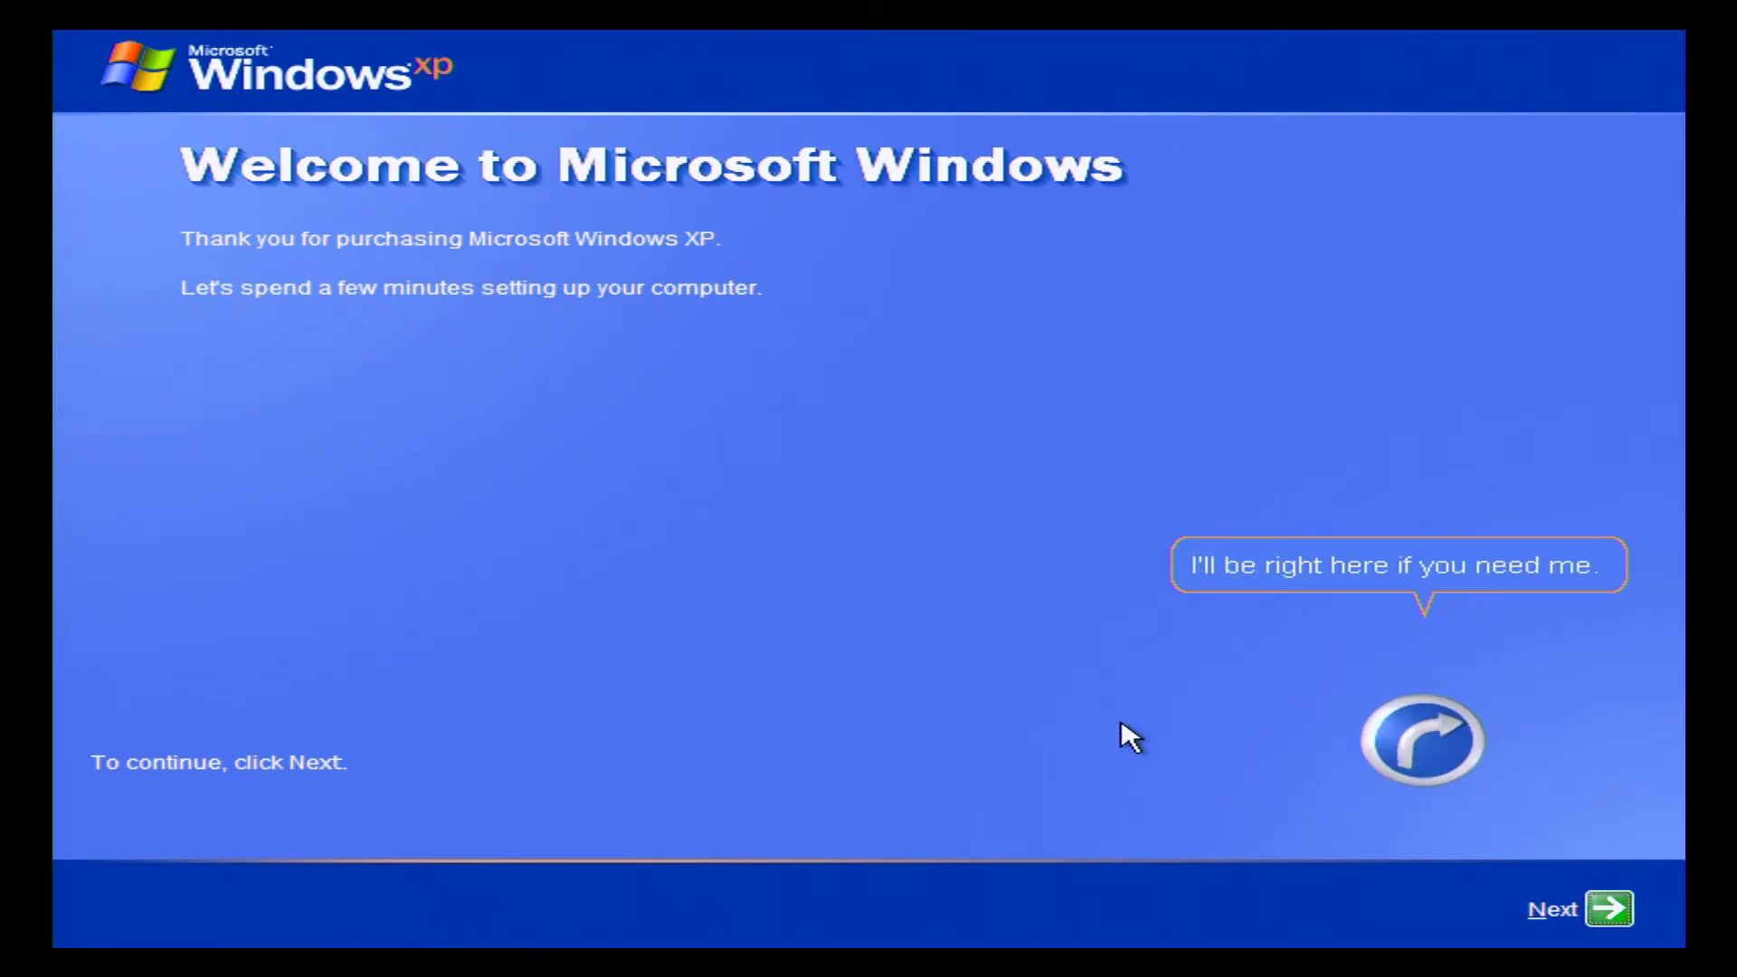
Begin the Windows welcome setup and turn on Automatic Updates to help protect the PC.
click(1600, 916)
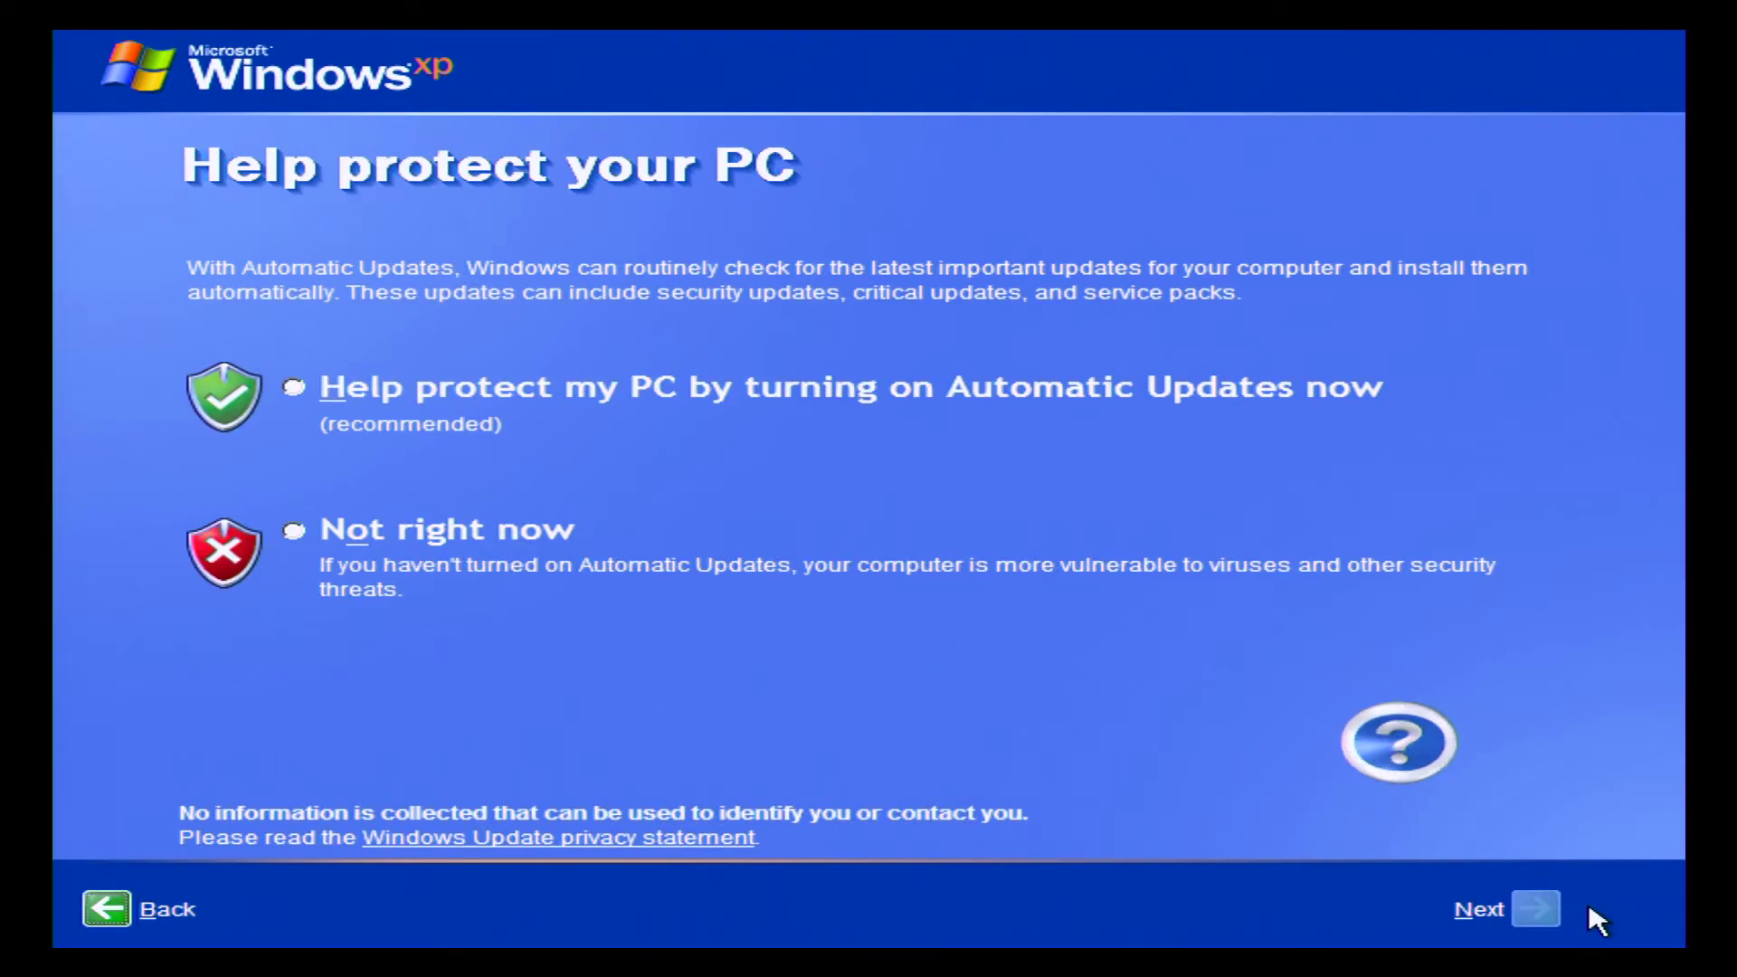
click(588, 399)
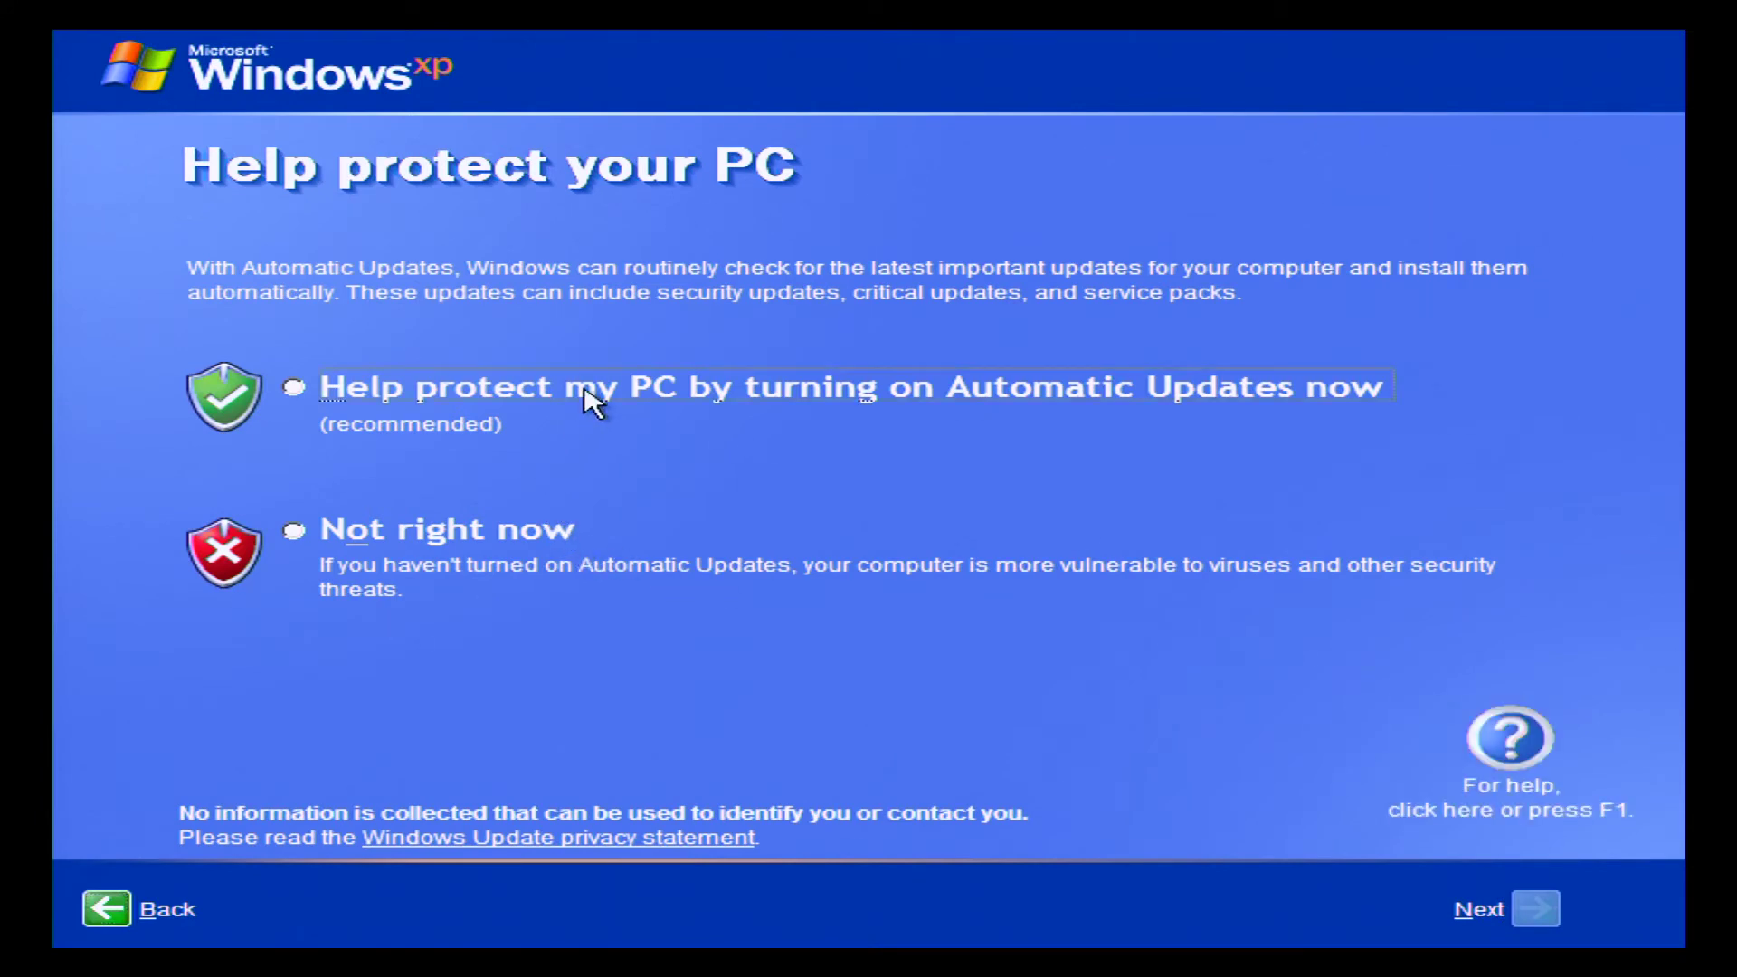
click(1542, 907)
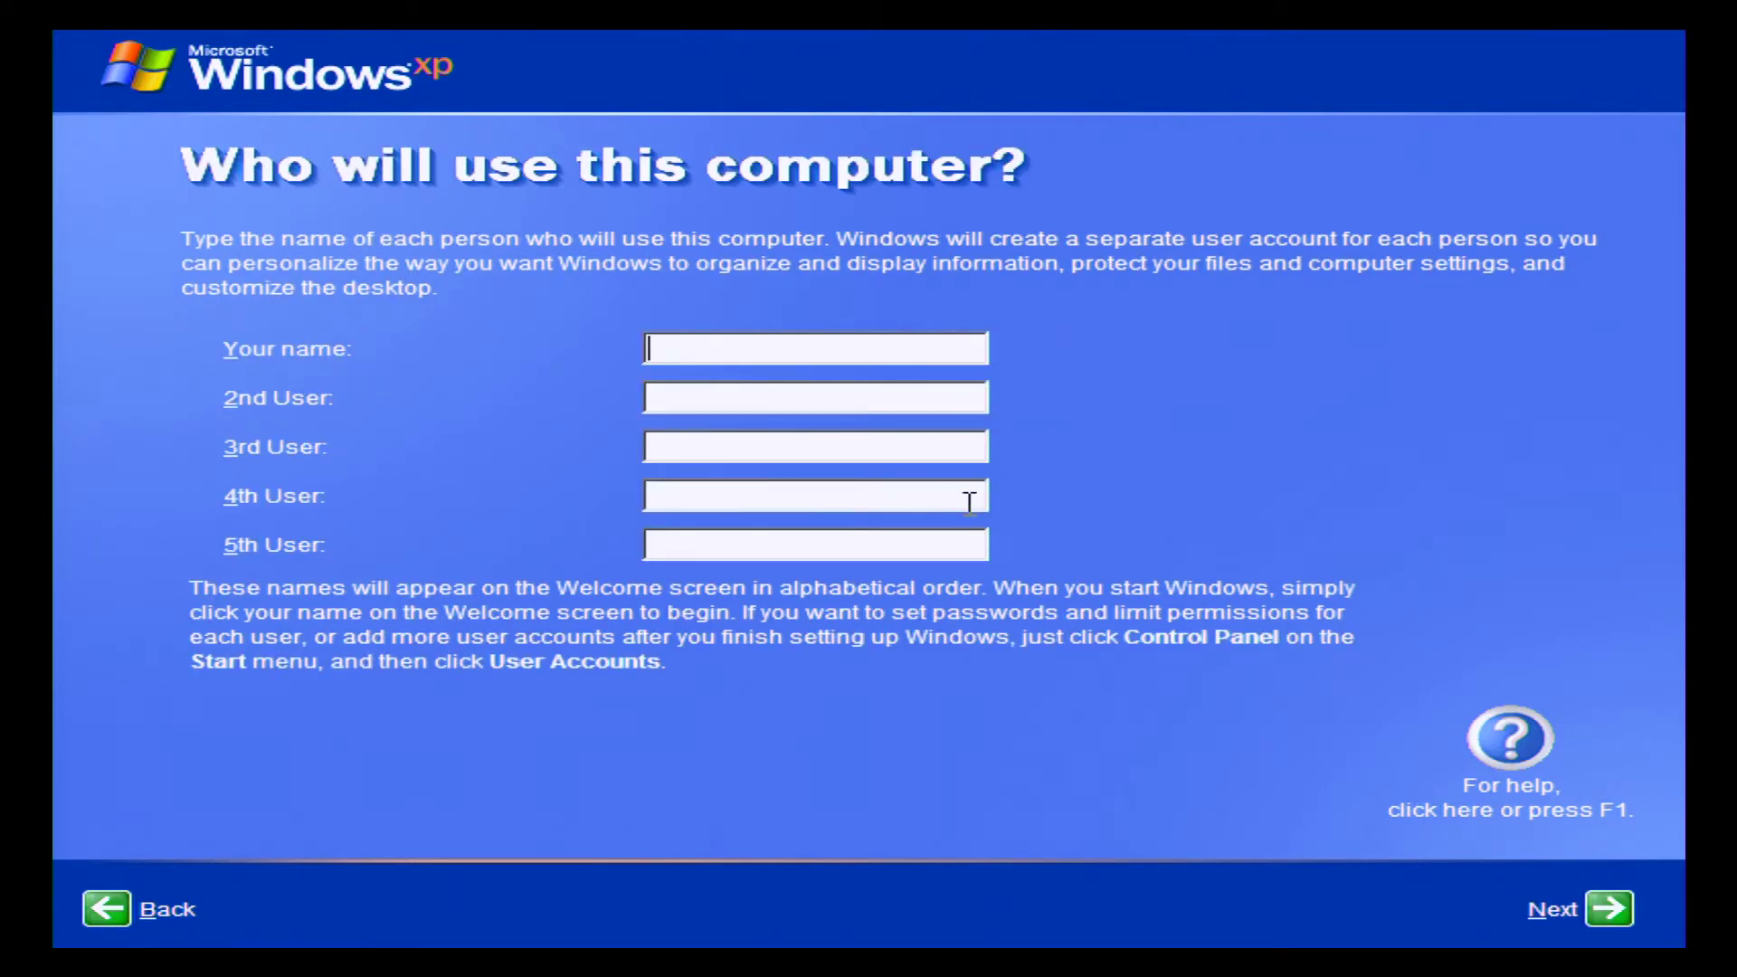
Create a single user account named "user" and finish the Windows welcome setup.
text(user)
click(1610, 910)
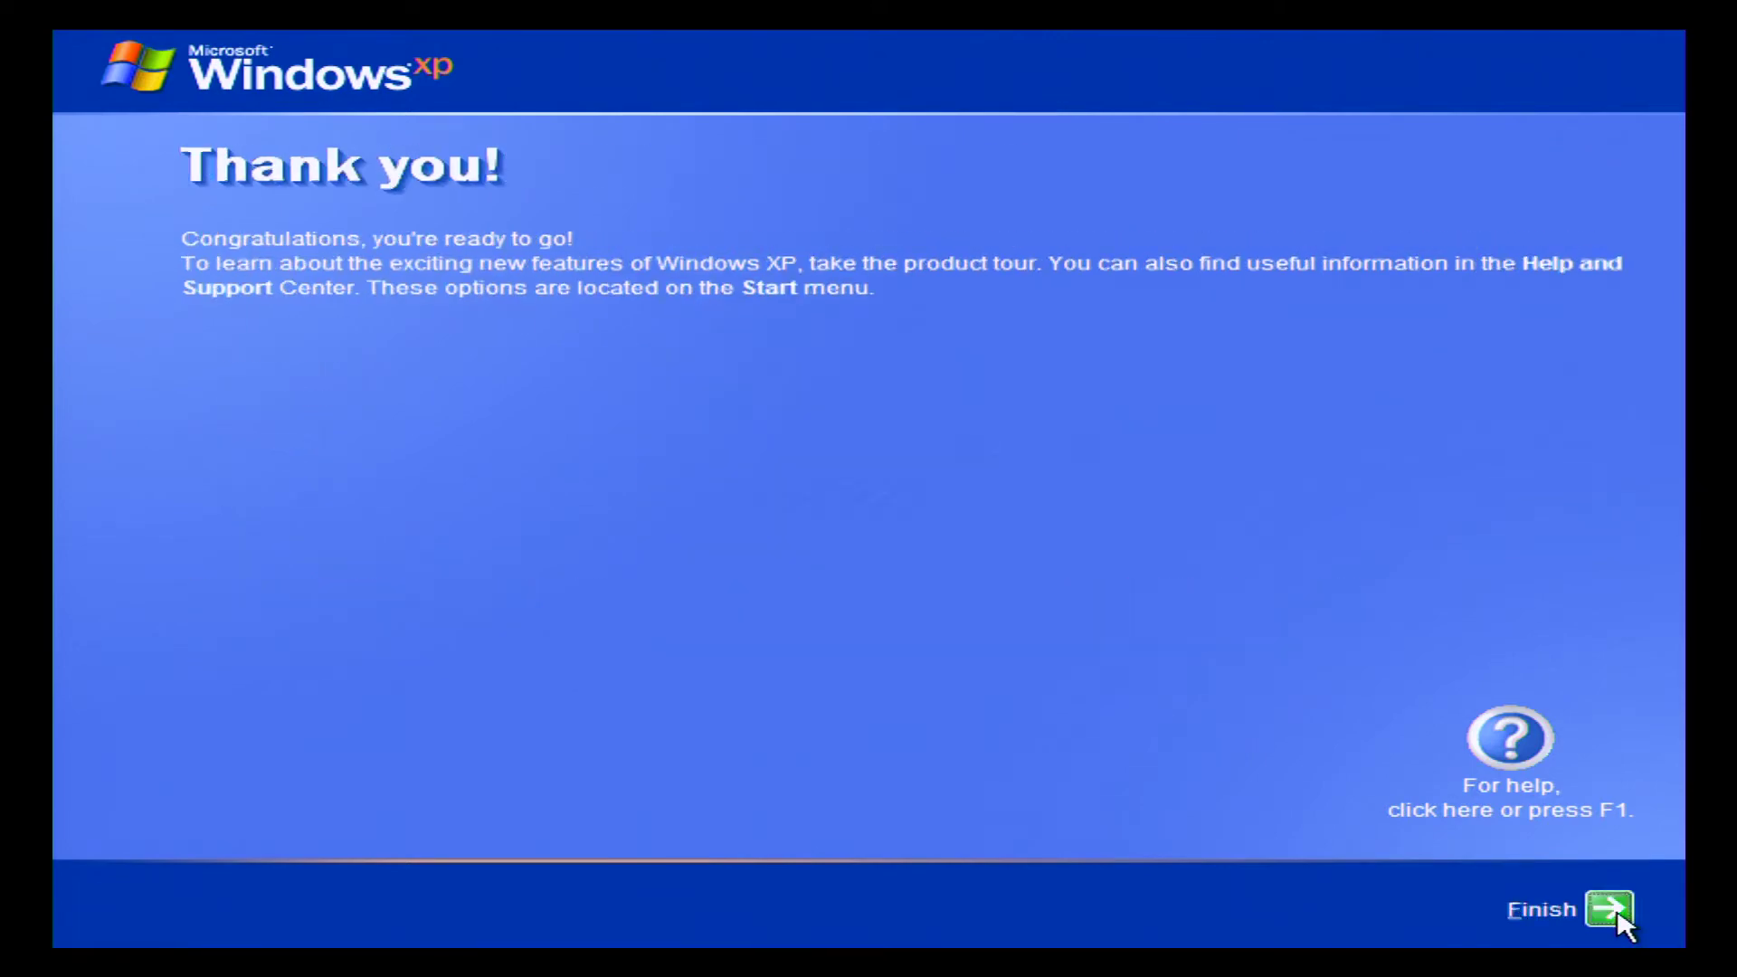
click(1618, 912)
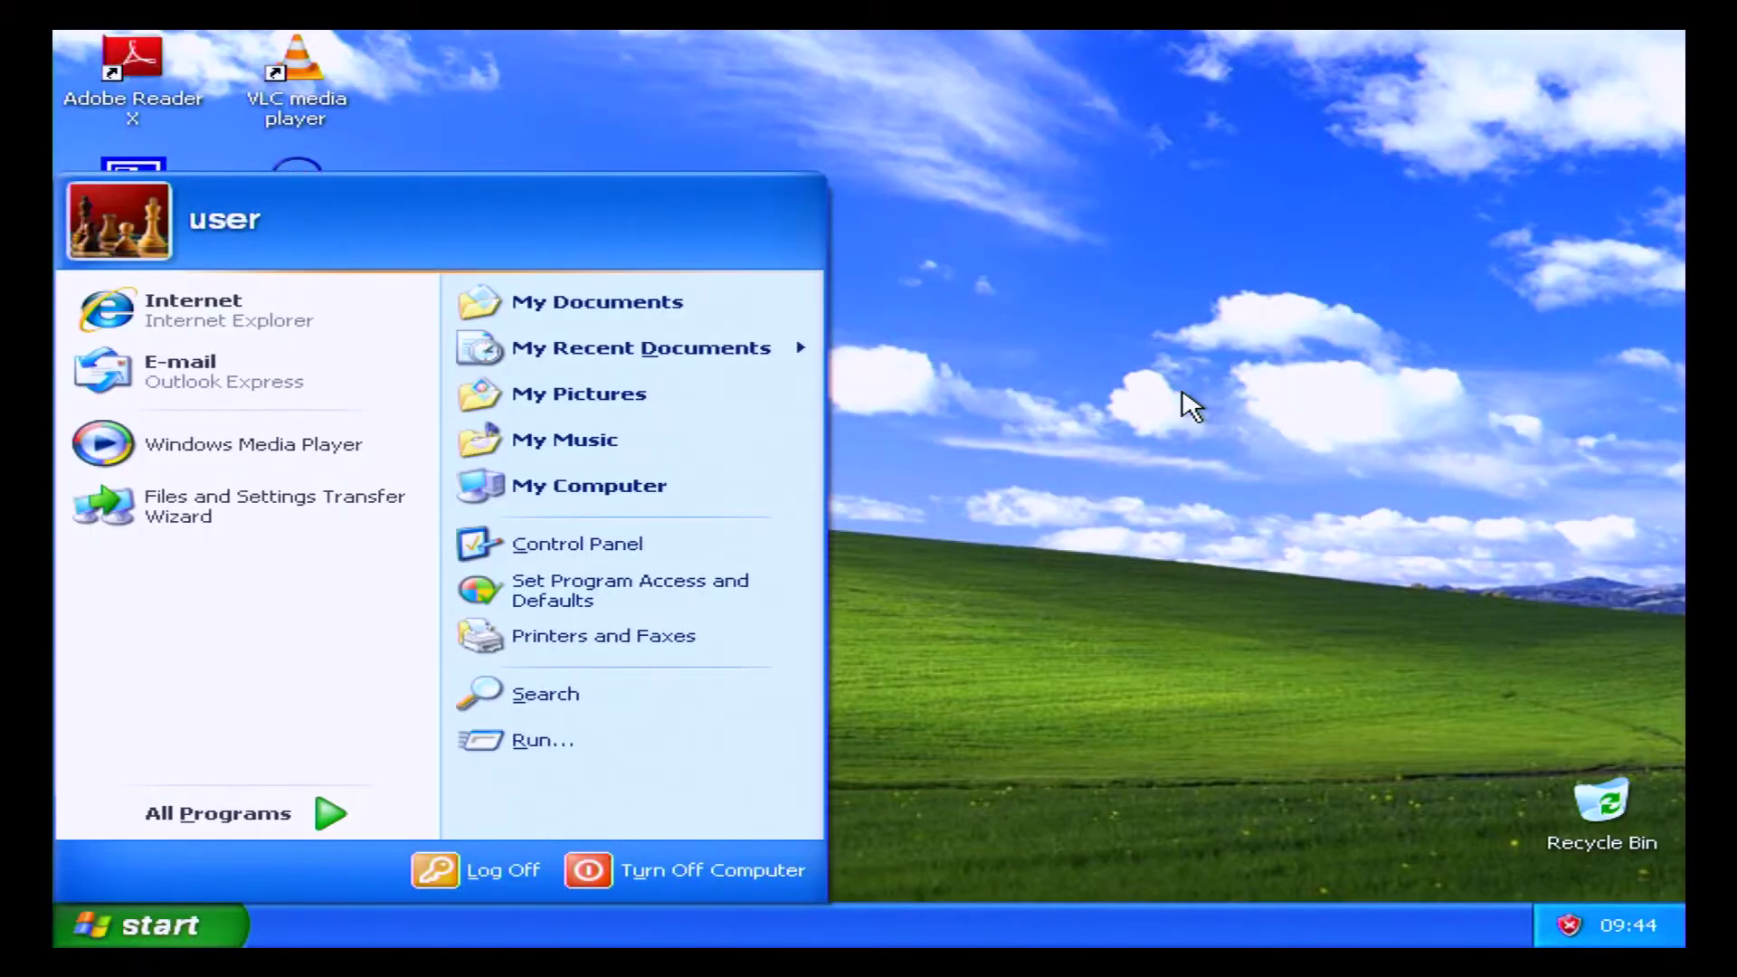
Open the computer's system properties to view the Windows version and hardware details.
click(1190, 406)
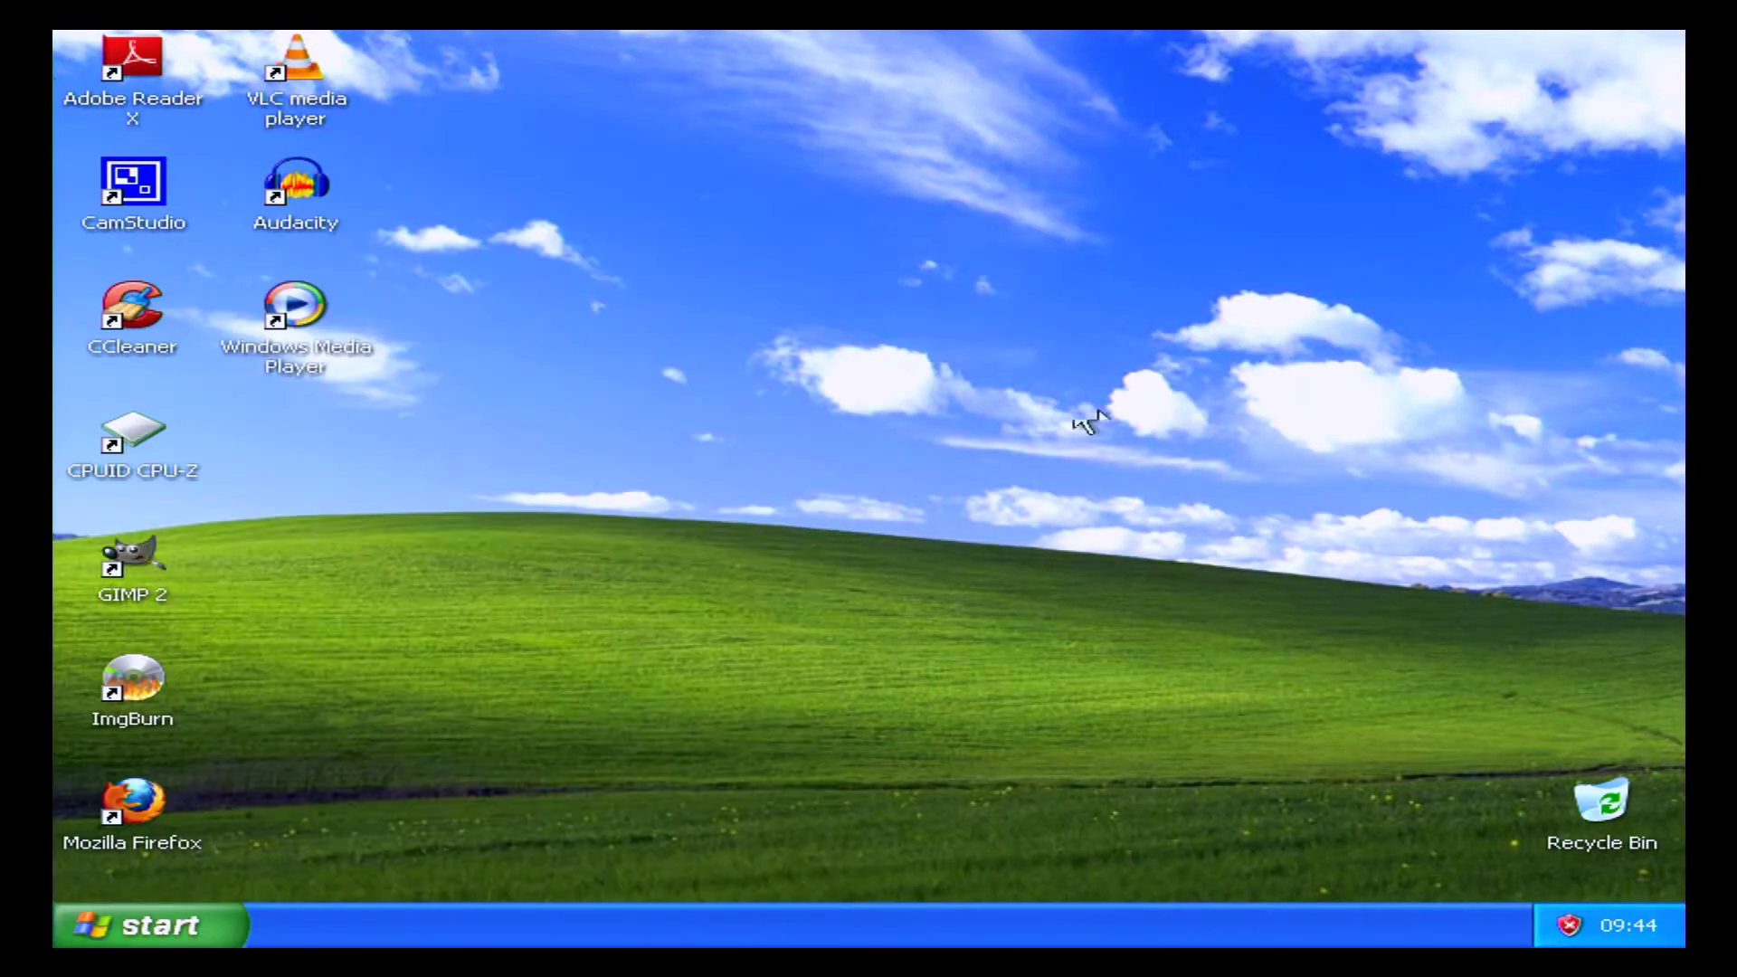
click(99, 925)
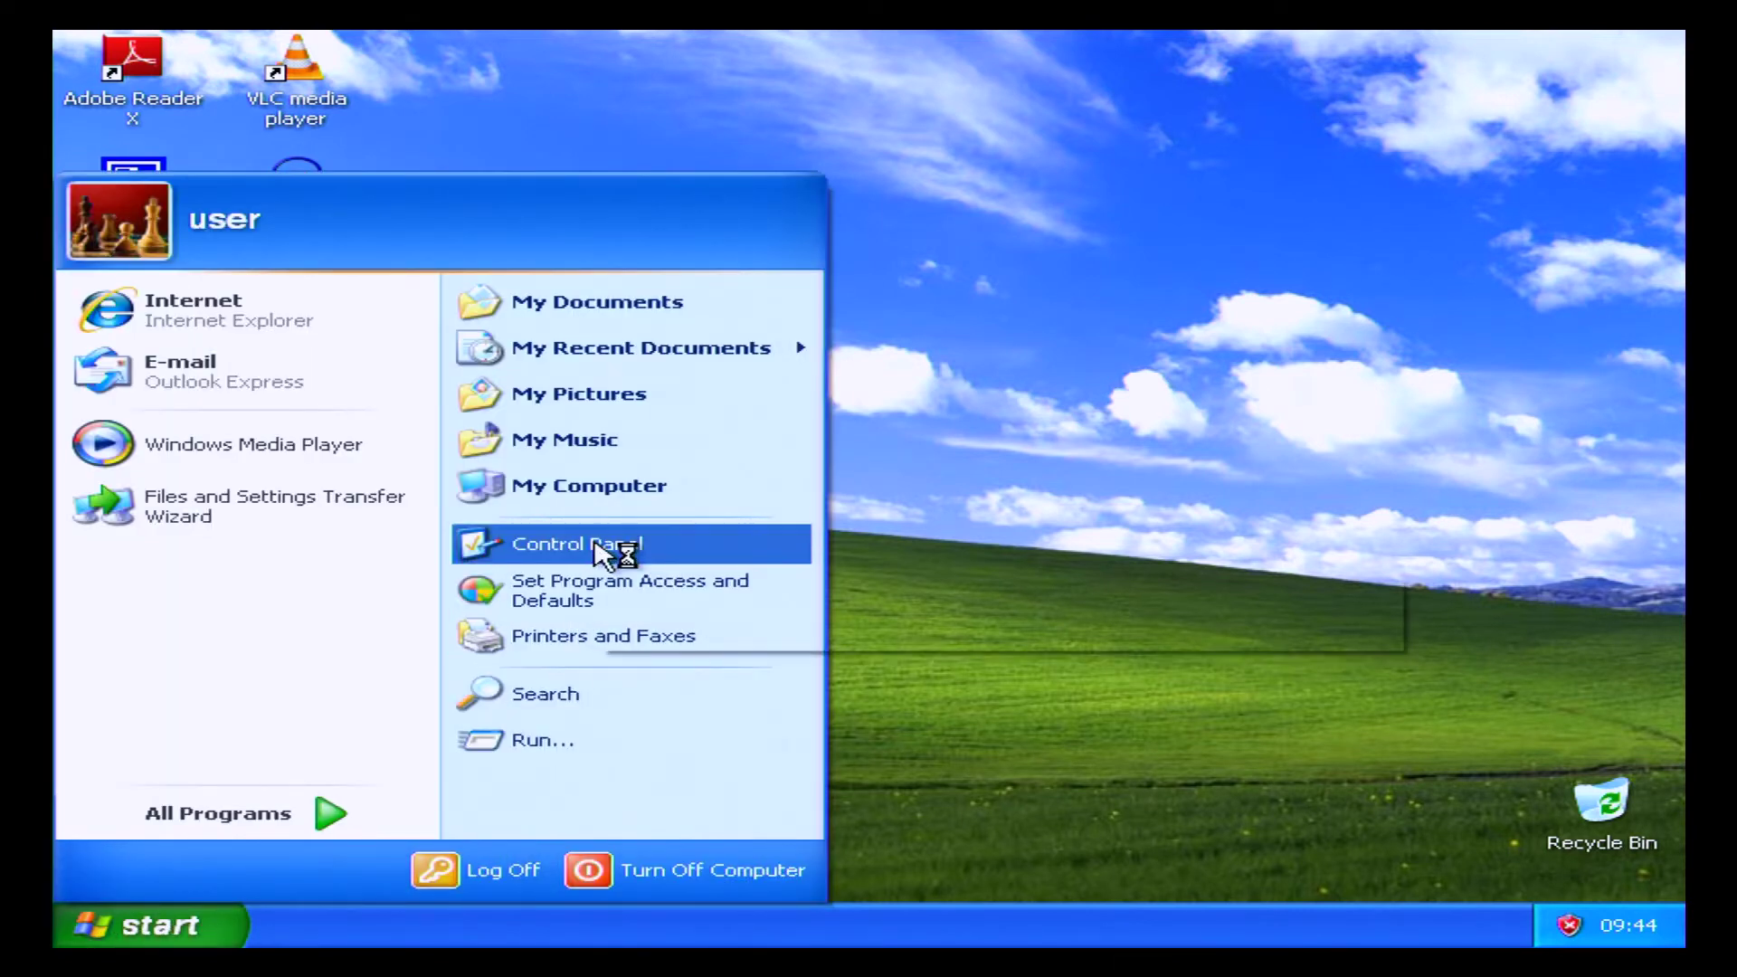
right_click(612, 478)
click(705, 740)
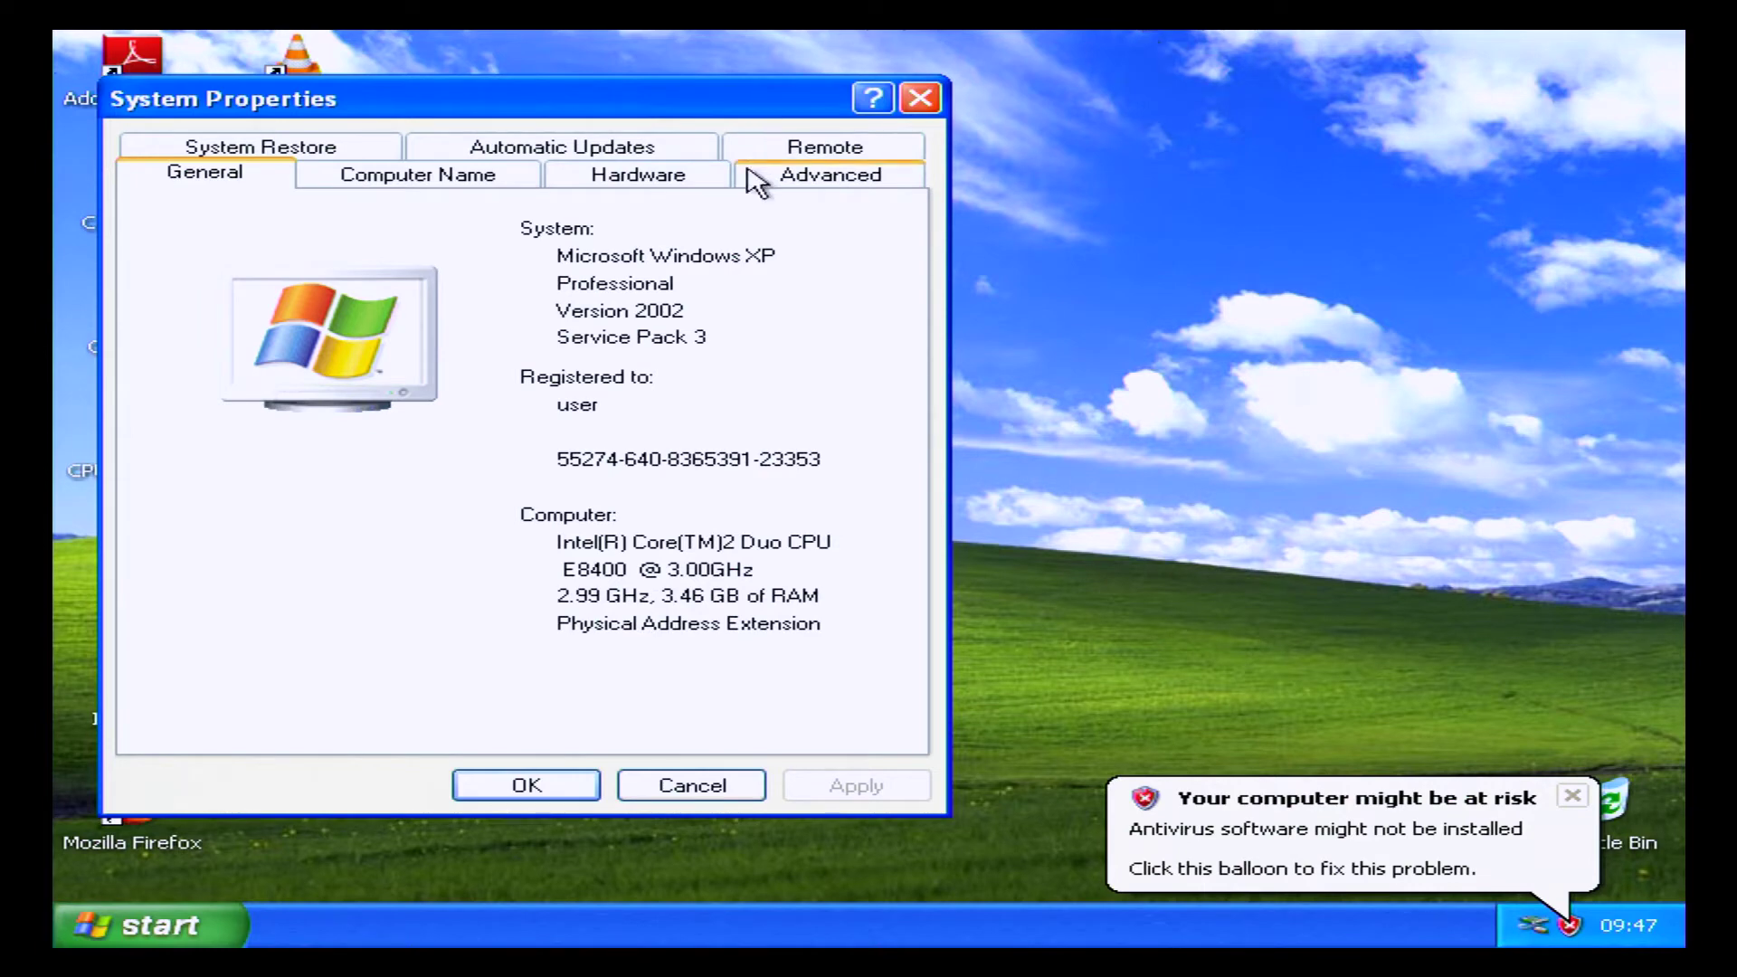
Check the hardware list in Device Manager for devices without drivers, and close it together with the system properties.
click(621, 179)
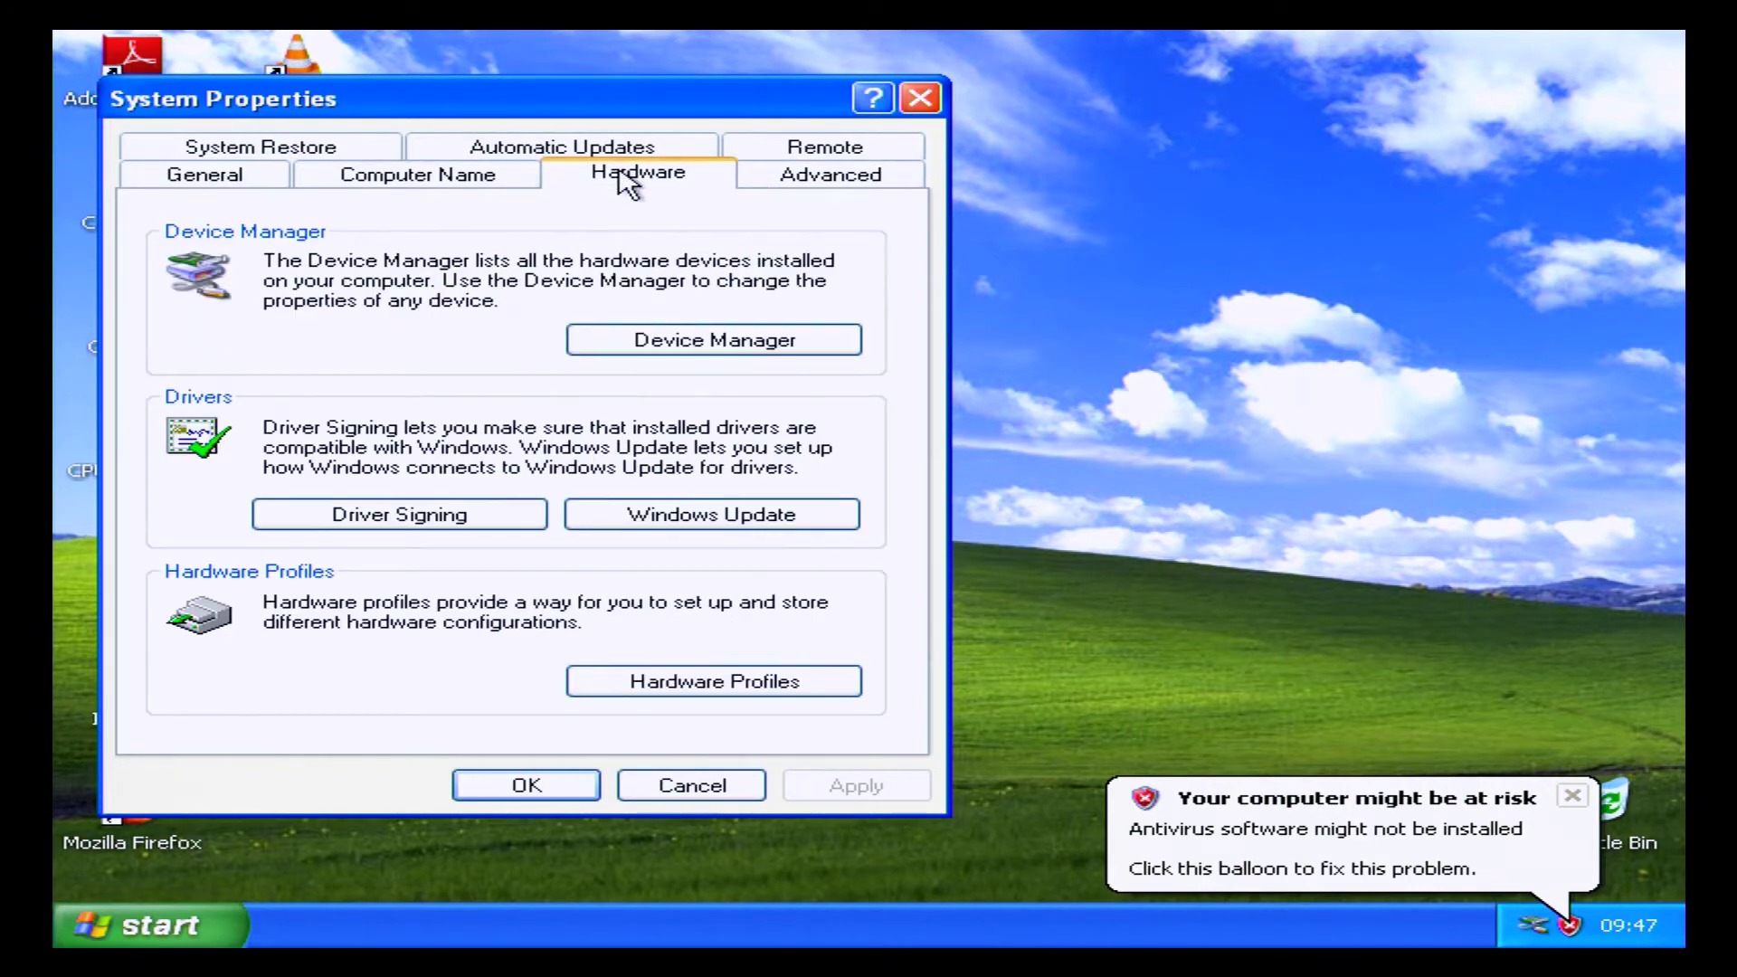
click(664, 362)
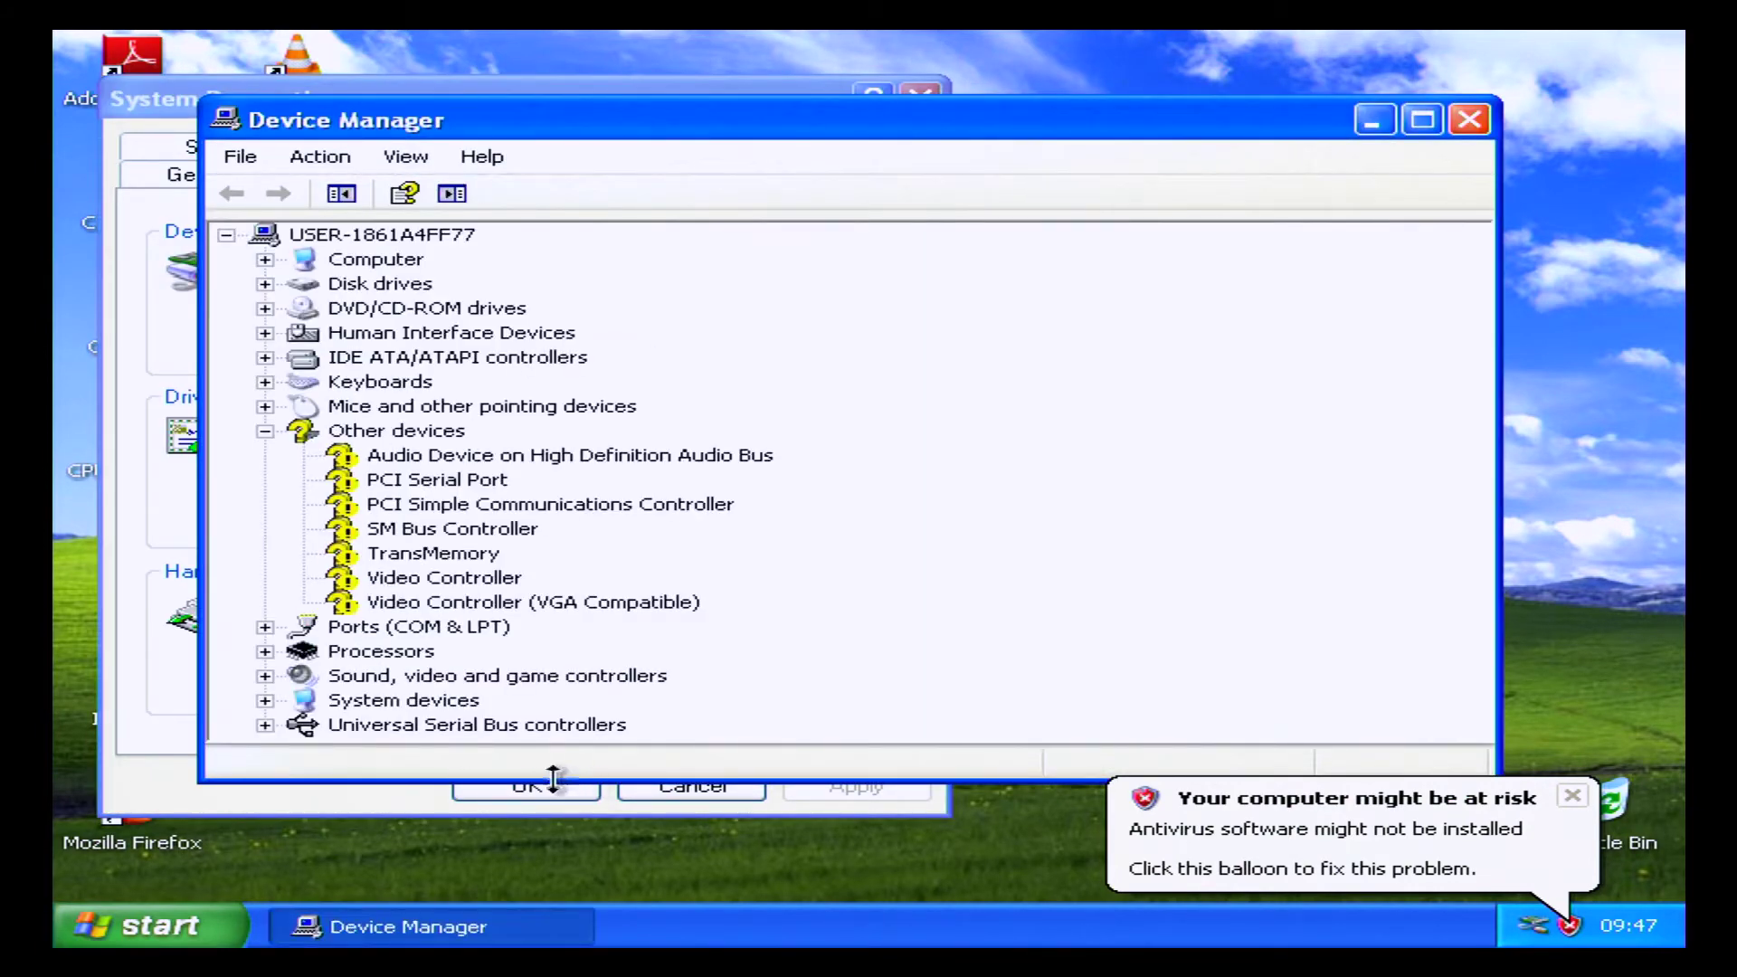
click(690, 791)
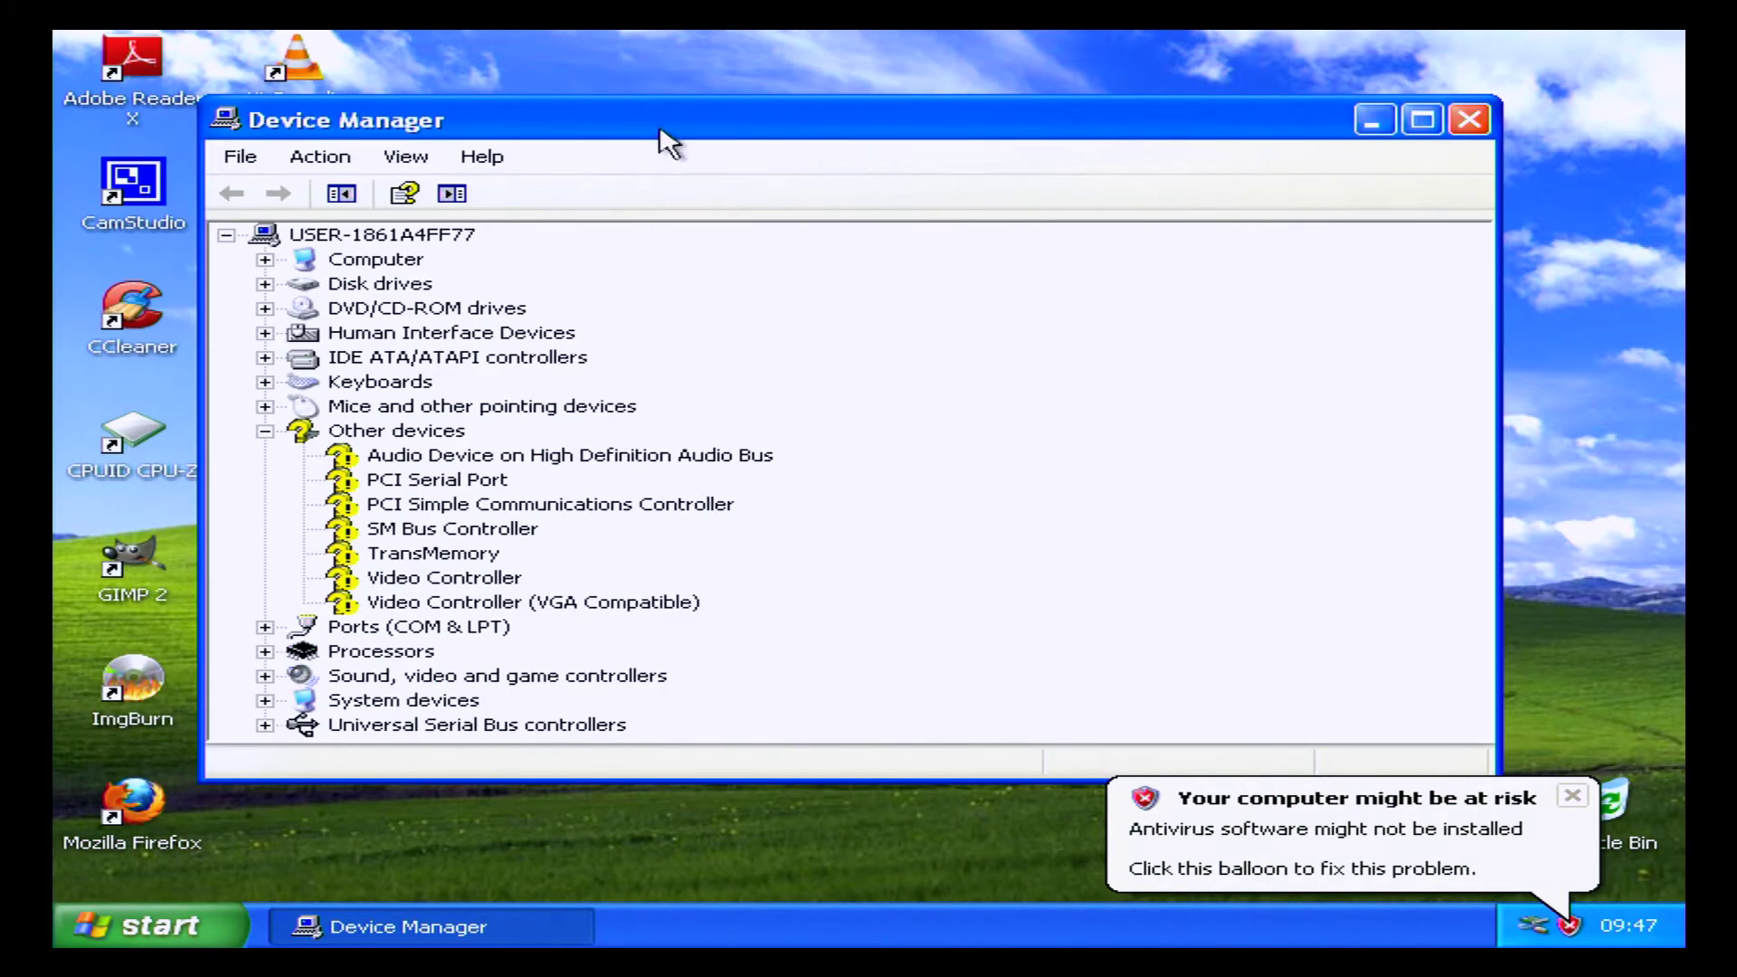
drag(668, 141, 886, 103)
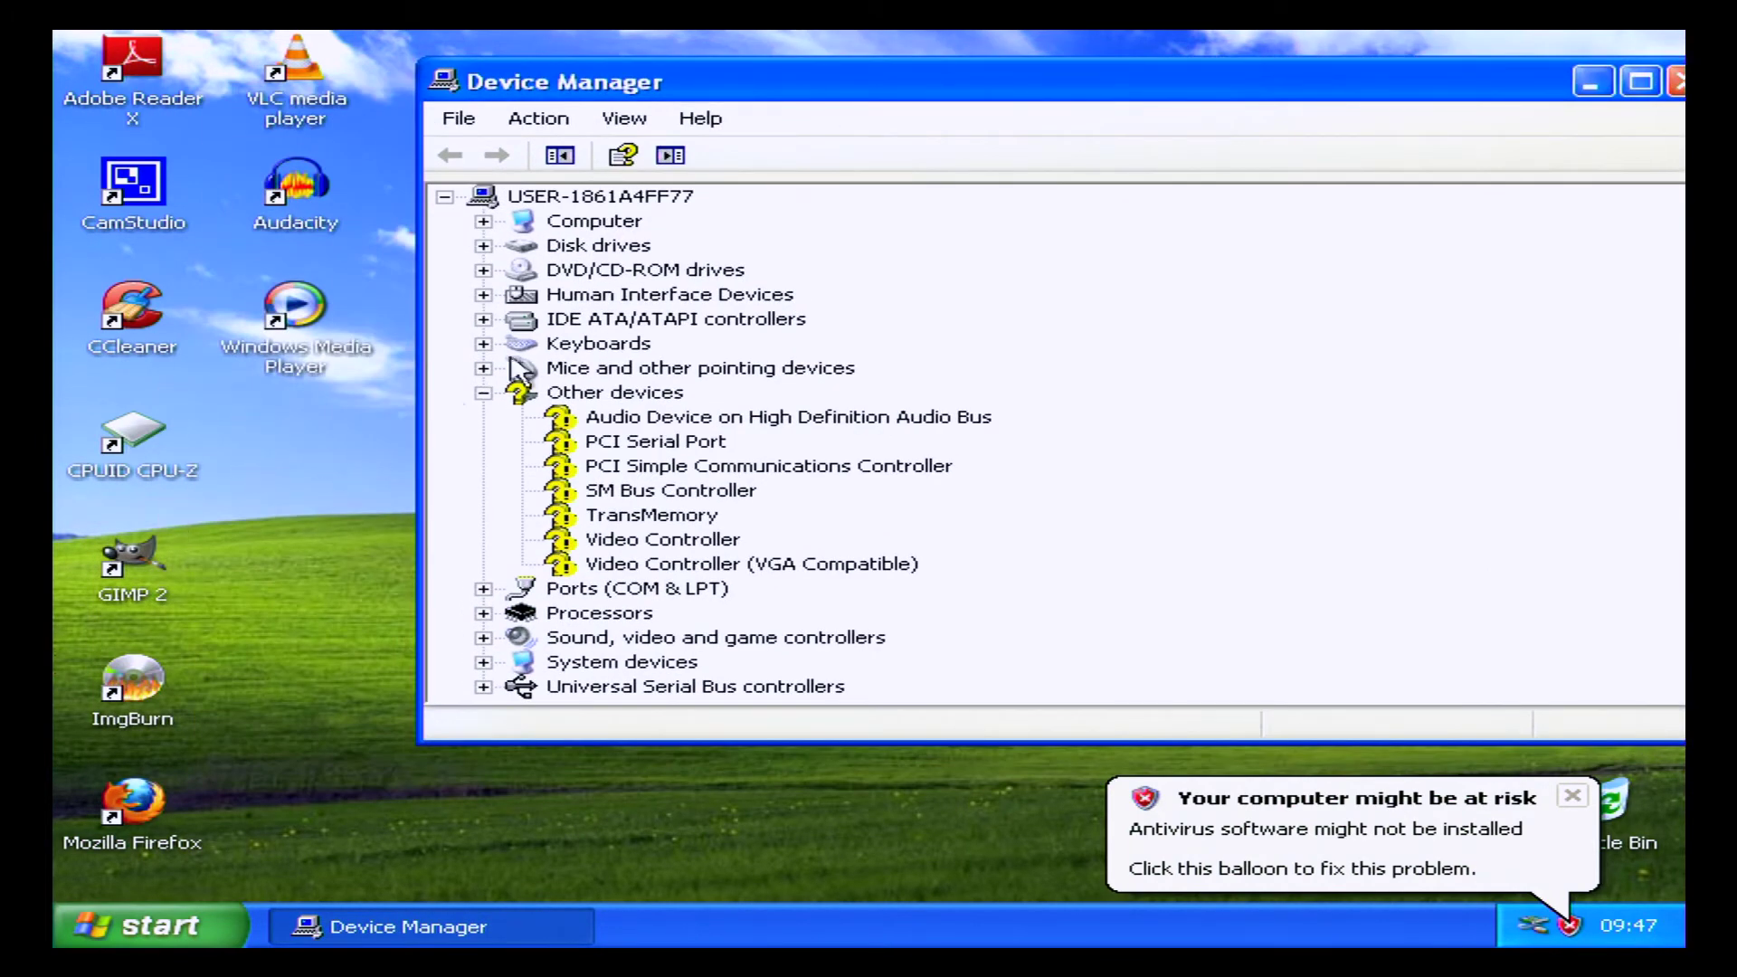
click(1677, 82)
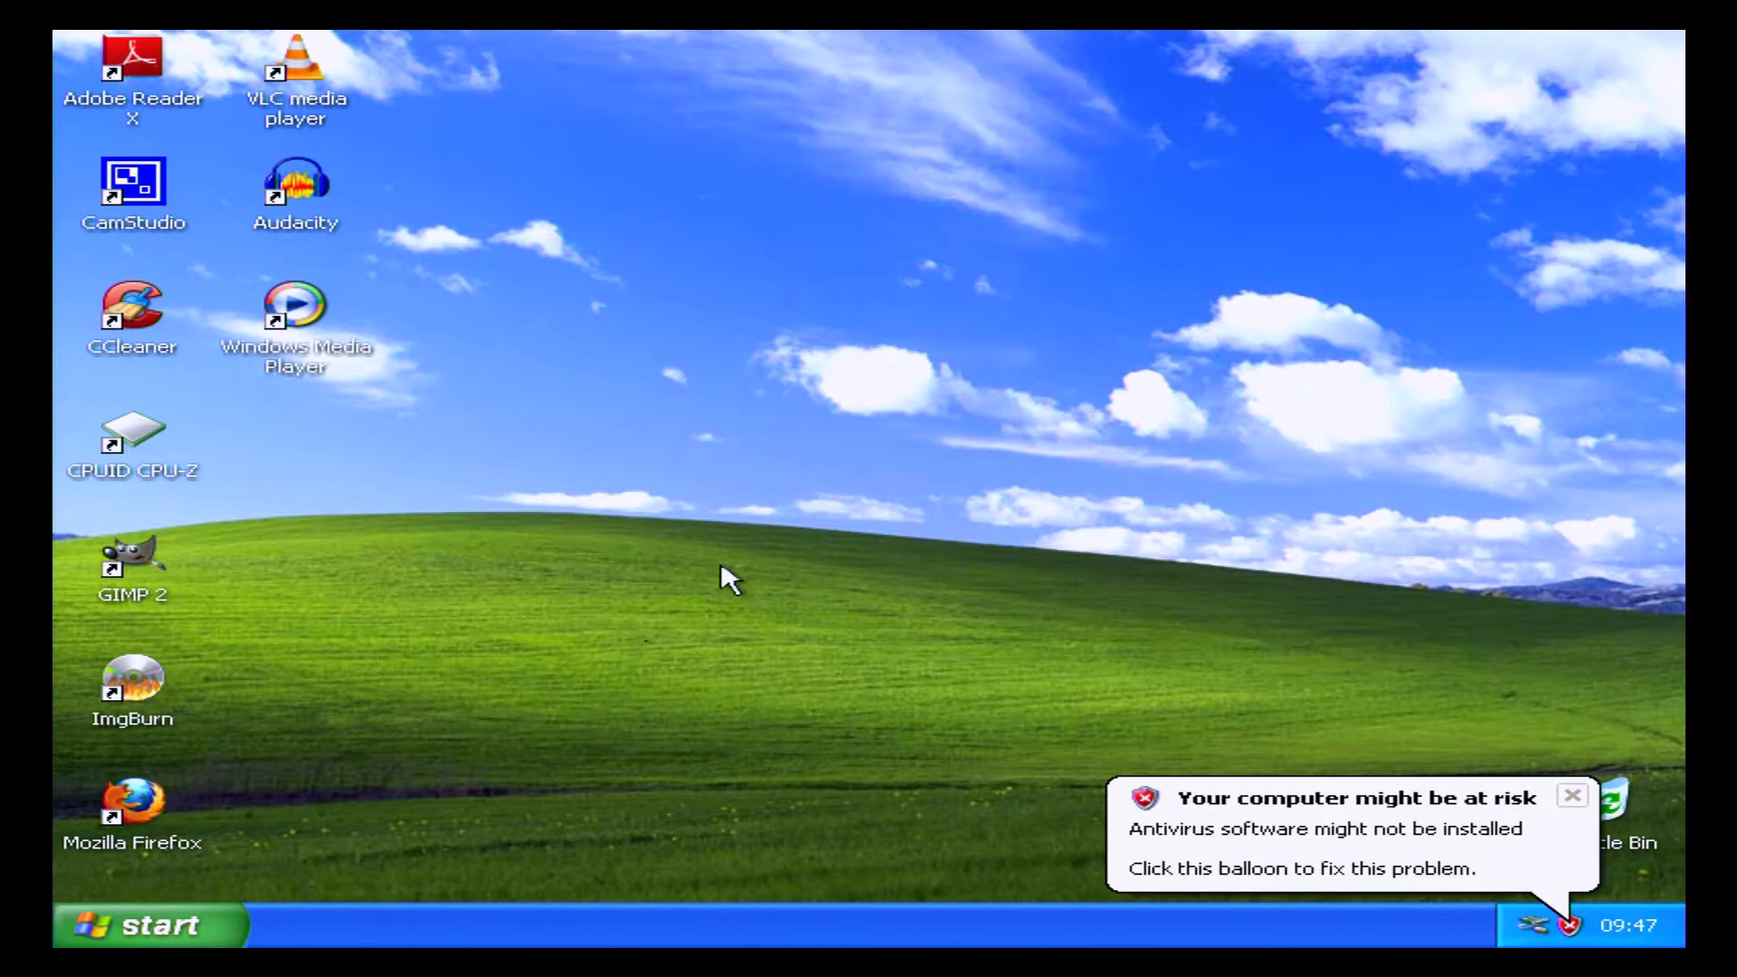
Eject the xp_pro_sp3 installation CD from drive D:.
click(165, 924)
click(536, 486)
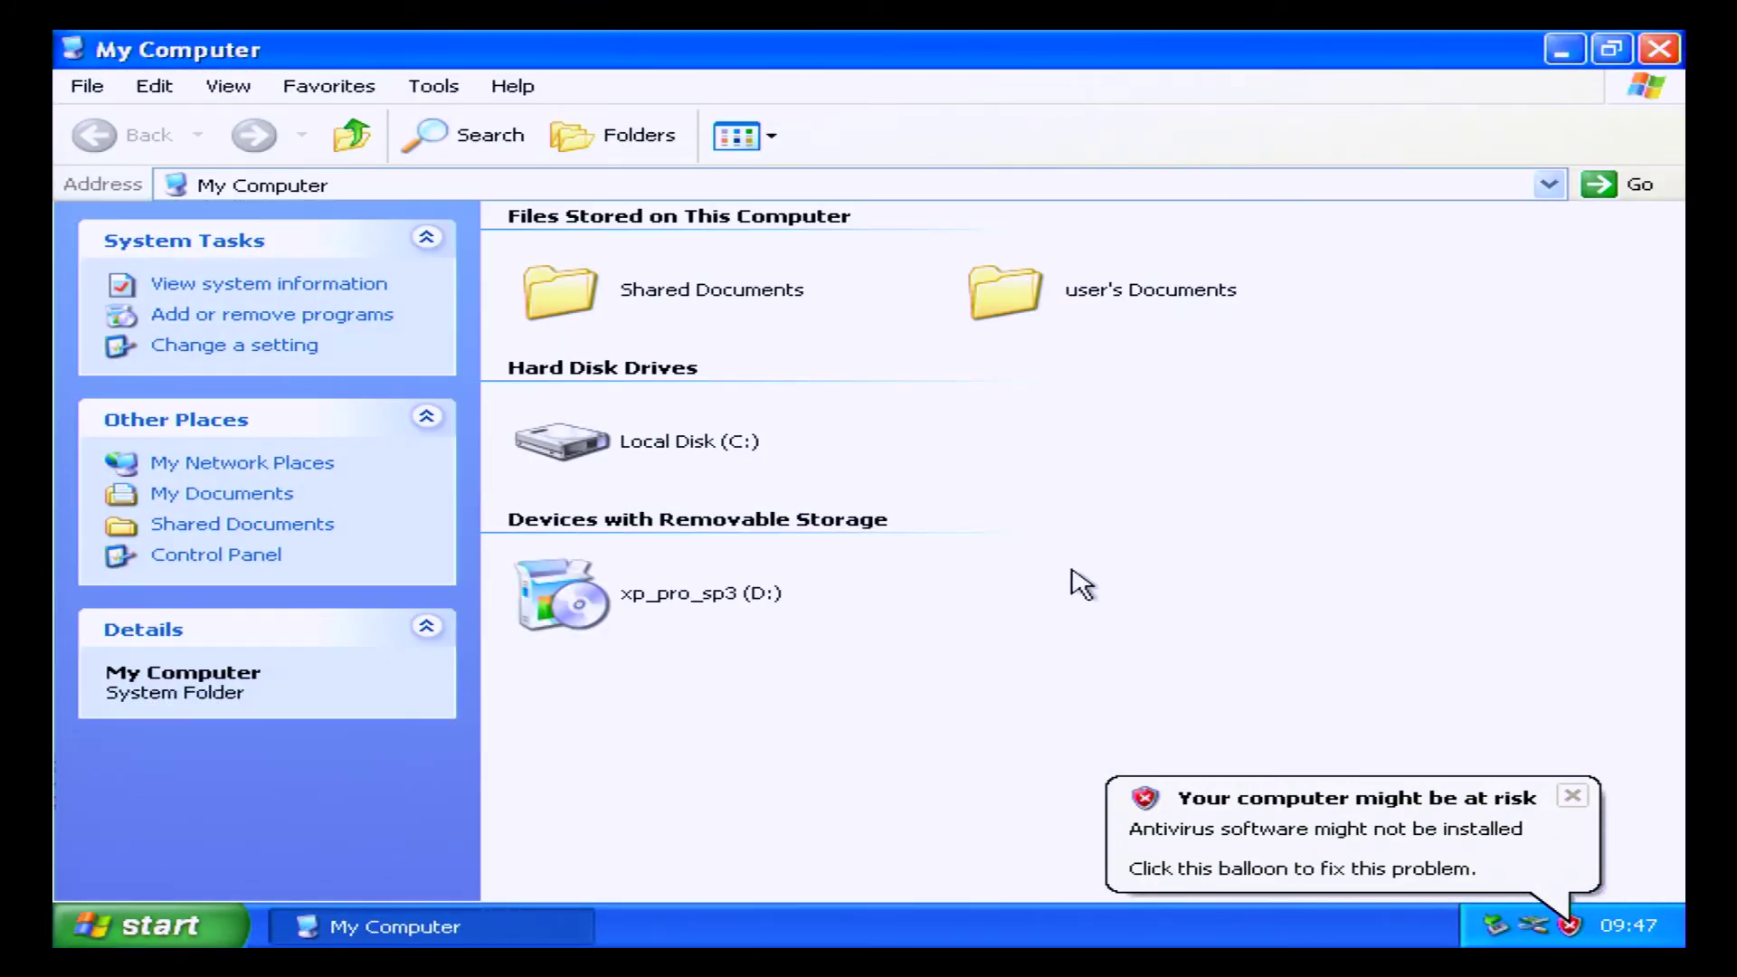
right_click(681, 579)
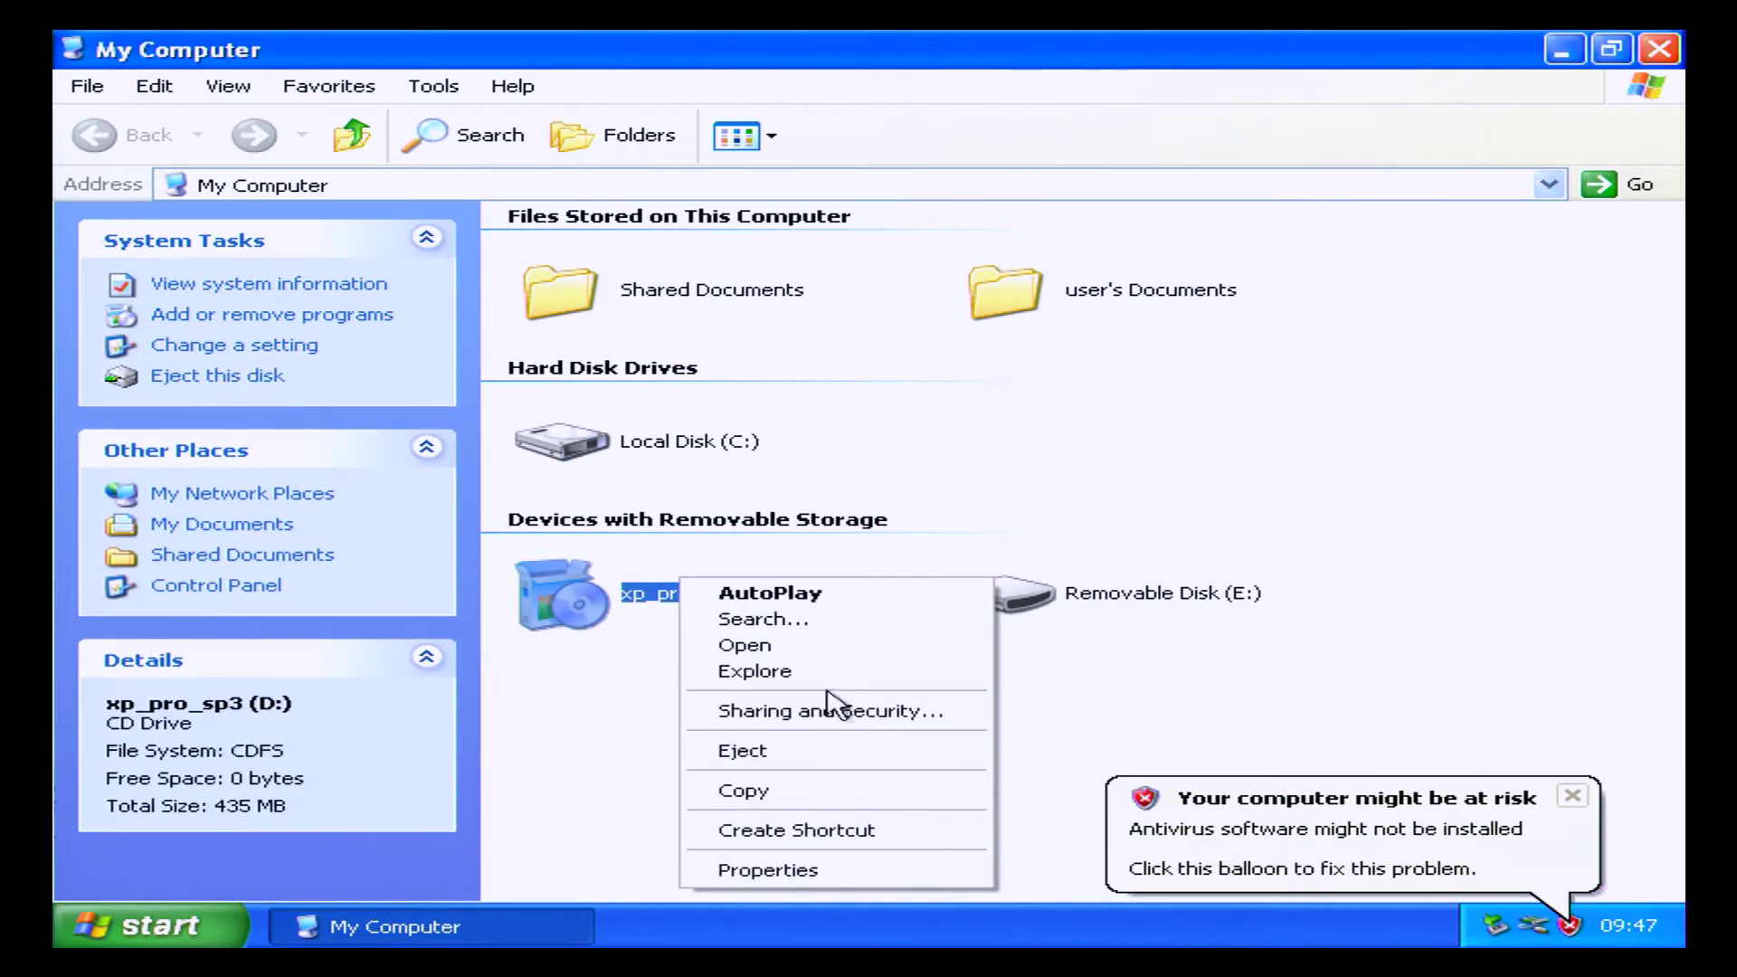
click(910, 744)
Copy the optiplex 760 folder, directx_Jun2010_redist and dotnetfx35 from Removable Disk (E:) to the desktop, and close the drive window.
double_click(1094, 586)
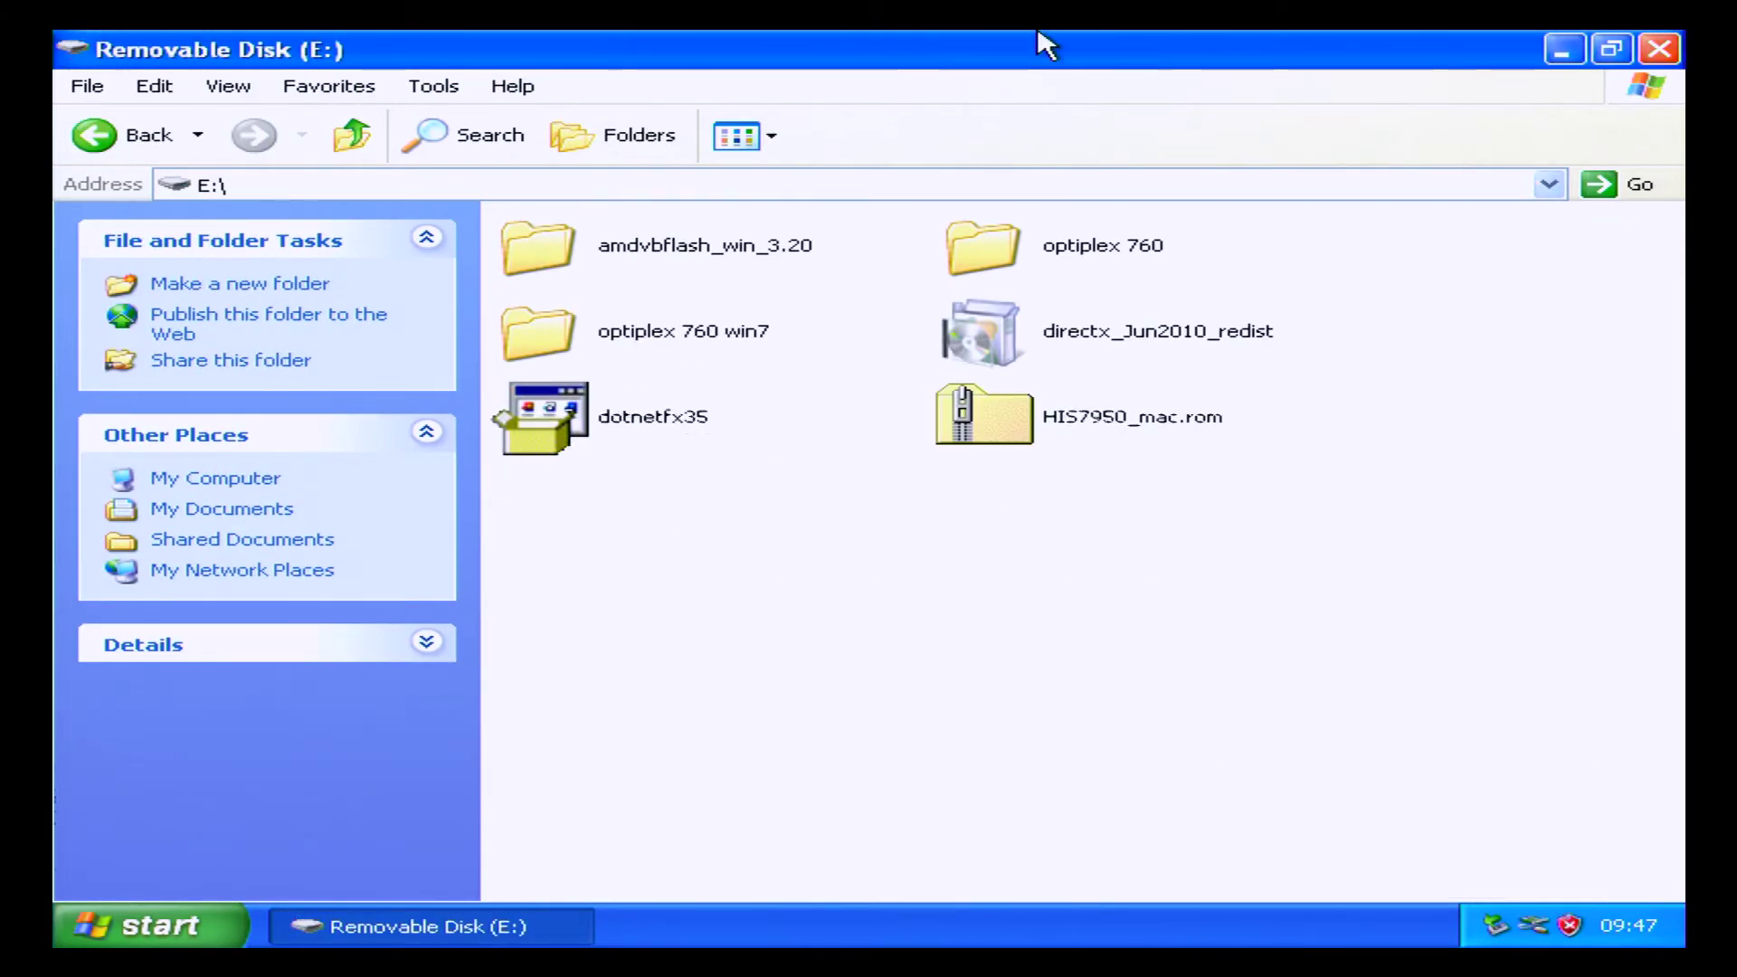
double_click(778, 54)
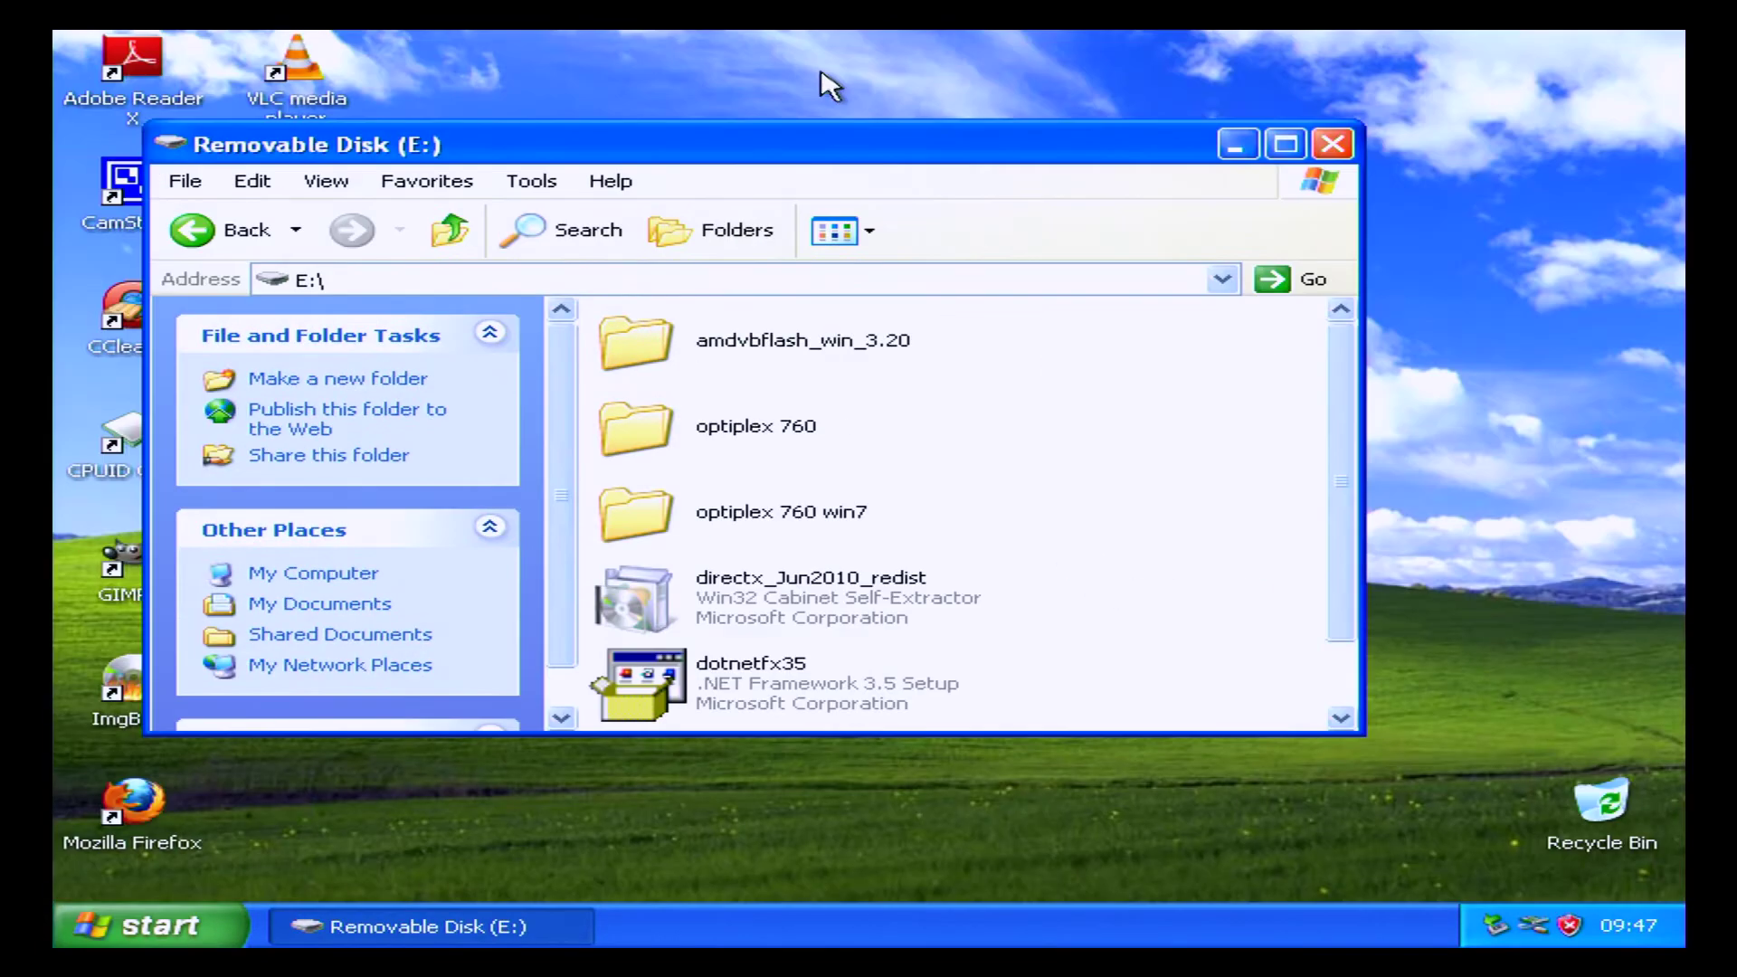
drag(822, 148, 787, 84)
drag(652, 361, 1502, 283)
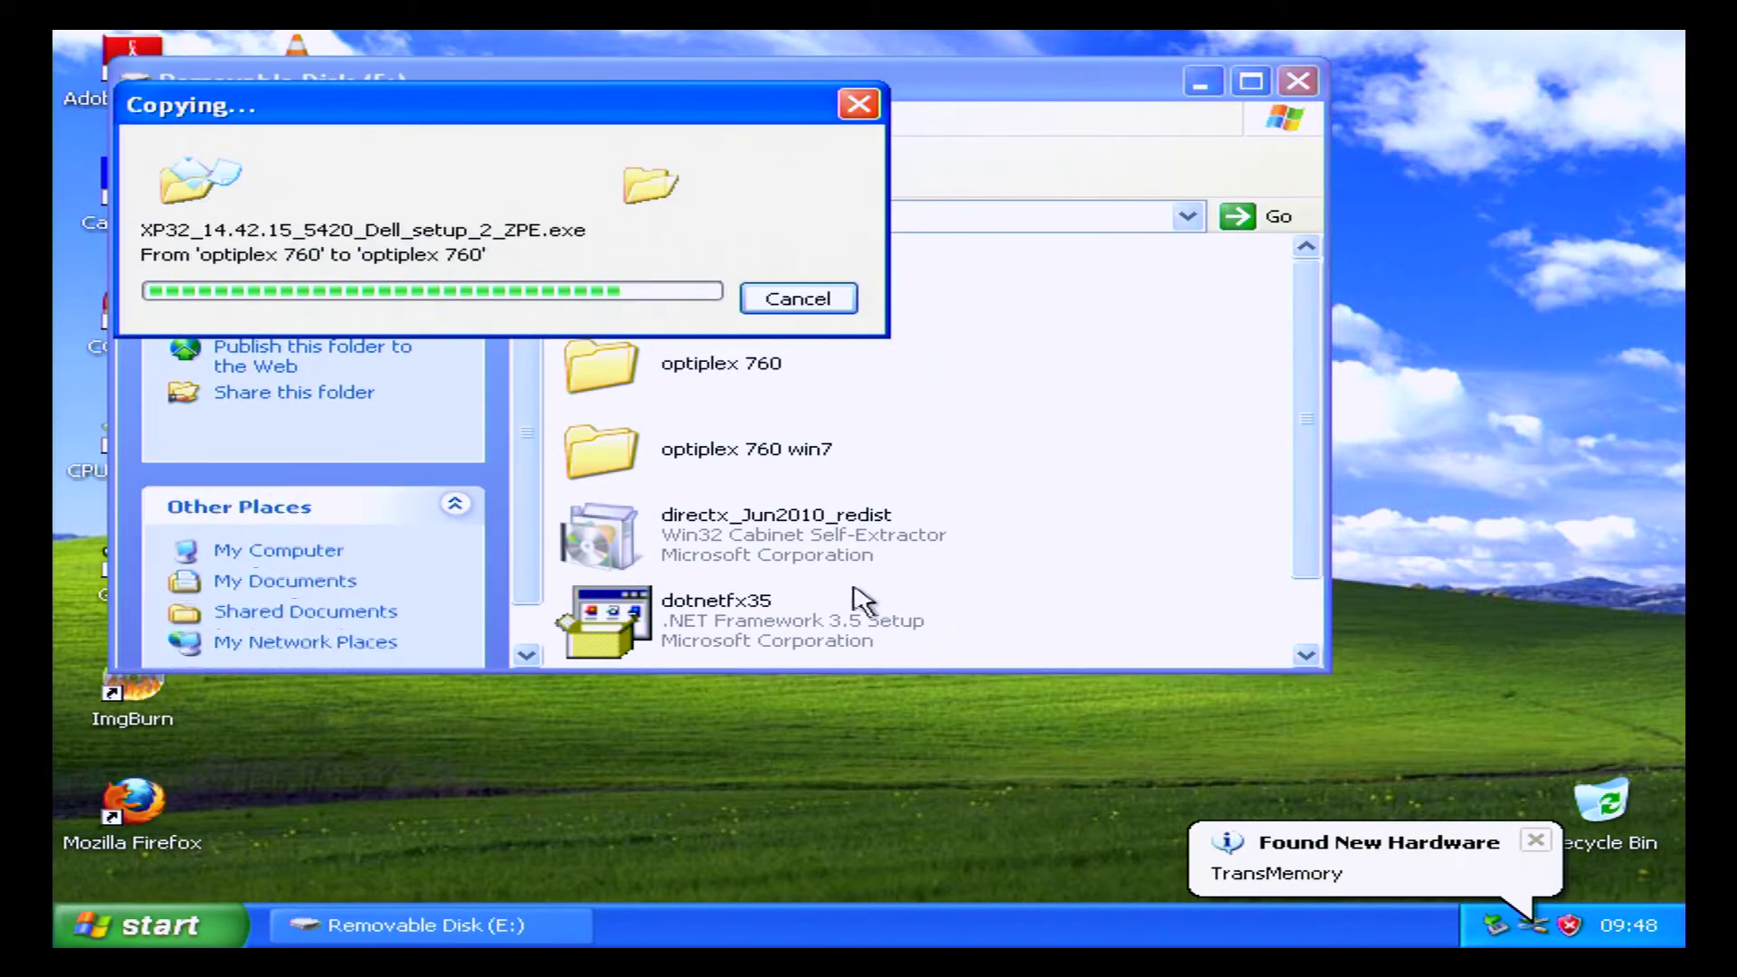
drag(1134, 655, 1486, 489)
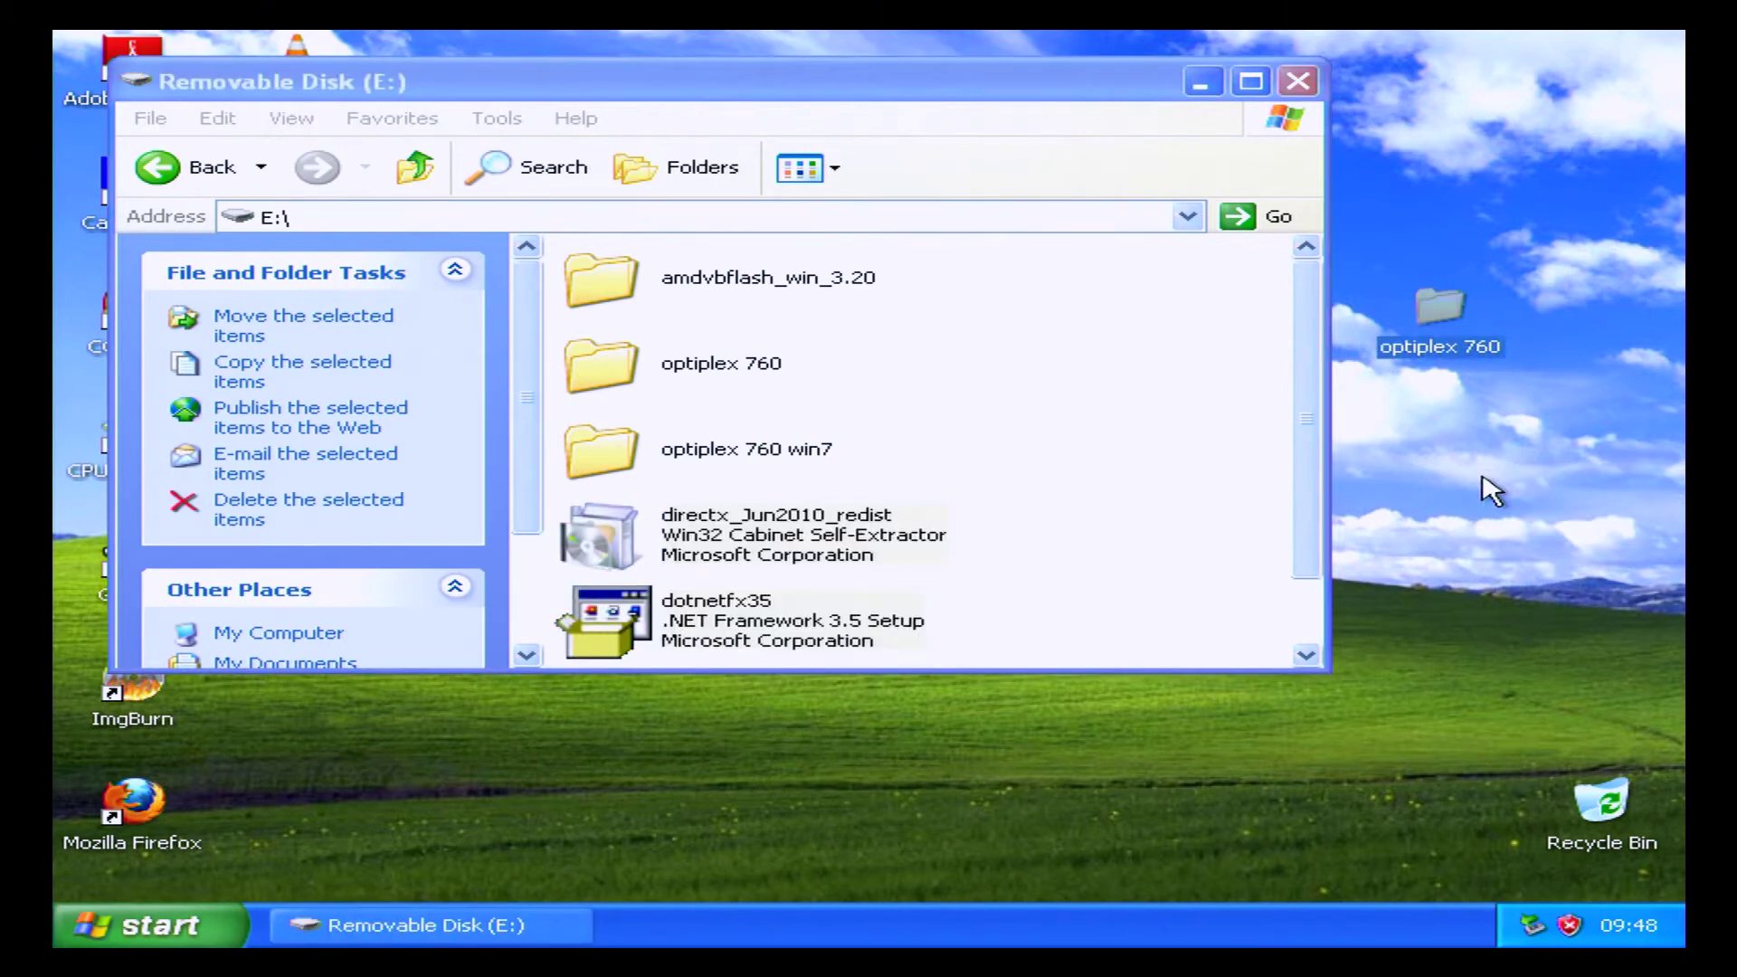
click(1298, 82)
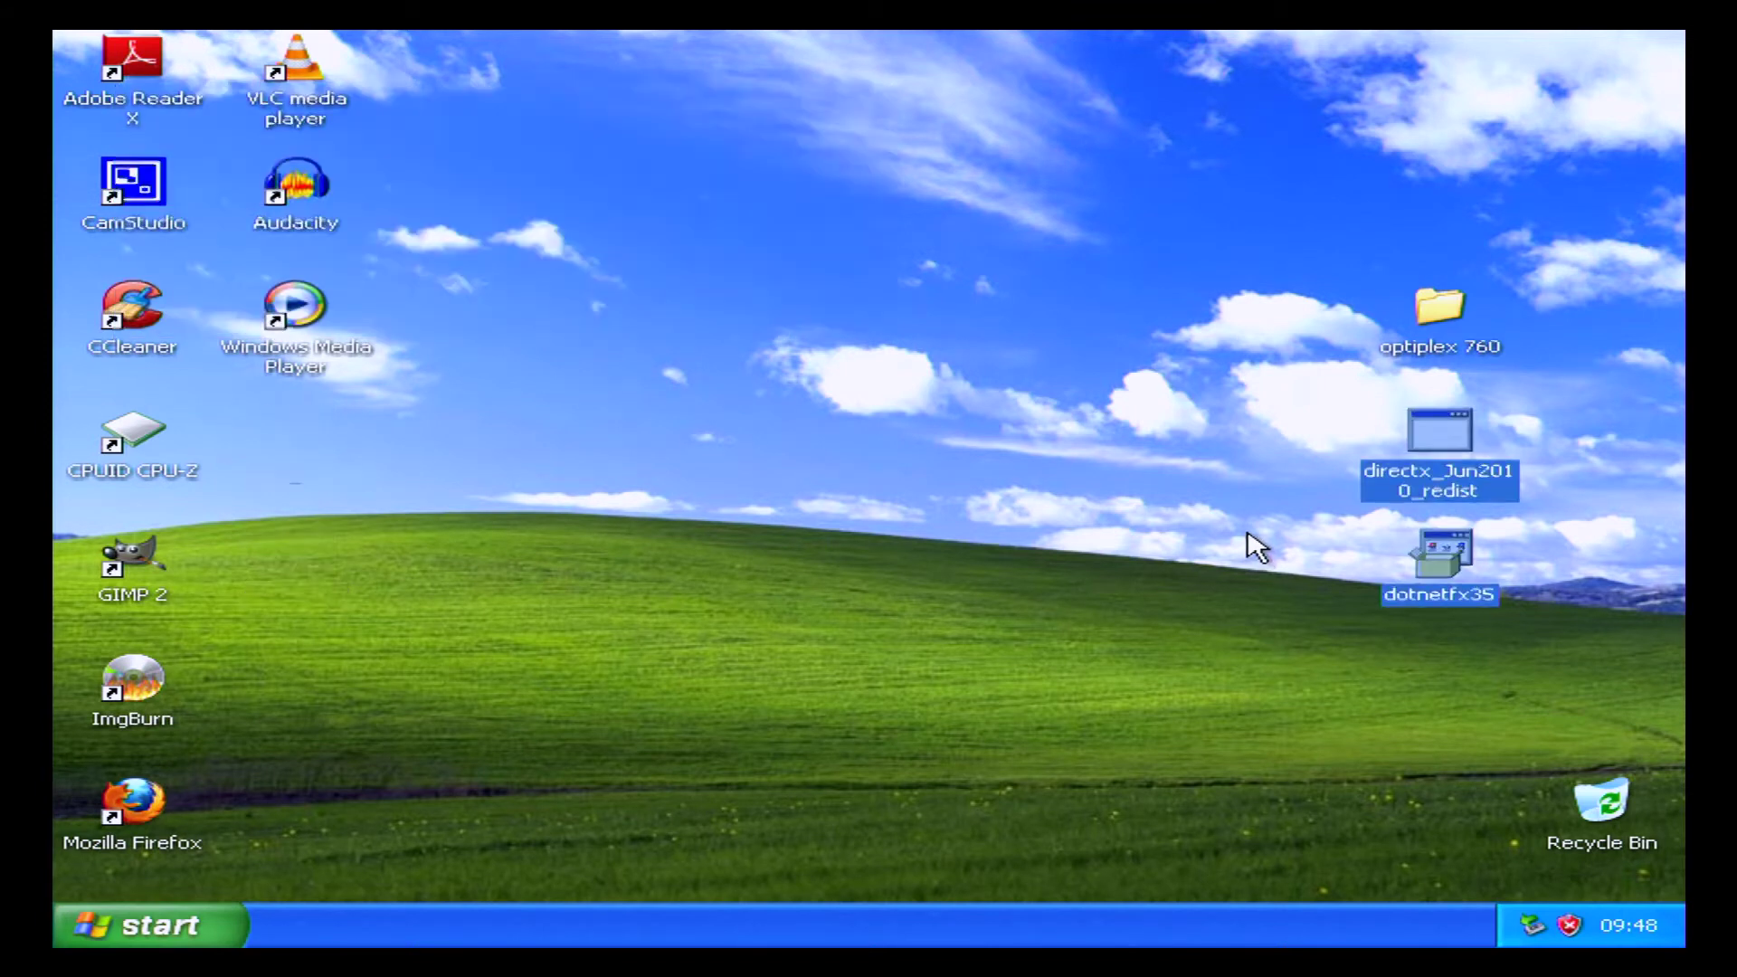
Install Microsoft .NET Framework 3.5 SP1 from dotnetfx35 on the desktop, accepting the license terms, and exit the setup.
click(1440, 556)
double_click(1442, 555)
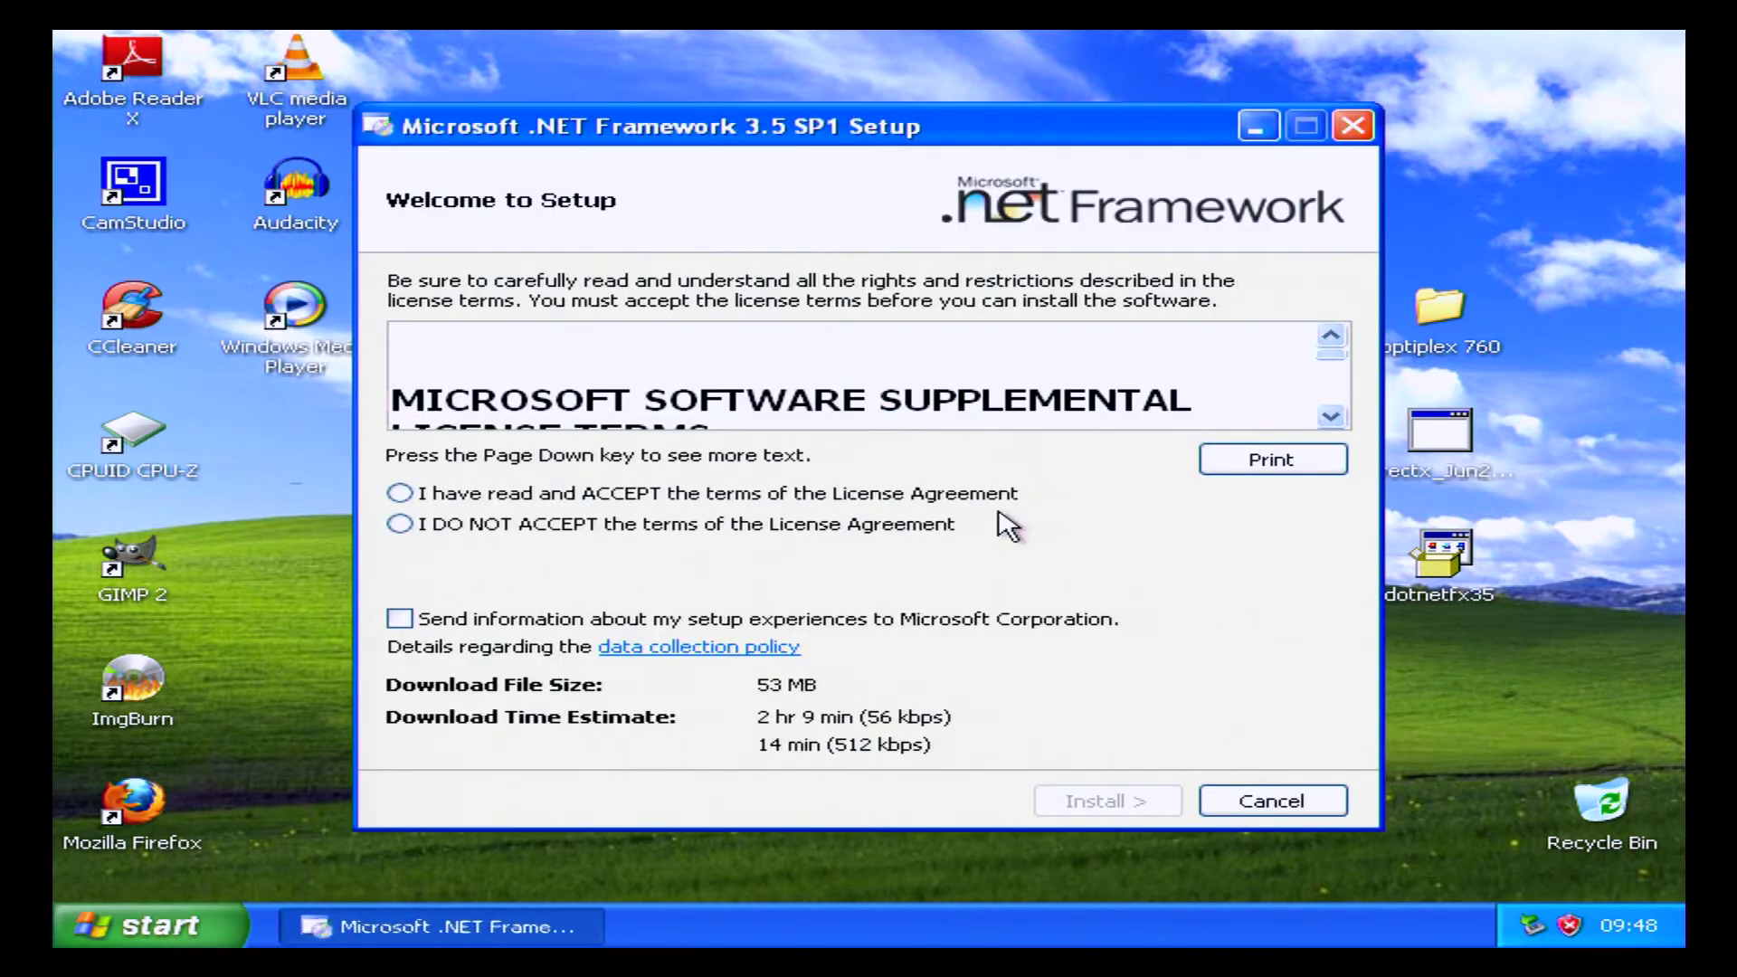
click(584, 495)
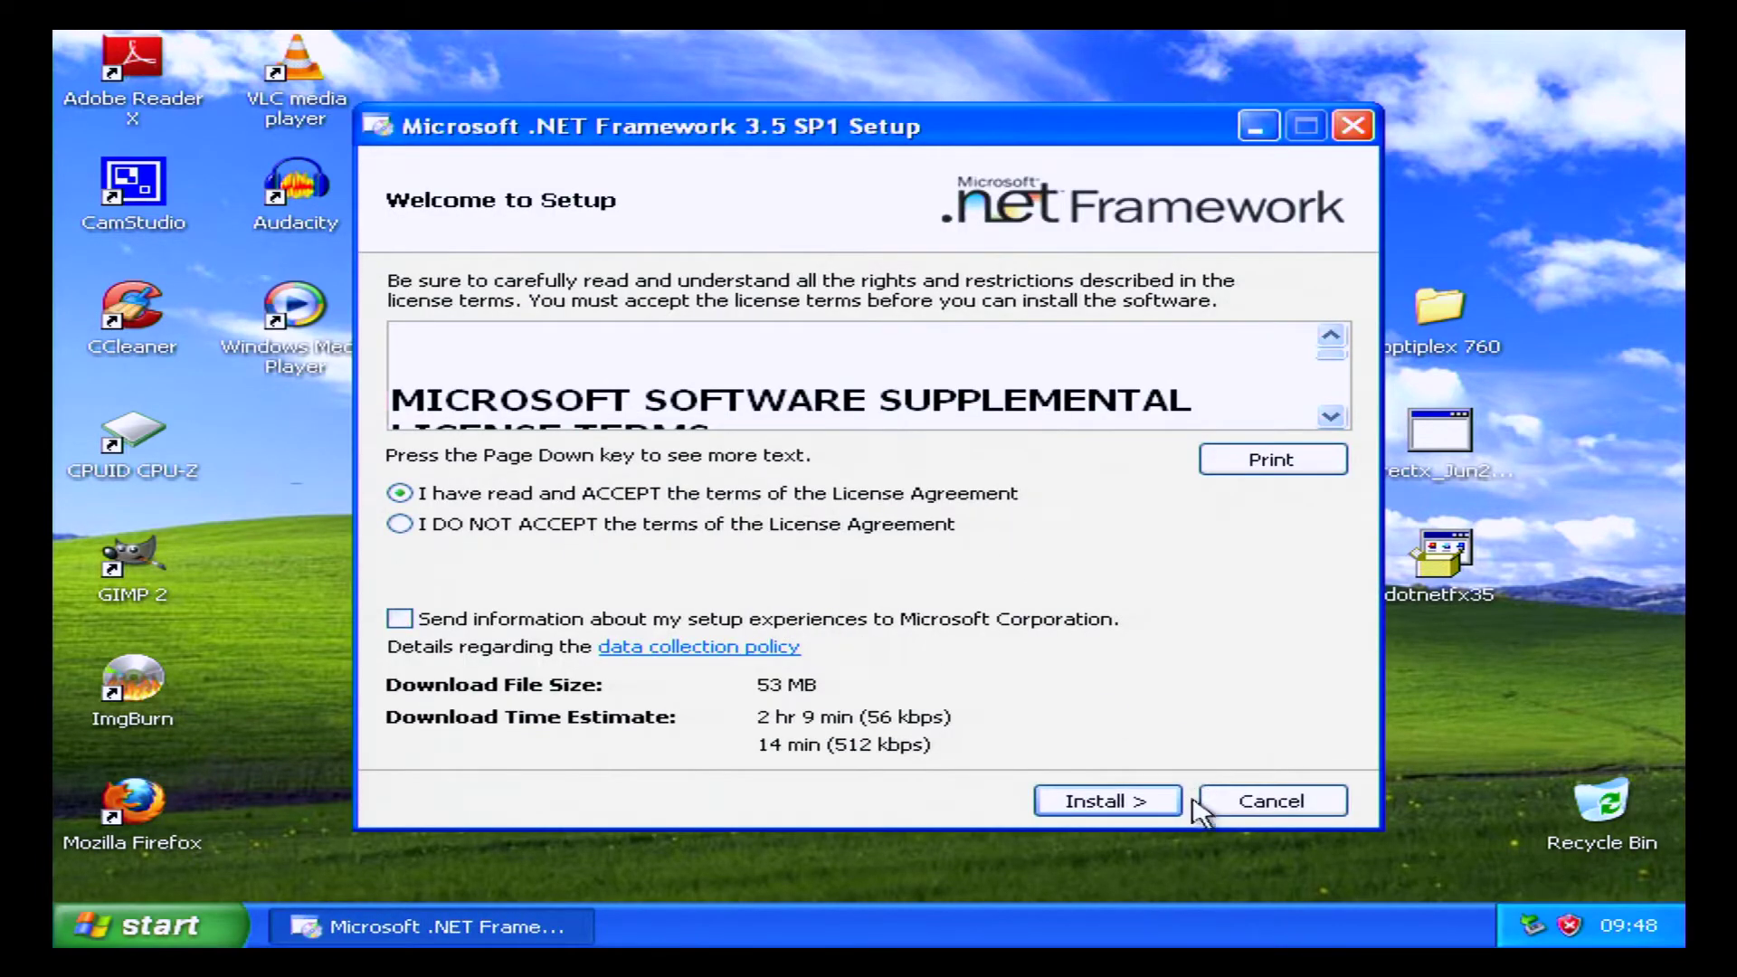
click(1142, 805)
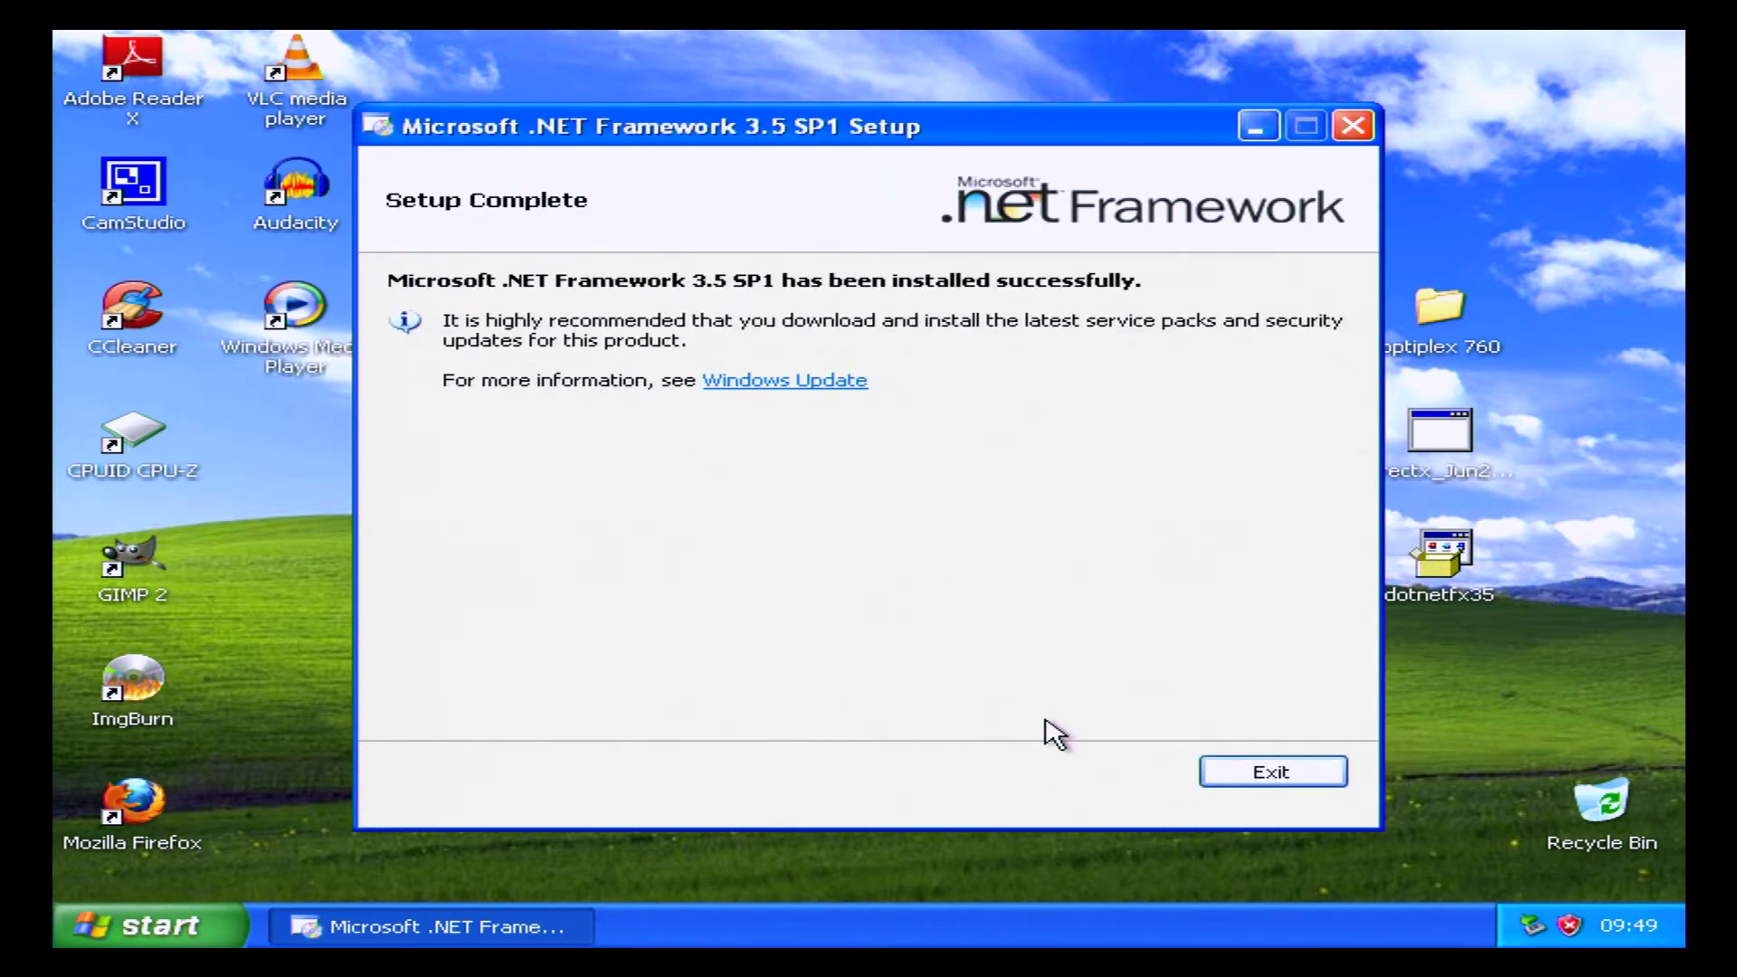
click(1210, 772)
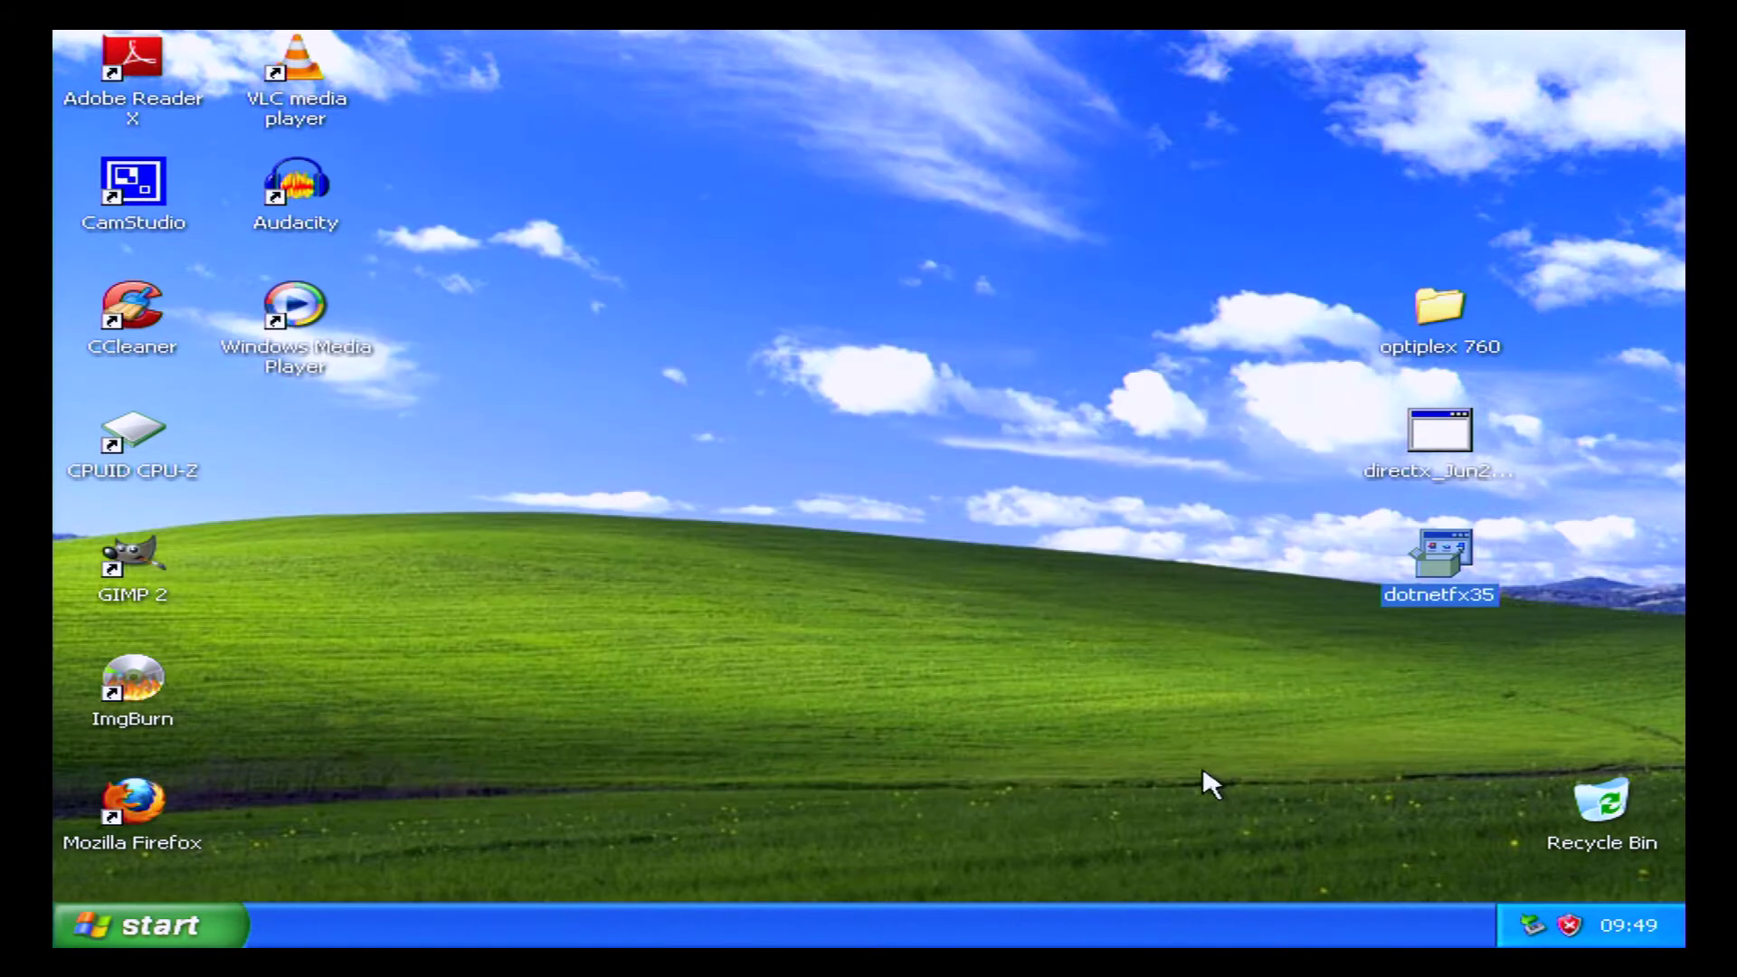
Switch Control Panel to Classic View and open Add or Remove Programs.
click(145, 925)
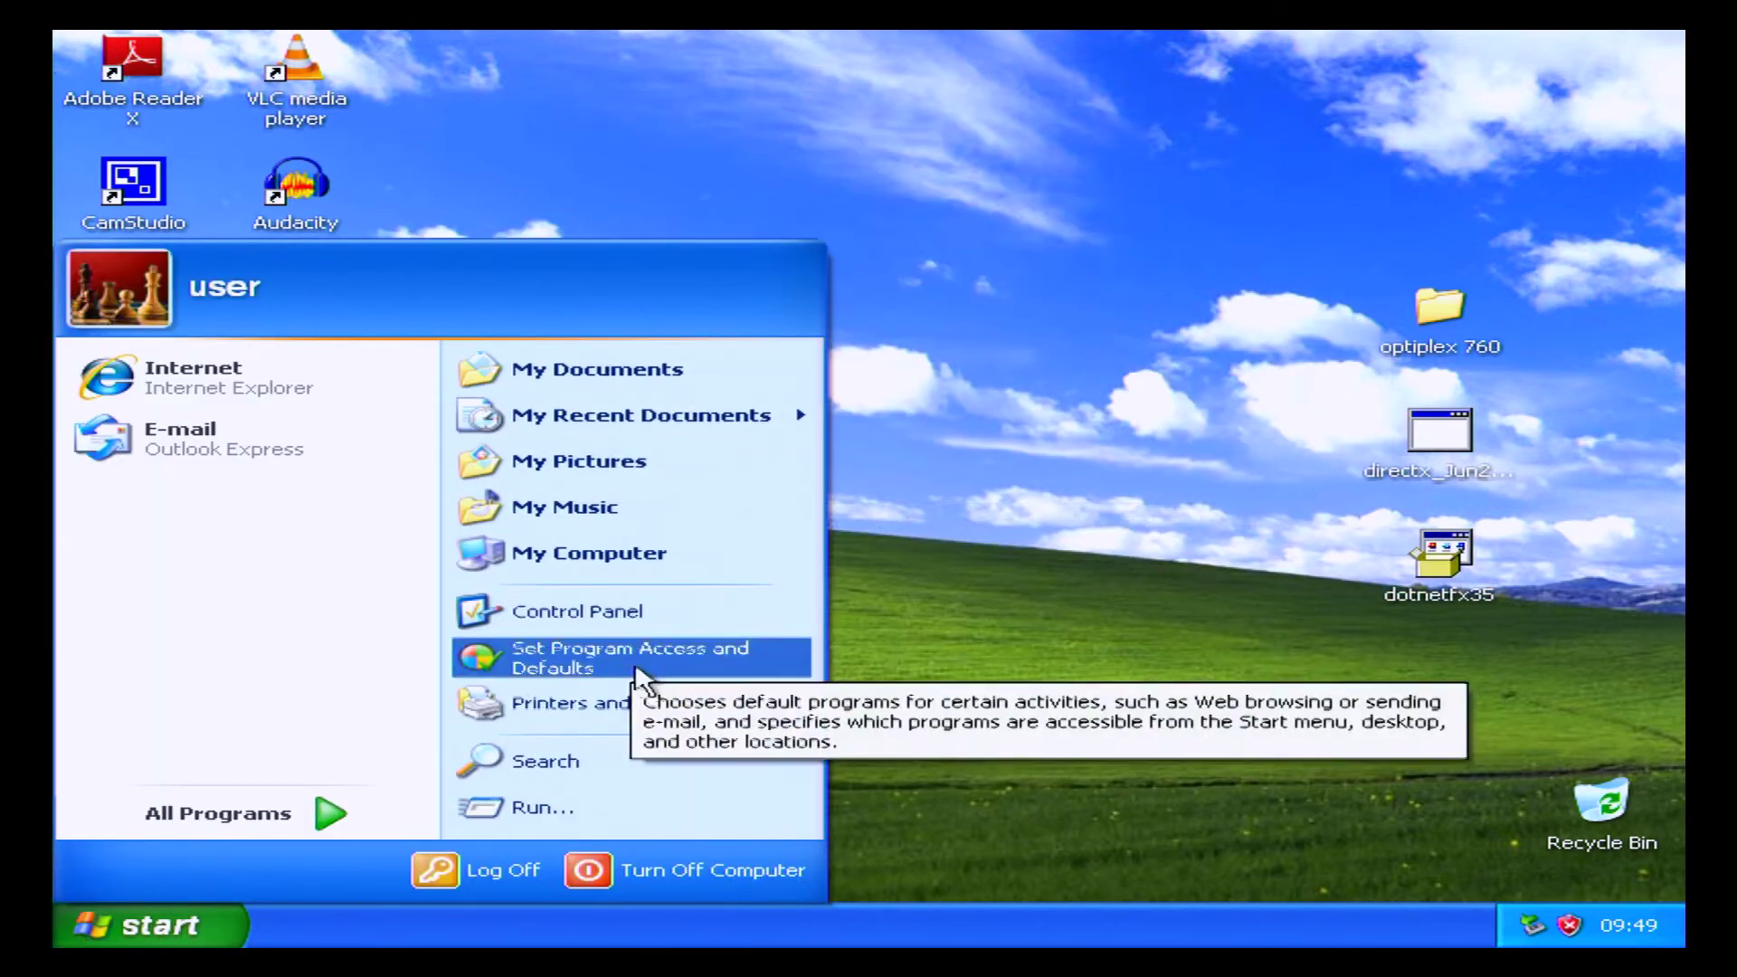
click(624, 616)
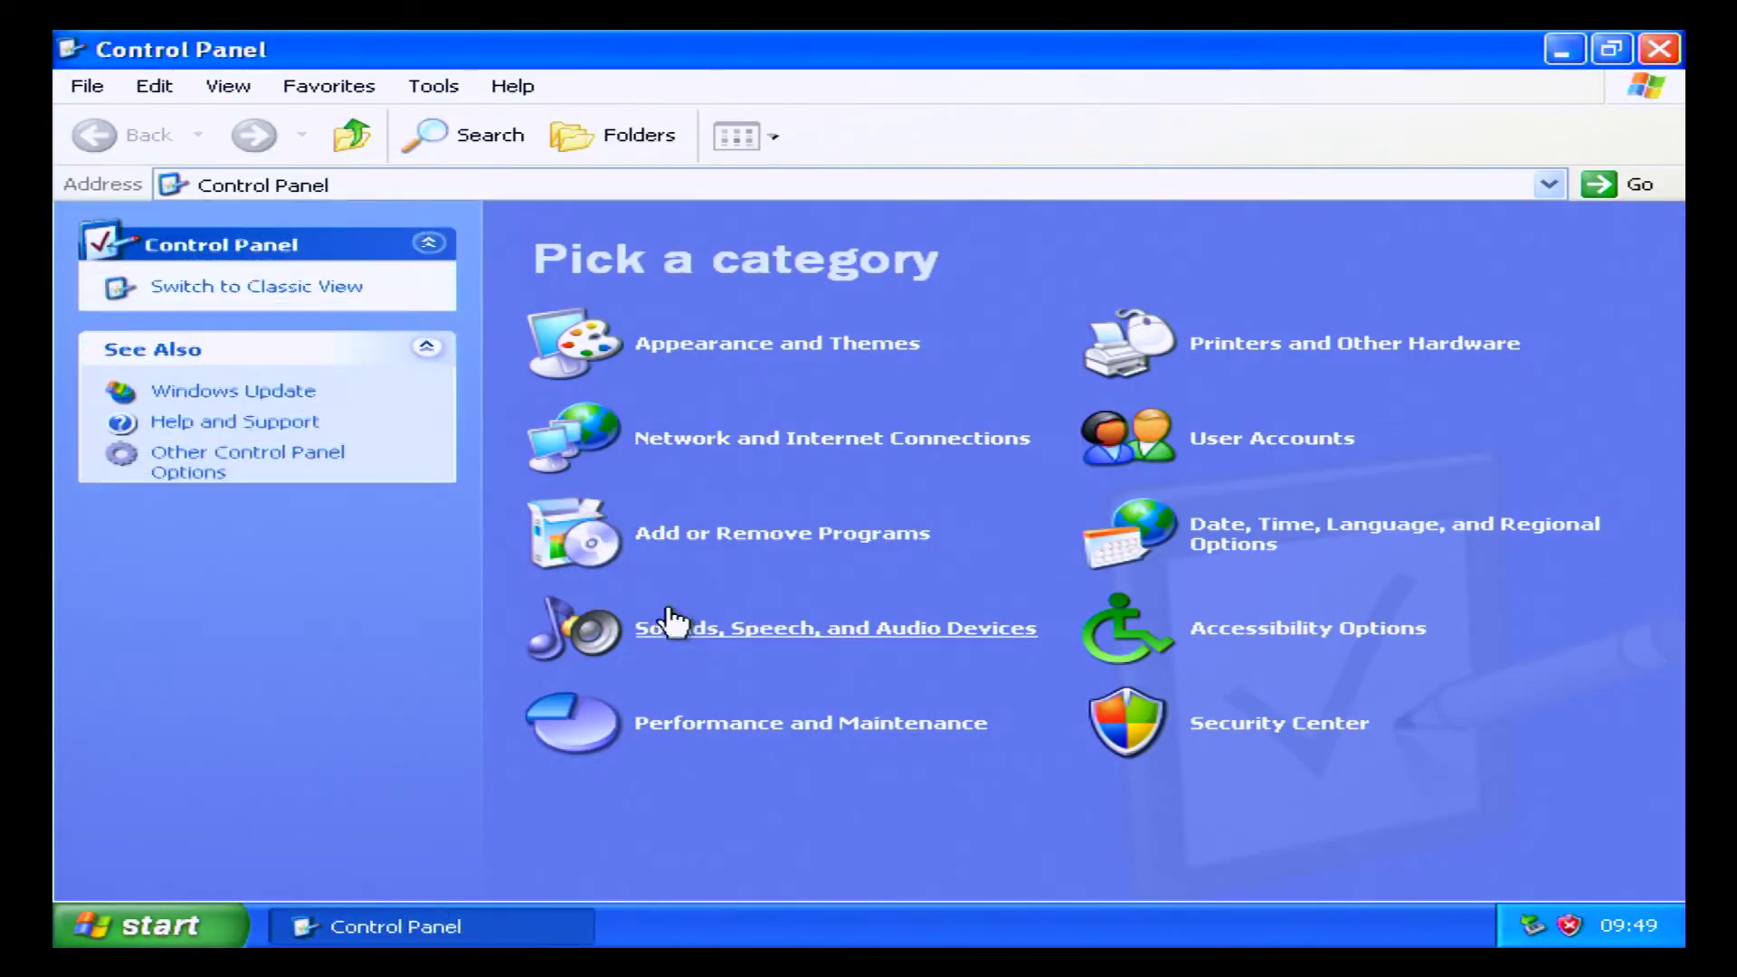
click(185, 297)
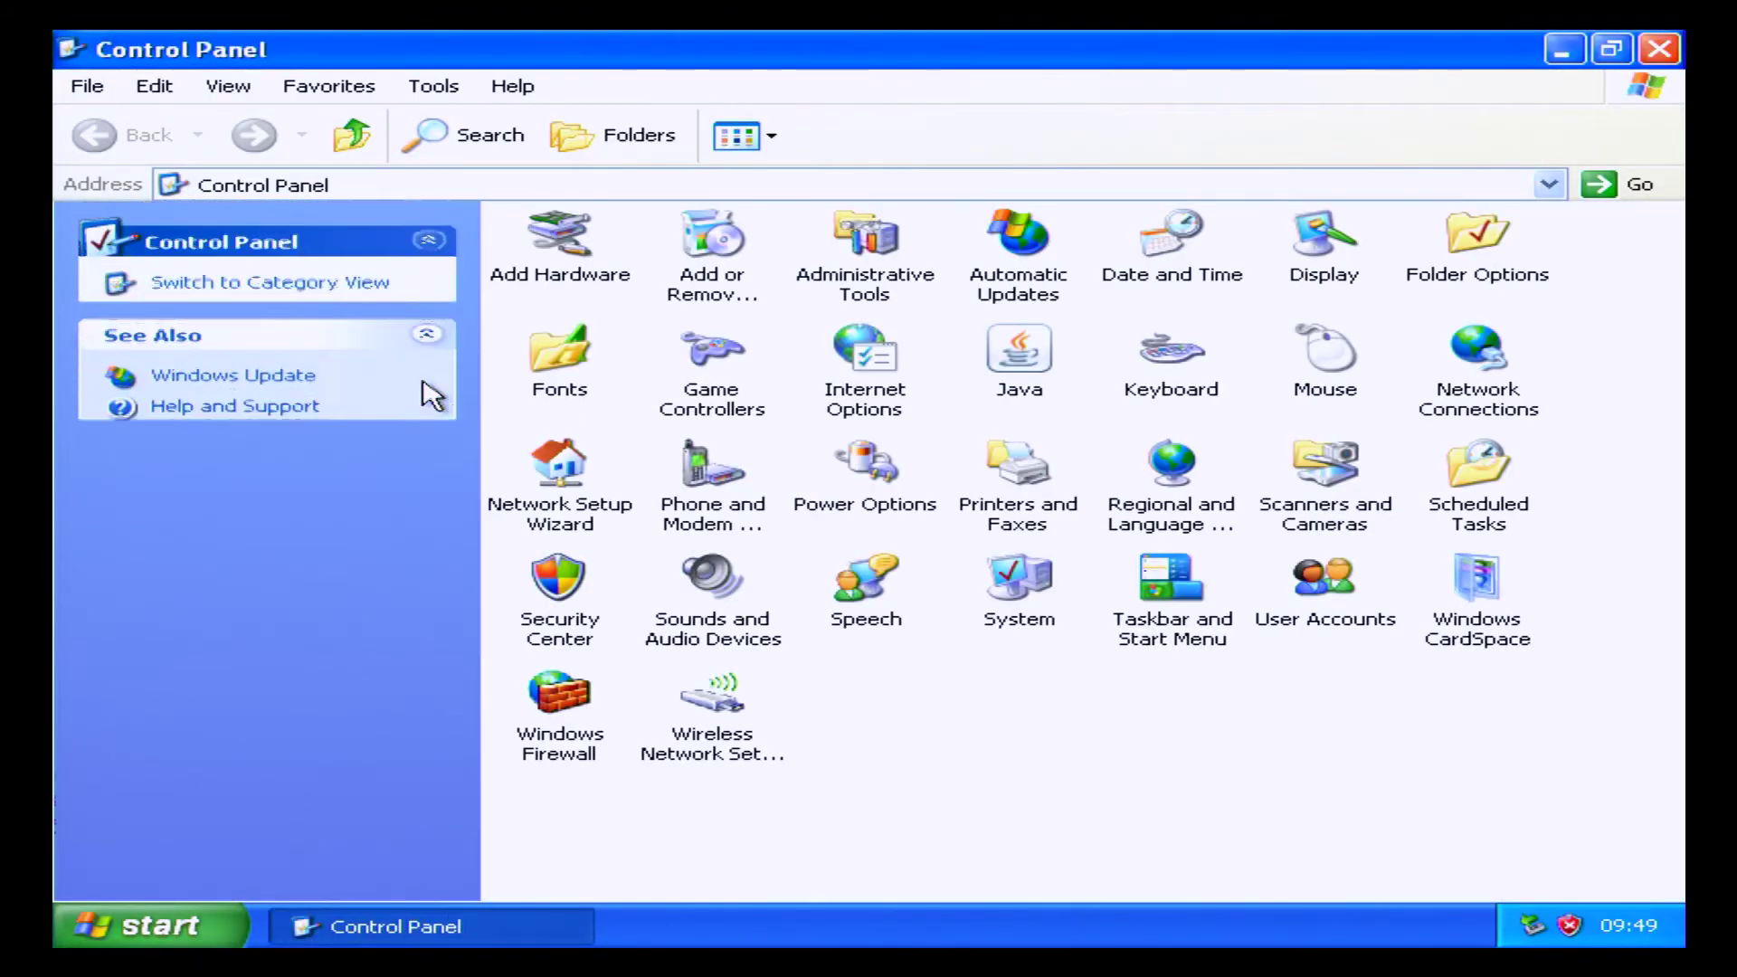
double_click(711, 265)
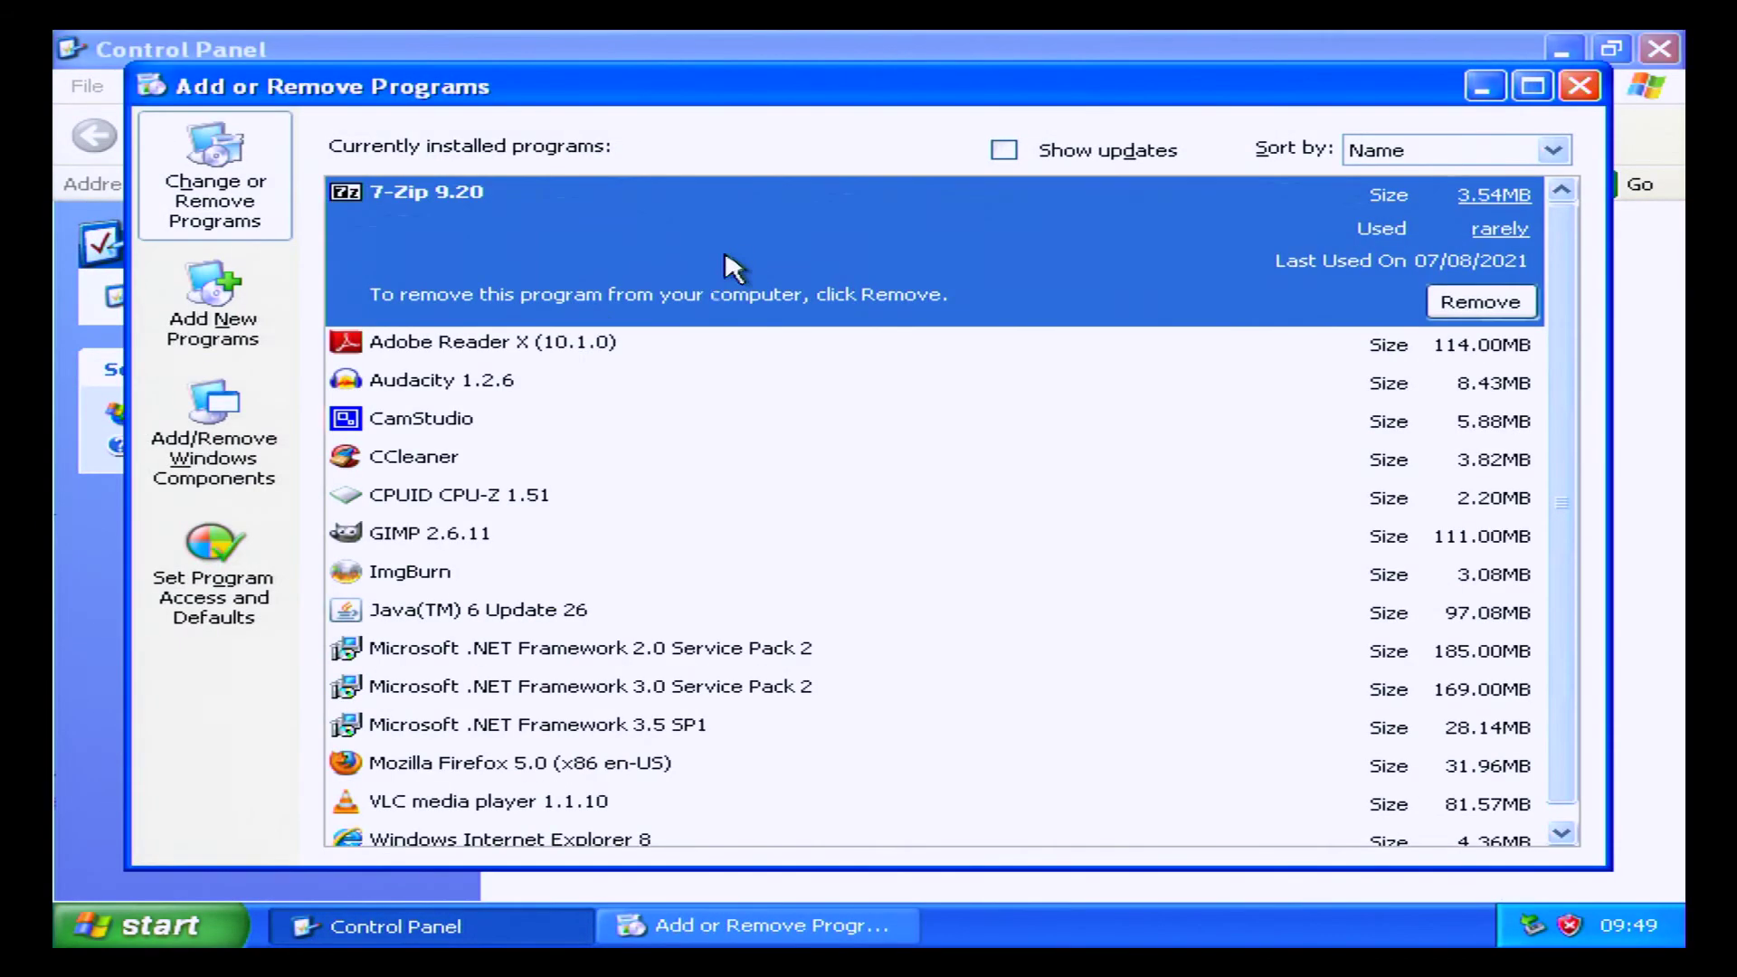
Uninstall CCleaner and finish its uninstall wizard.
click(466, 457)
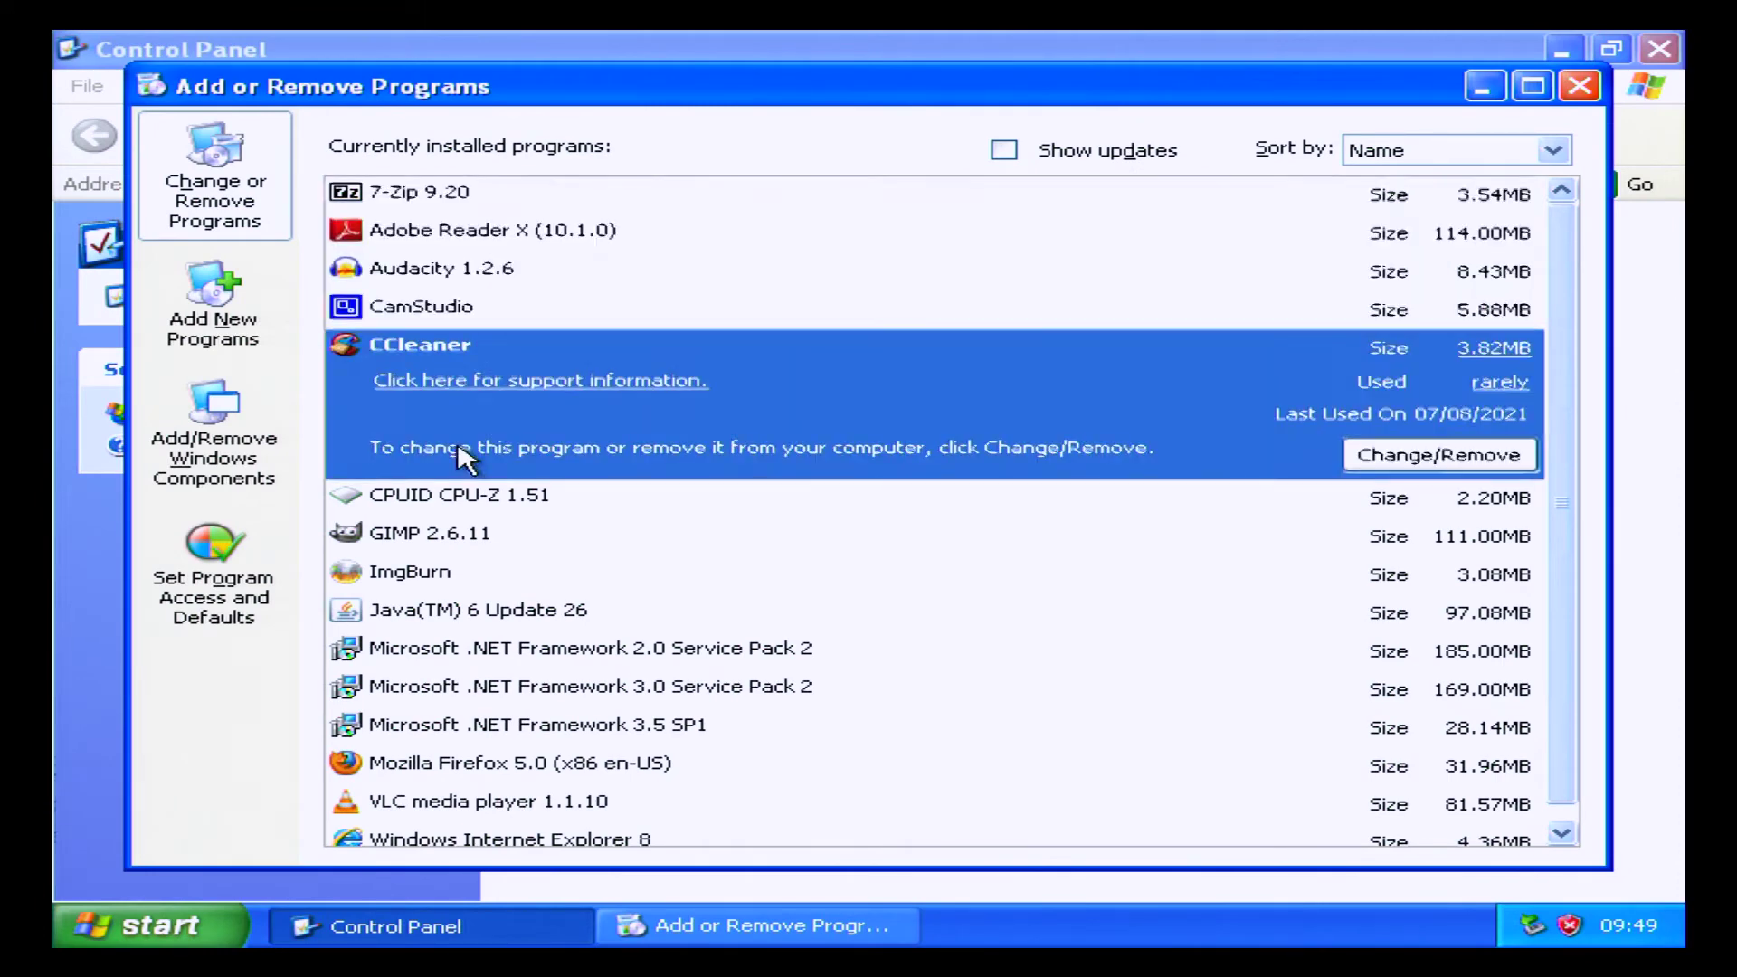
click(1439, 455)
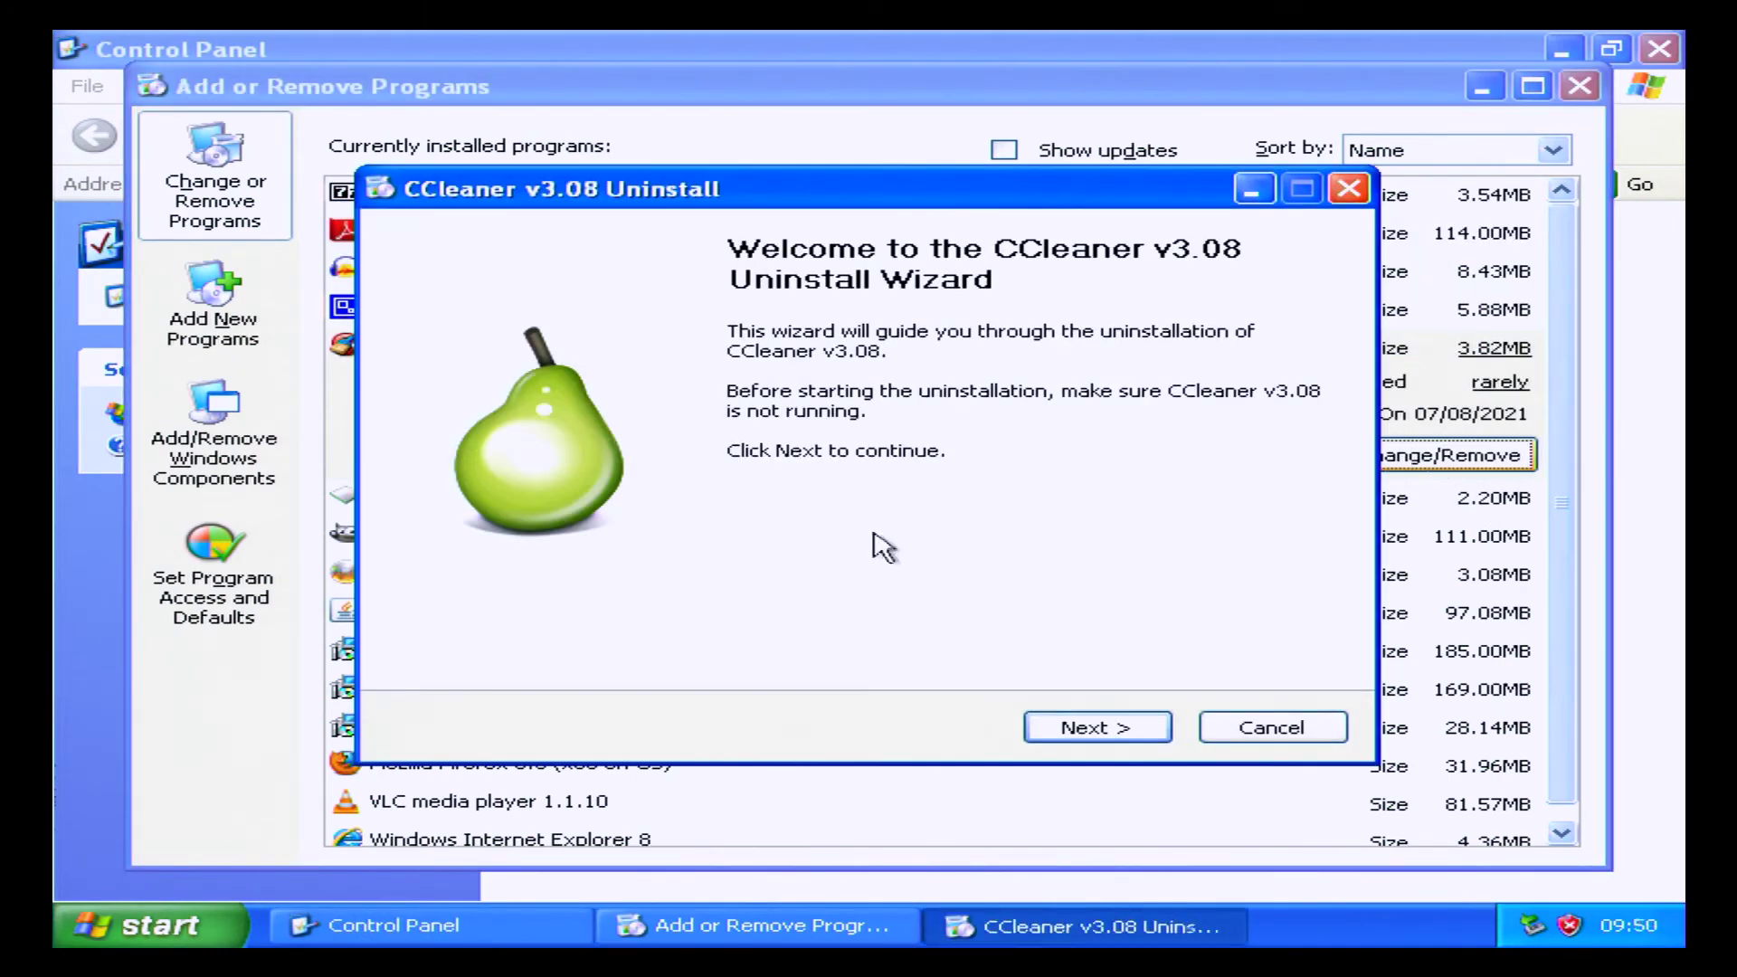
click(1098, 730)
click(1115, 735)
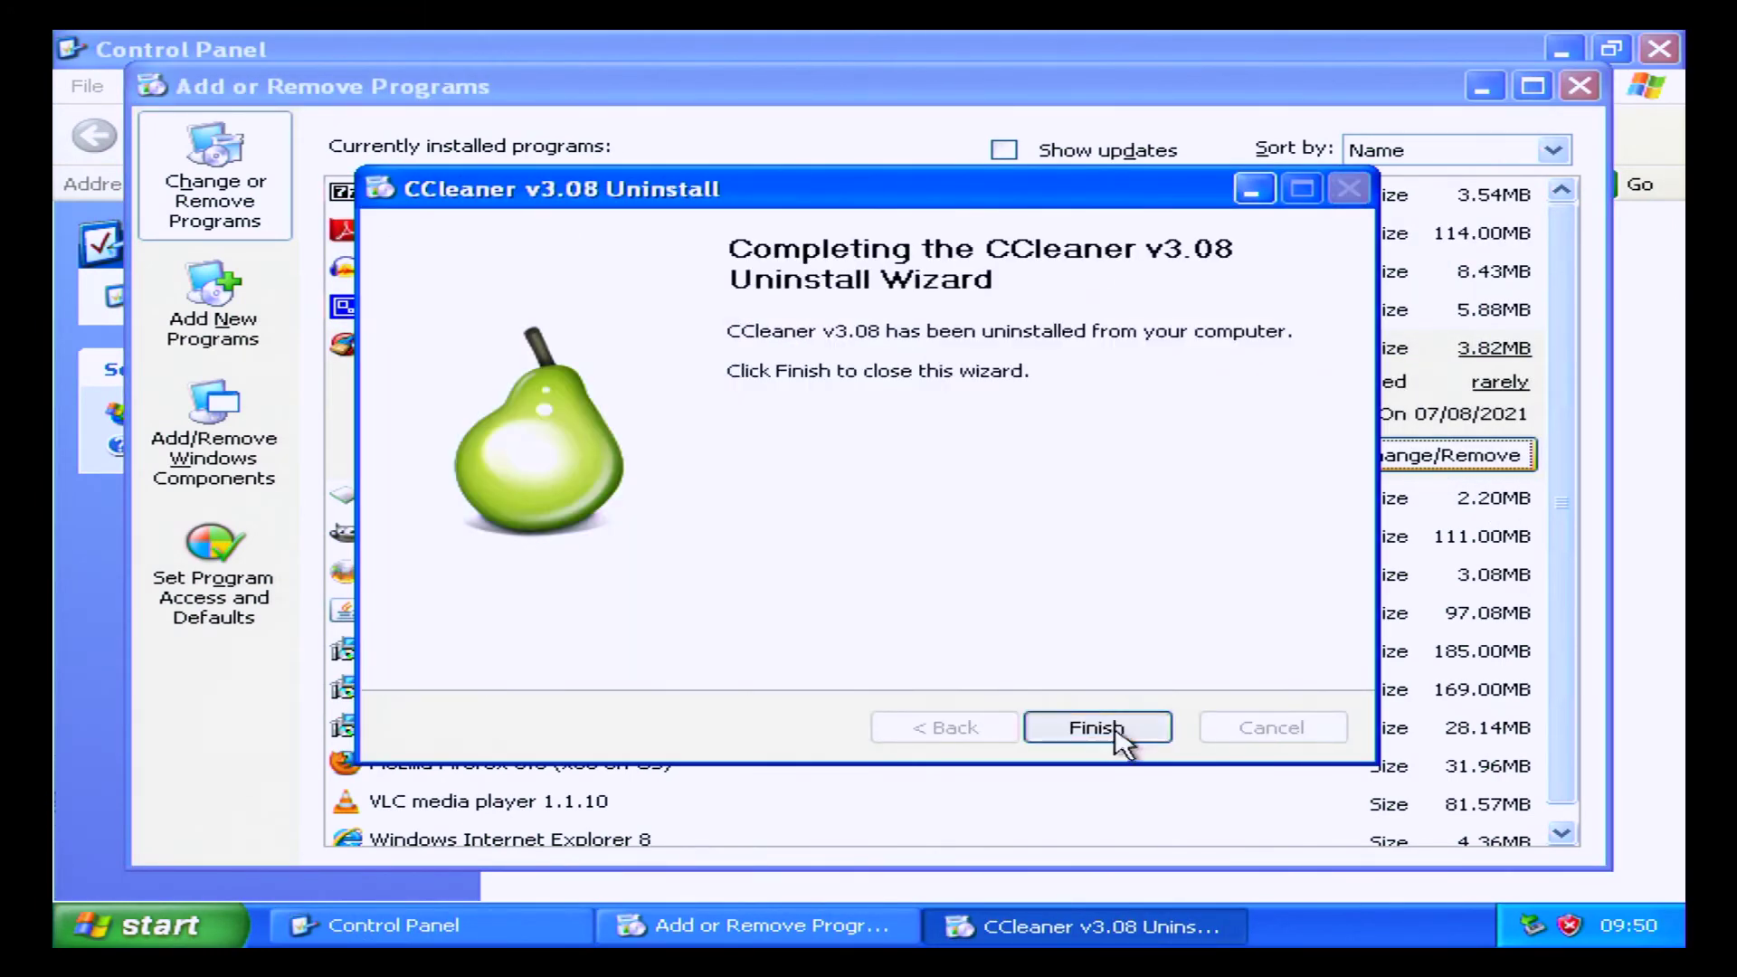
click(1115, 736)
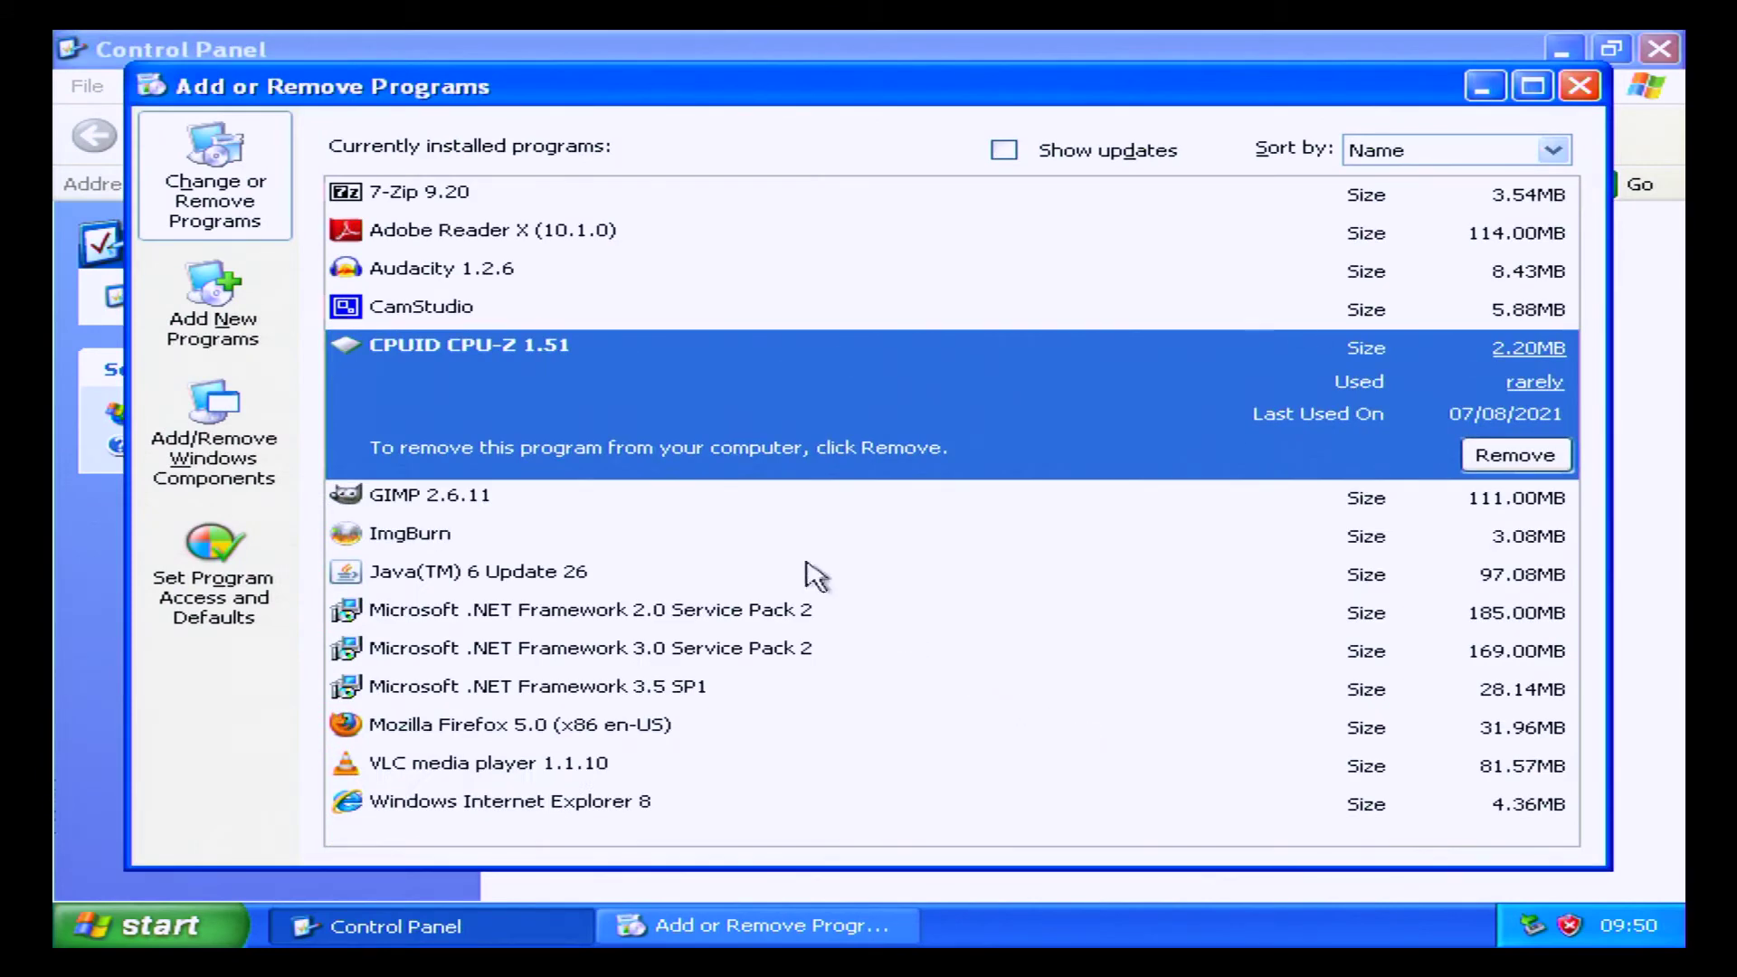
Remove CamStudio from the computer, and close Add or Remove Programs and Control Panel.
click(548, 317)
click(1534, 396)
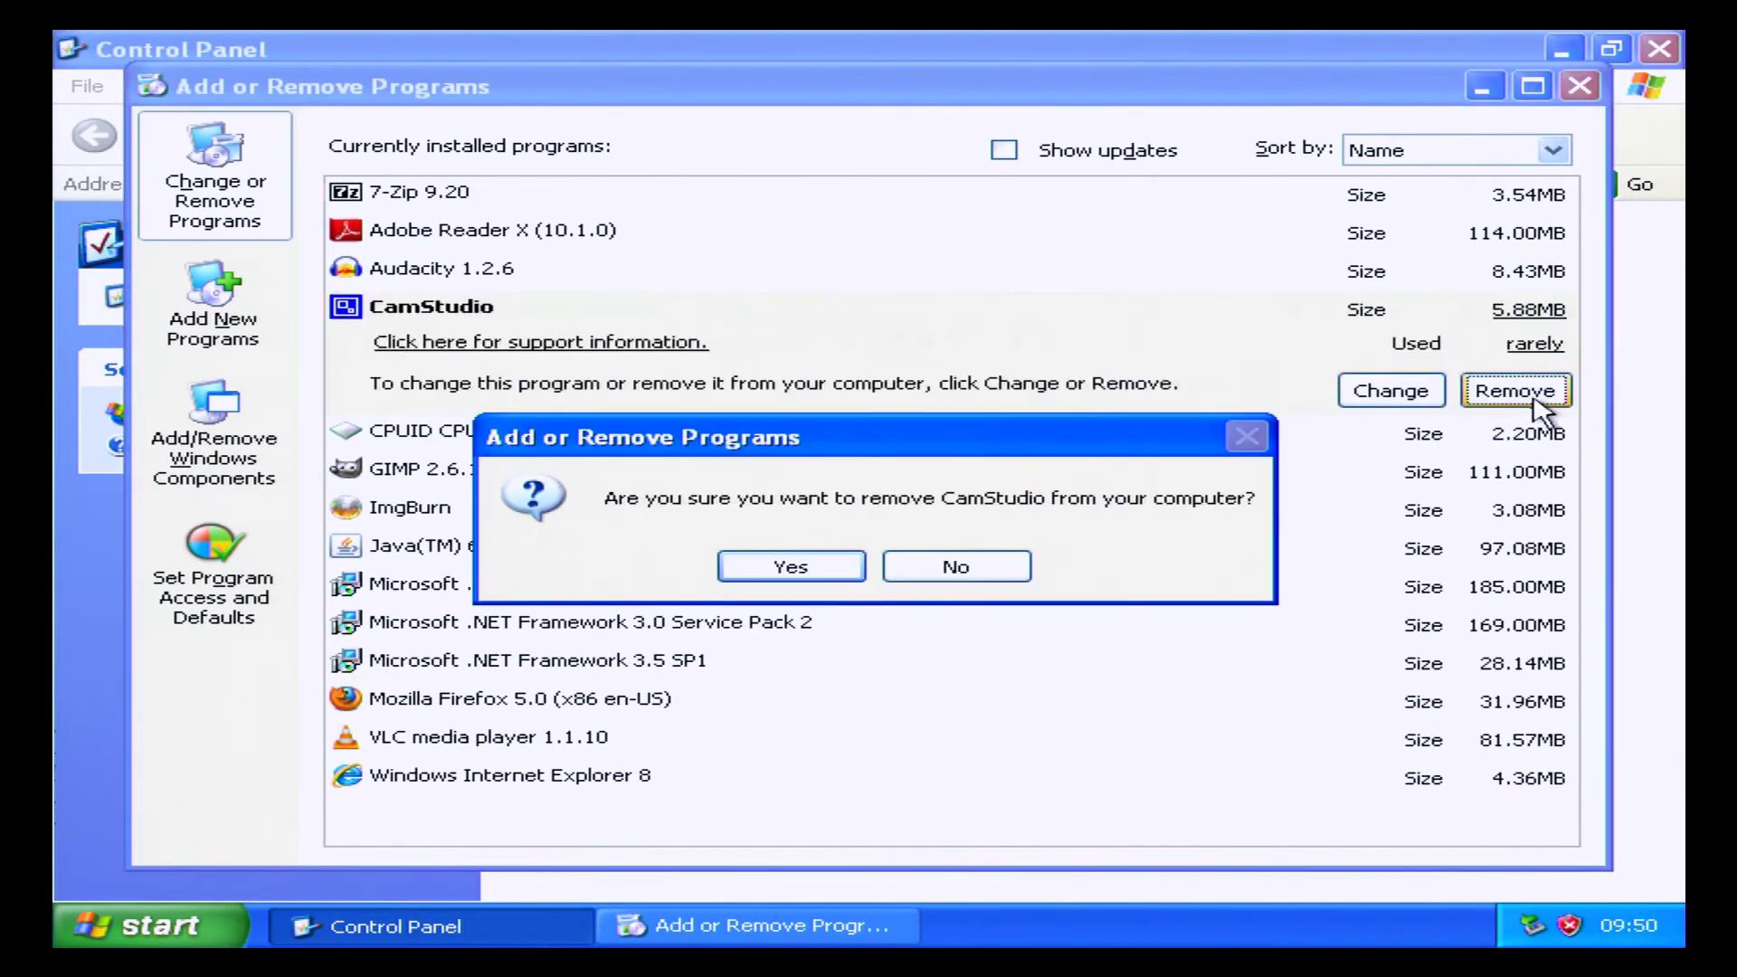
click(818, 567)
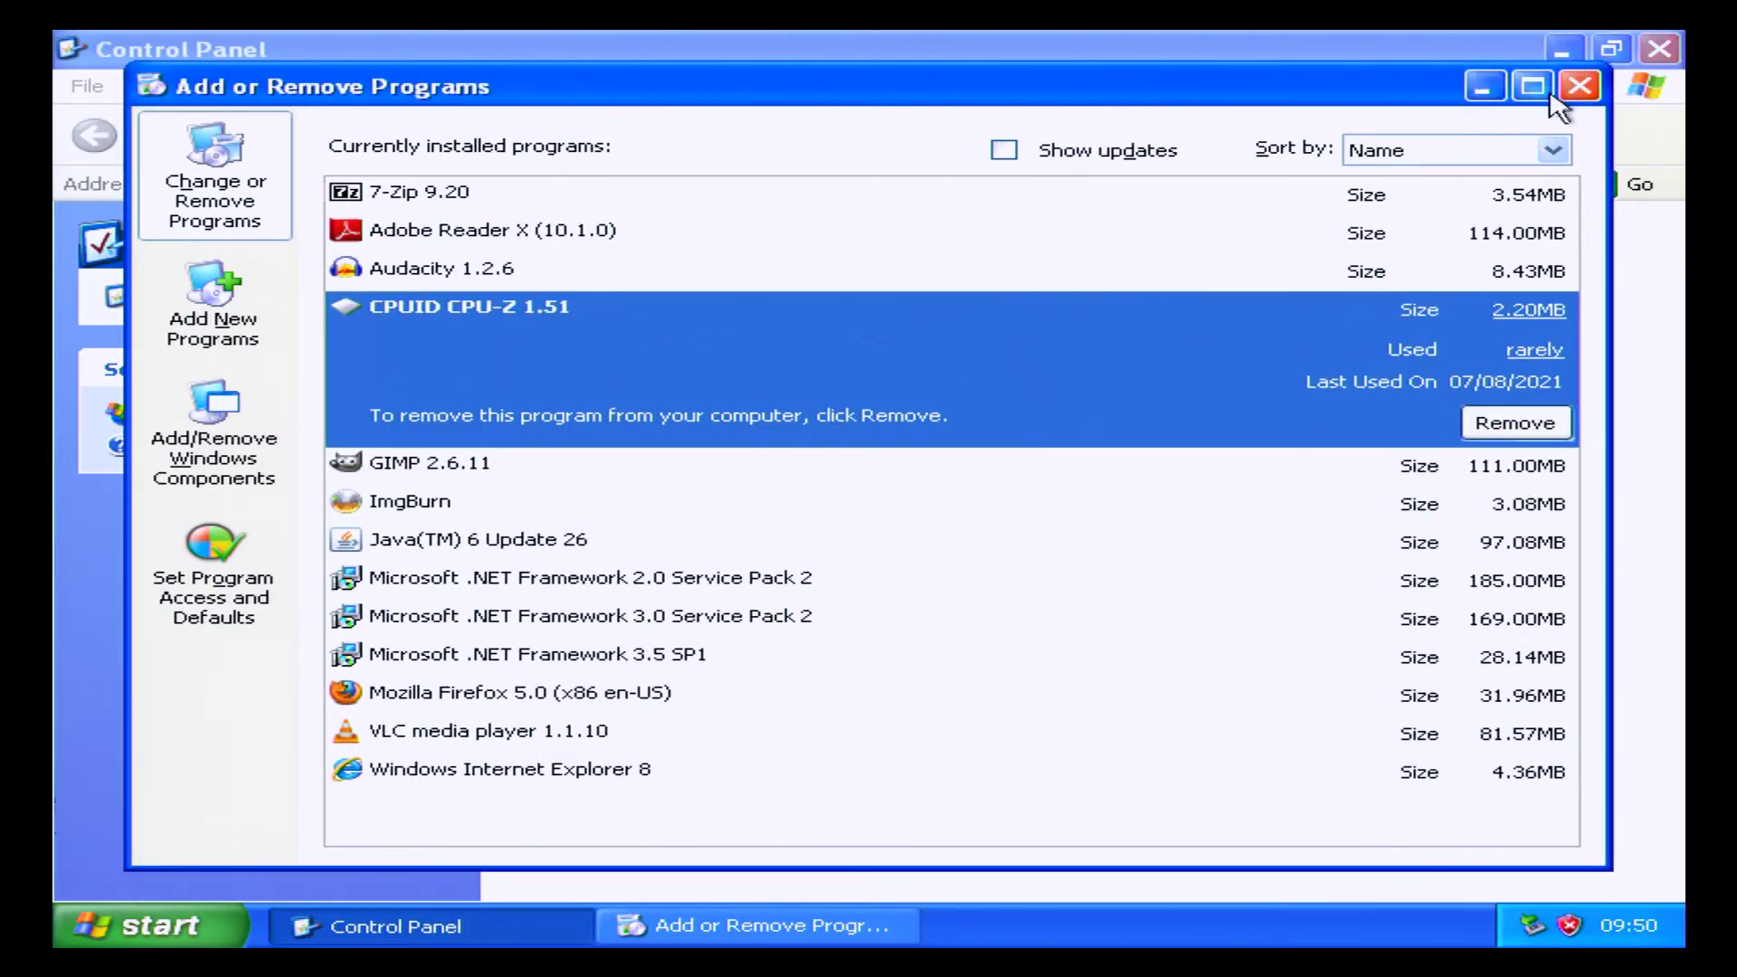
click(1581, 86)
click(1658, 49)
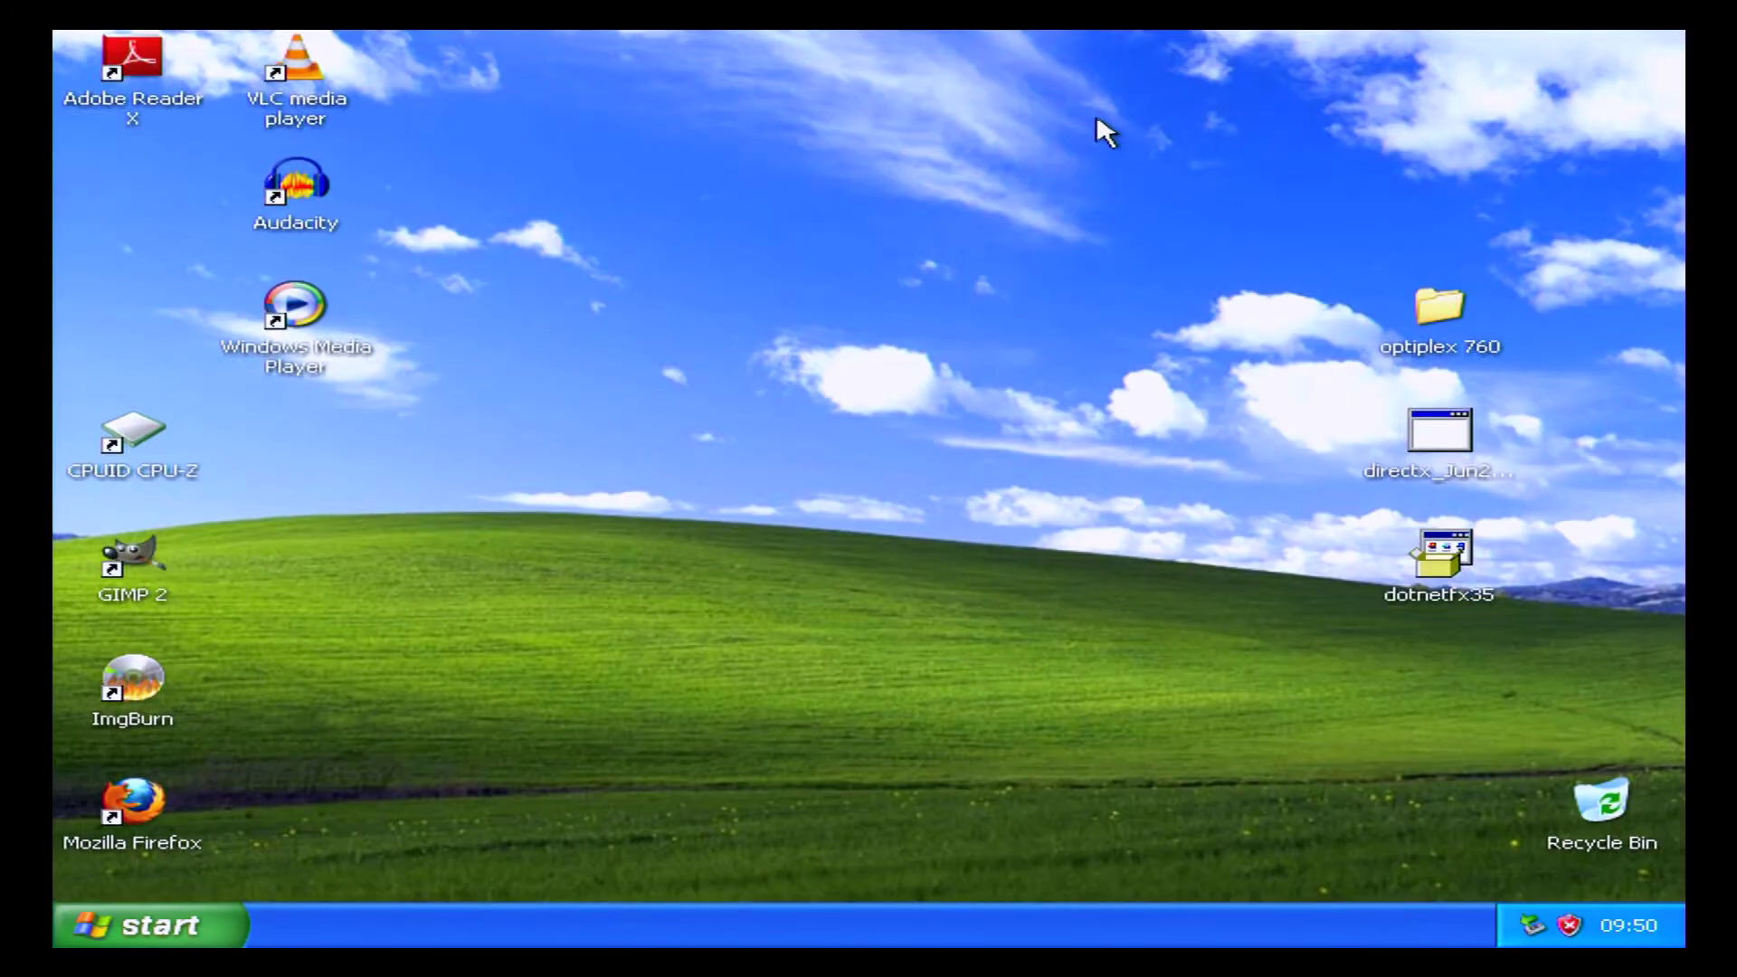
Open the optiplex 760 folder from the desktop in a restored, smaller window that leaves the copied desktop files visible.
double_click(1441, 312)
double_click(1082, 46)
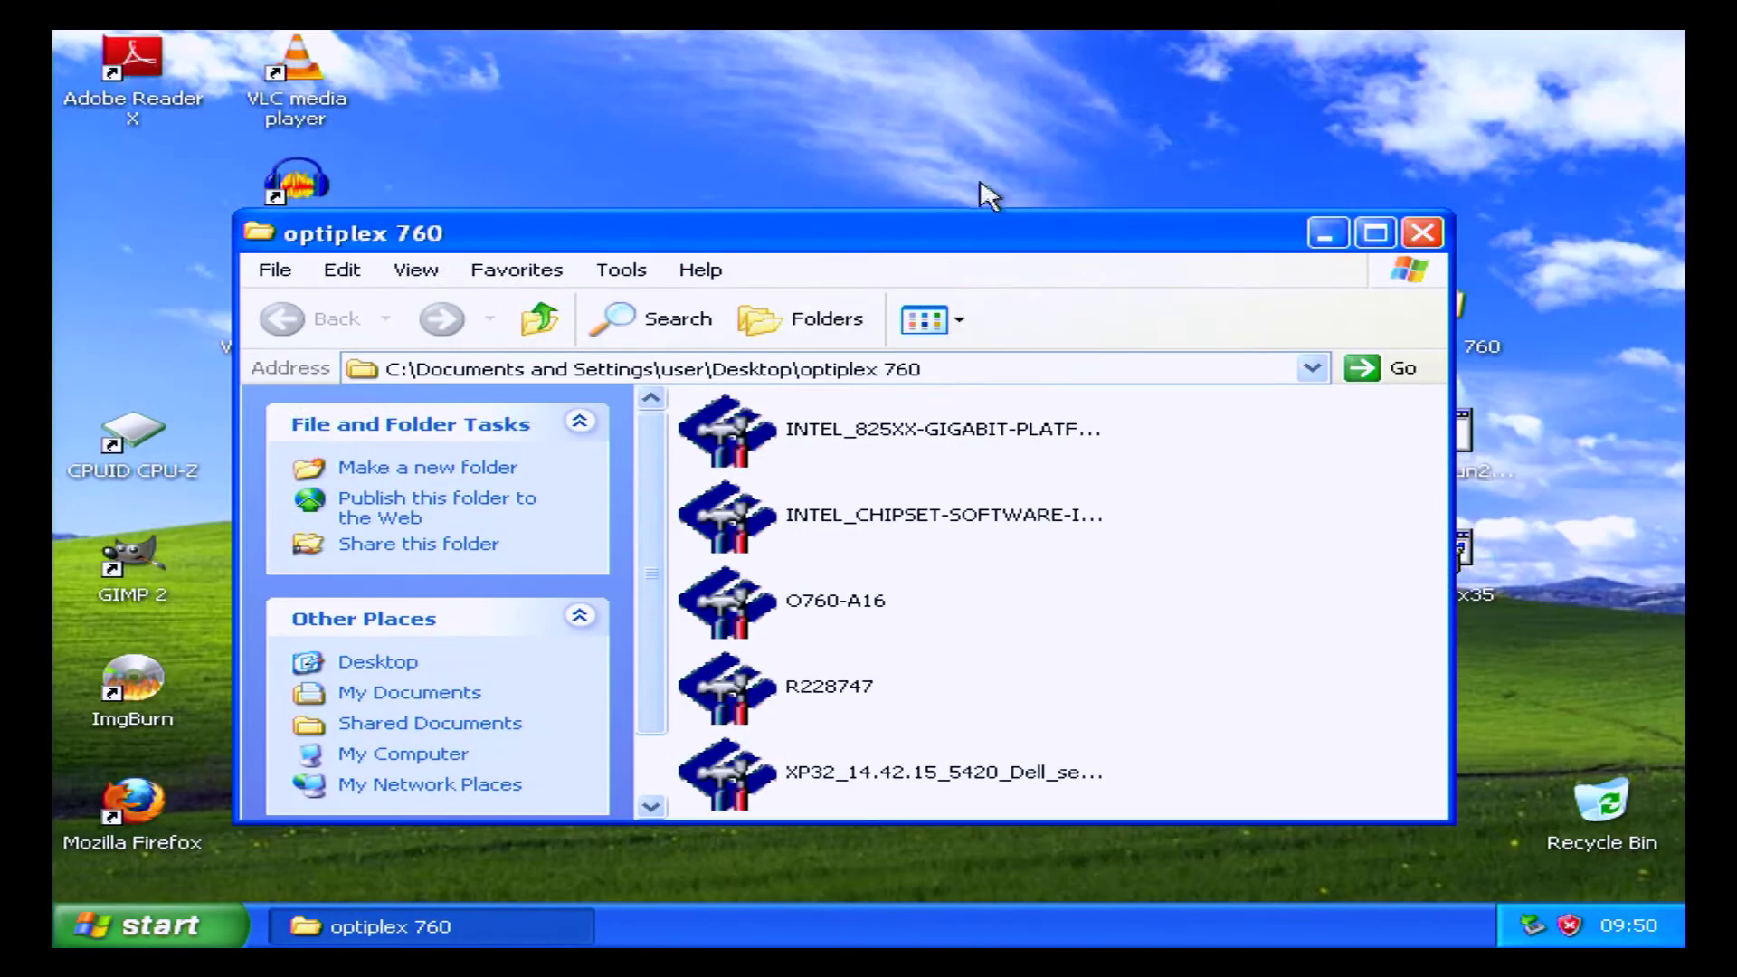
drag(970, 240, 876, 133)
Run the Intel chipset software package and unzip its files to C:\dell\drivers\R302424.
click(660, 322)
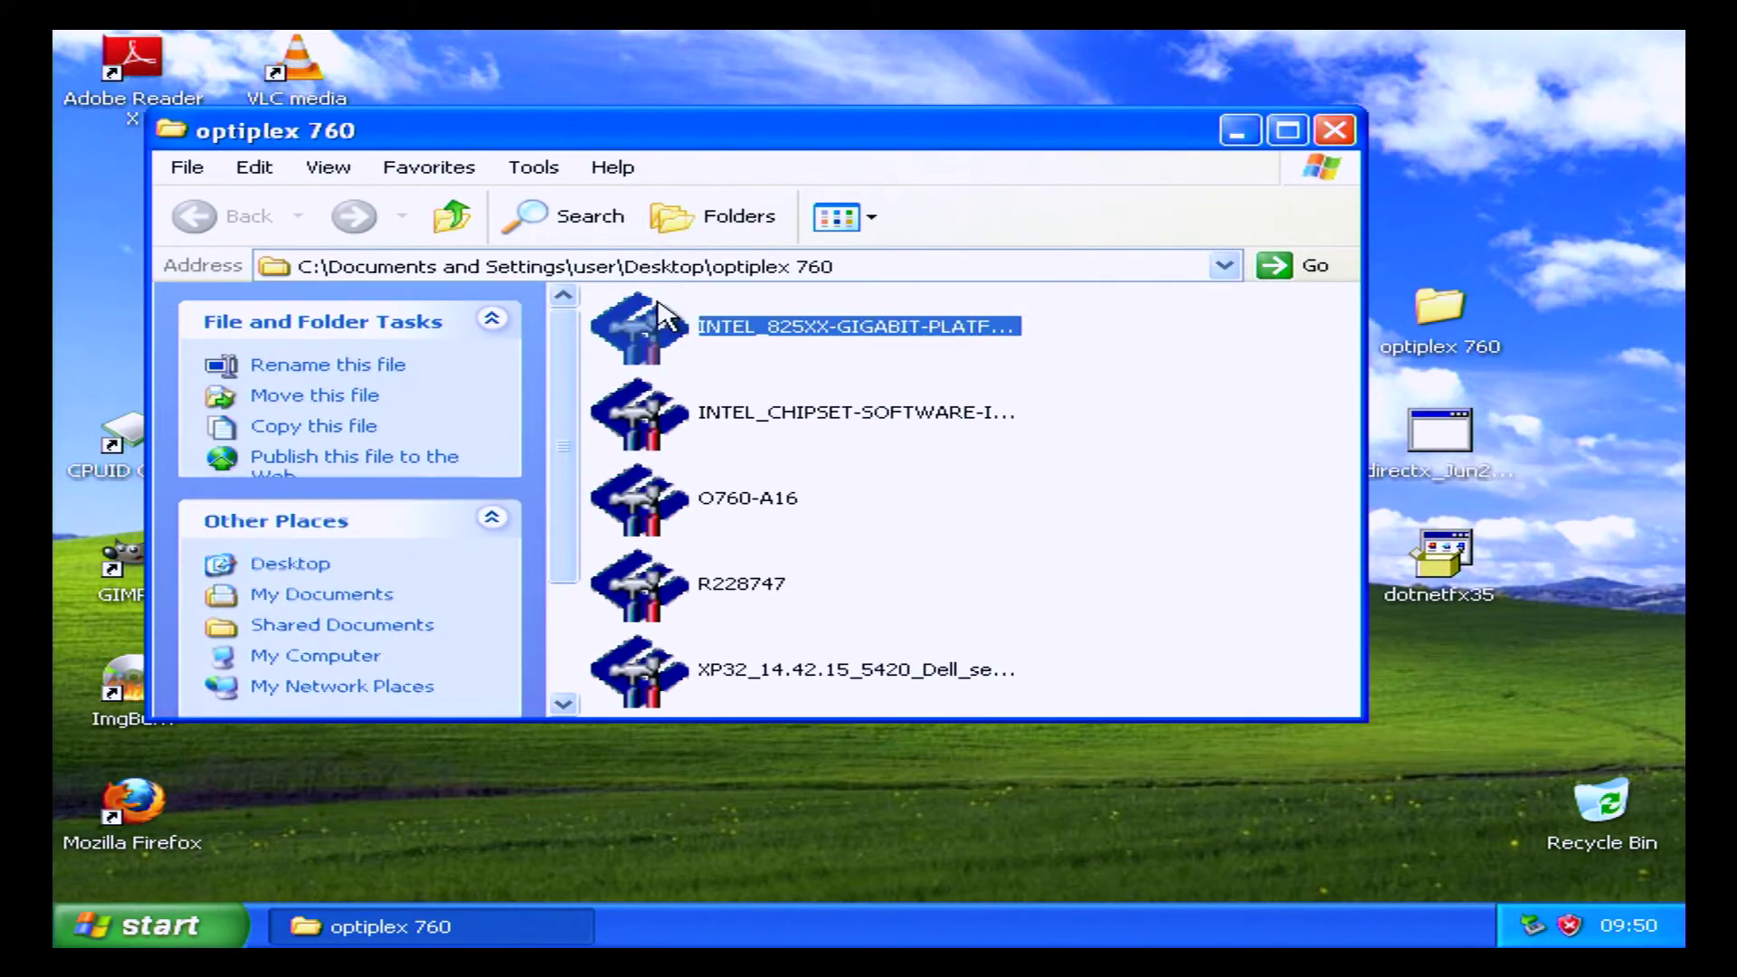
double_click(638, 412)
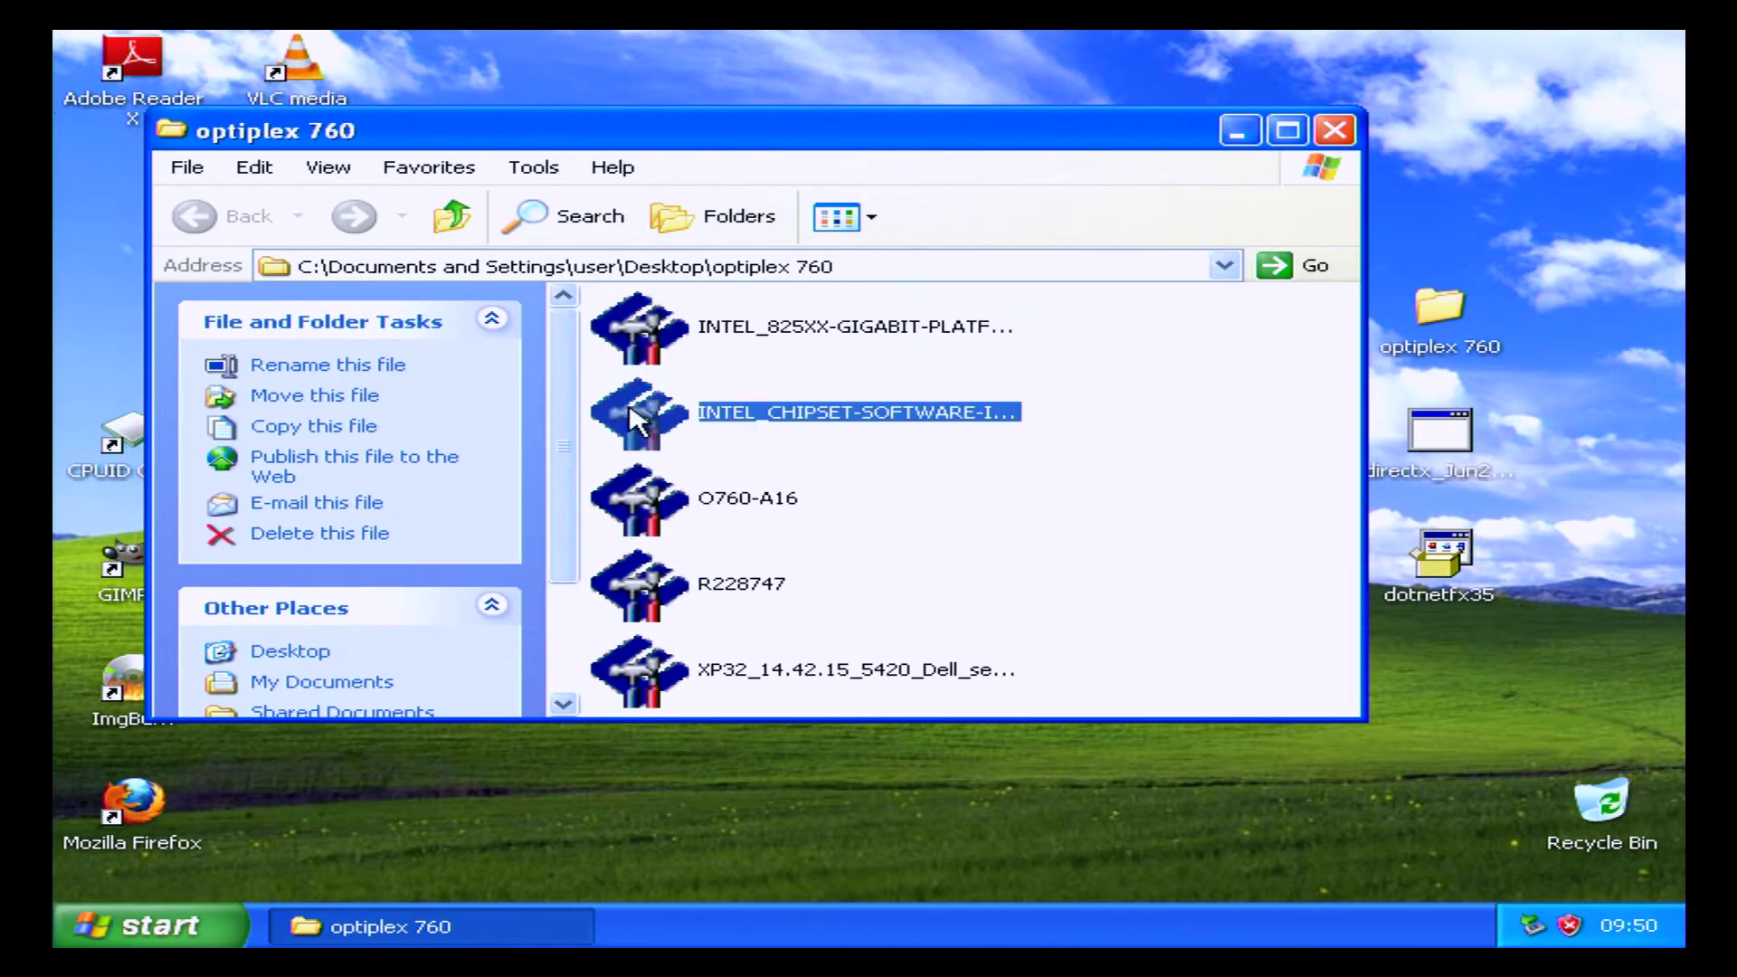
click(1269, 729)
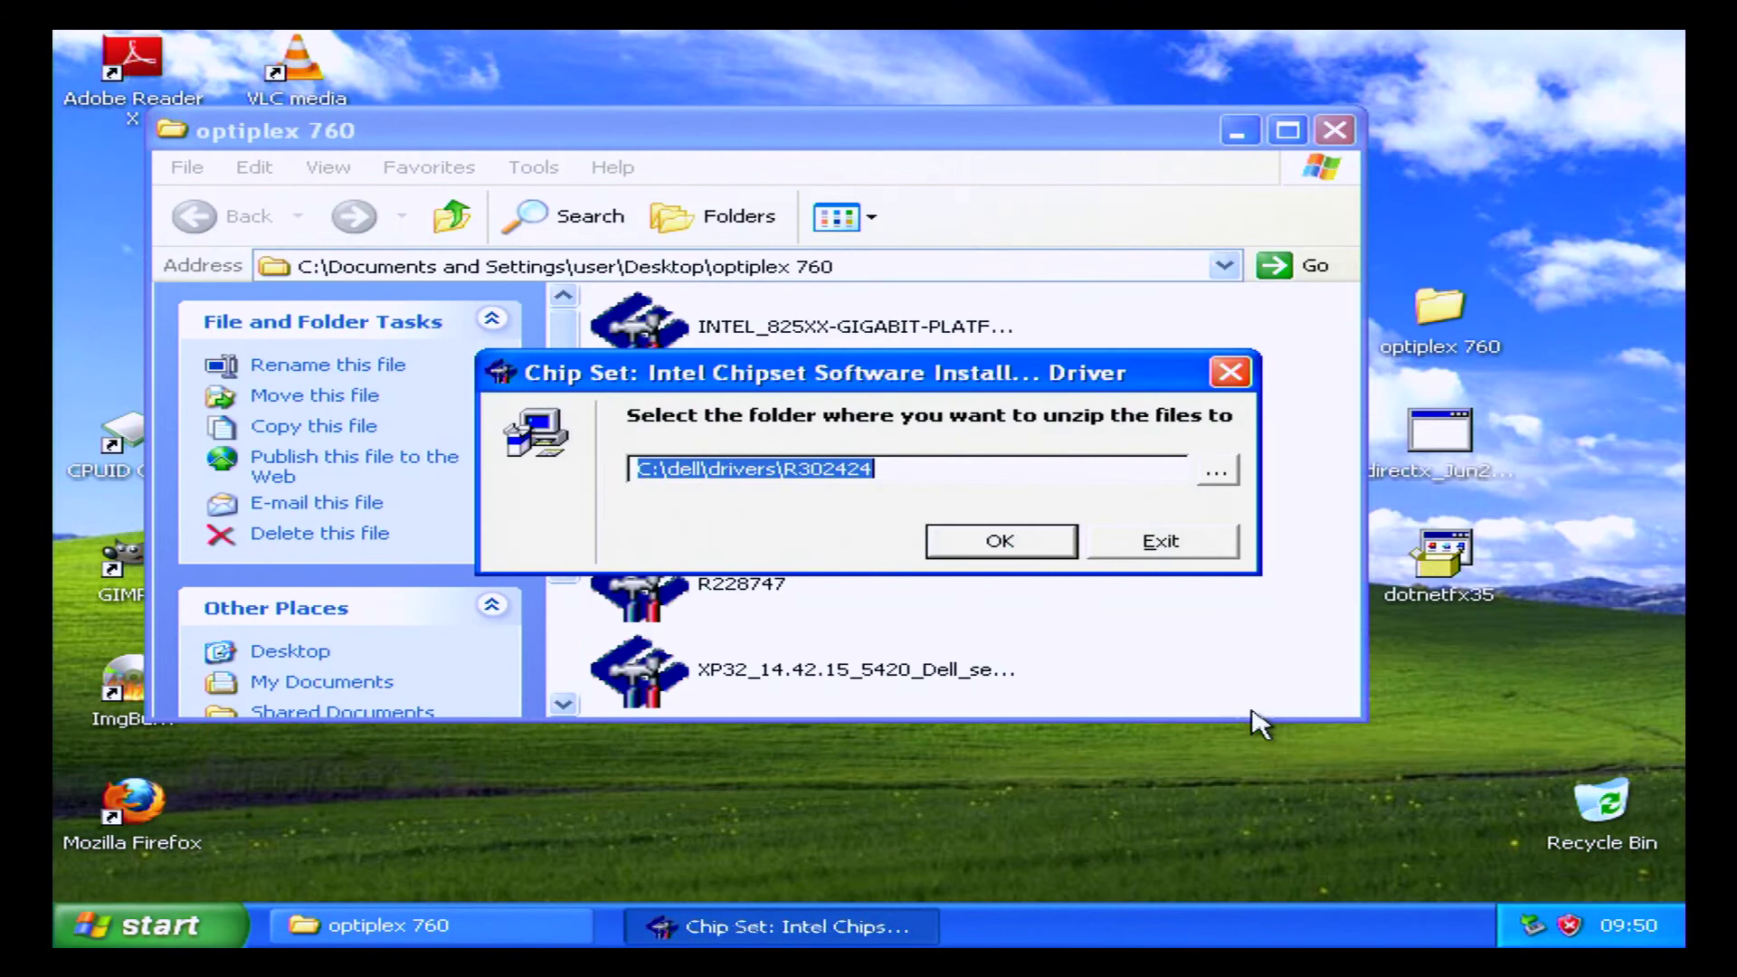
click(1000, 545)
click(1000, 546)
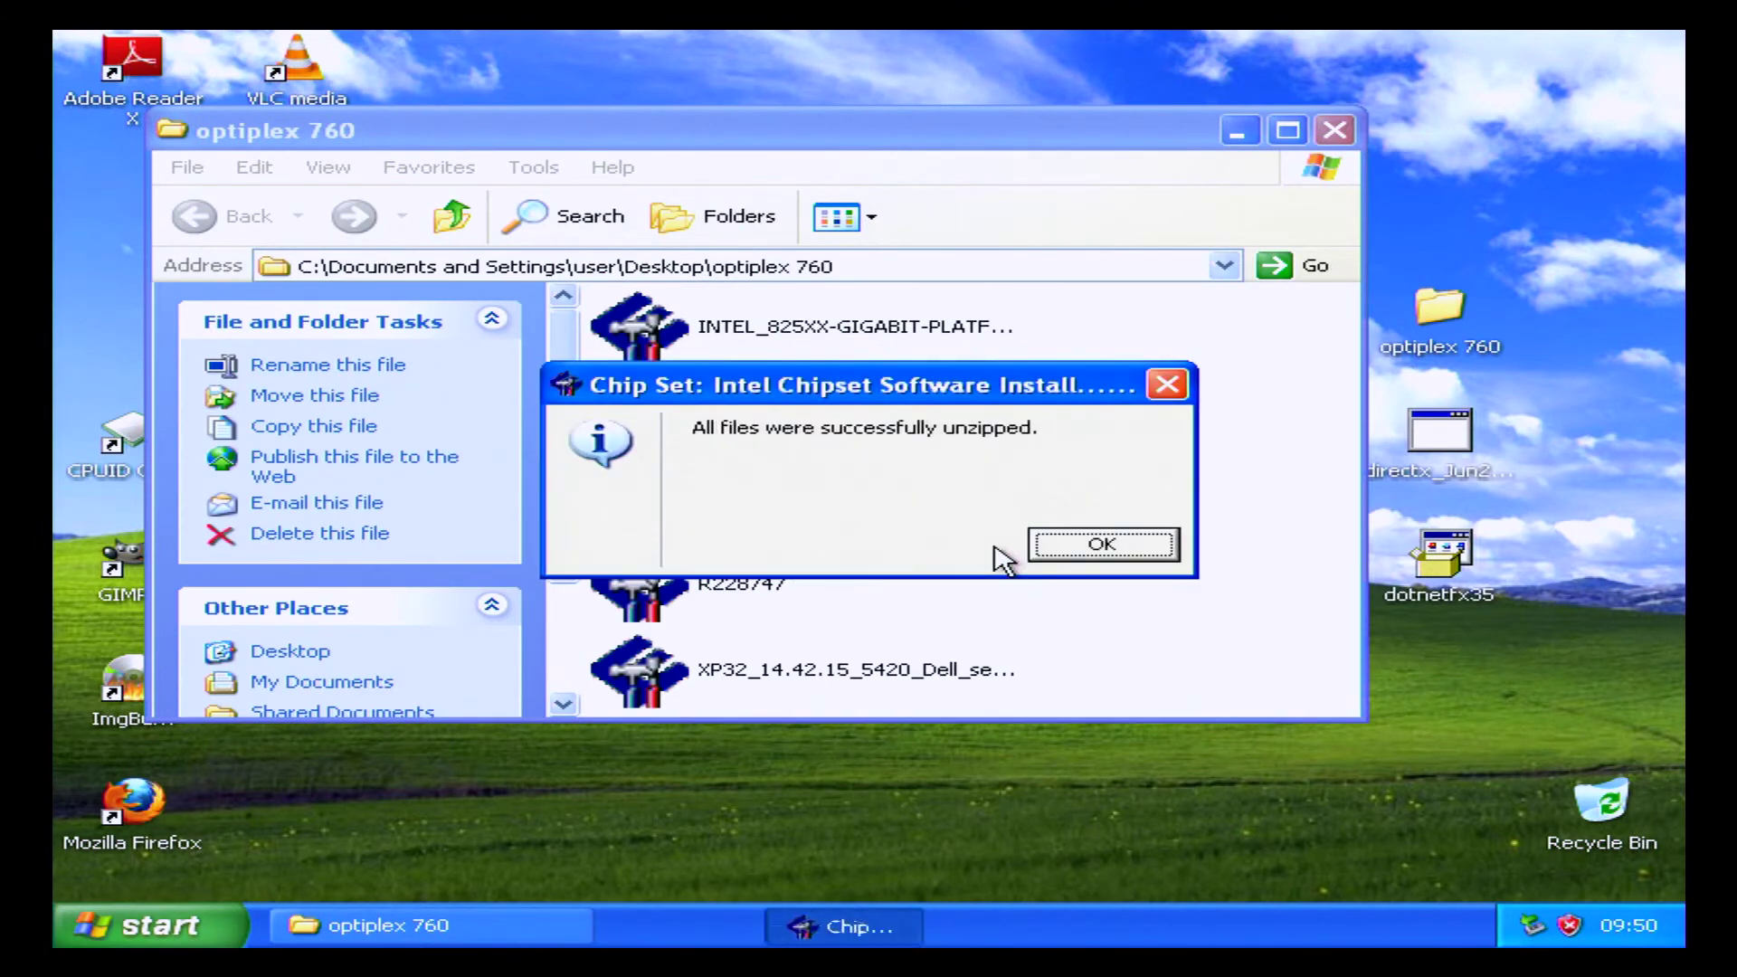
Install the Intel Chipset Device Software and finish its setup with the option to restart the computer later.
click(1100, 552)
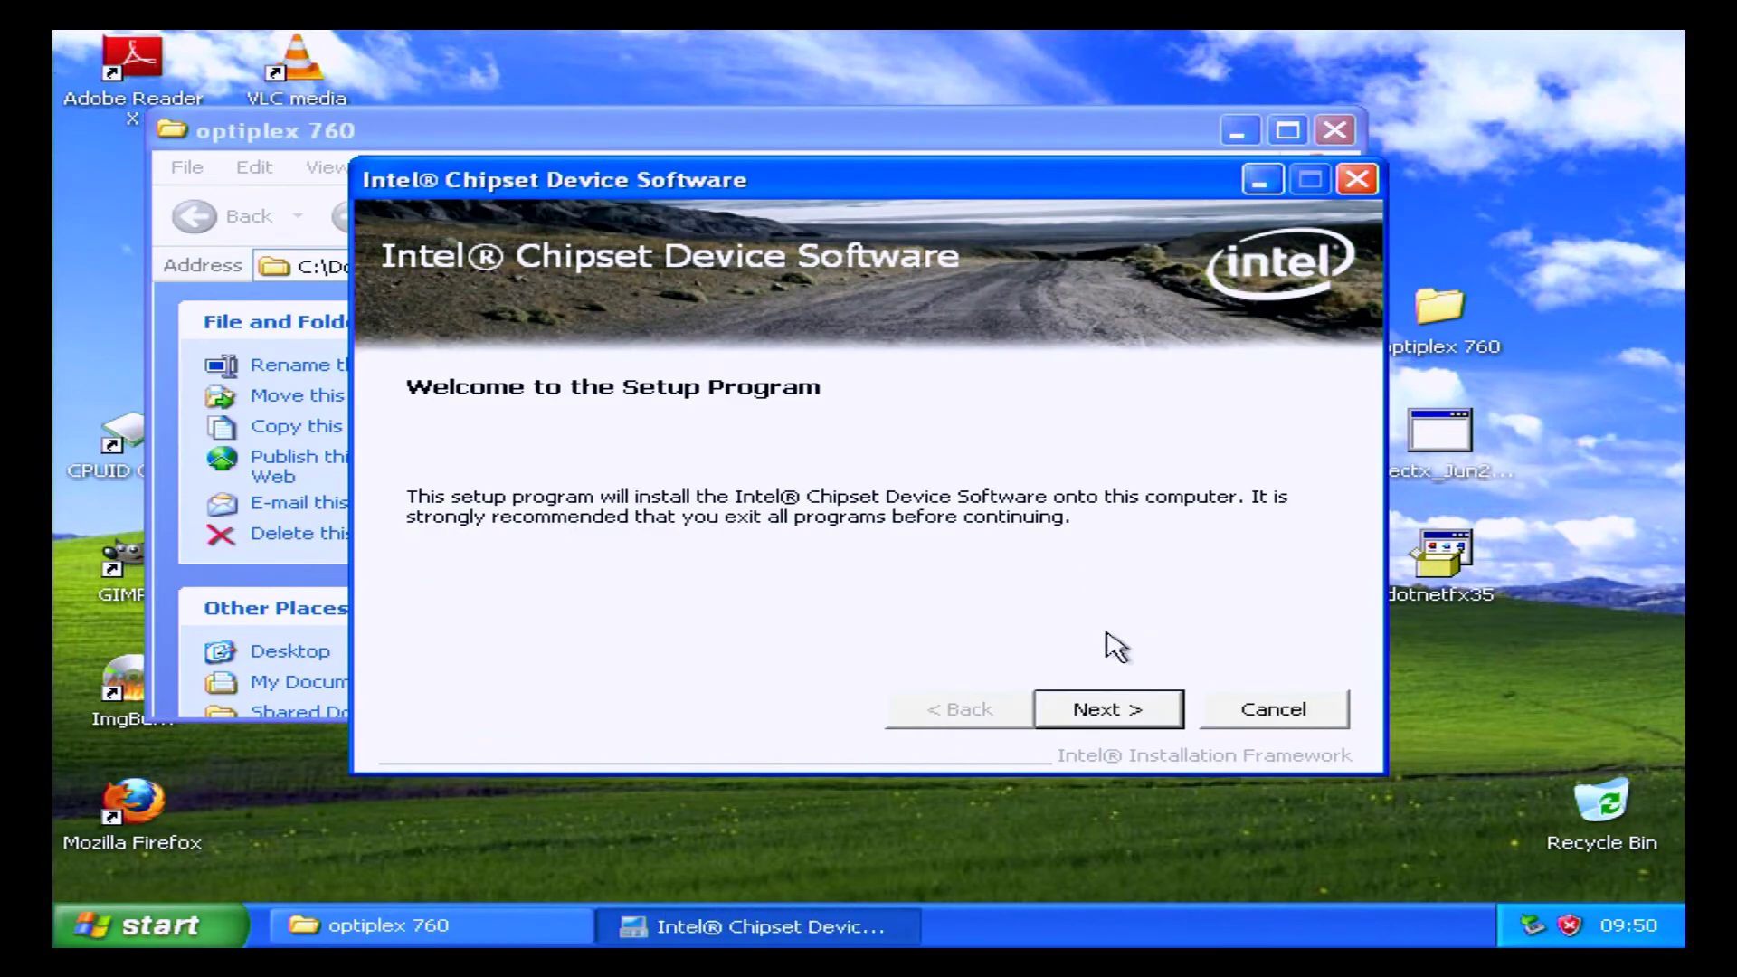
click(1133, 720)
click(1133, 719)
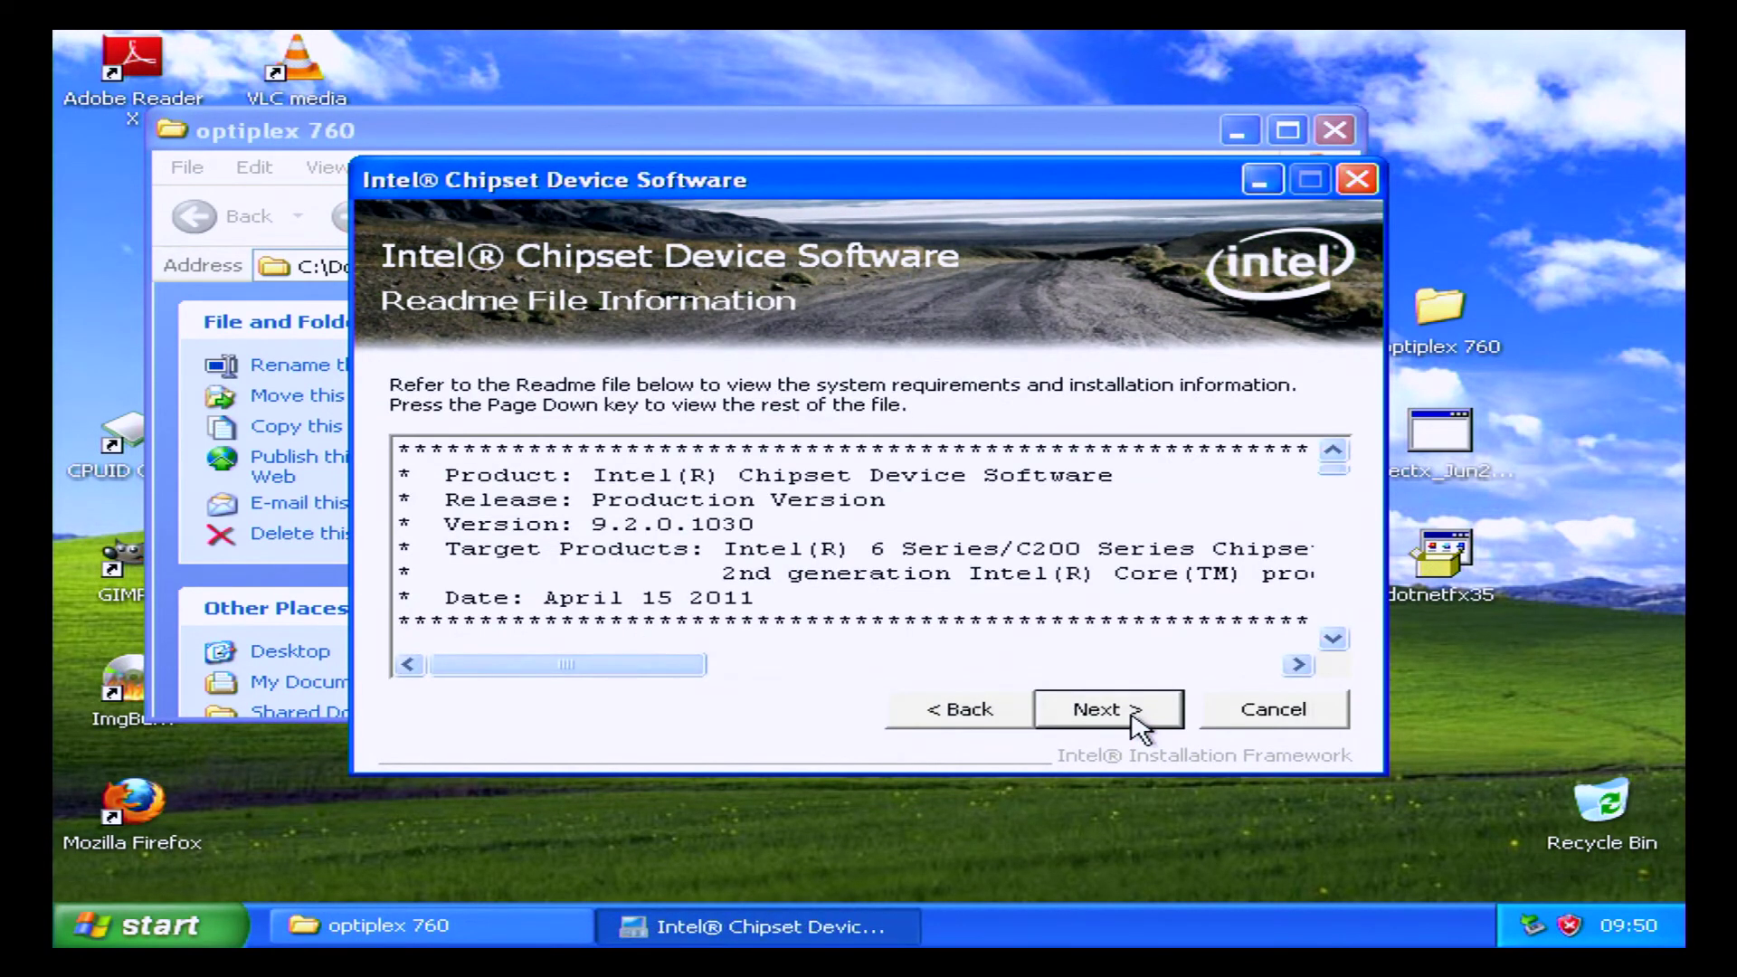
click(1134, 719)
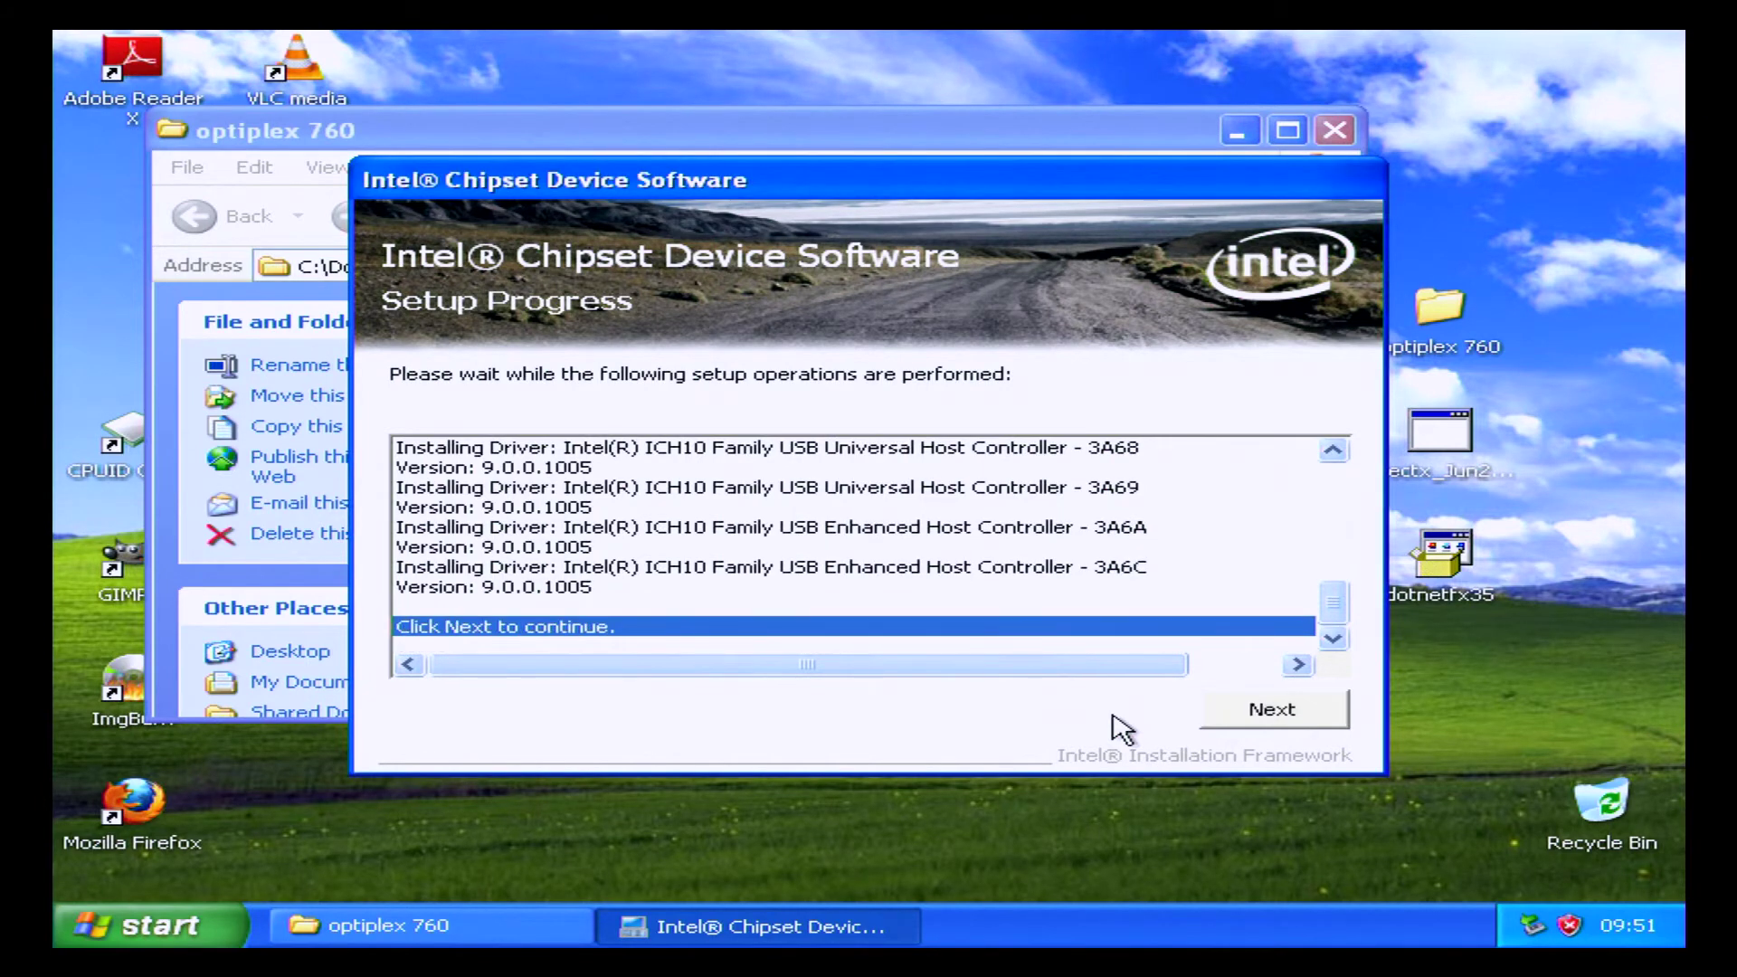
click(1233, 724)
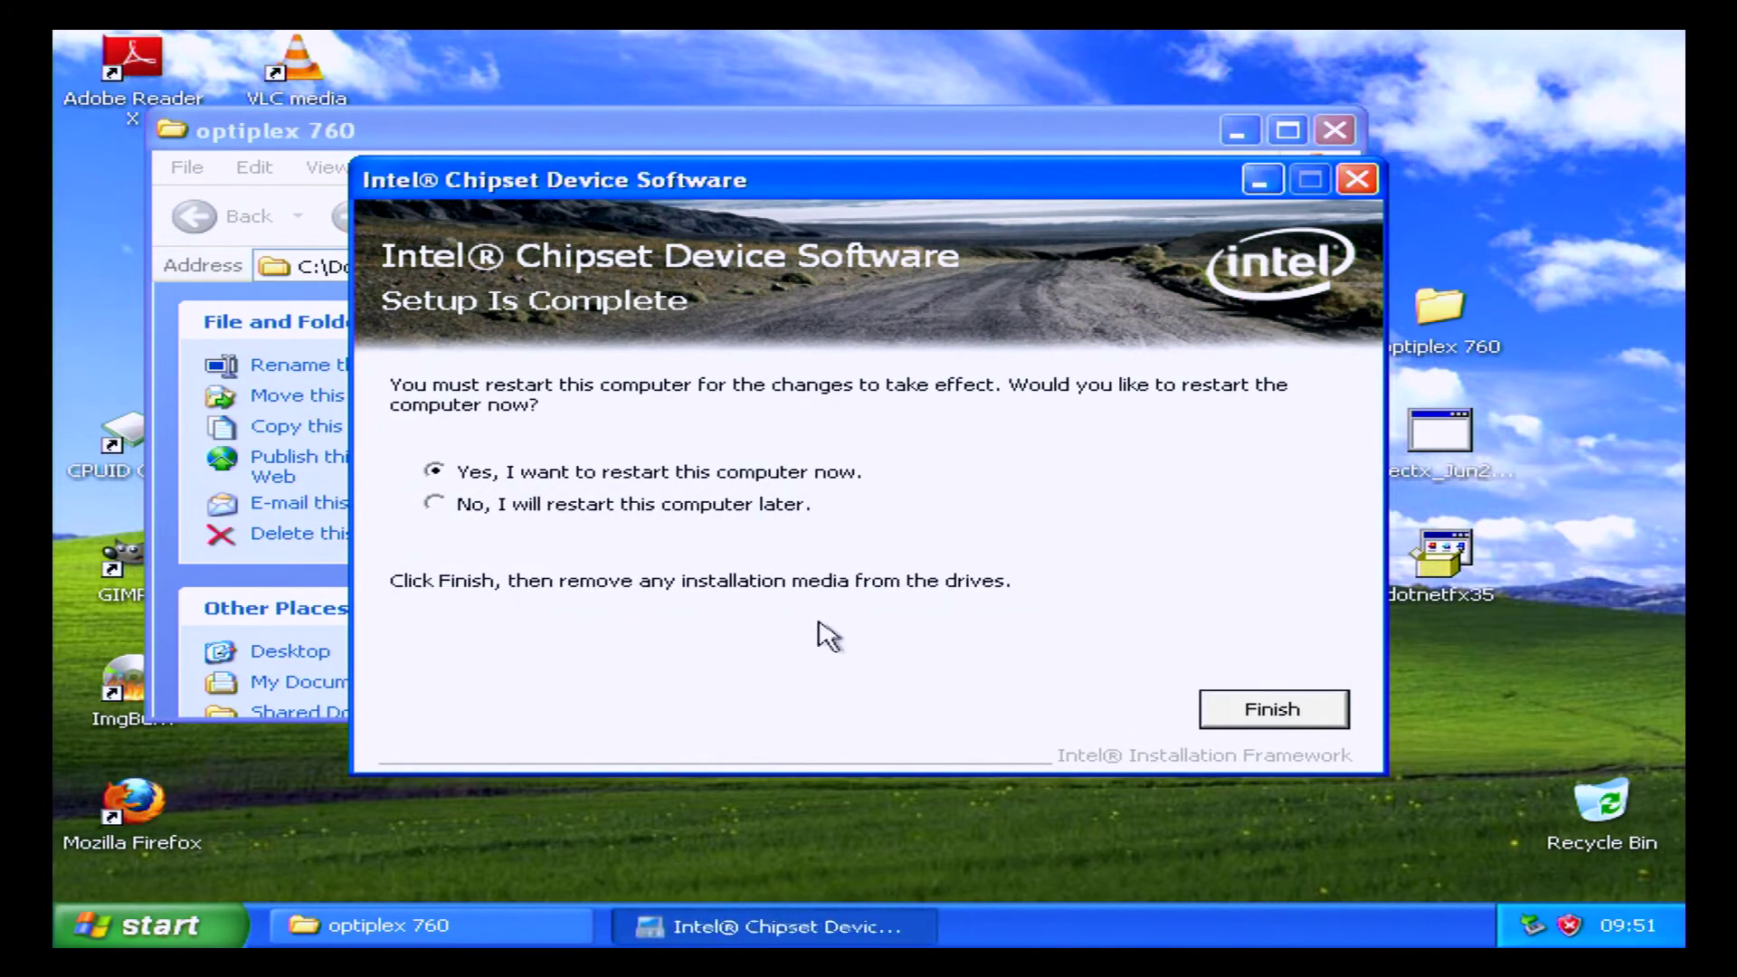
click(653, 507)
click(1274, 709)
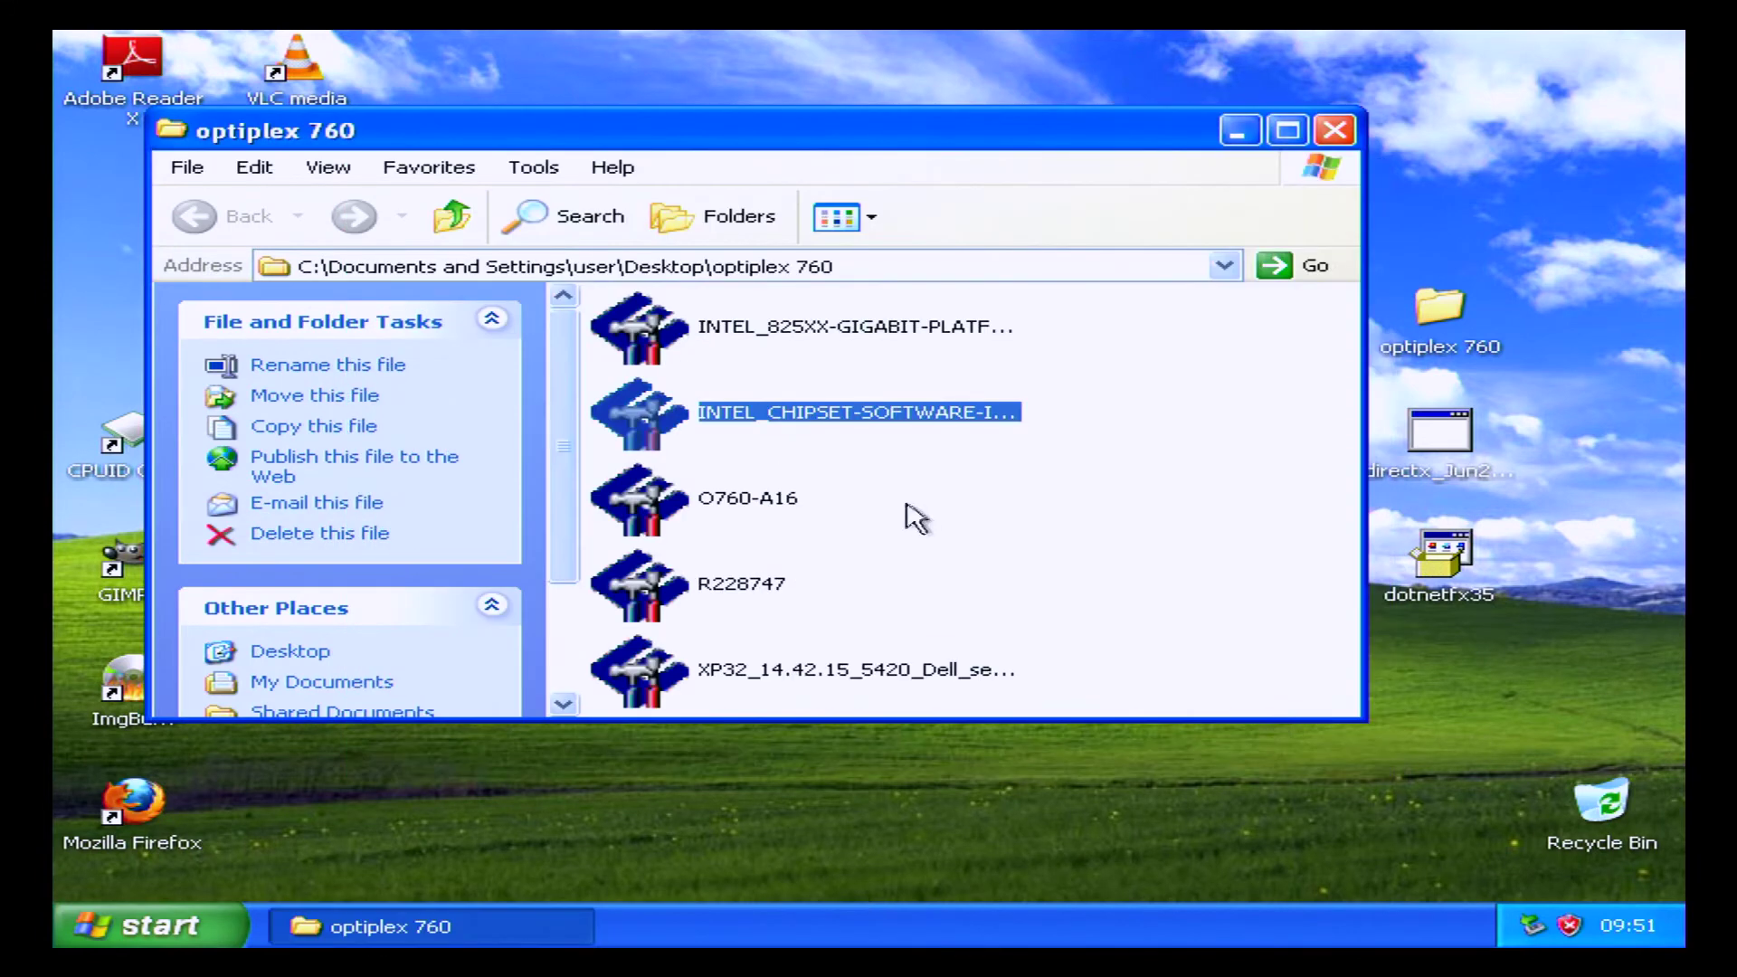
Run the R228747 audio driver package and unzip its files to a new folder C:\dell\drivers\R228747.
click(774, 498)
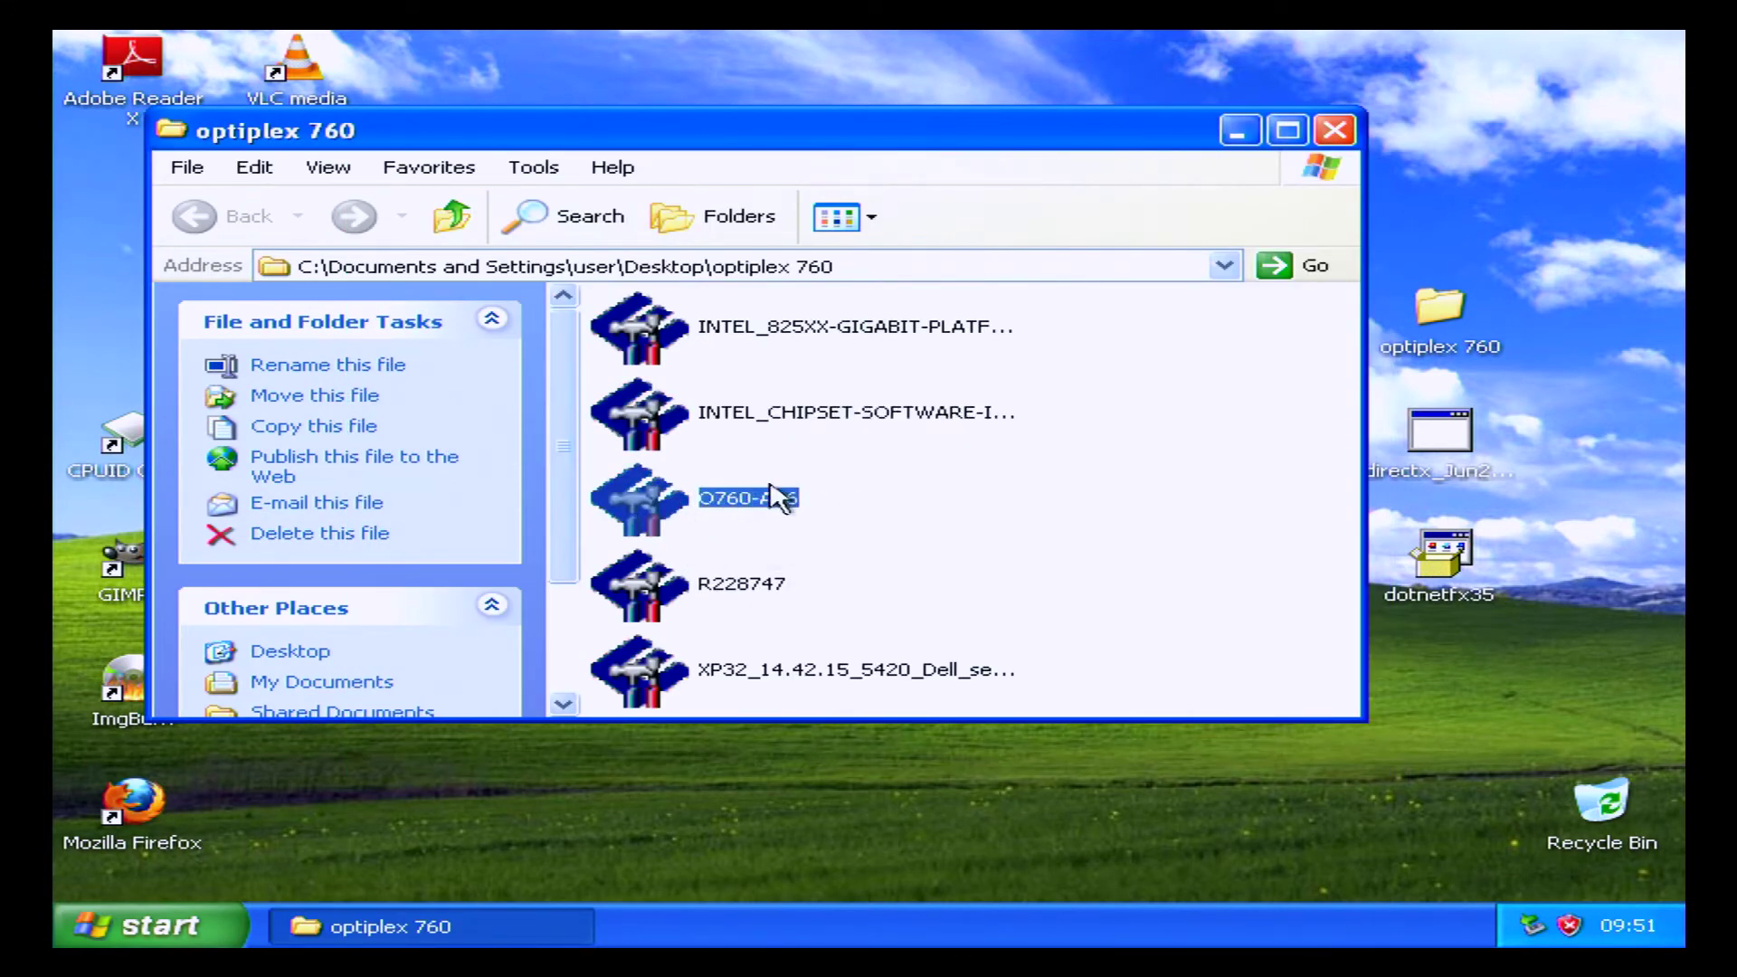
double_click(678, 577)
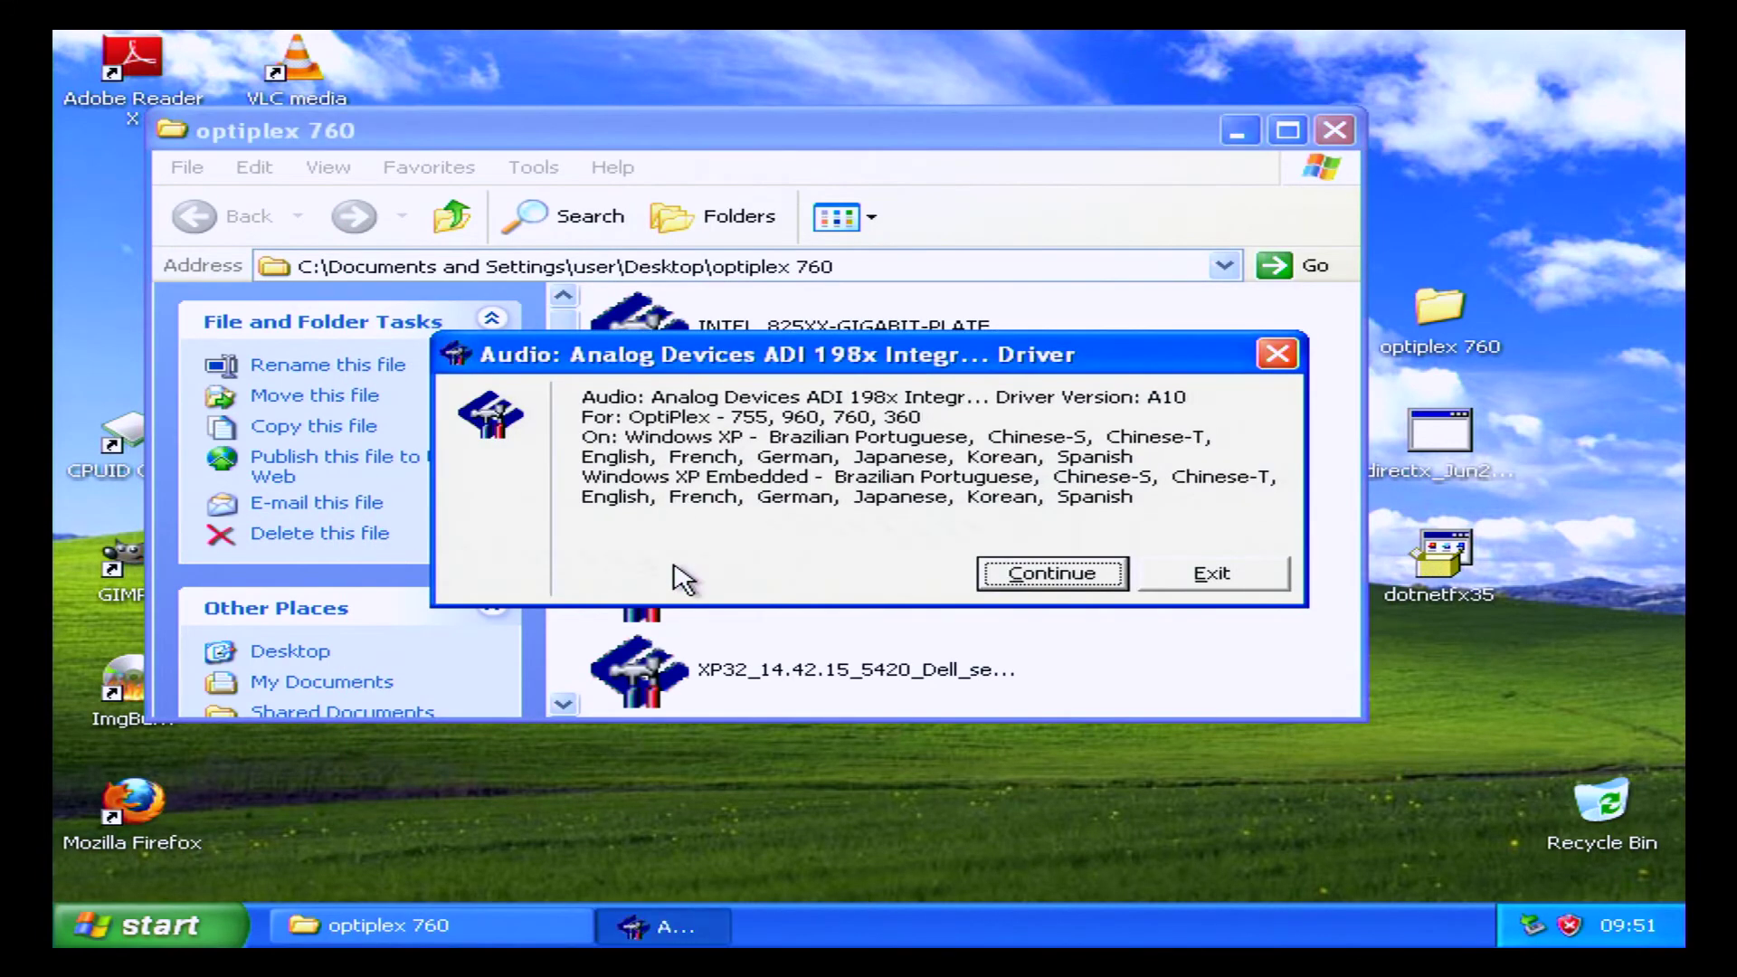
click(1041, 575)
click(942, 543)
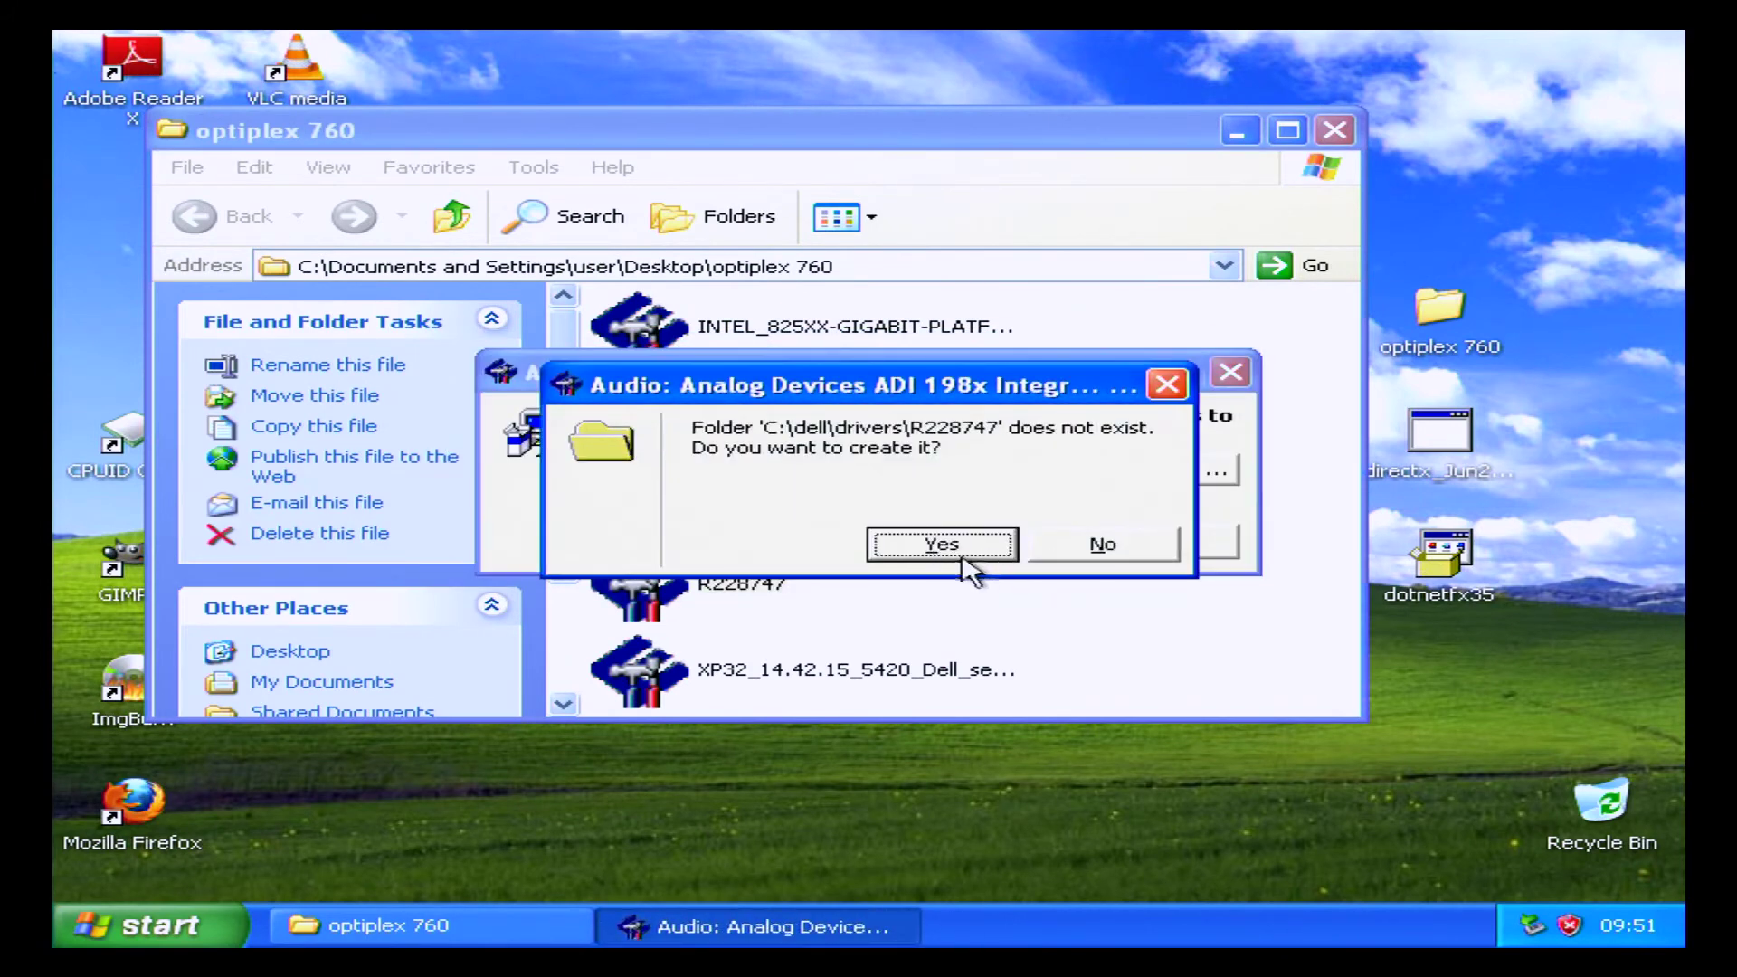
click(963, 554)
click(1101, 541)
click(1209, 554)
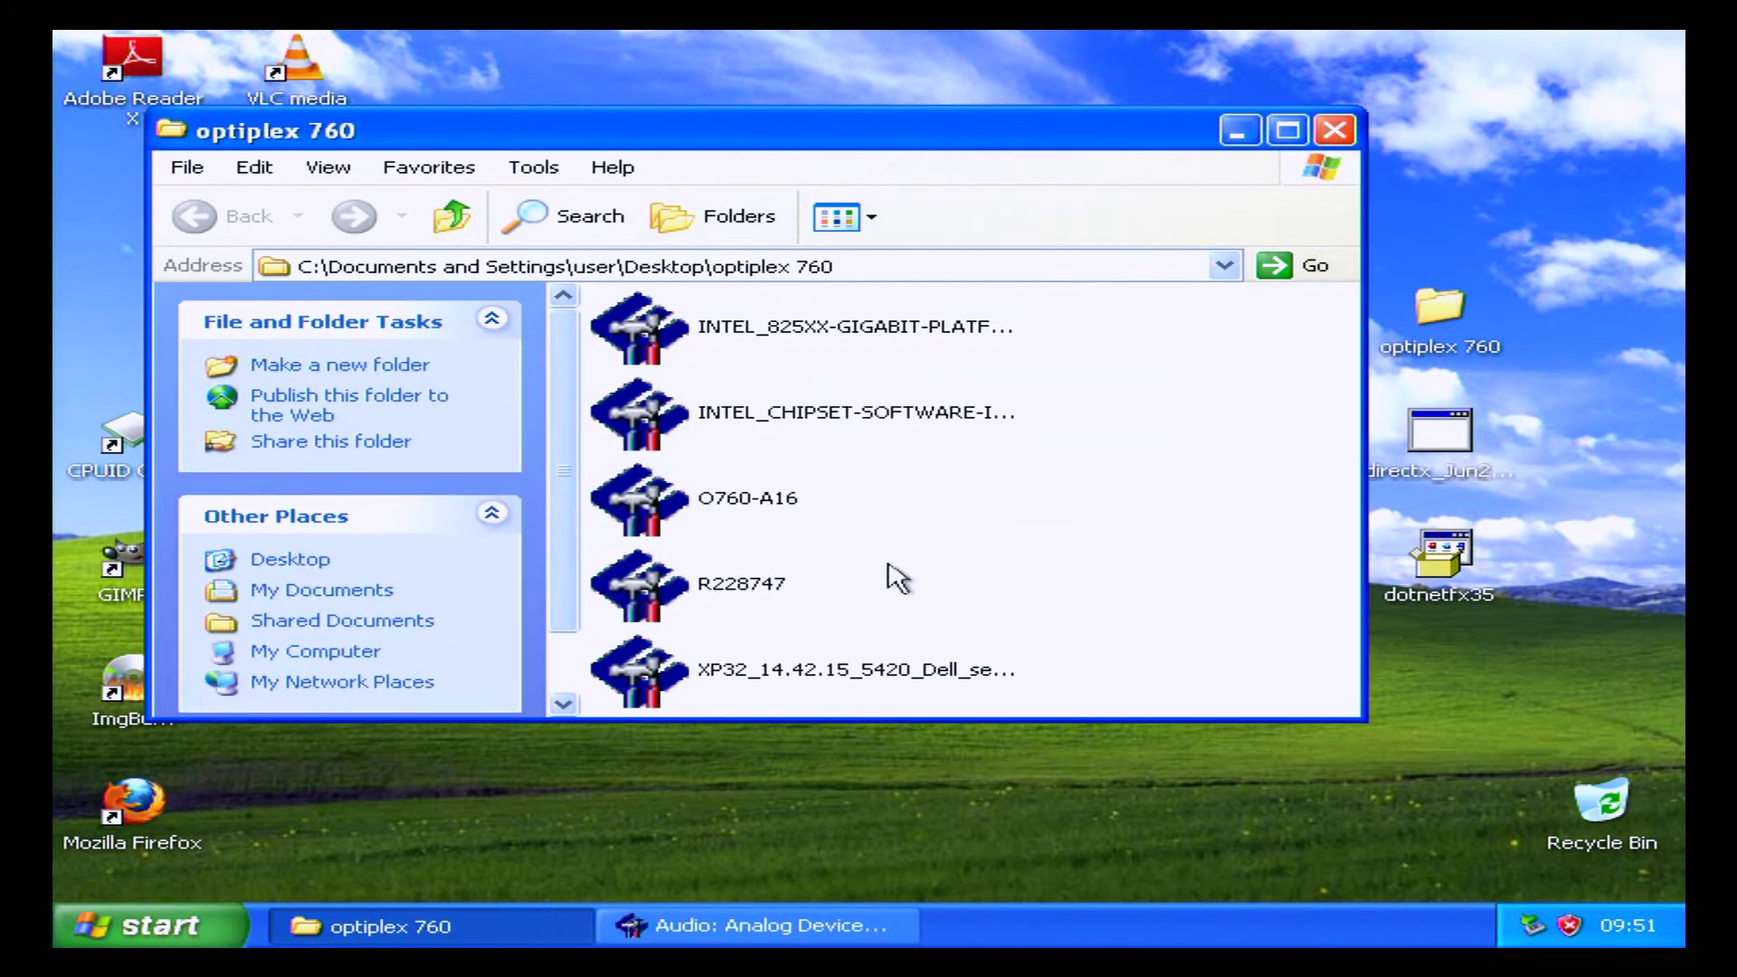
click(1093, 546)
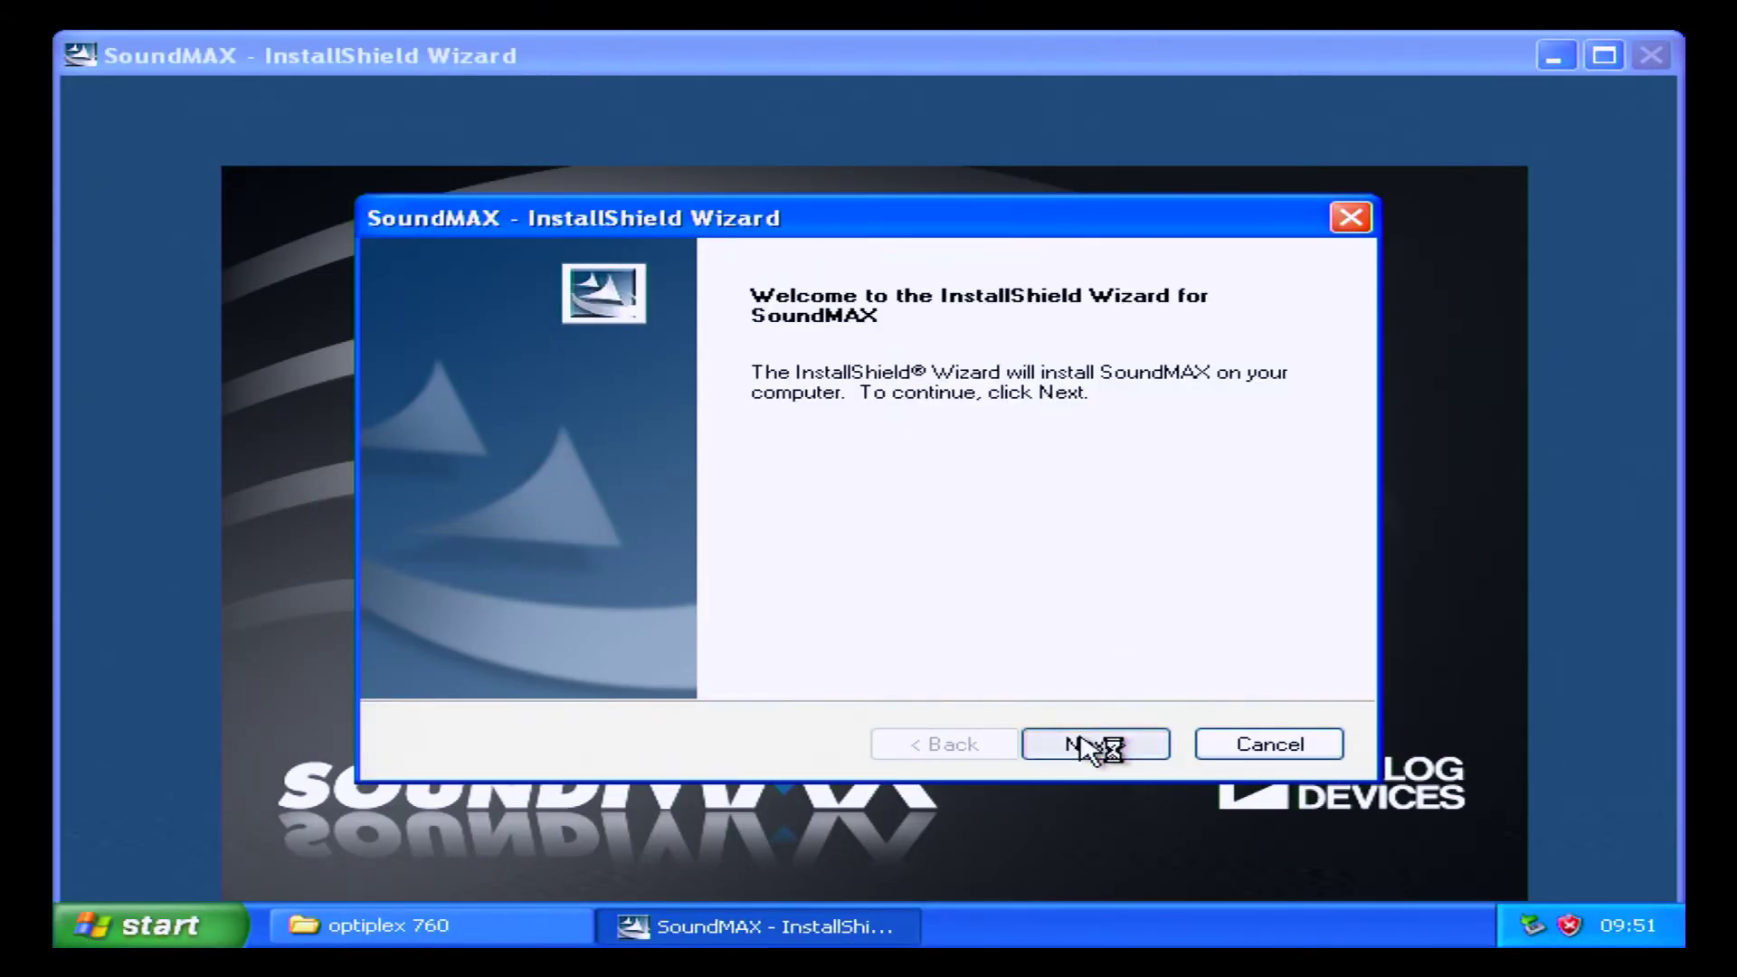
Install the SoundMAX audio driver and finish the wizard with the option to restart the computer later.
click(1080, 738)
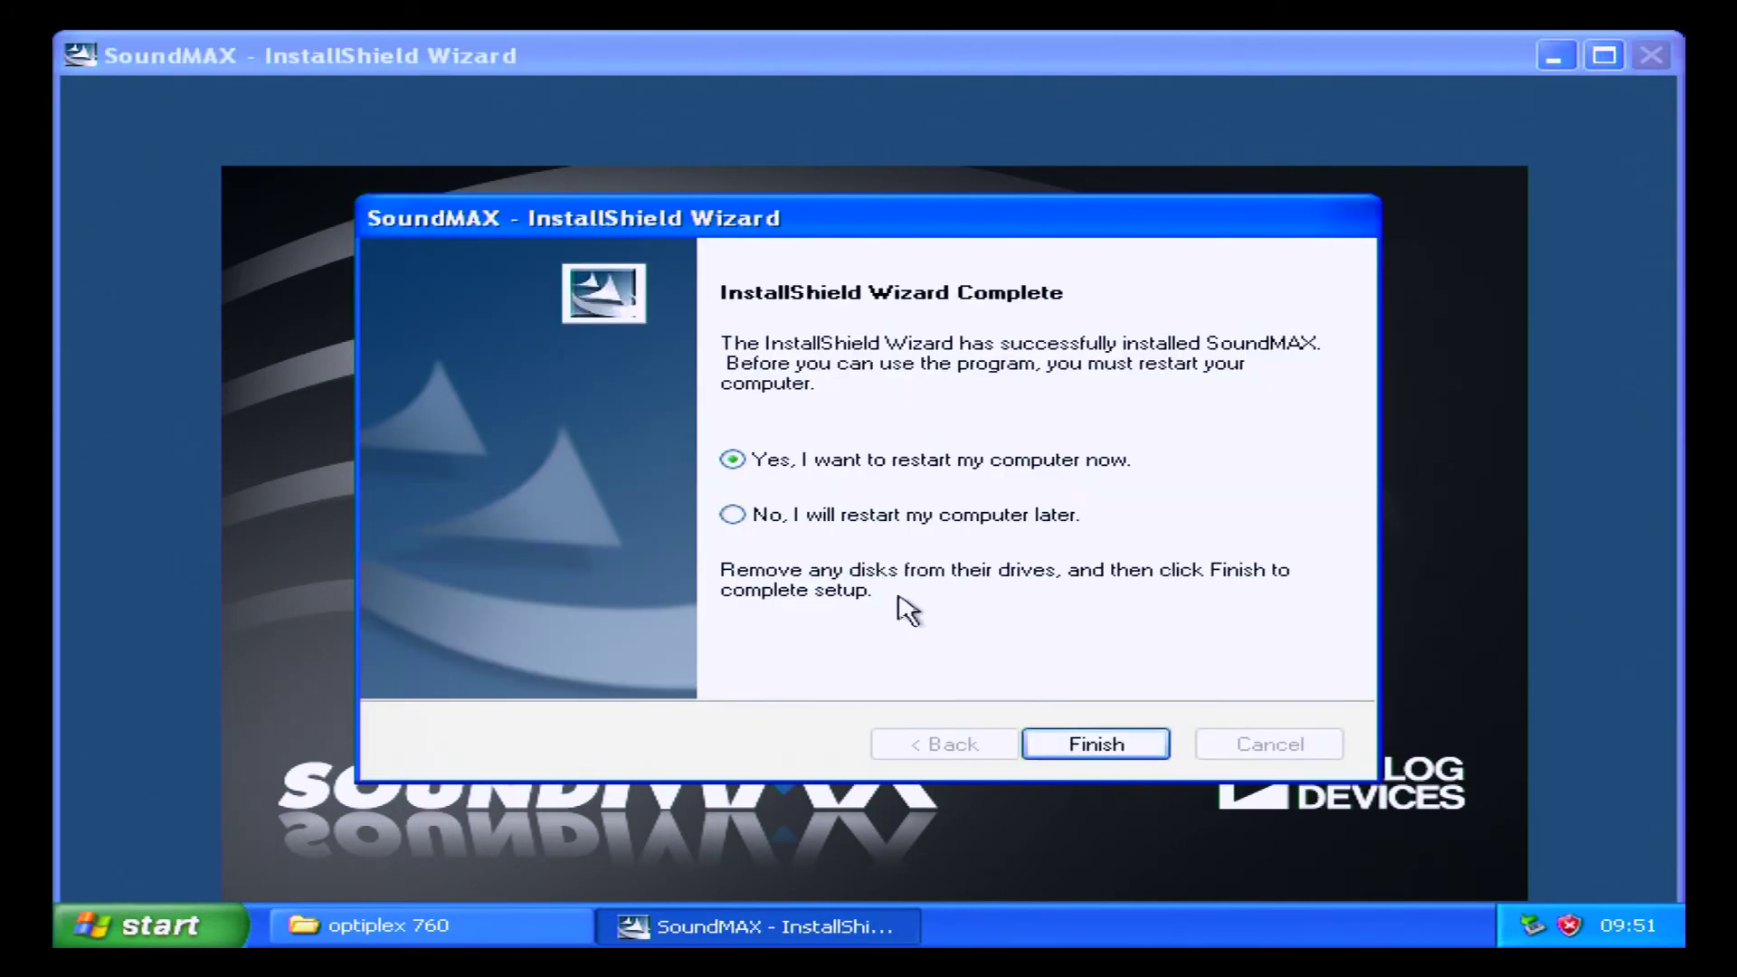
click(901, 516)
click(1082, 741)
Run the XP32_14.42.15_5420 video driver package and unzip its files to C:\Dell\Drivers\MXYGW.
double_click(755, 665)
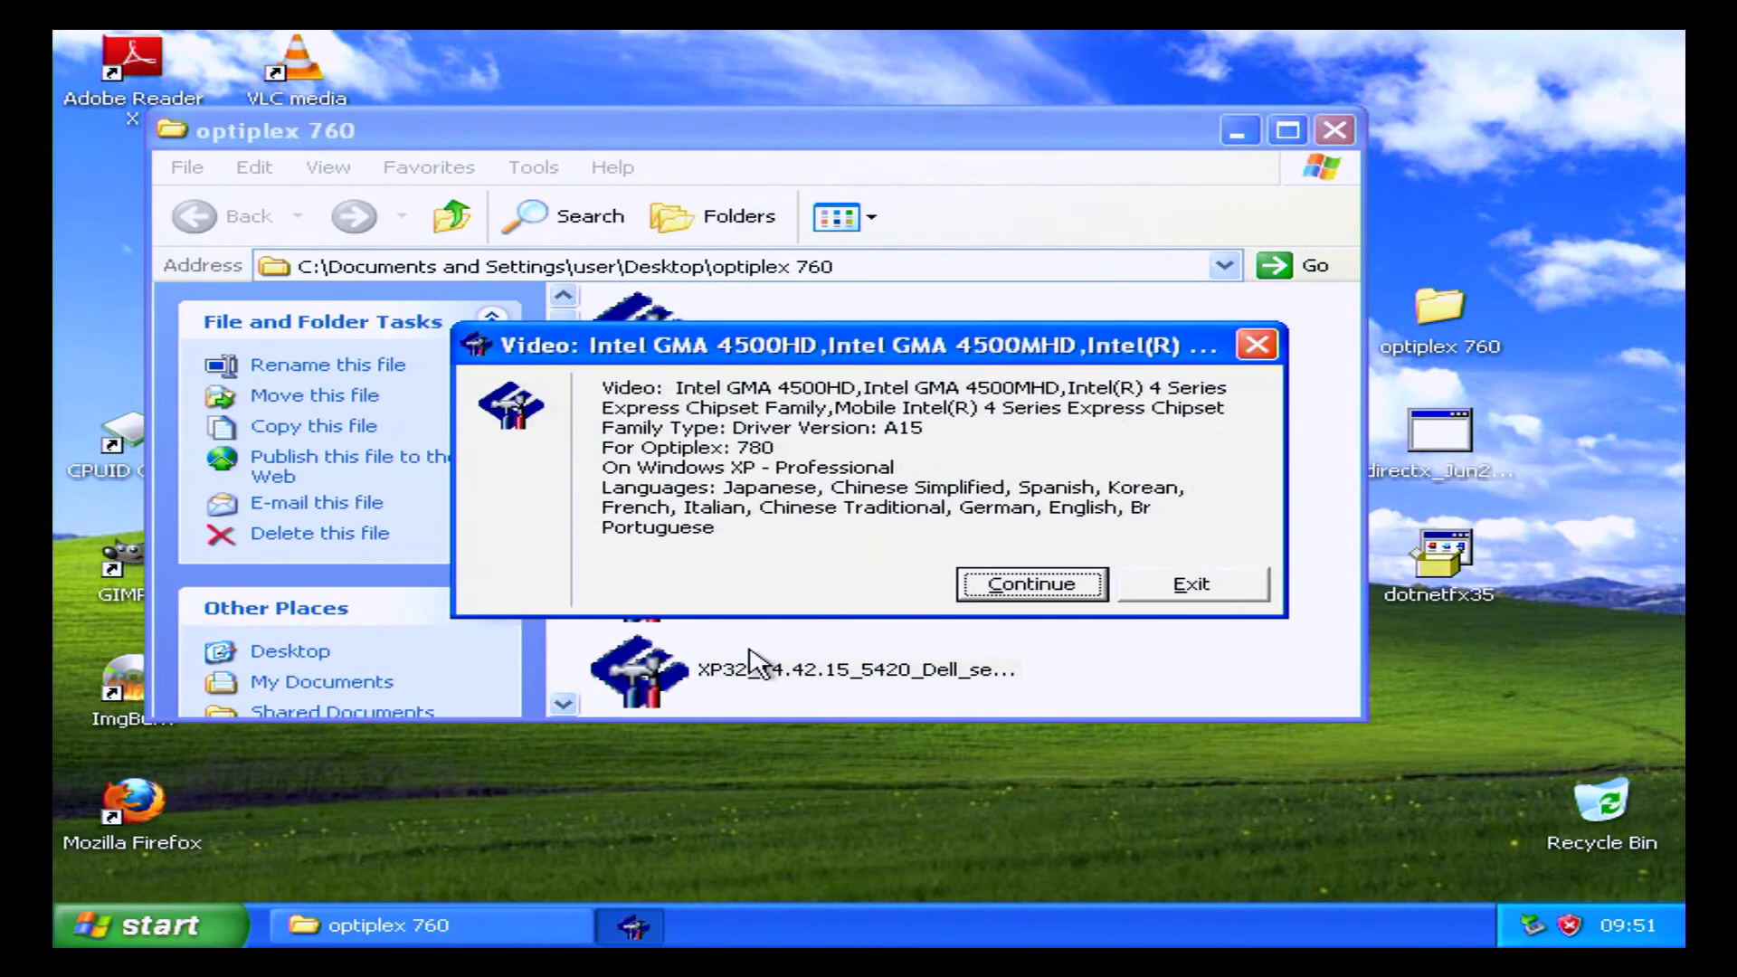
click(1040, 587)
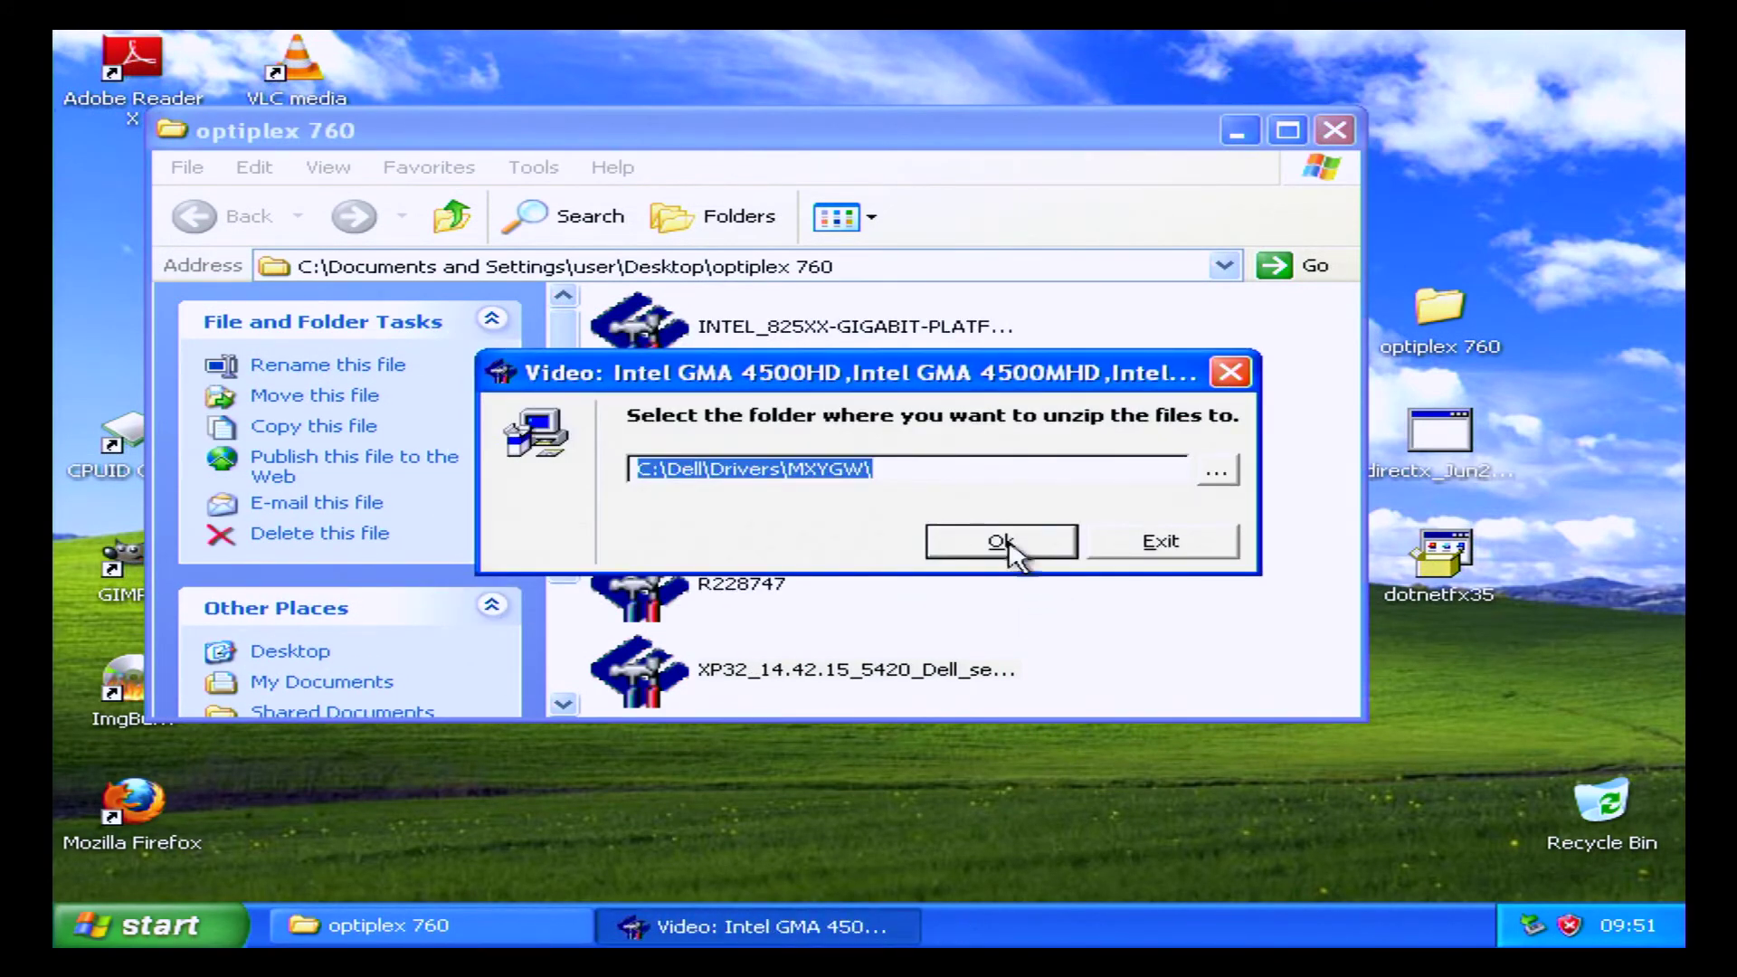
click(1007, 545)
click(1001, 546)
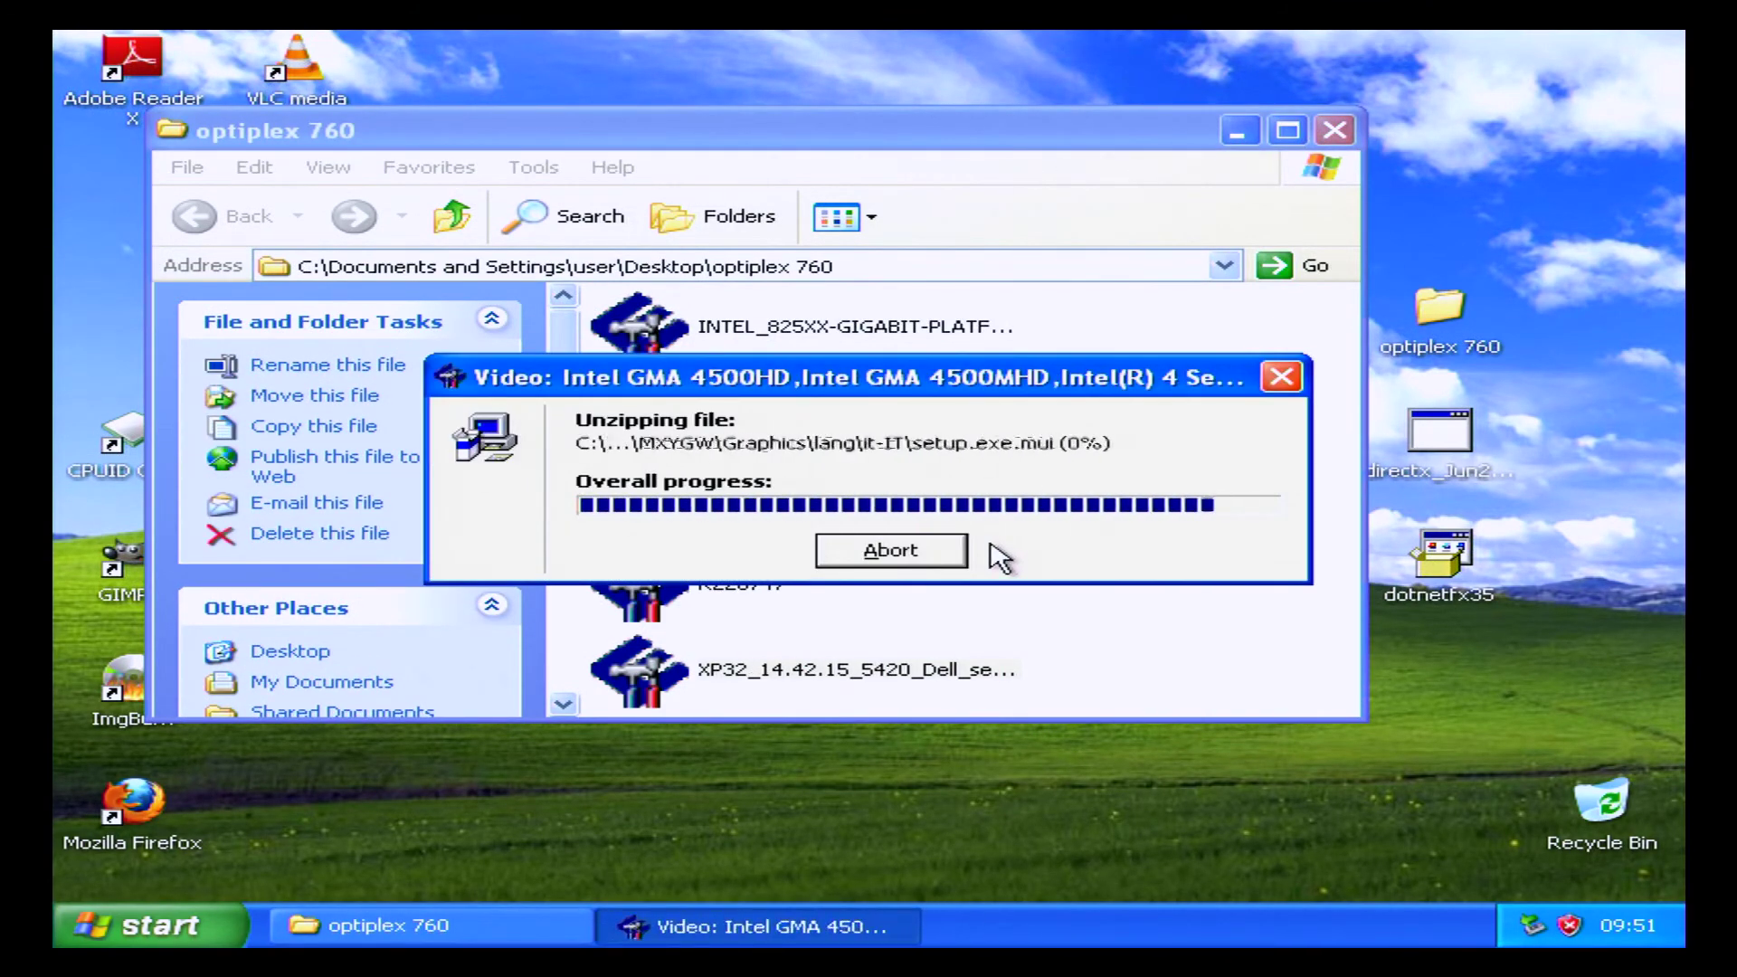
click(1094, 546)
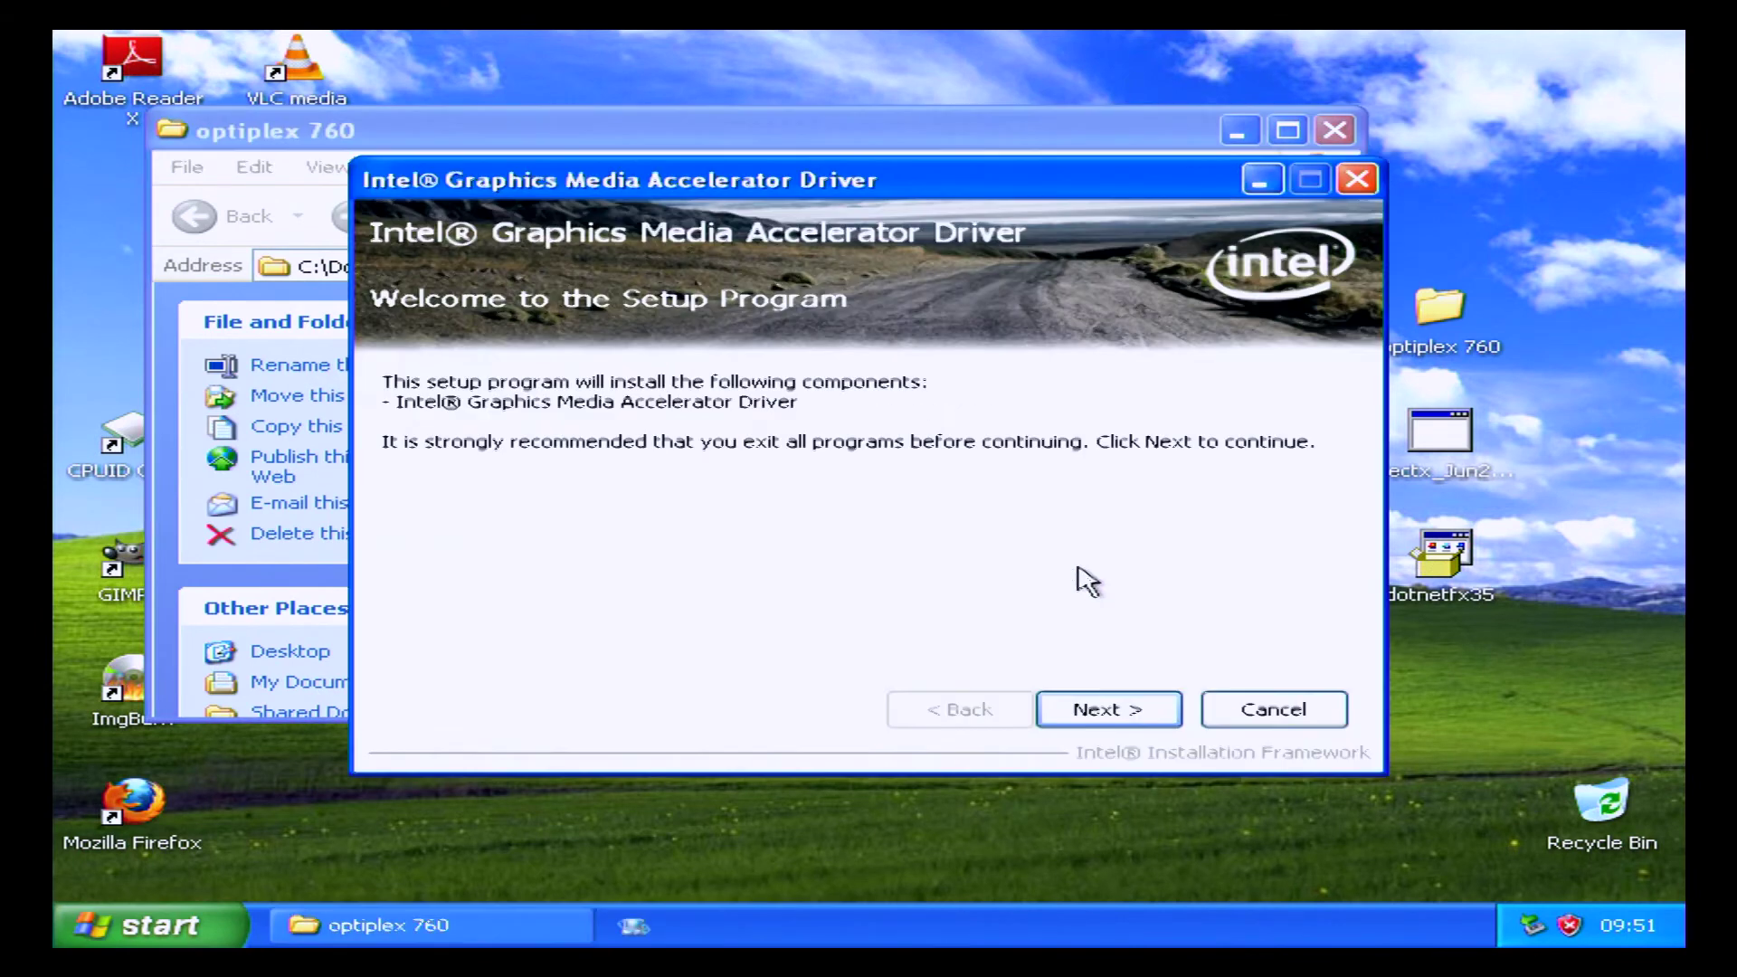
Install the Intel Graphics Media Accelerator Driver and finish its setup with the option to restart later.
click(1163, 718)
click(1152, 714)
click(1149, 717)
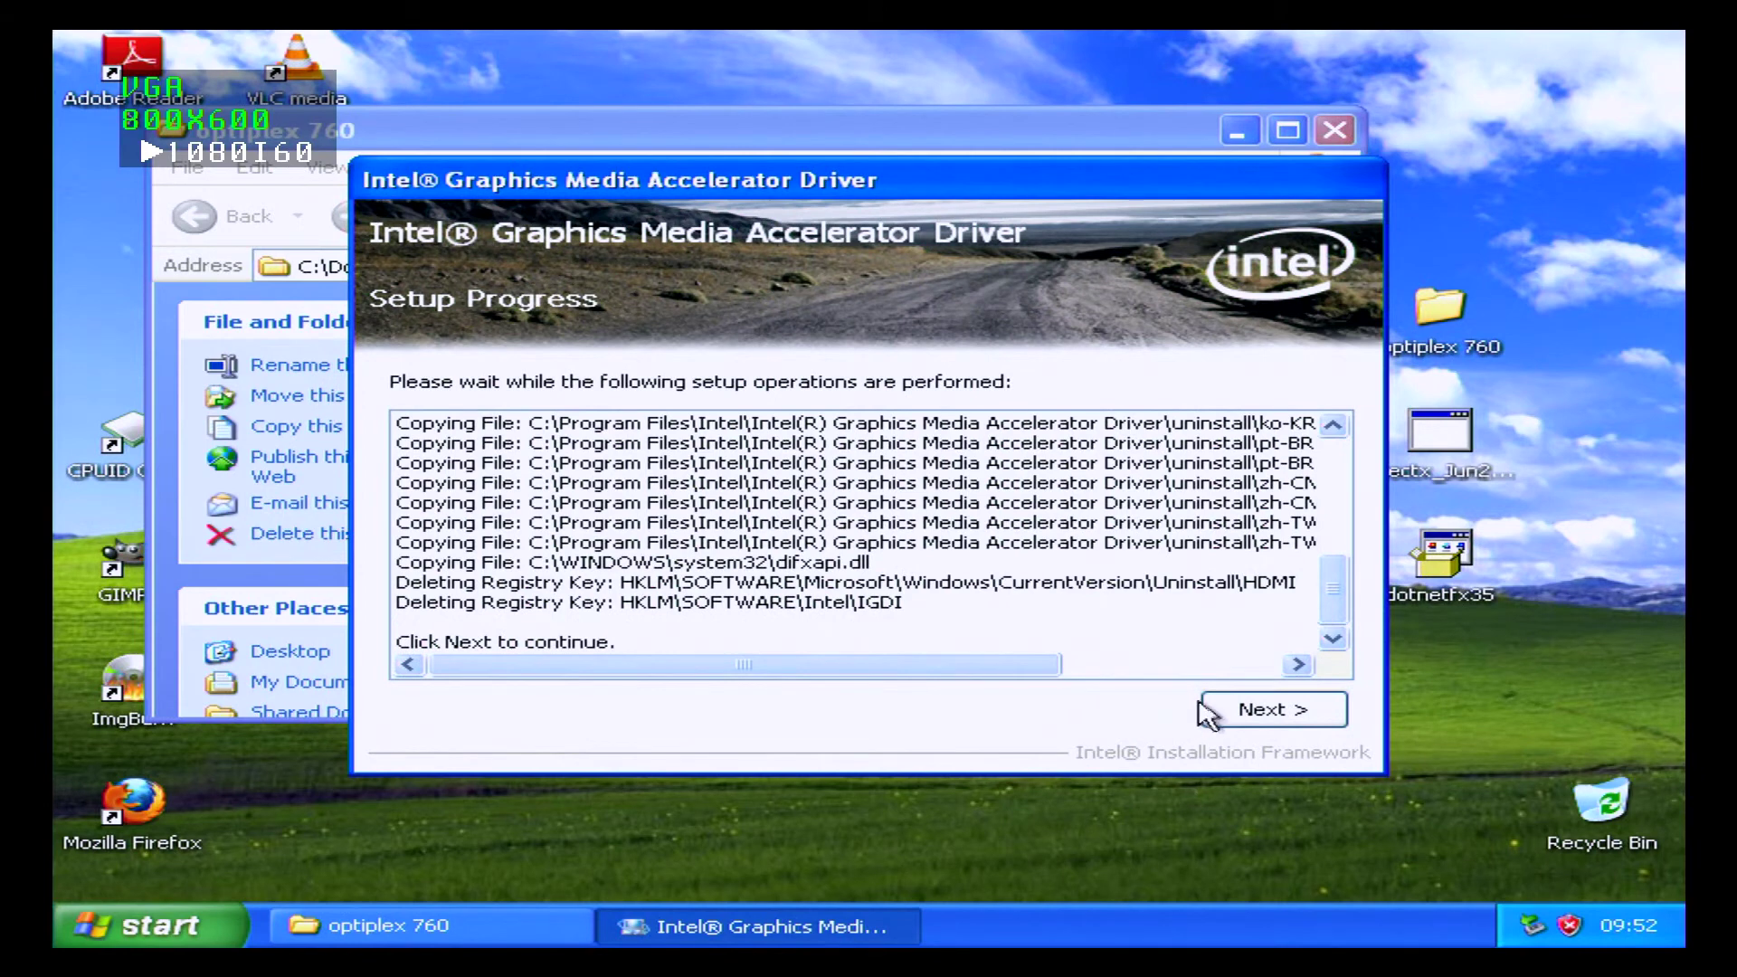
click(1235, 710)
click(657, 513)
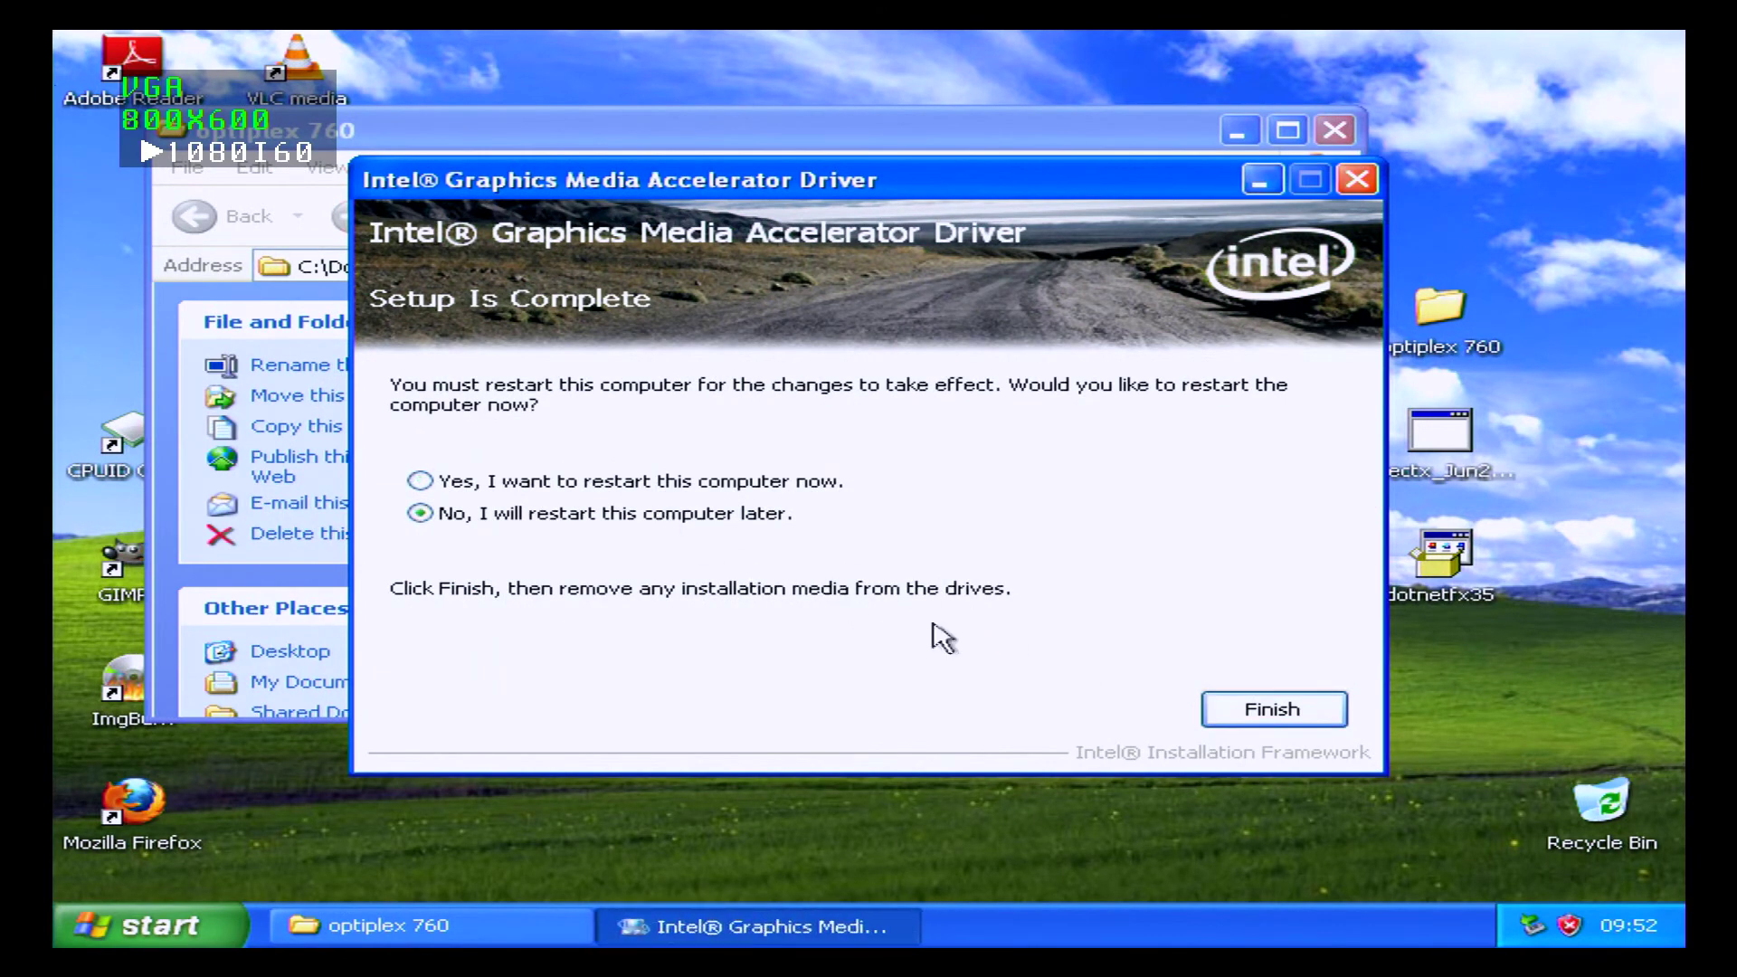
click(1252, 711)
click(1009, 579)
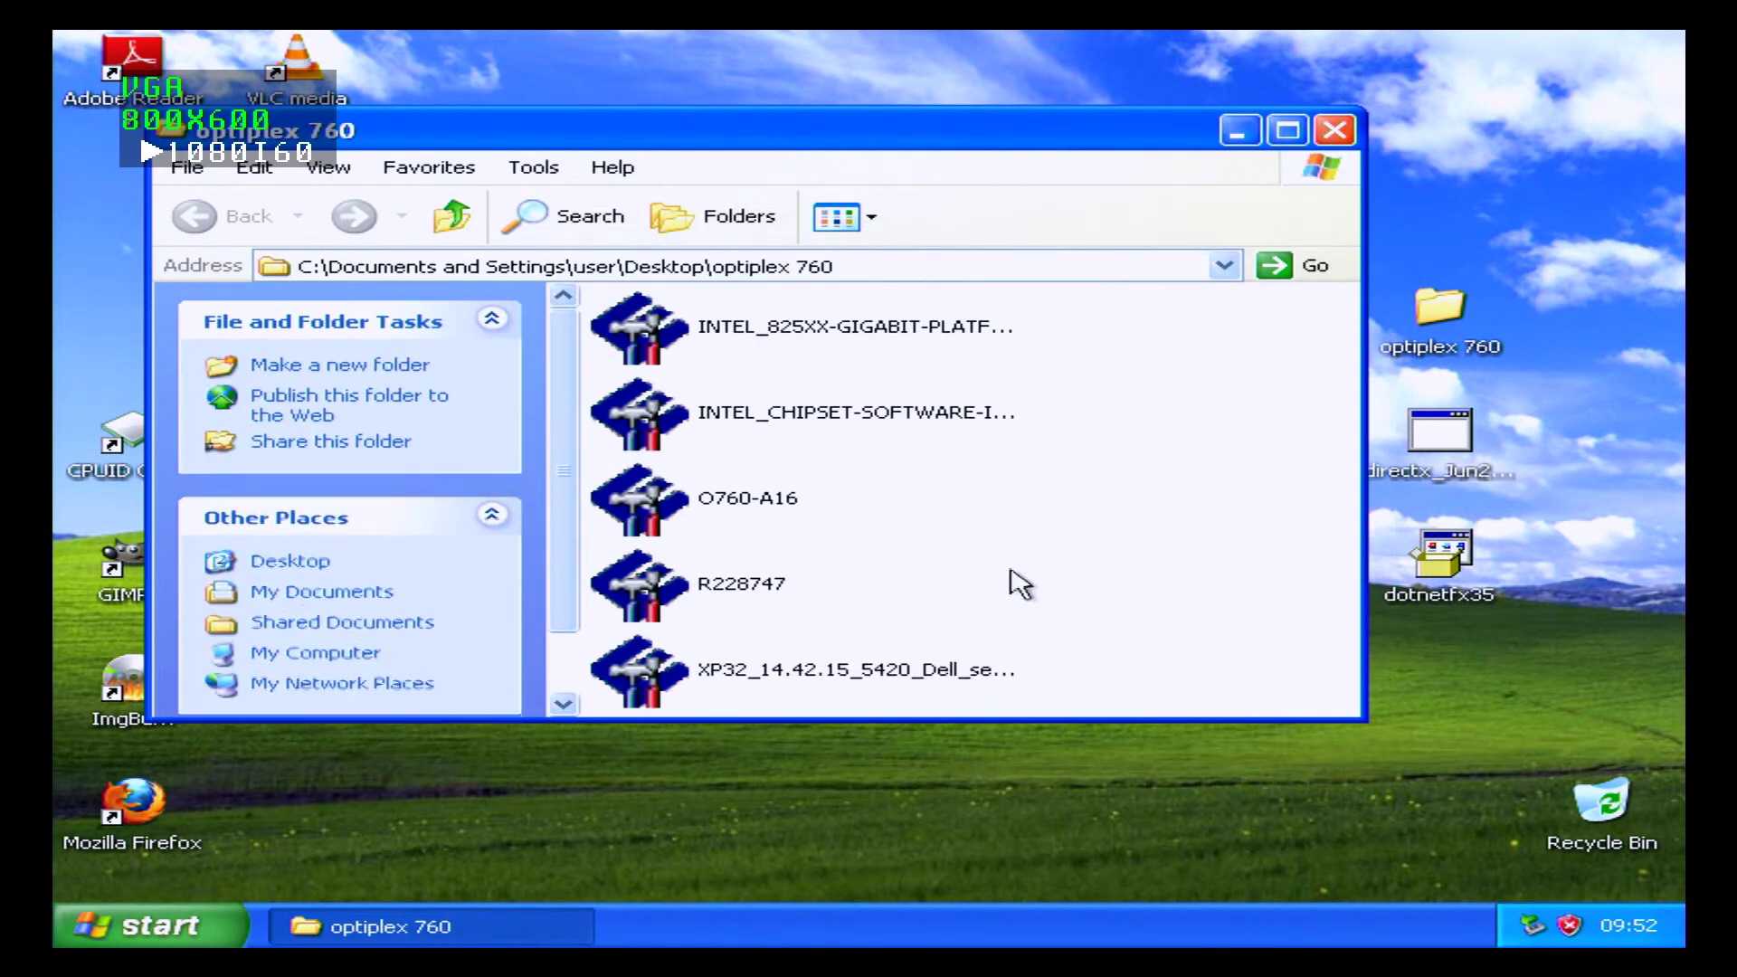
Check the BIOS revisions in the O760-A16 flash utility, cancel the upgrade and close the optiplex 760 folder.
double_click(728, 498)
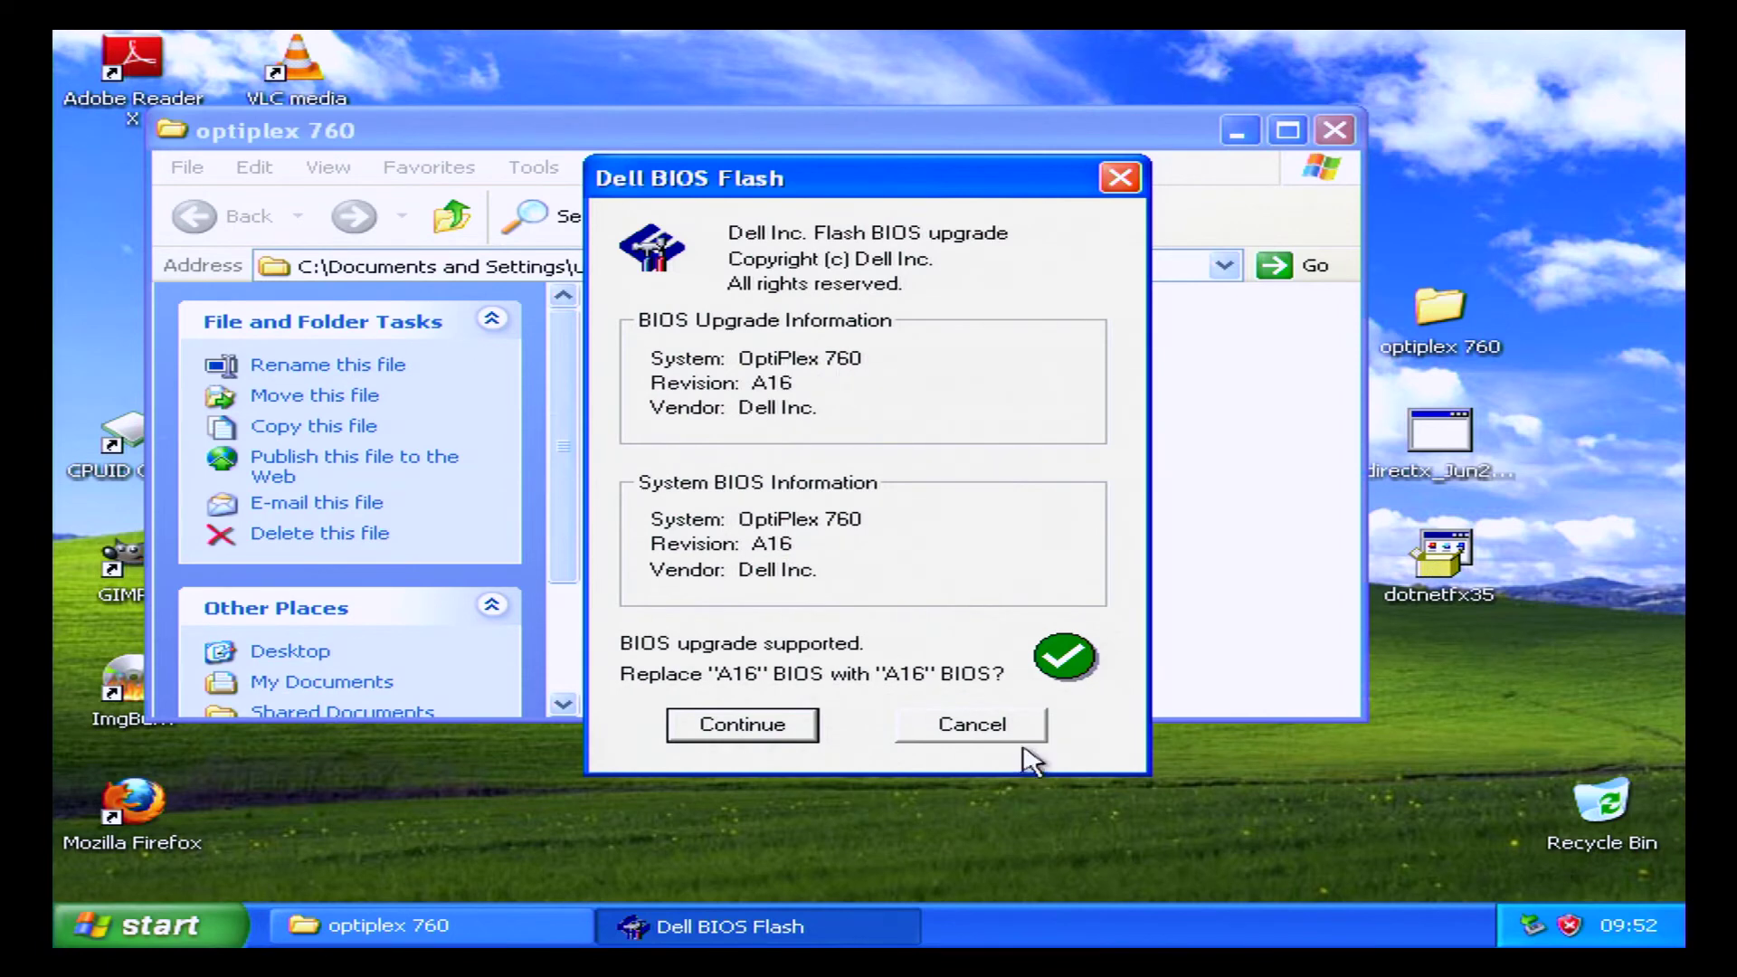
click(974, 723)
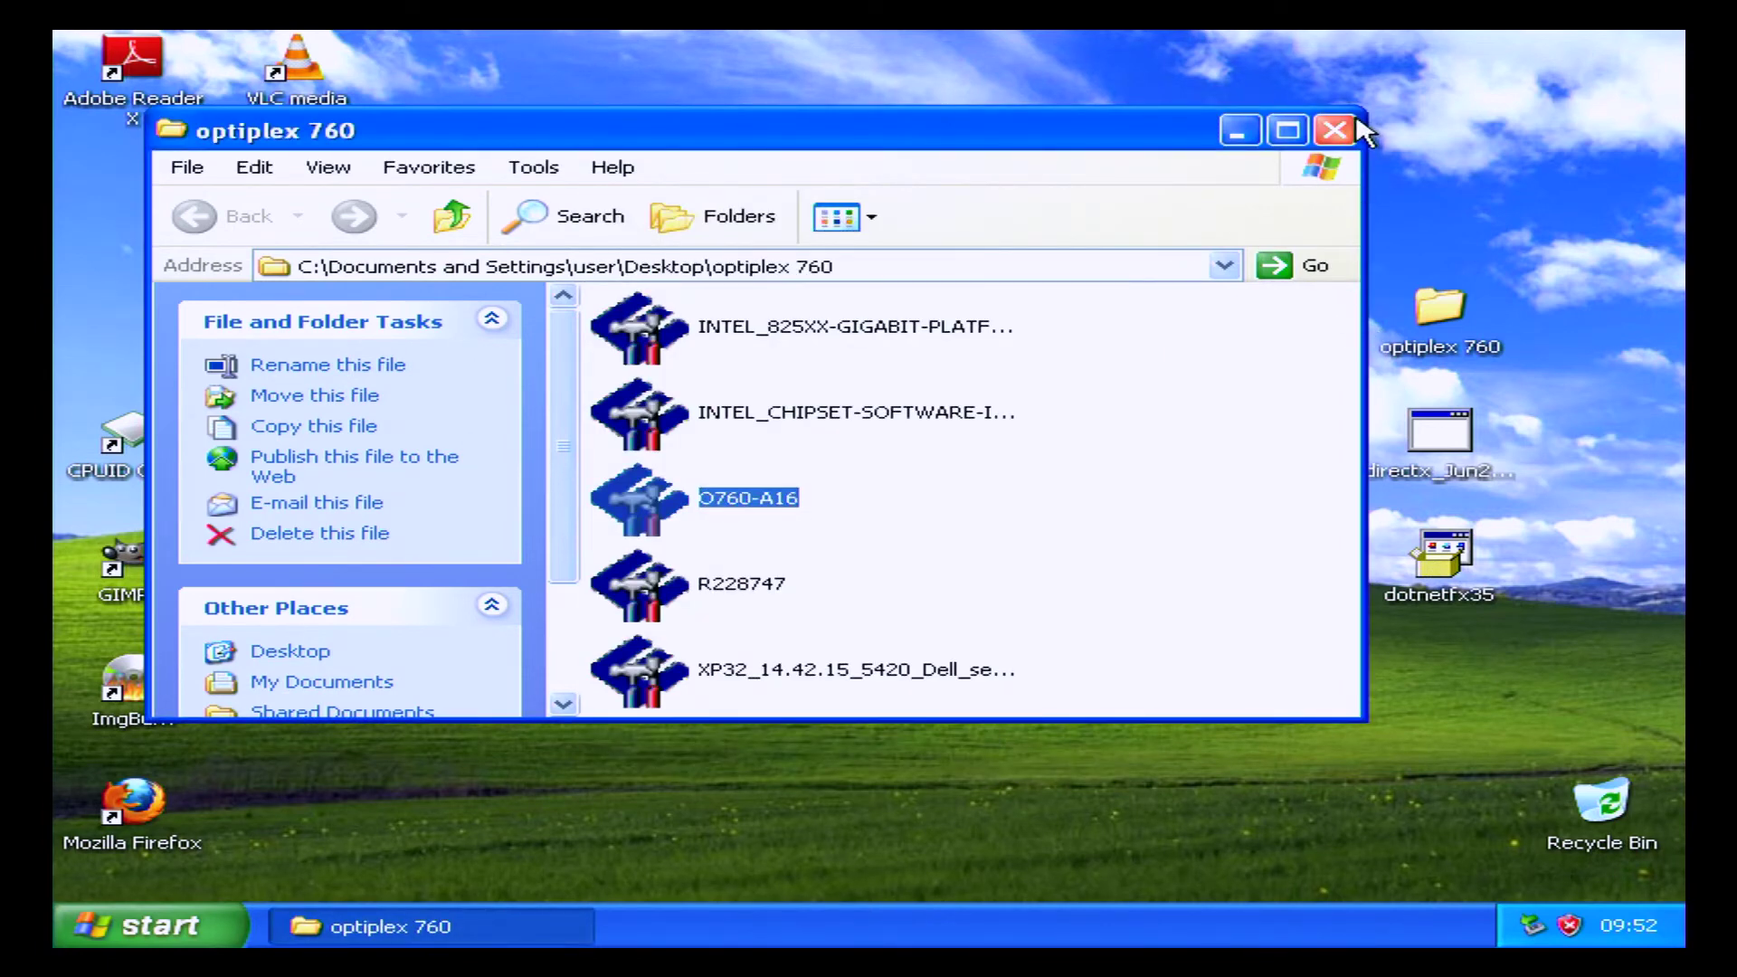
click(1334, 129)
Restart the computer to apply the installed drivers.
click(135, 925)
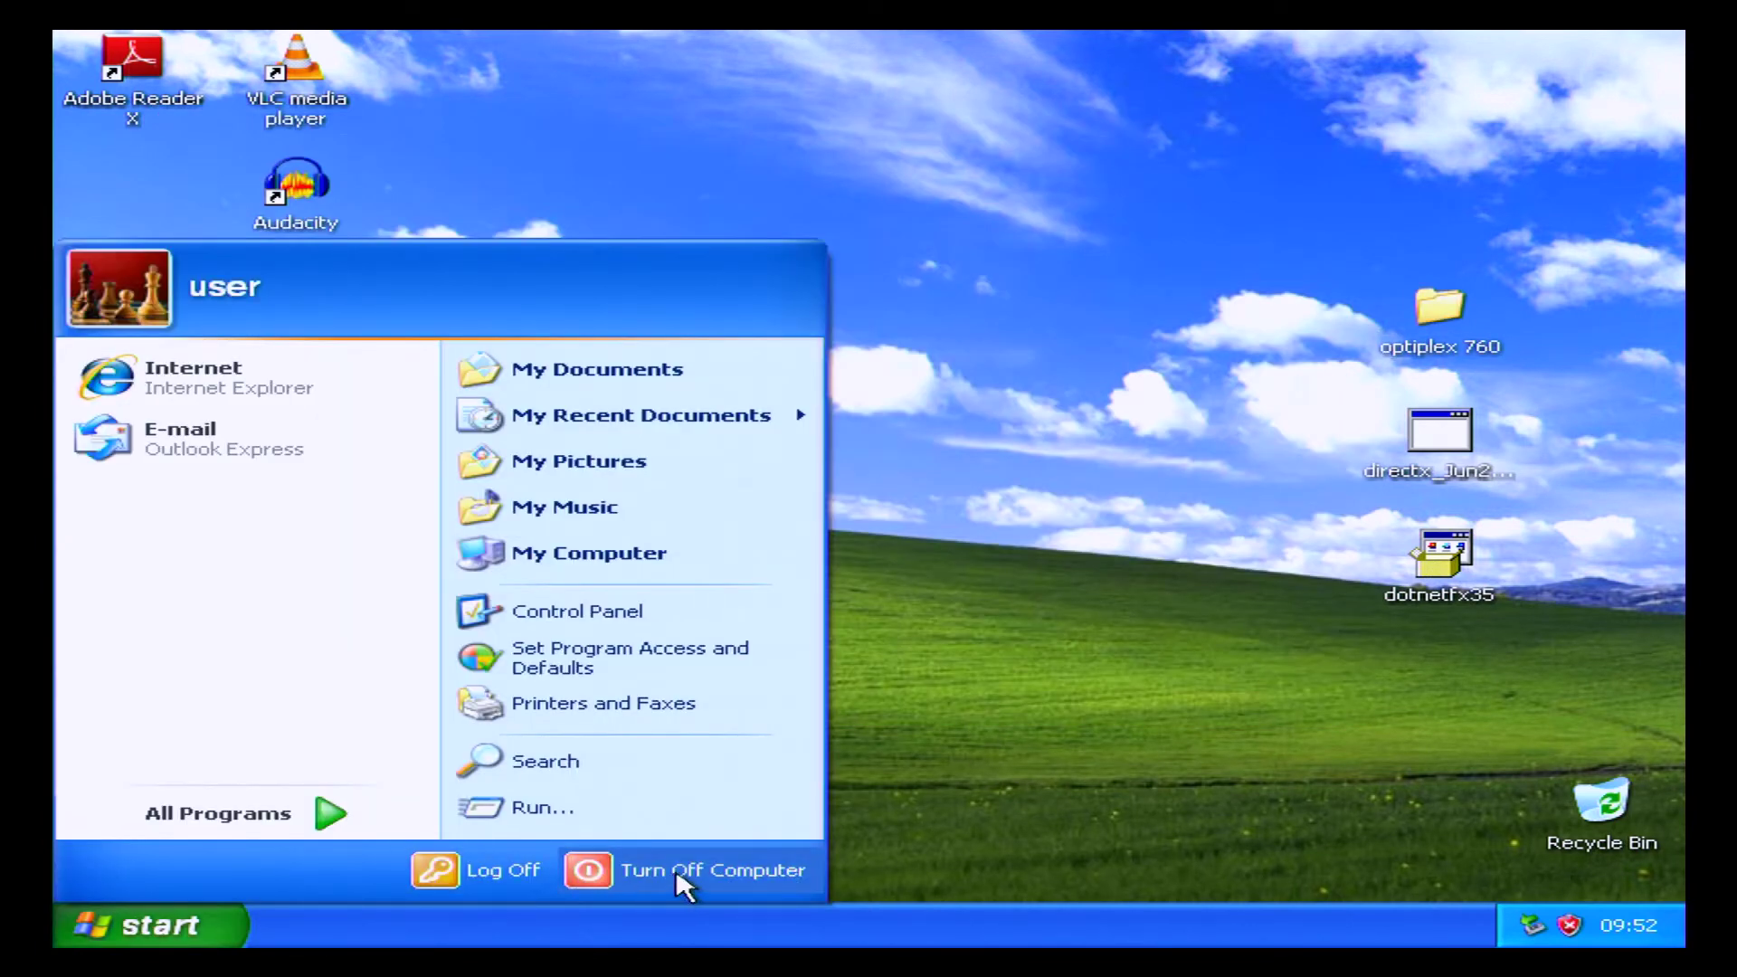
click(708, 870)
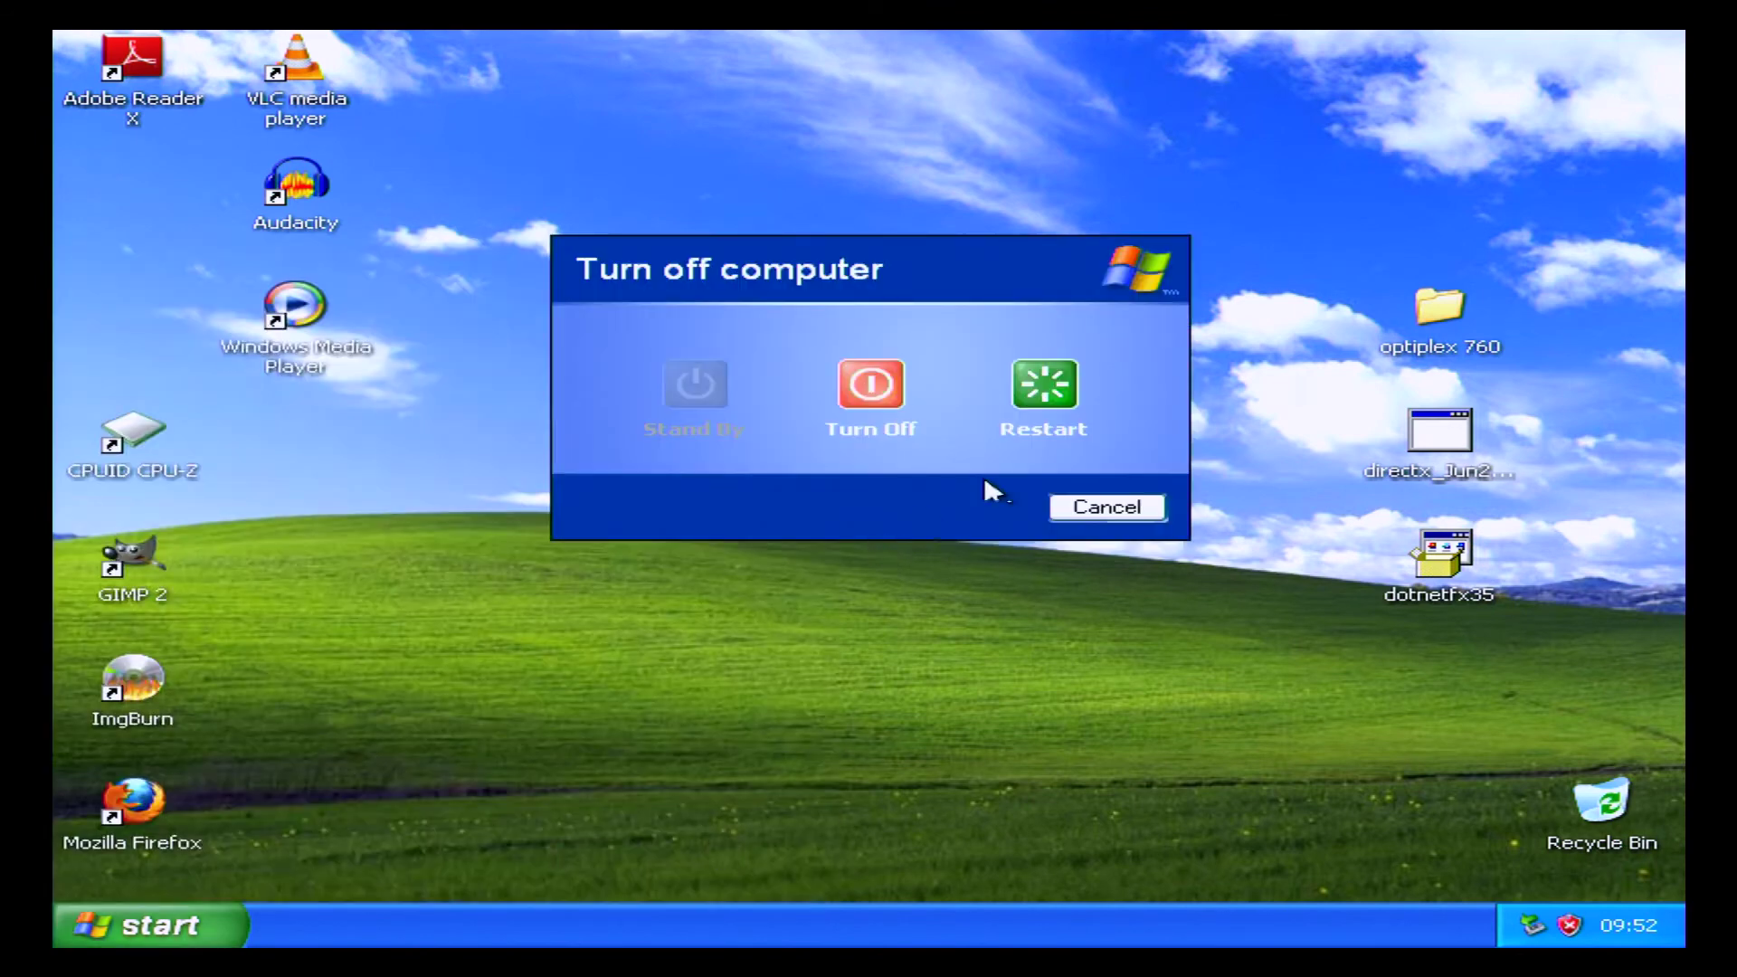
click(1052, 398)
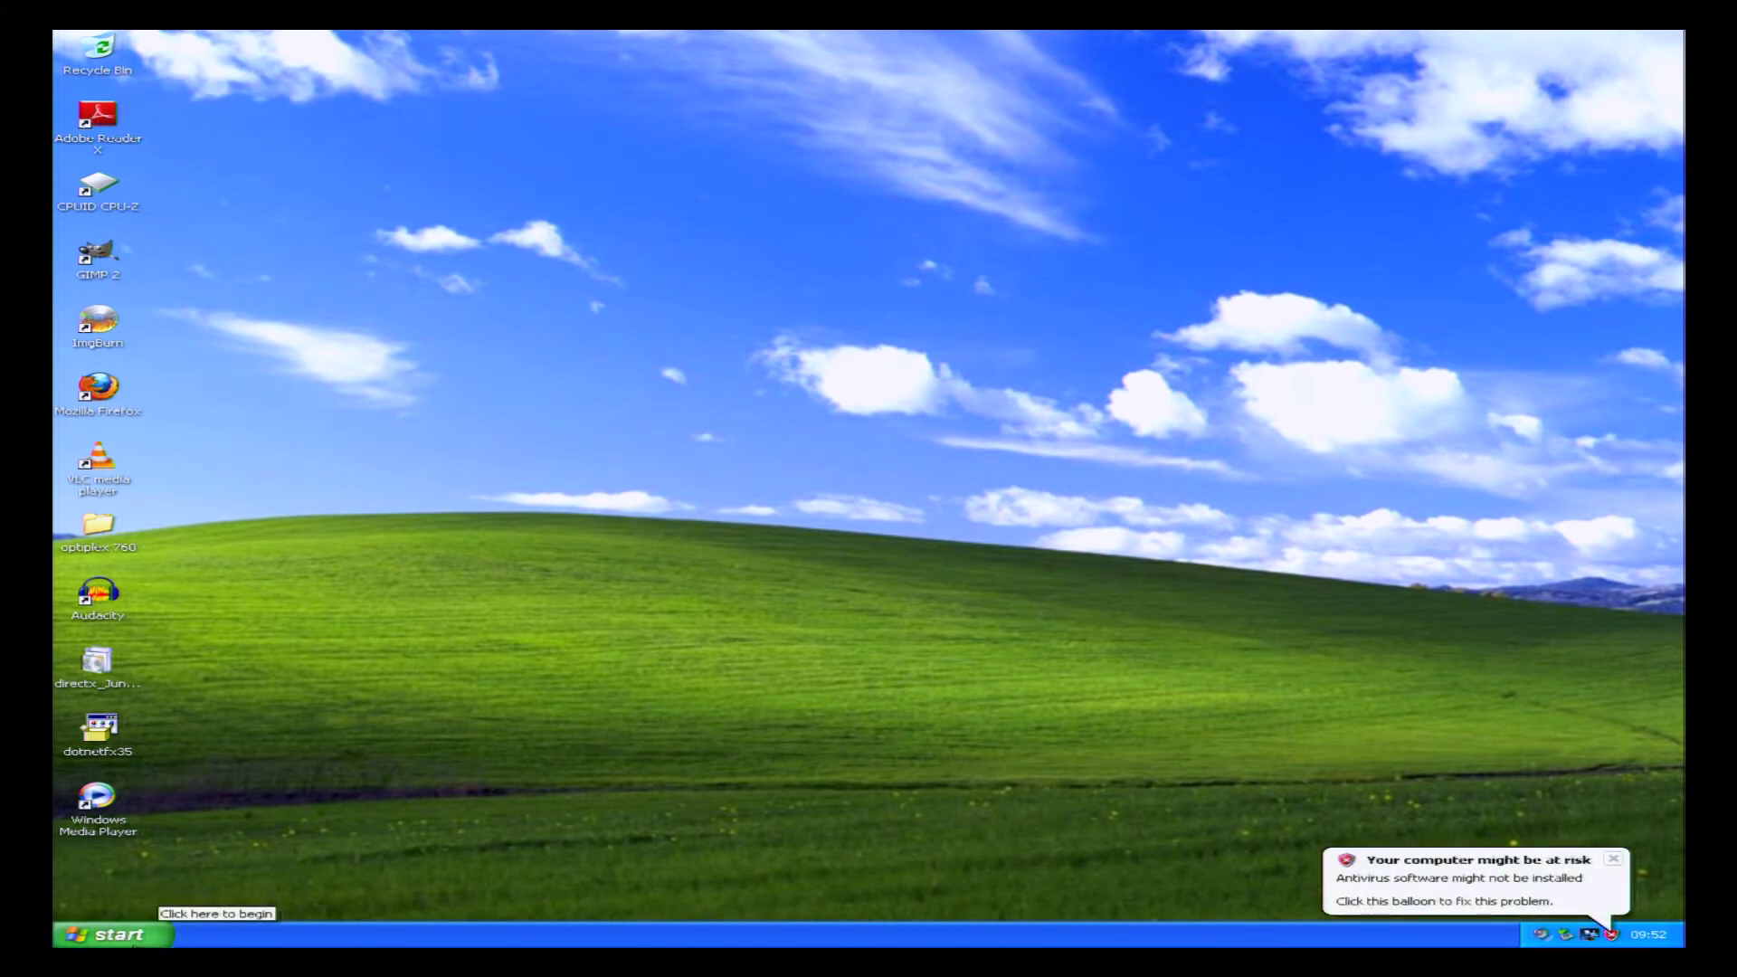
Open the system properties of My Computer.
click(132, 935)
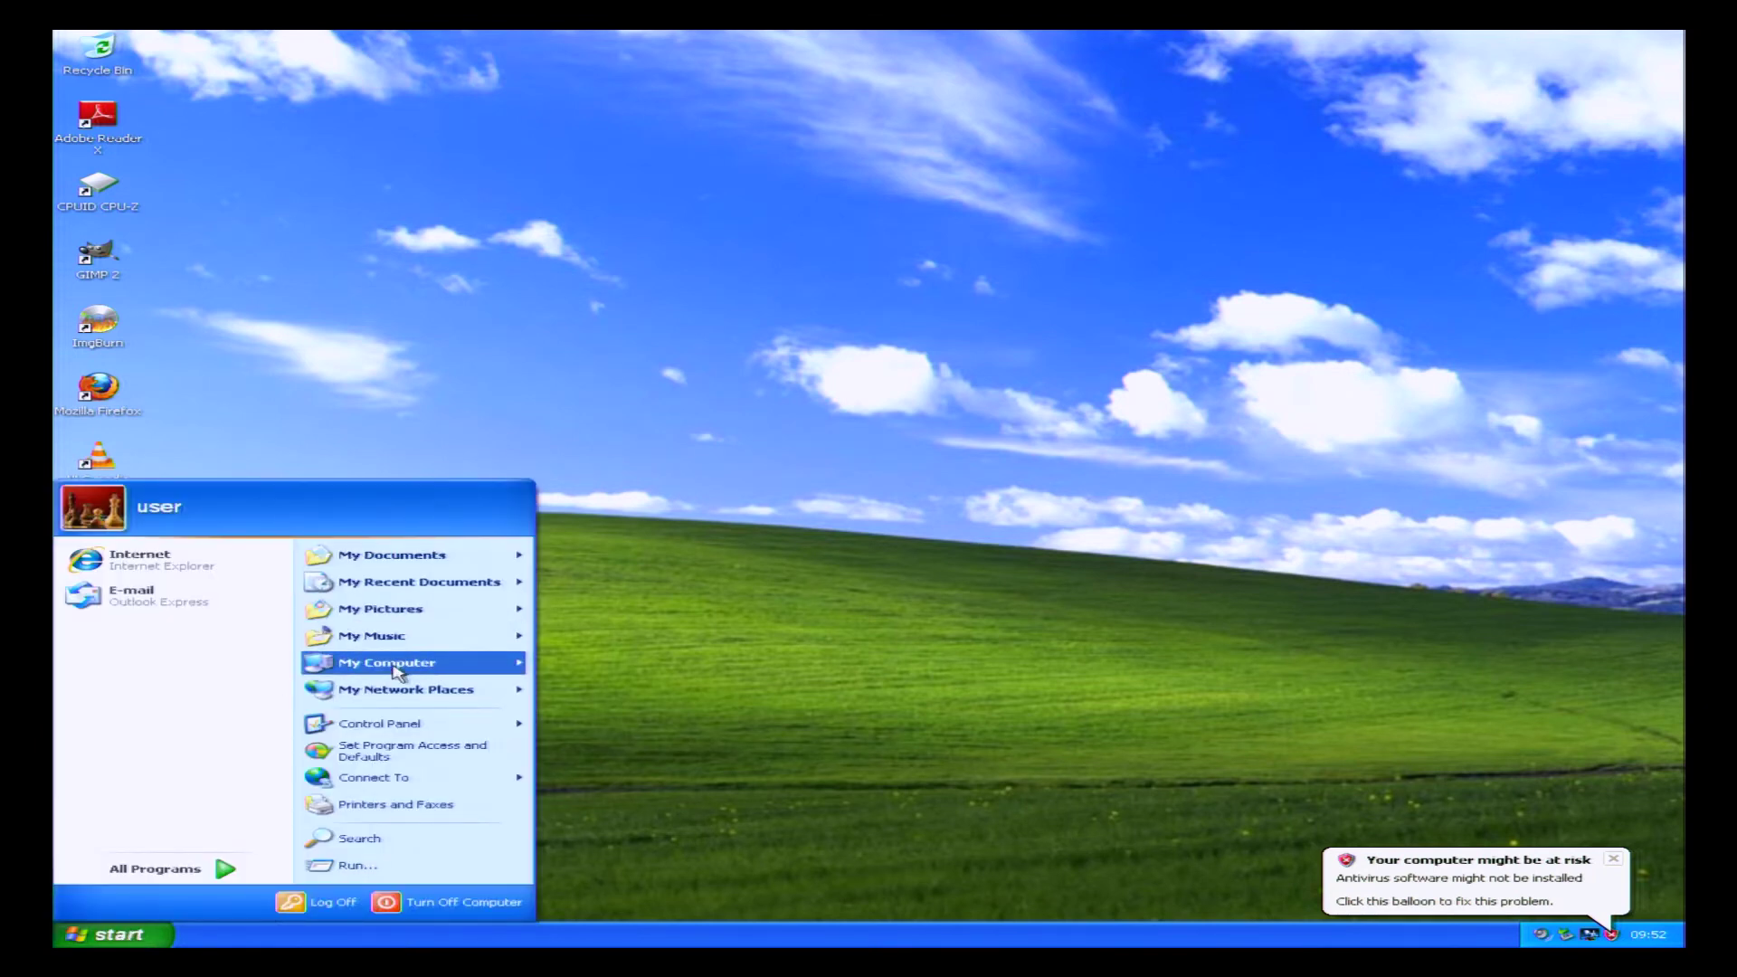
right_click(396, 671)
click(457, 825)
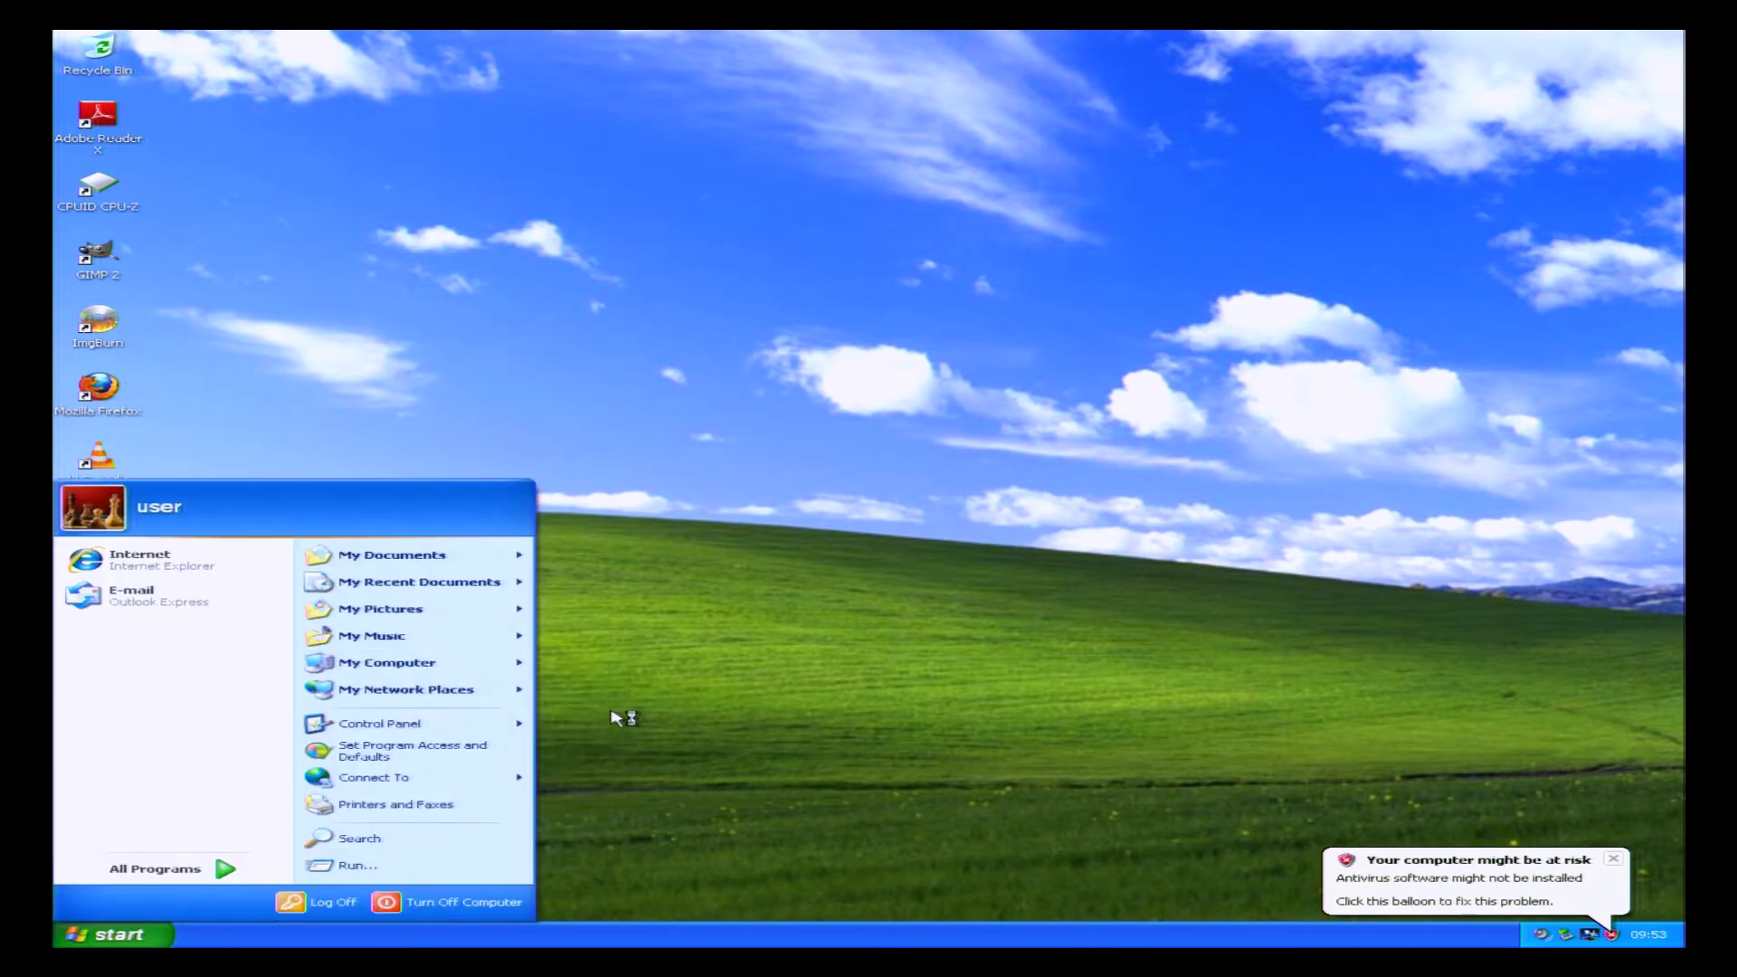
Set the screen resolution to 1024 by 768 pixels in the display properties and keep the new settings.
right_click(891, 336)
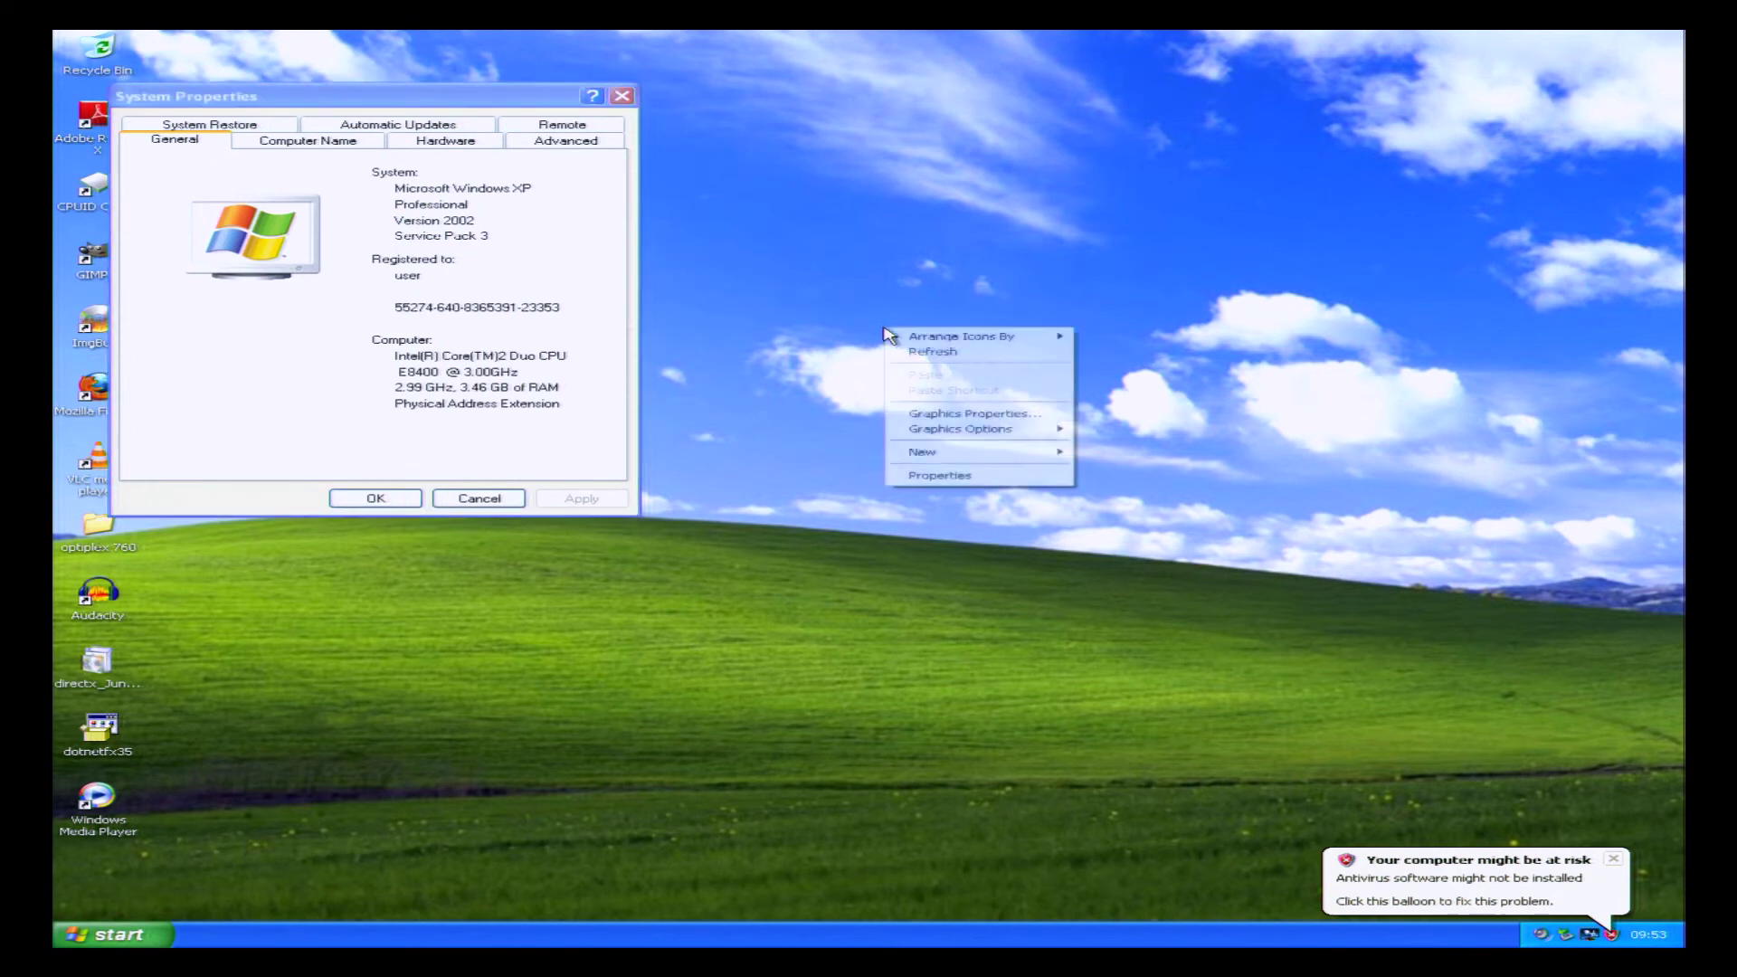
click(942, 476)
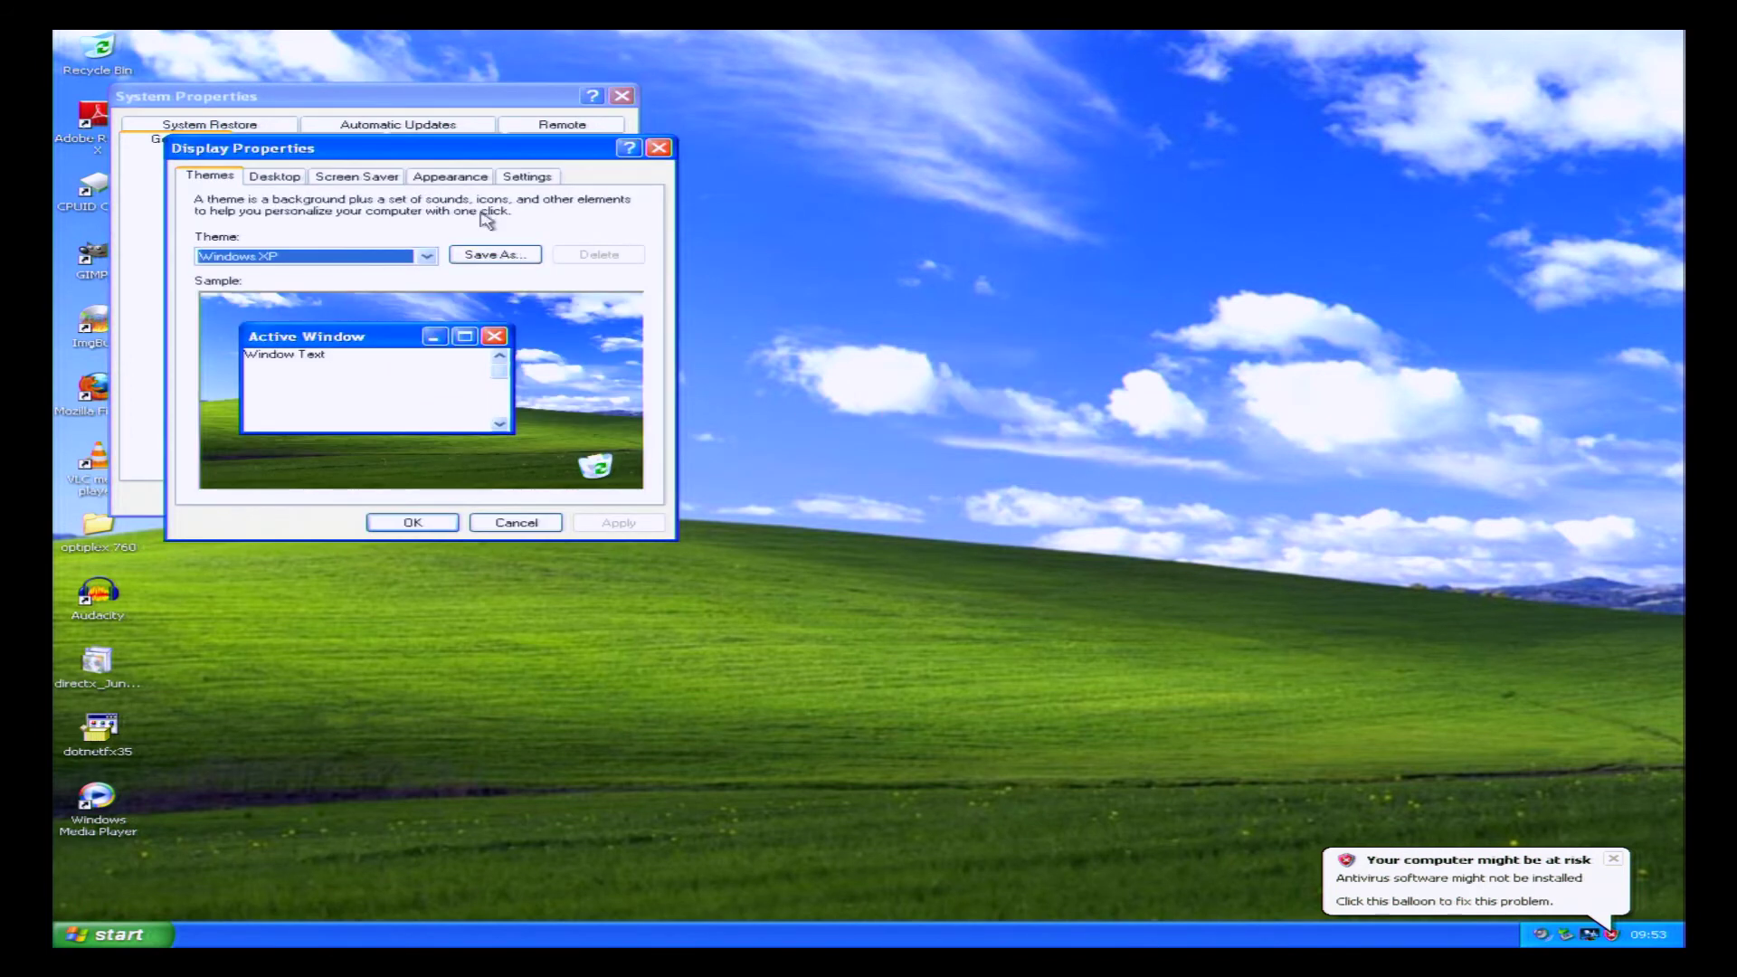
click(530, 178)
drag(302, 400, 269, 404)
click(619, 523)
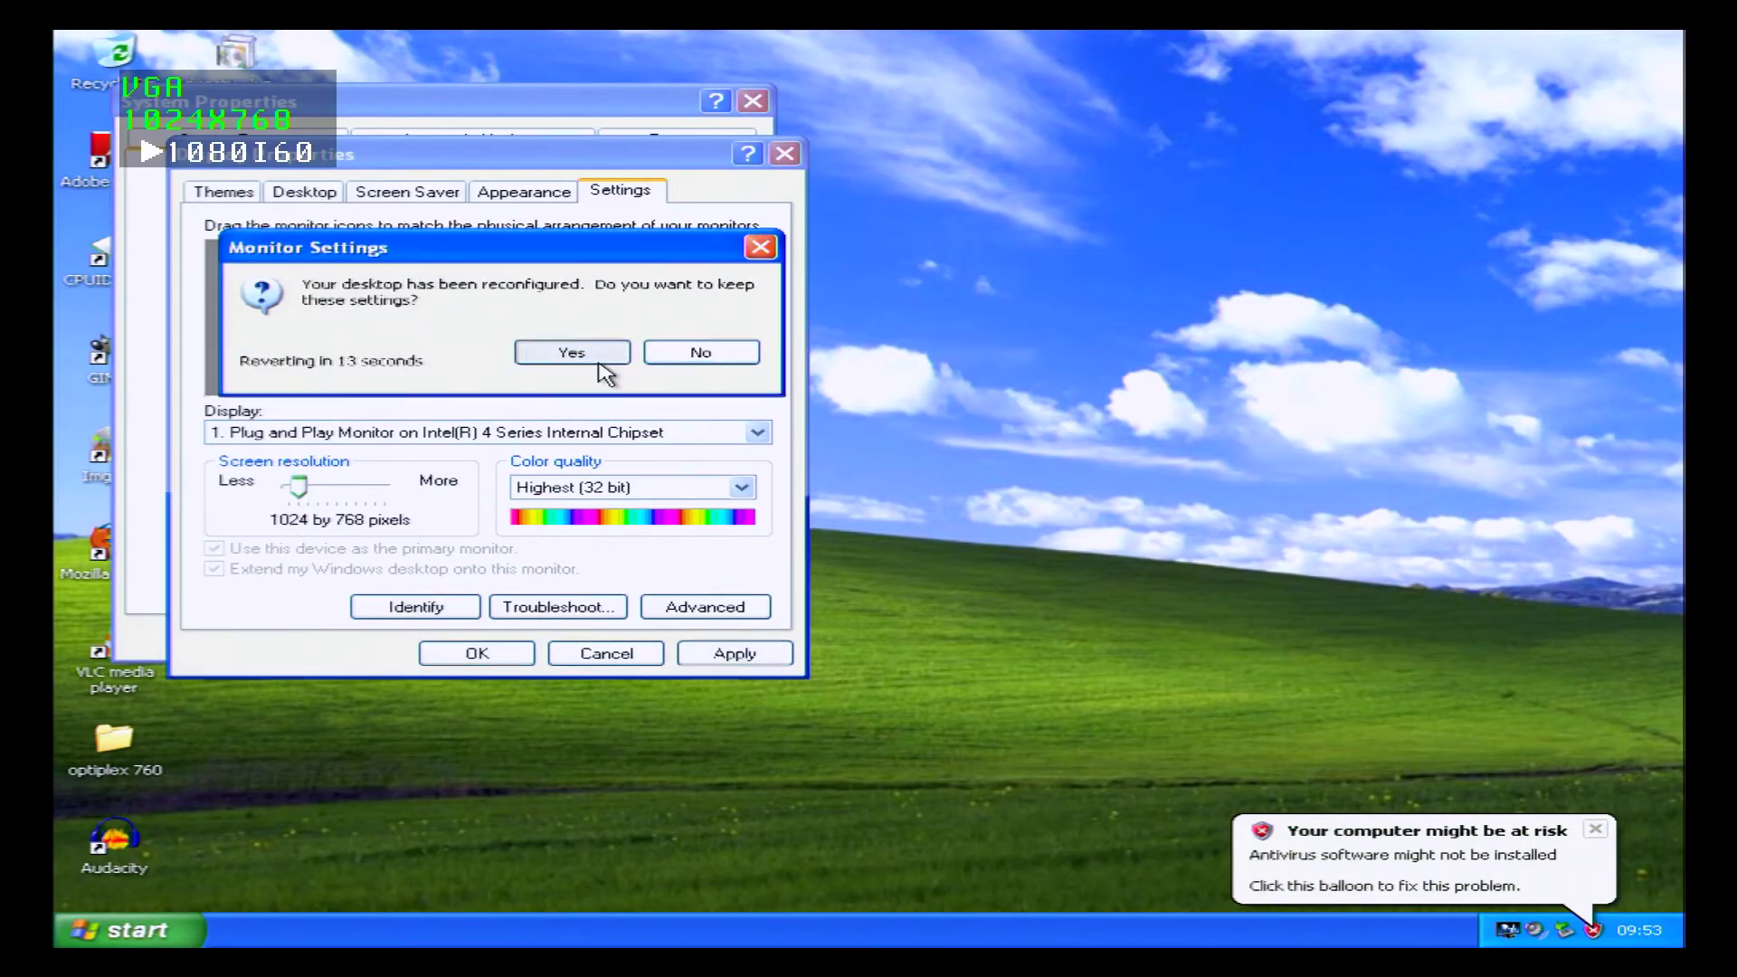
click(582, 353)
click(473, 653)
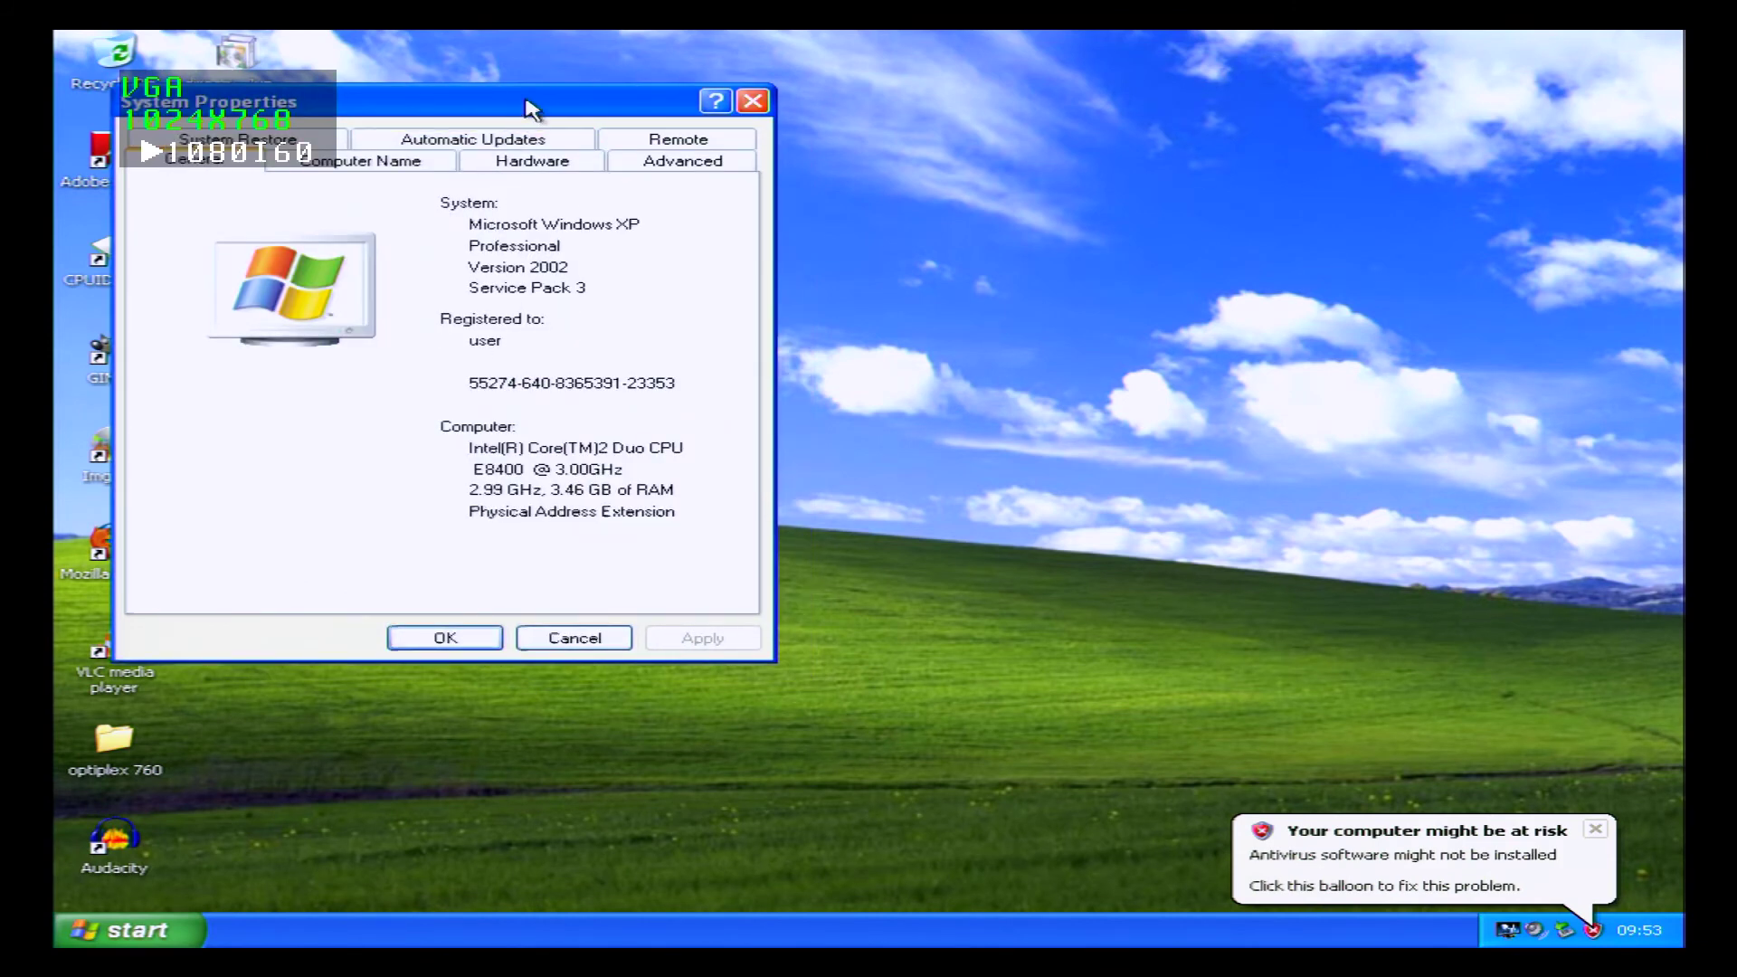
Check the sound controllers and display adapters in Device Manager, and close it together with System Properties.
drag(532, 110, 782, 141)
click(789, 191)
click(809, 322)
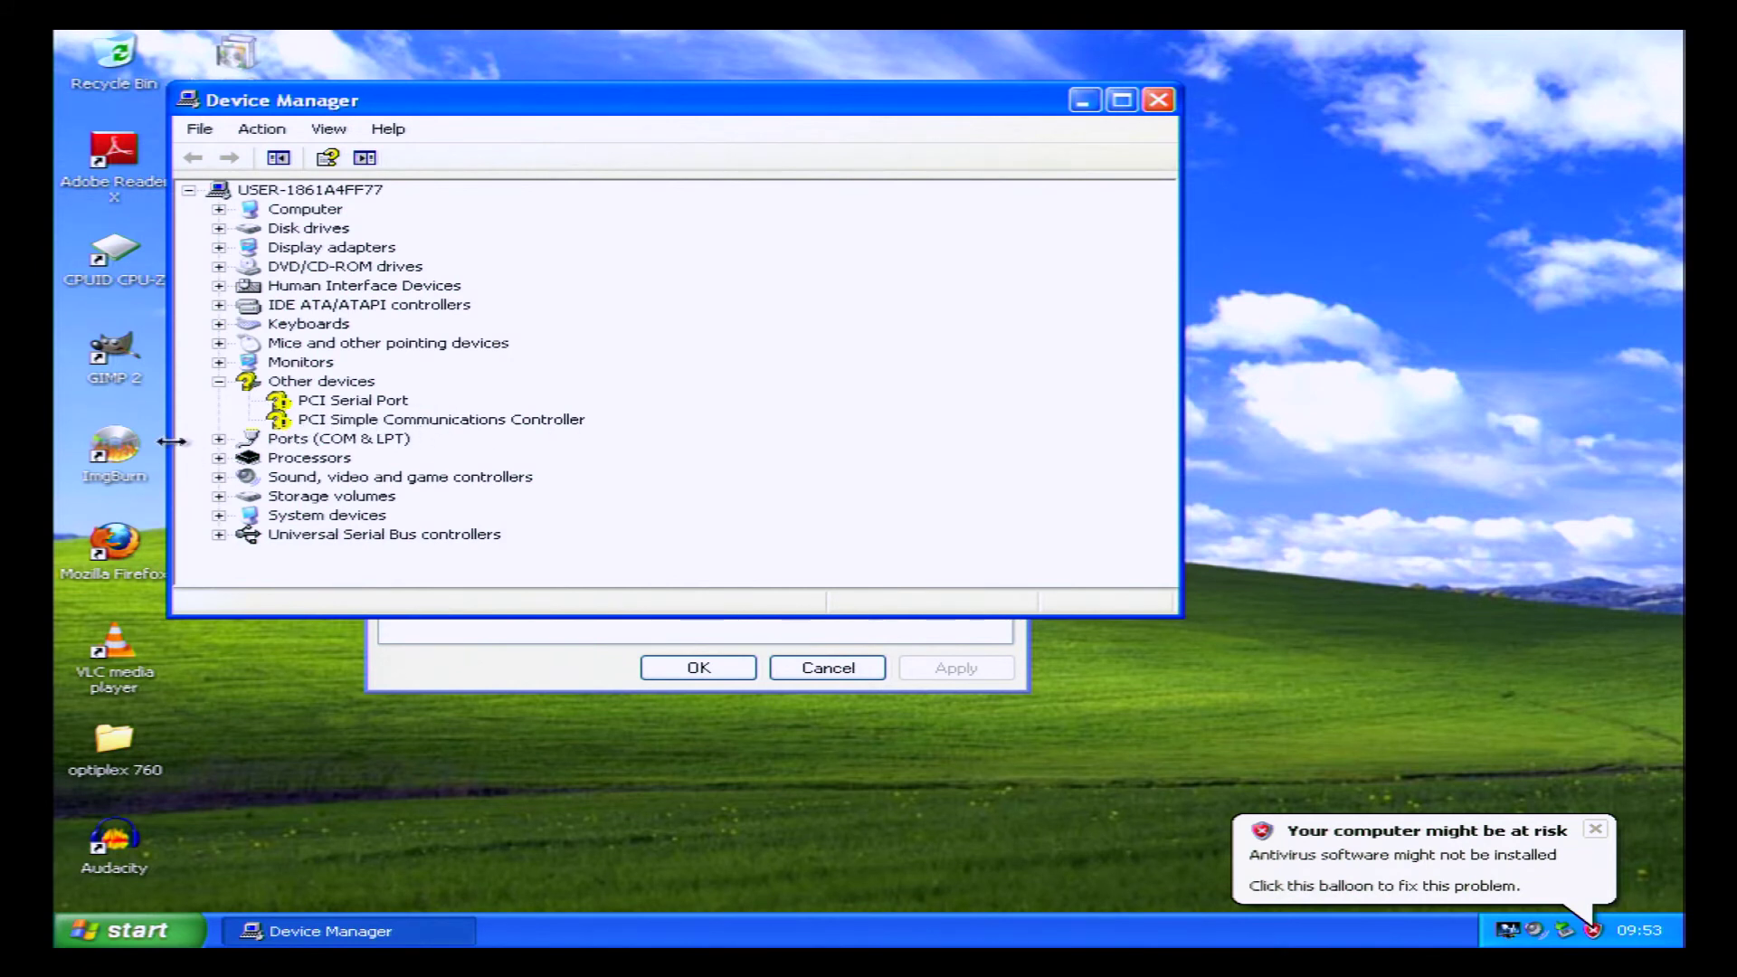
click(219, 477)
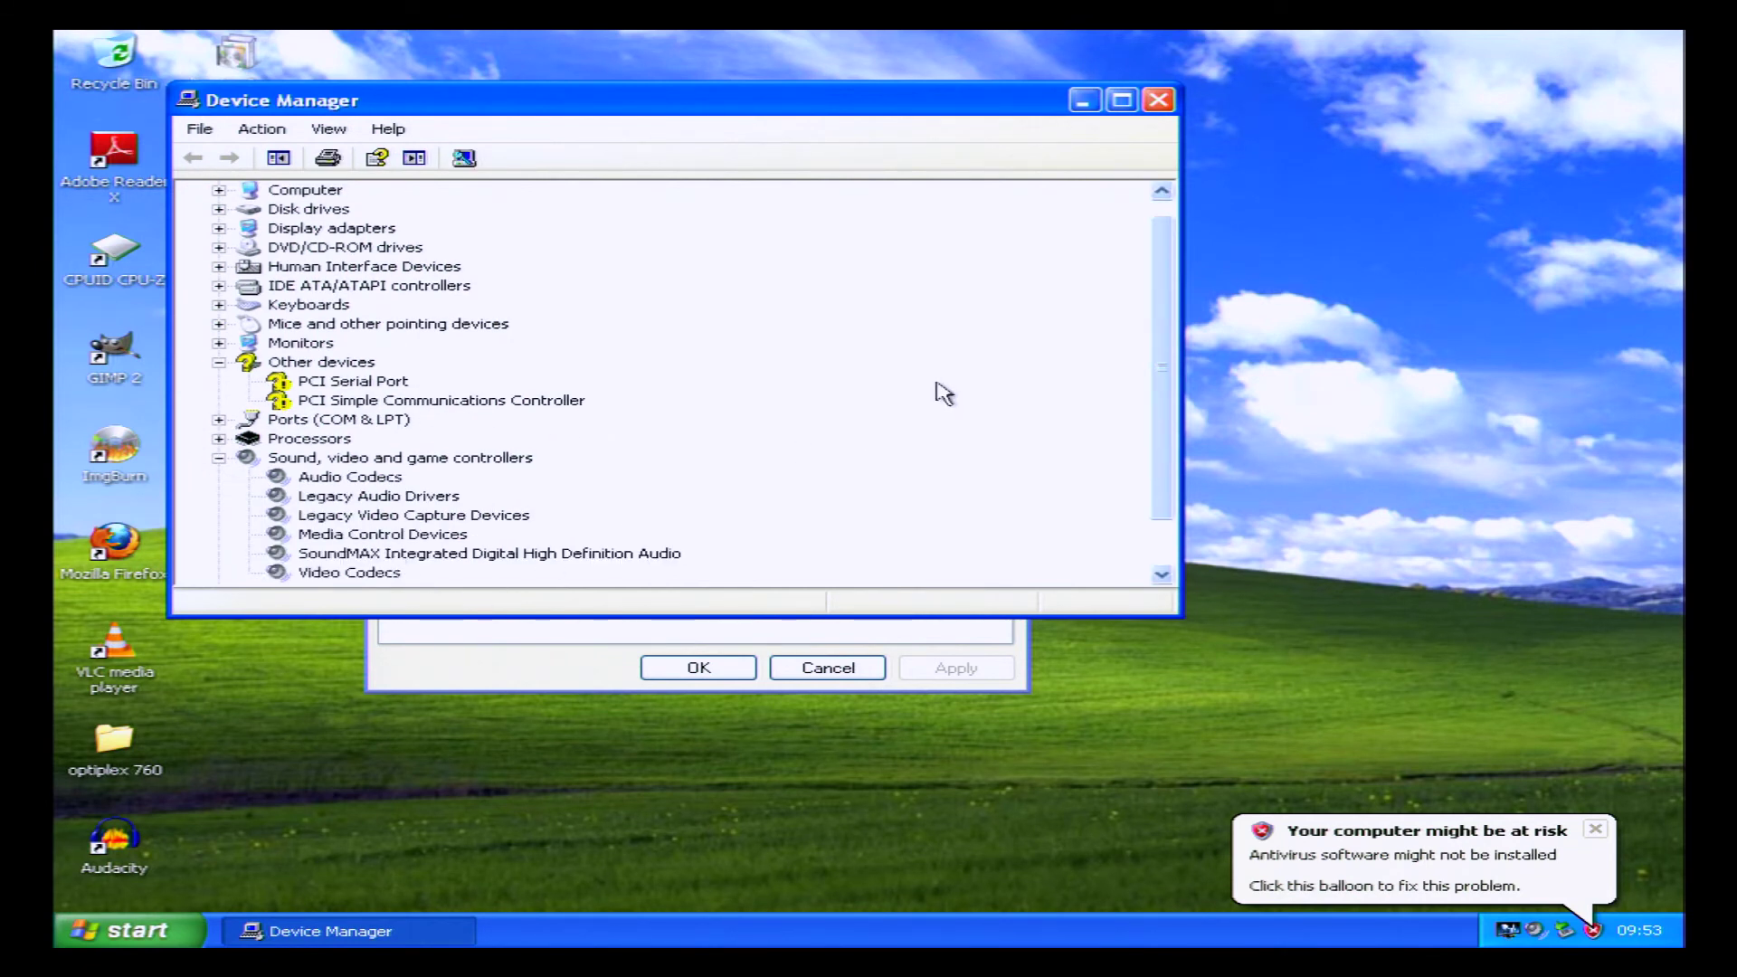
click(220, 229)
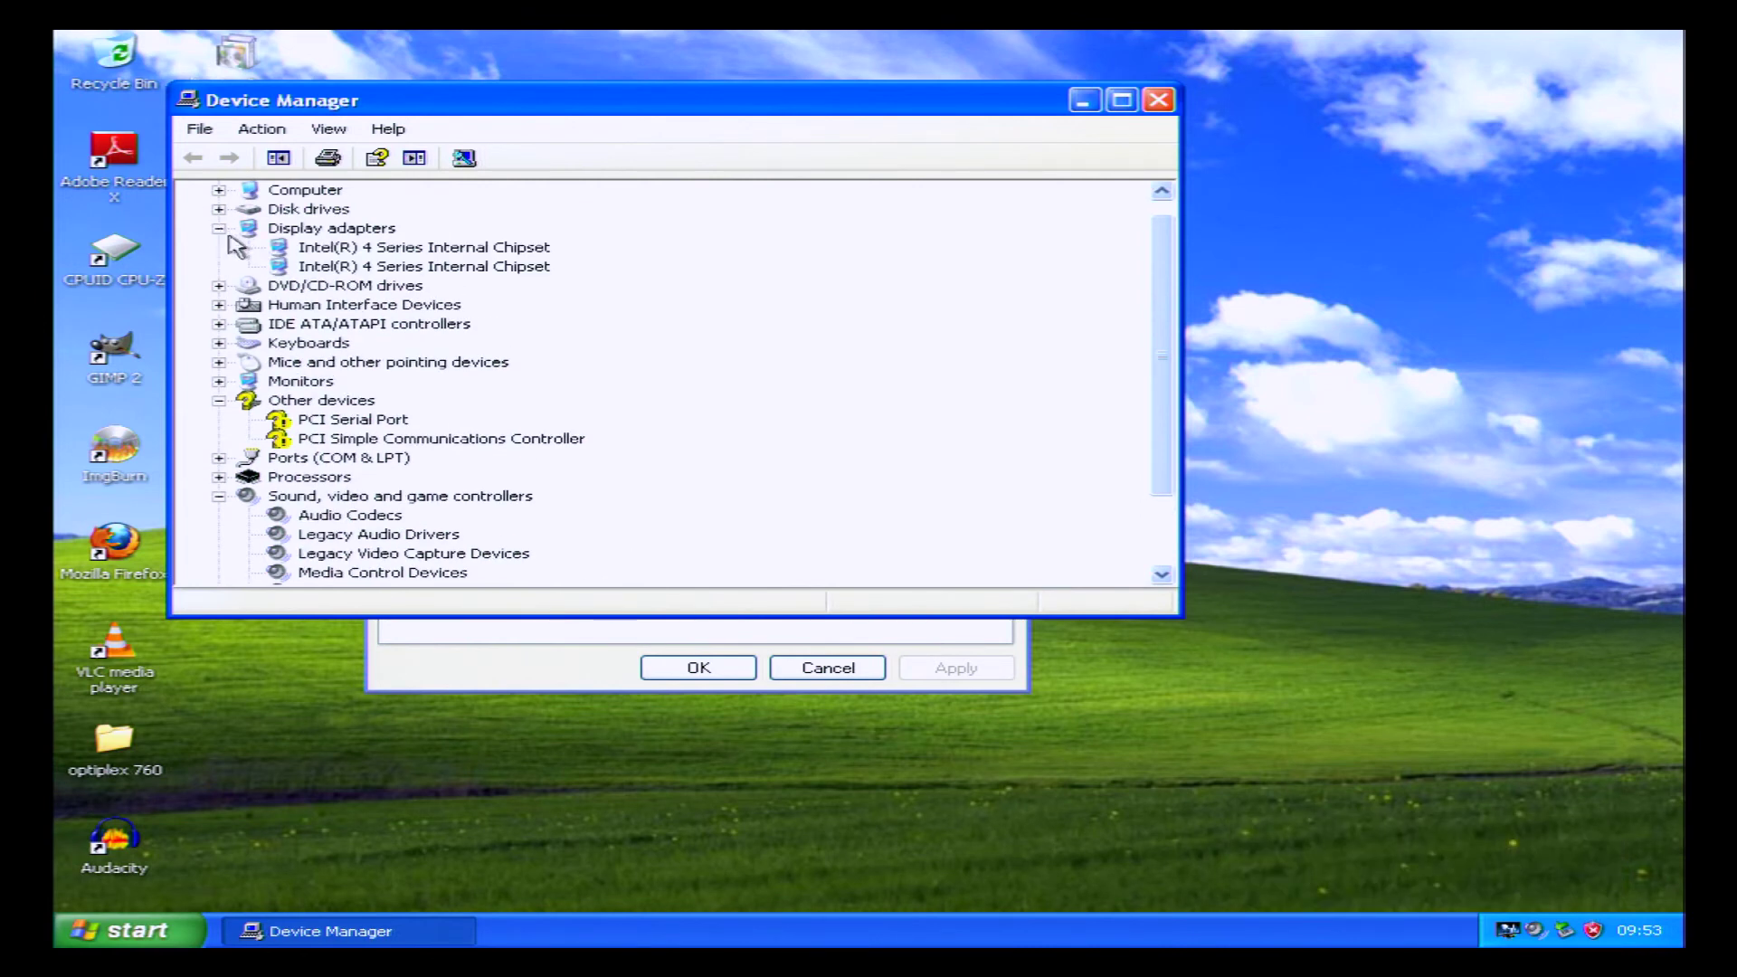
click(1158, 100)
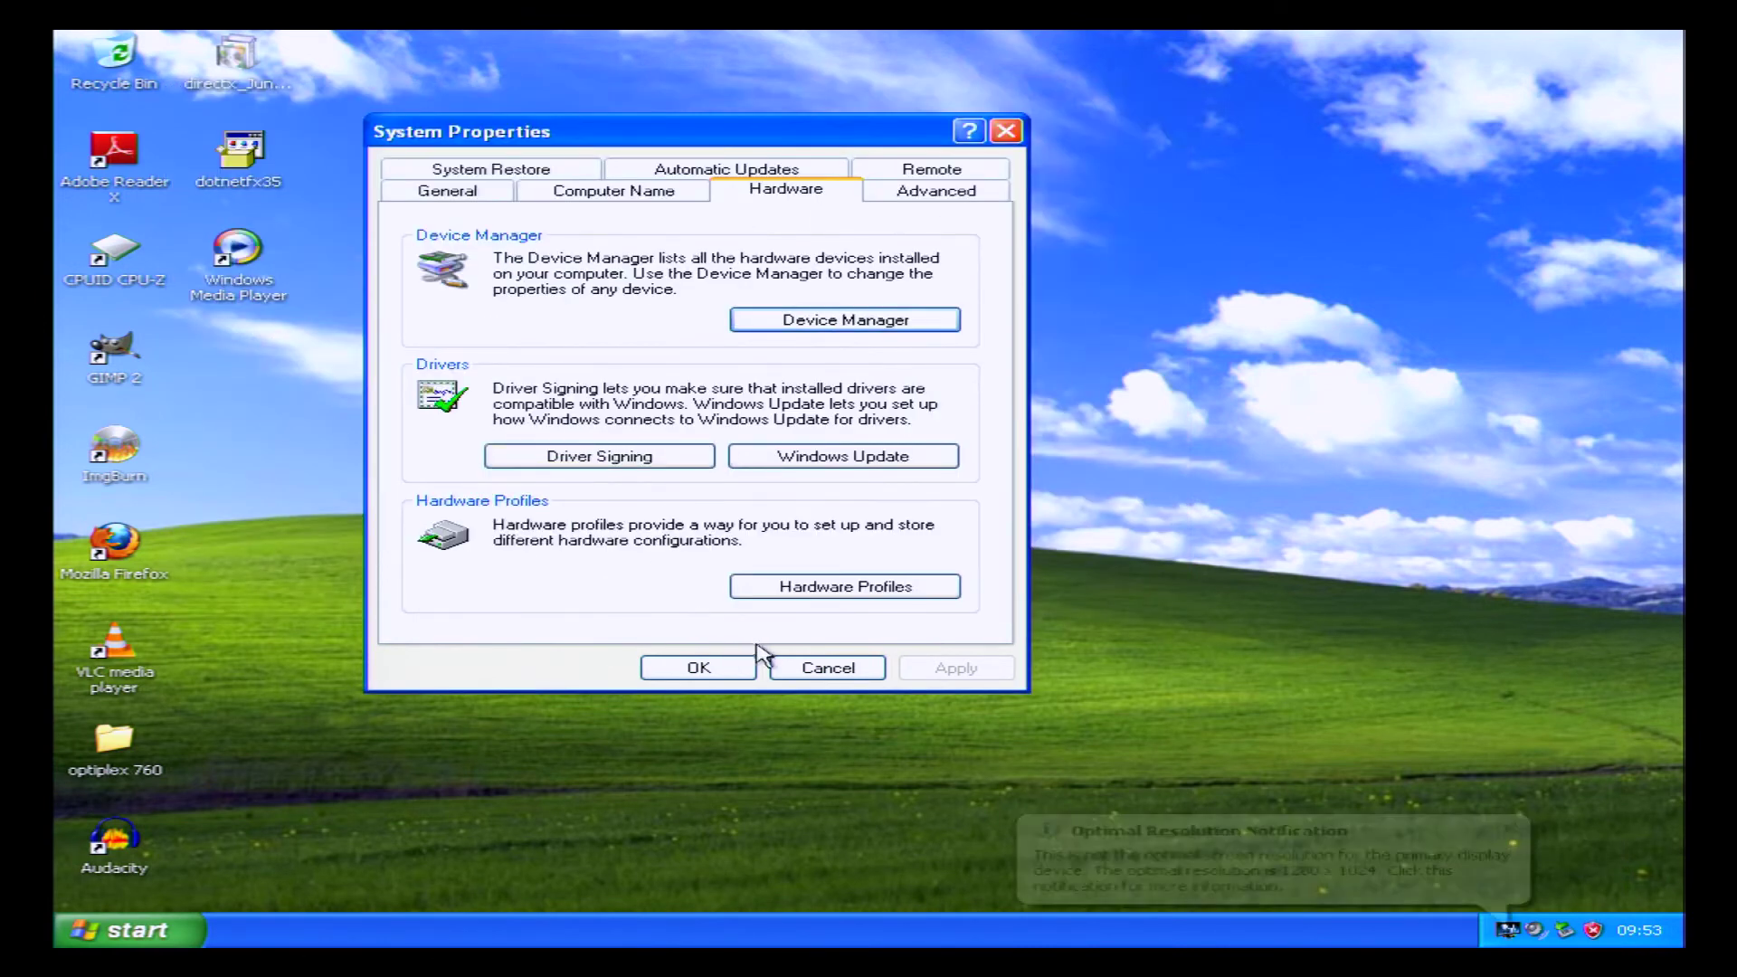
click(744, 671)
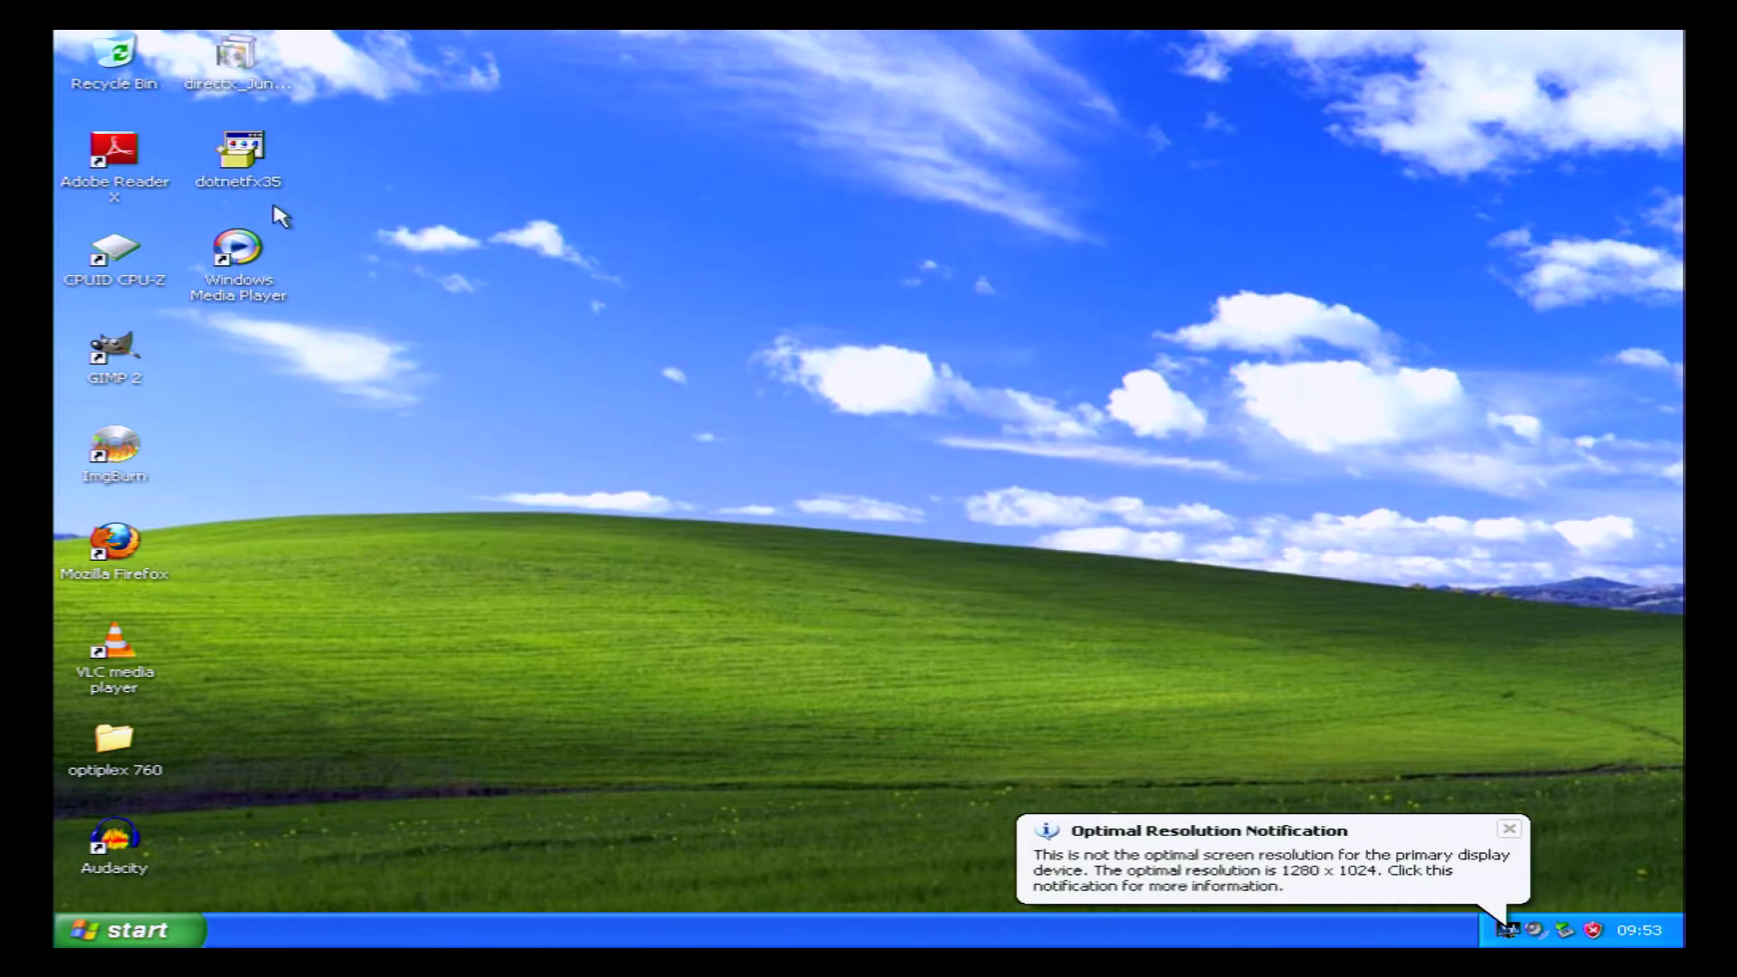
Move the dotnetfx35 installer to the Recycle Bin and launch the directx_Jun2010_redist package.
click(248, 164)
drag(286, 162, 139, 63)
click(231, 67)
double_click(232, 67)
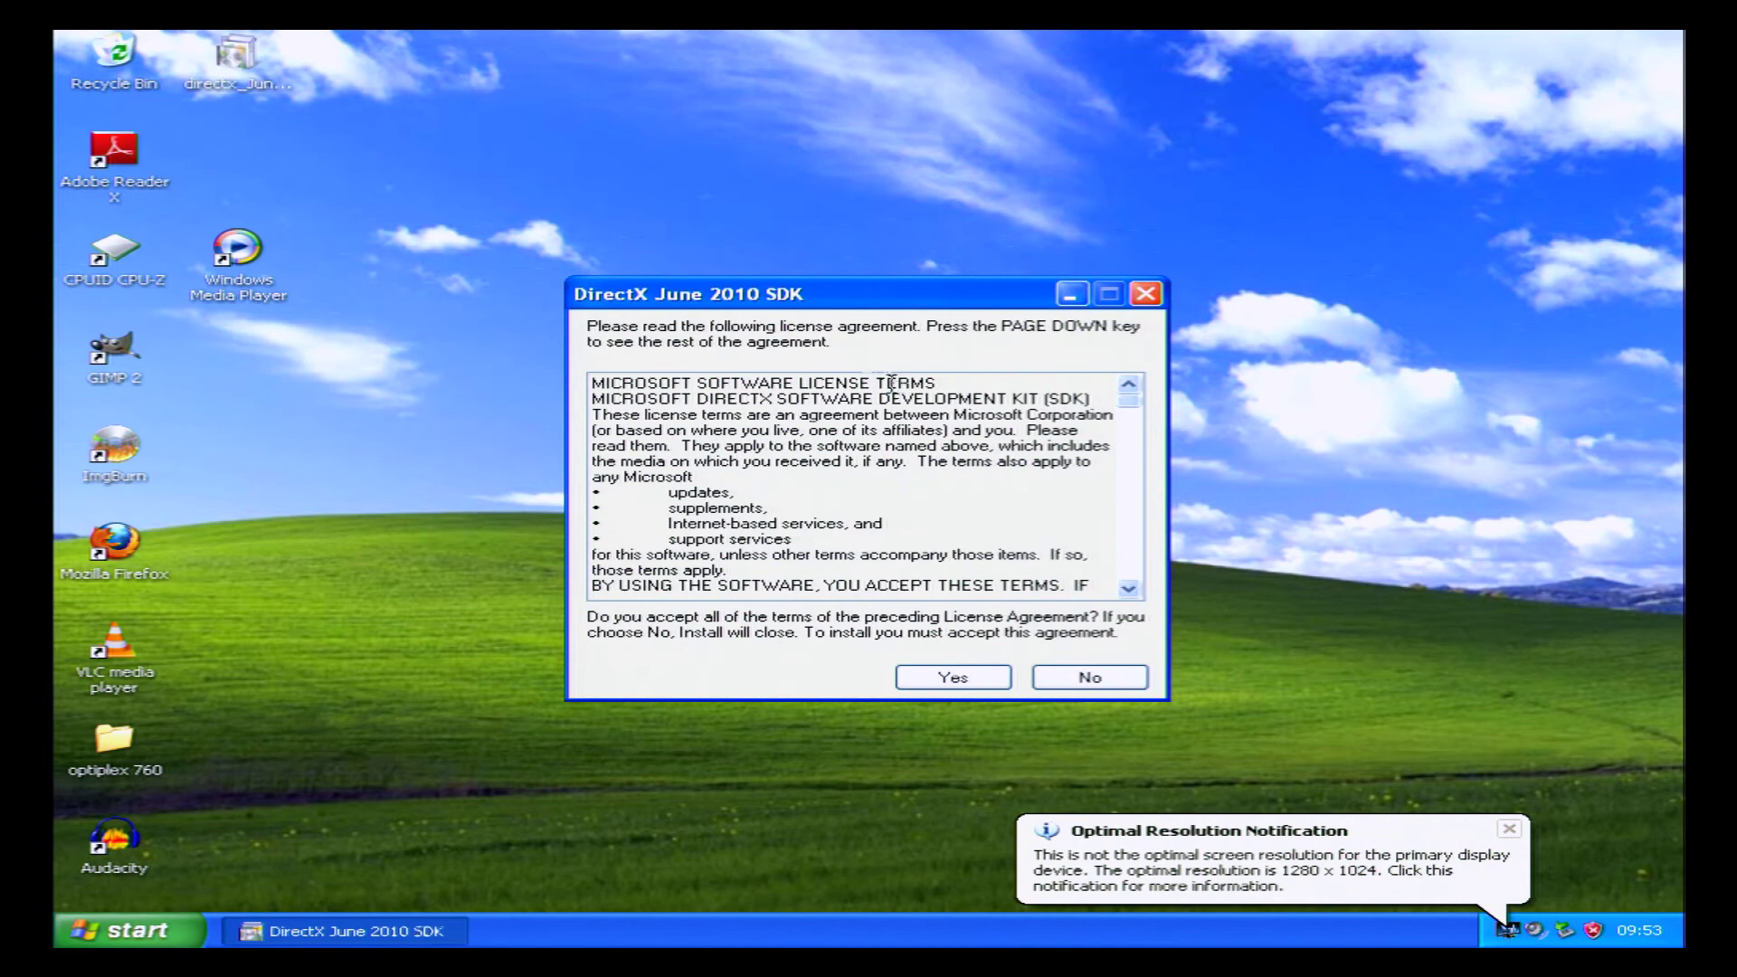
Accept the DirectX June 2010 SDK license and extract the files into a new folder named a on the Desktop.
click(981, 683)
click(1076, 504)
click(819, 575)
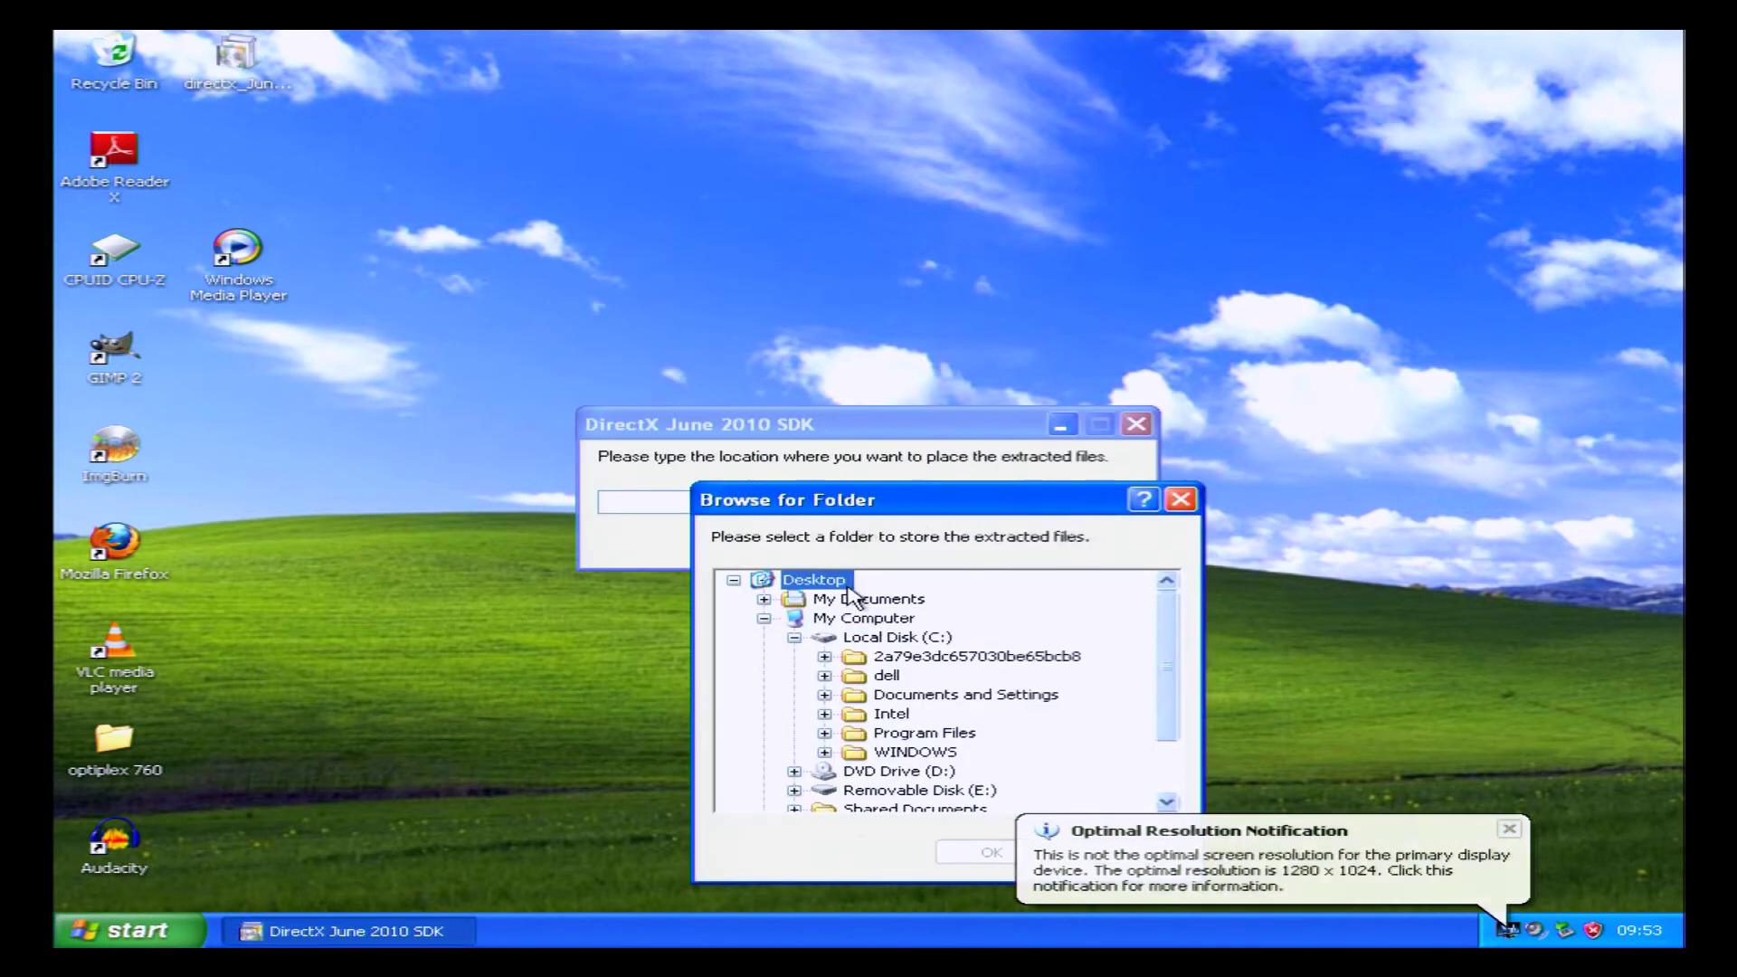
click(1001, 849)
click(959, 501)
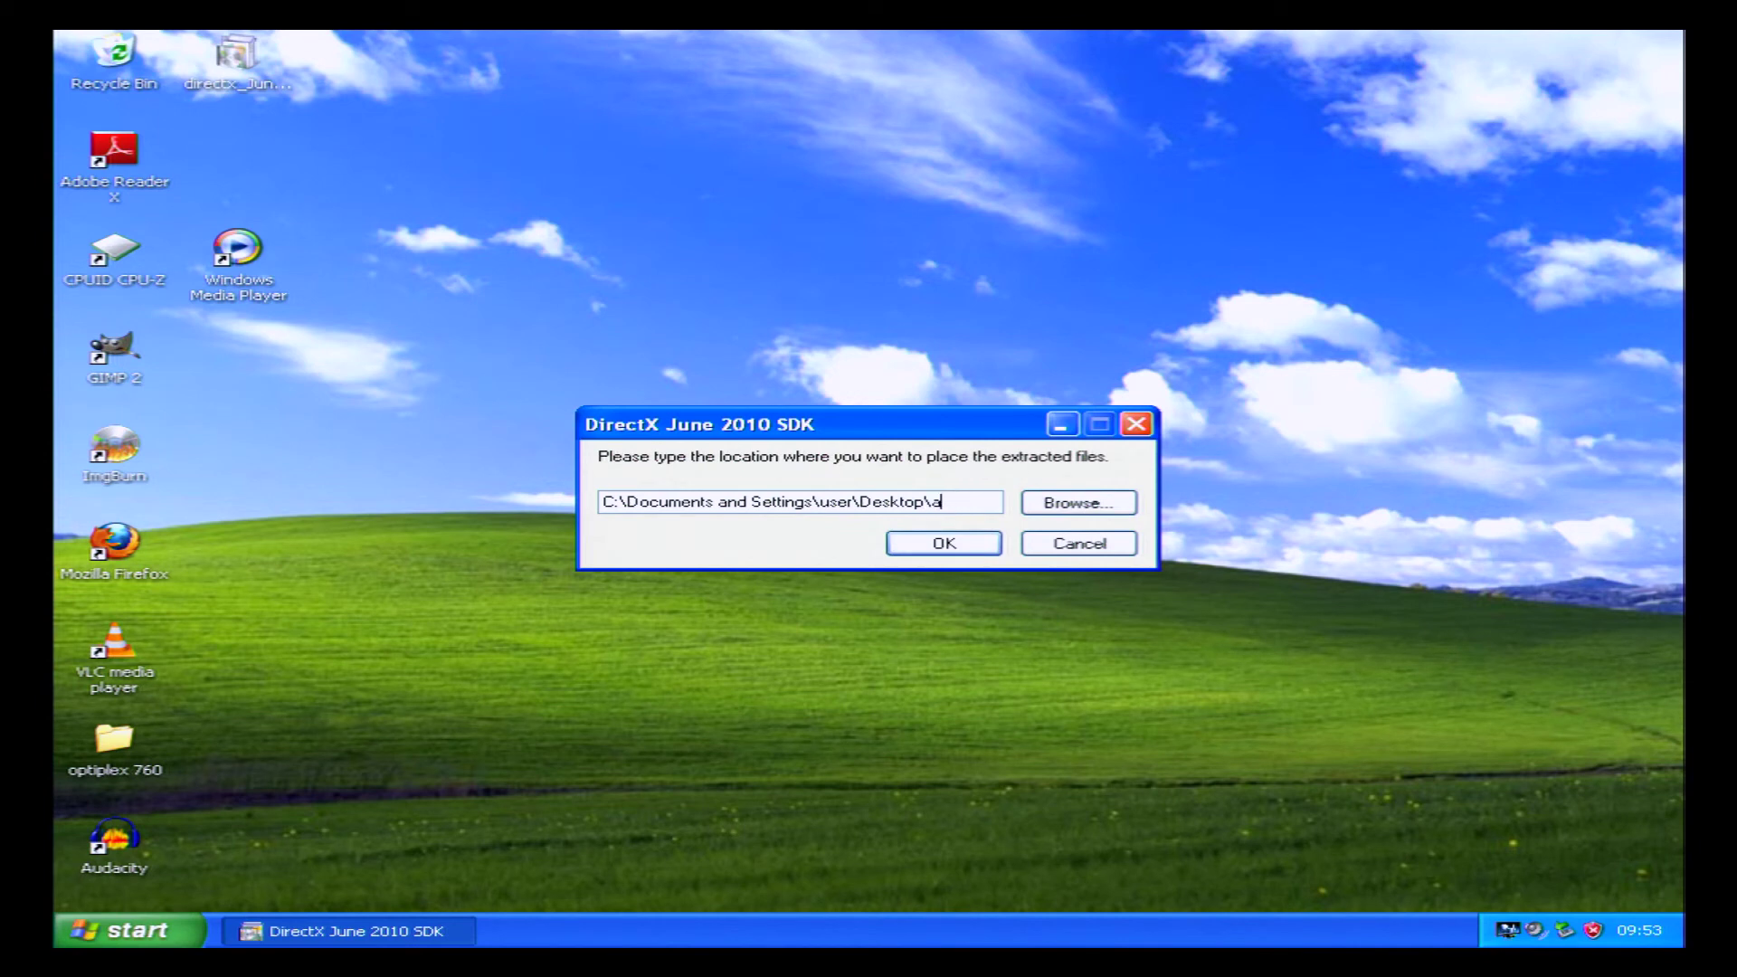
click(927, 543)
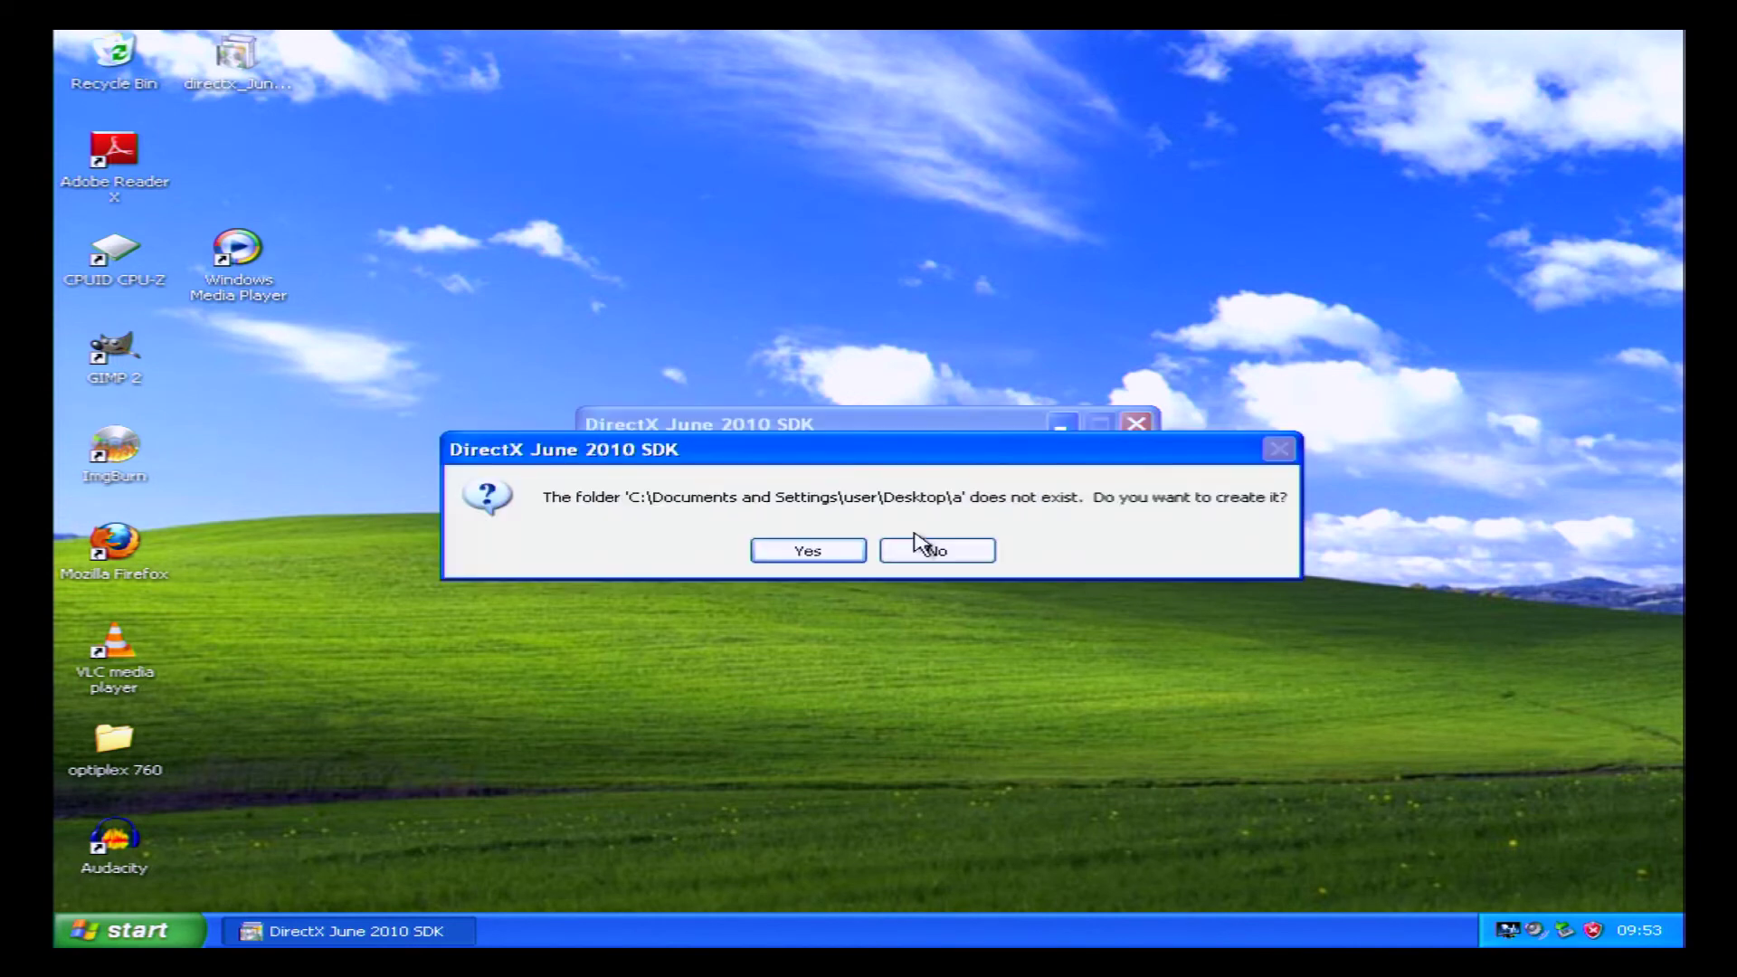
click(808, 552)
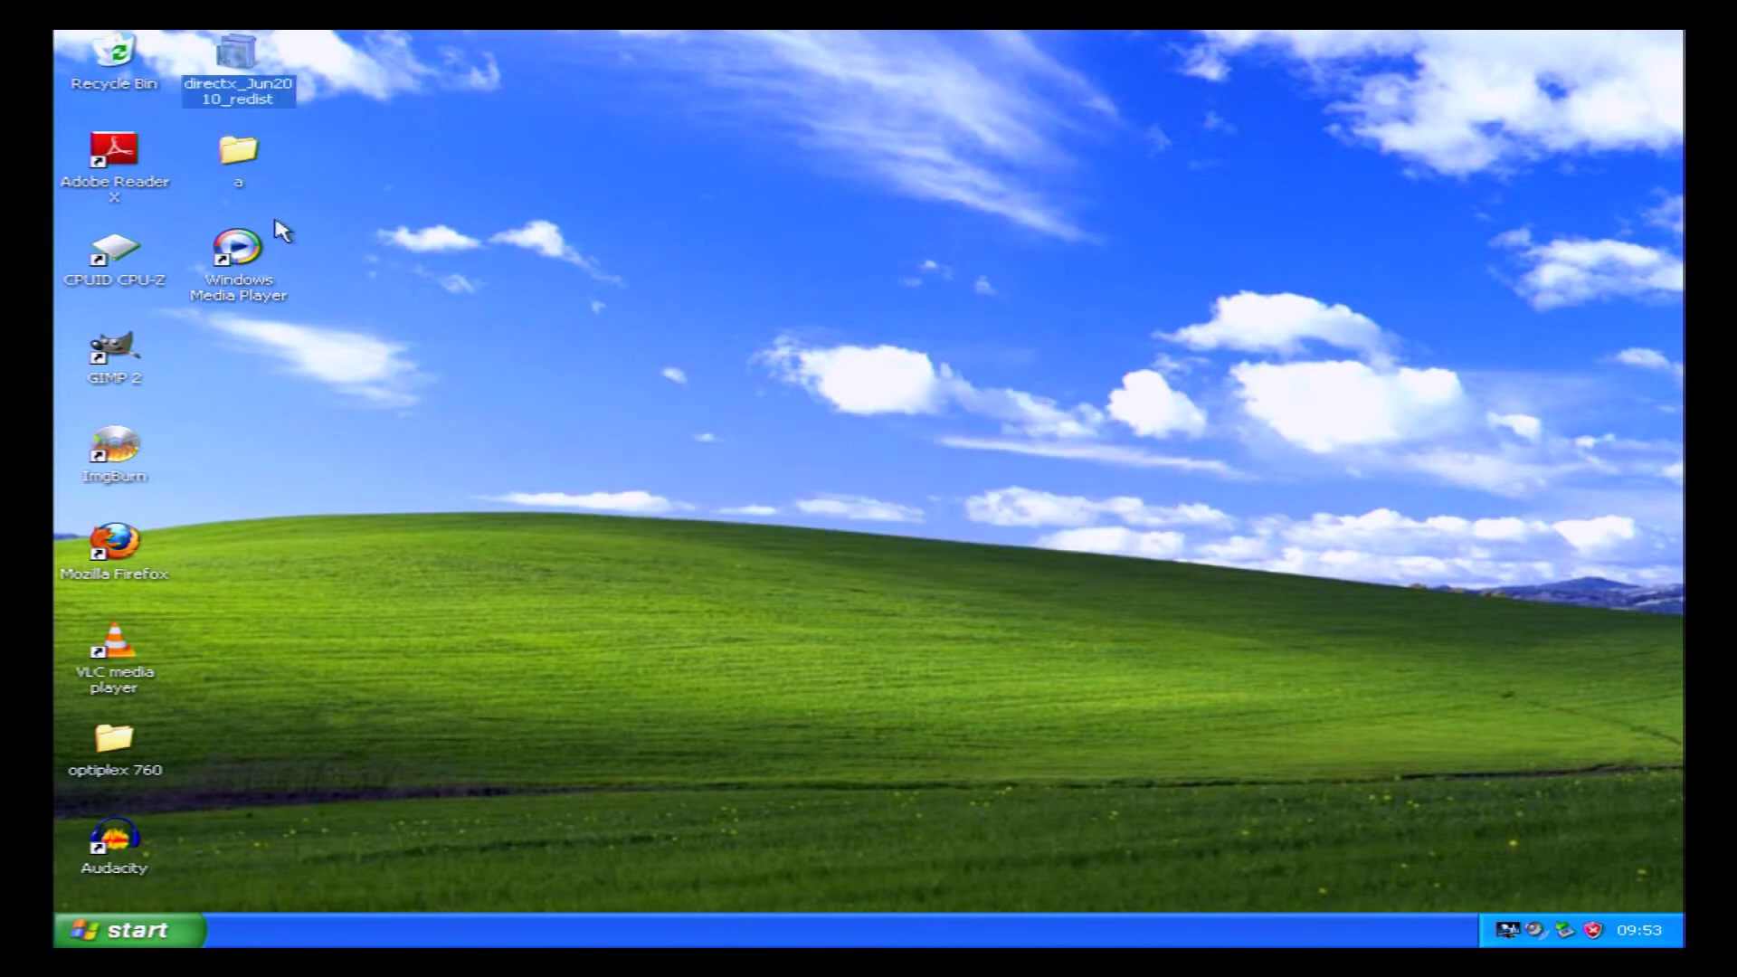
Open the extracted folder a and run DXSETUP from it.
double_click(240, 154)
scroll(674, 574, down, 5)
scroll(674, 579, down, 3)
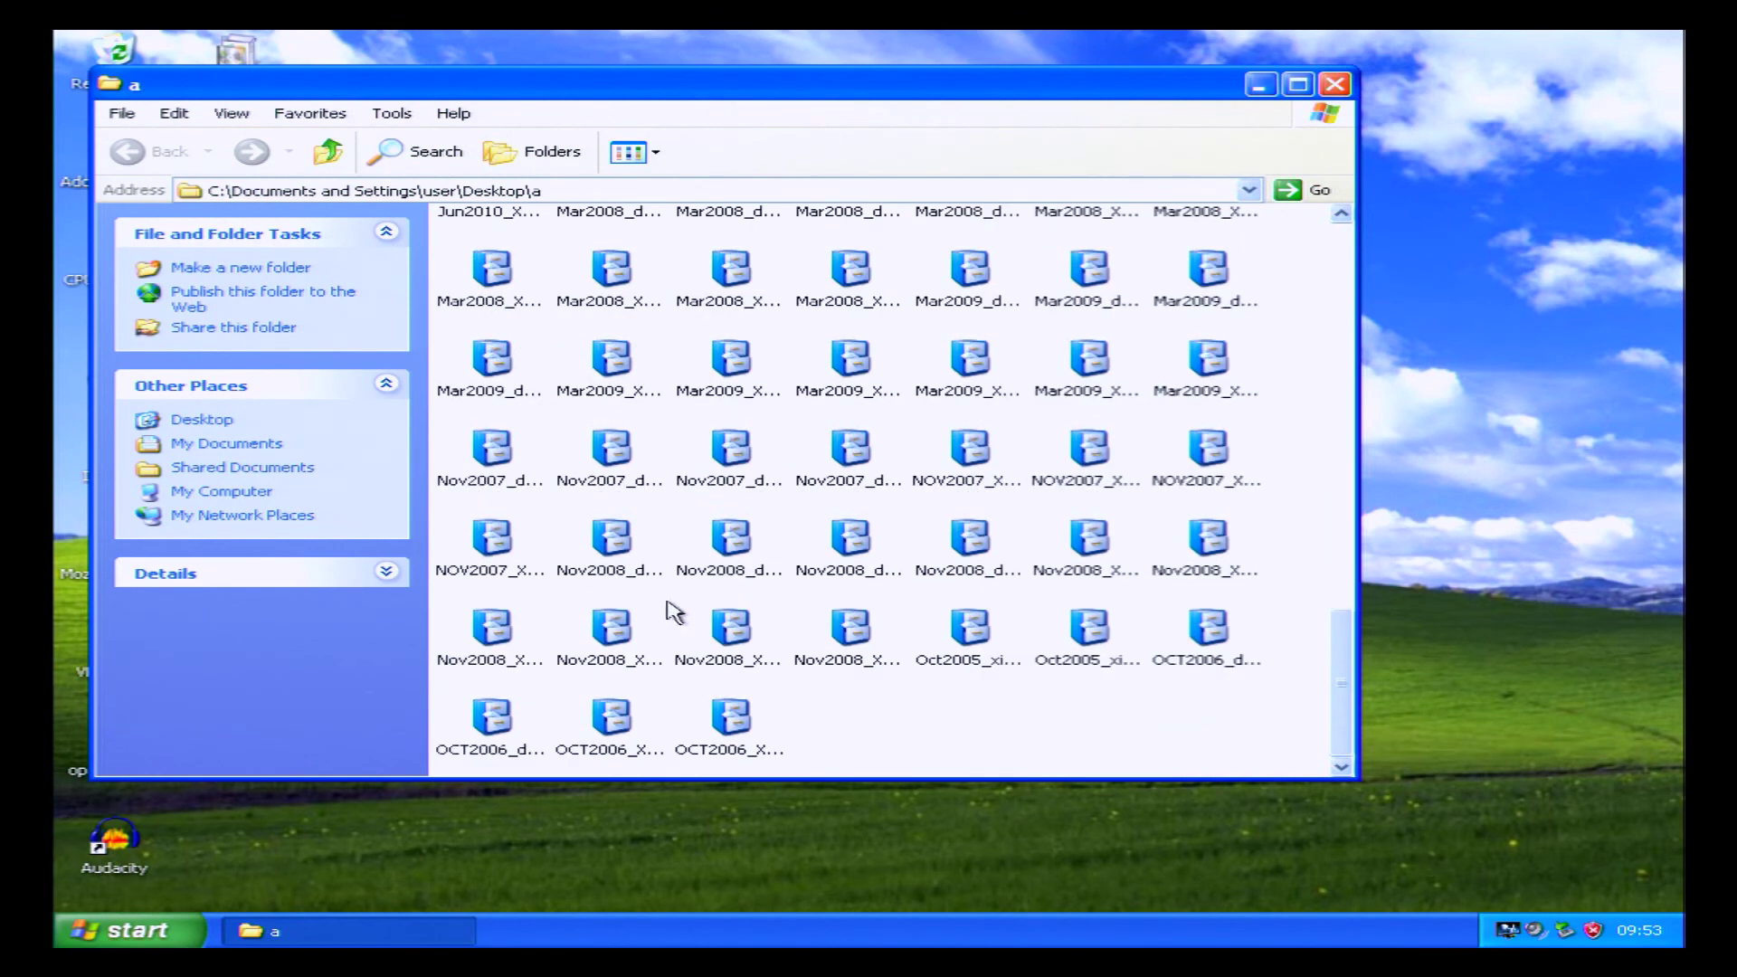
scroll(675, 597, up, 6)
scroll(678, 592, down, 3)
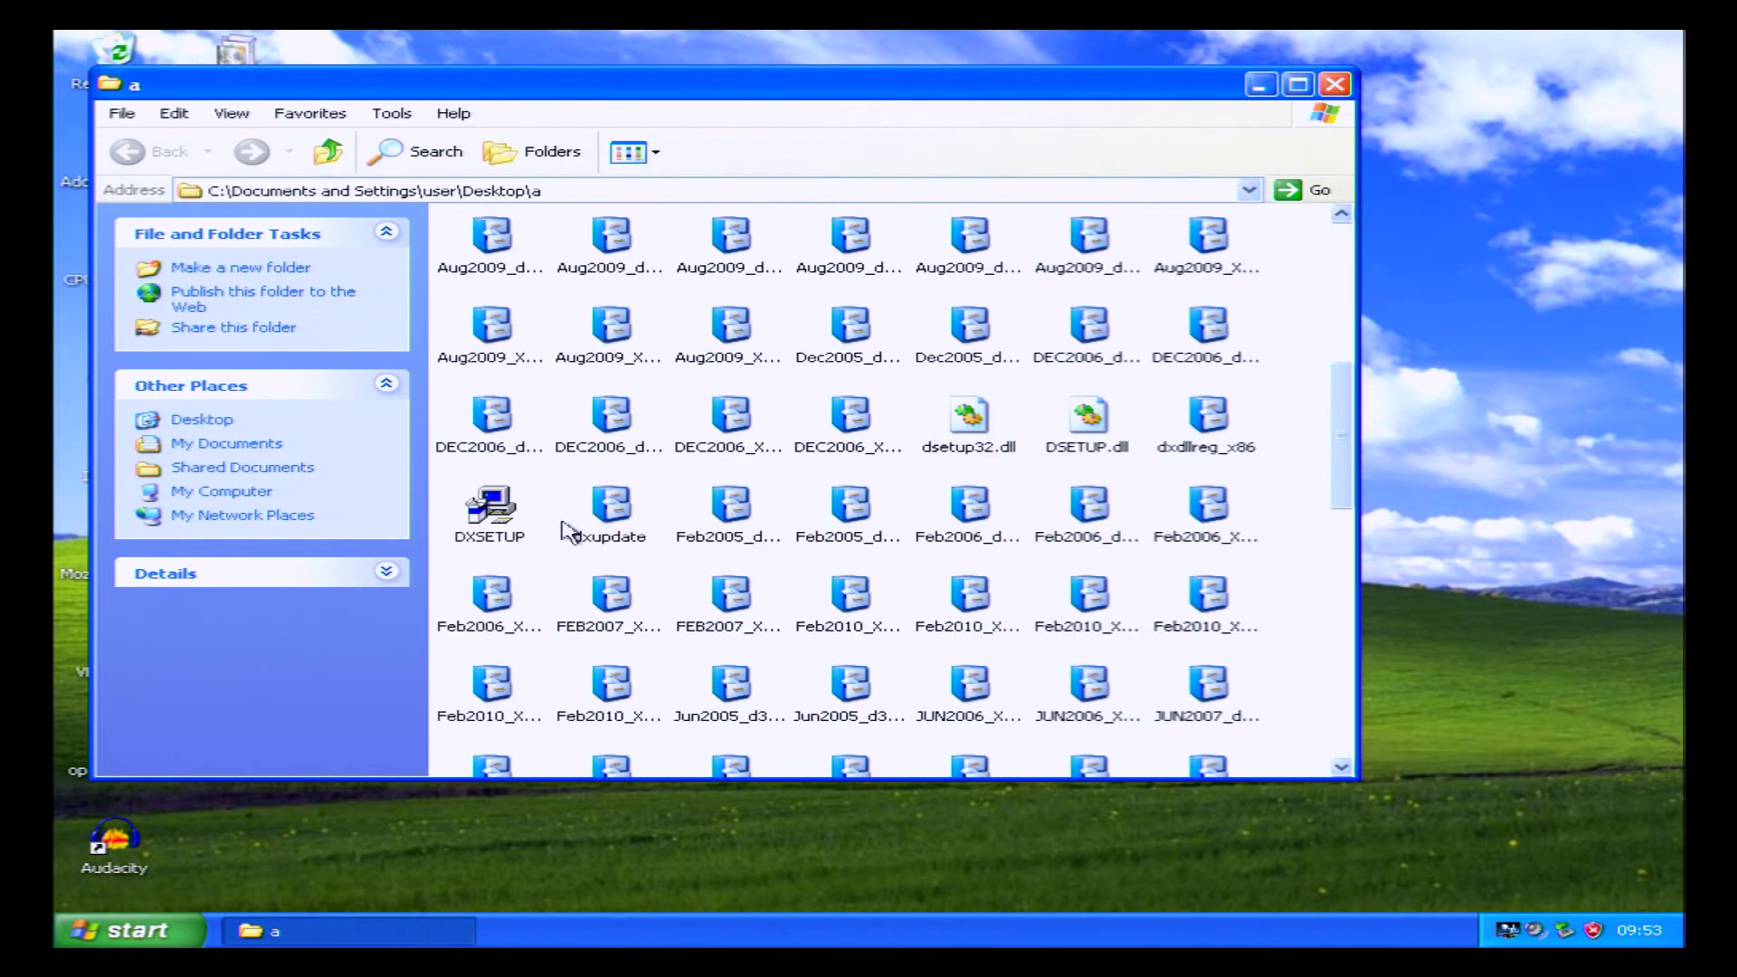
double_click(492, 511)
Accept the DirectX agreement, install the runtime components through to the end of setup, and close the folder window.
click(619, 481)
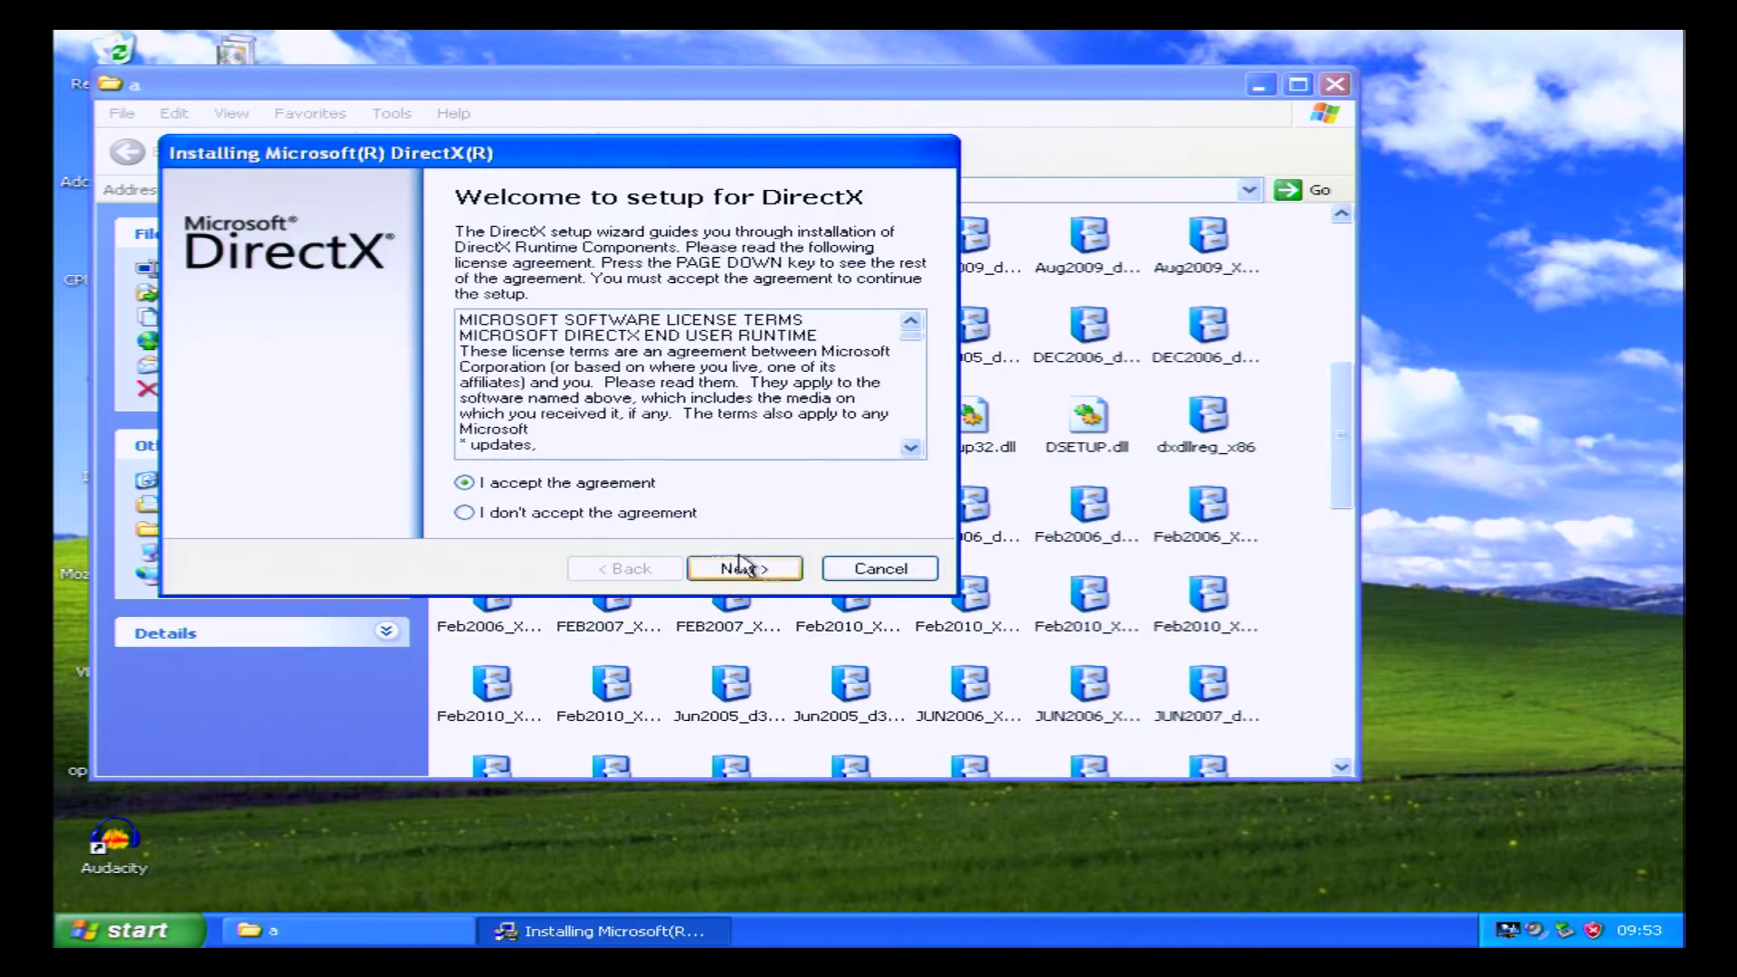
click(741, 568)
click(769, 570)
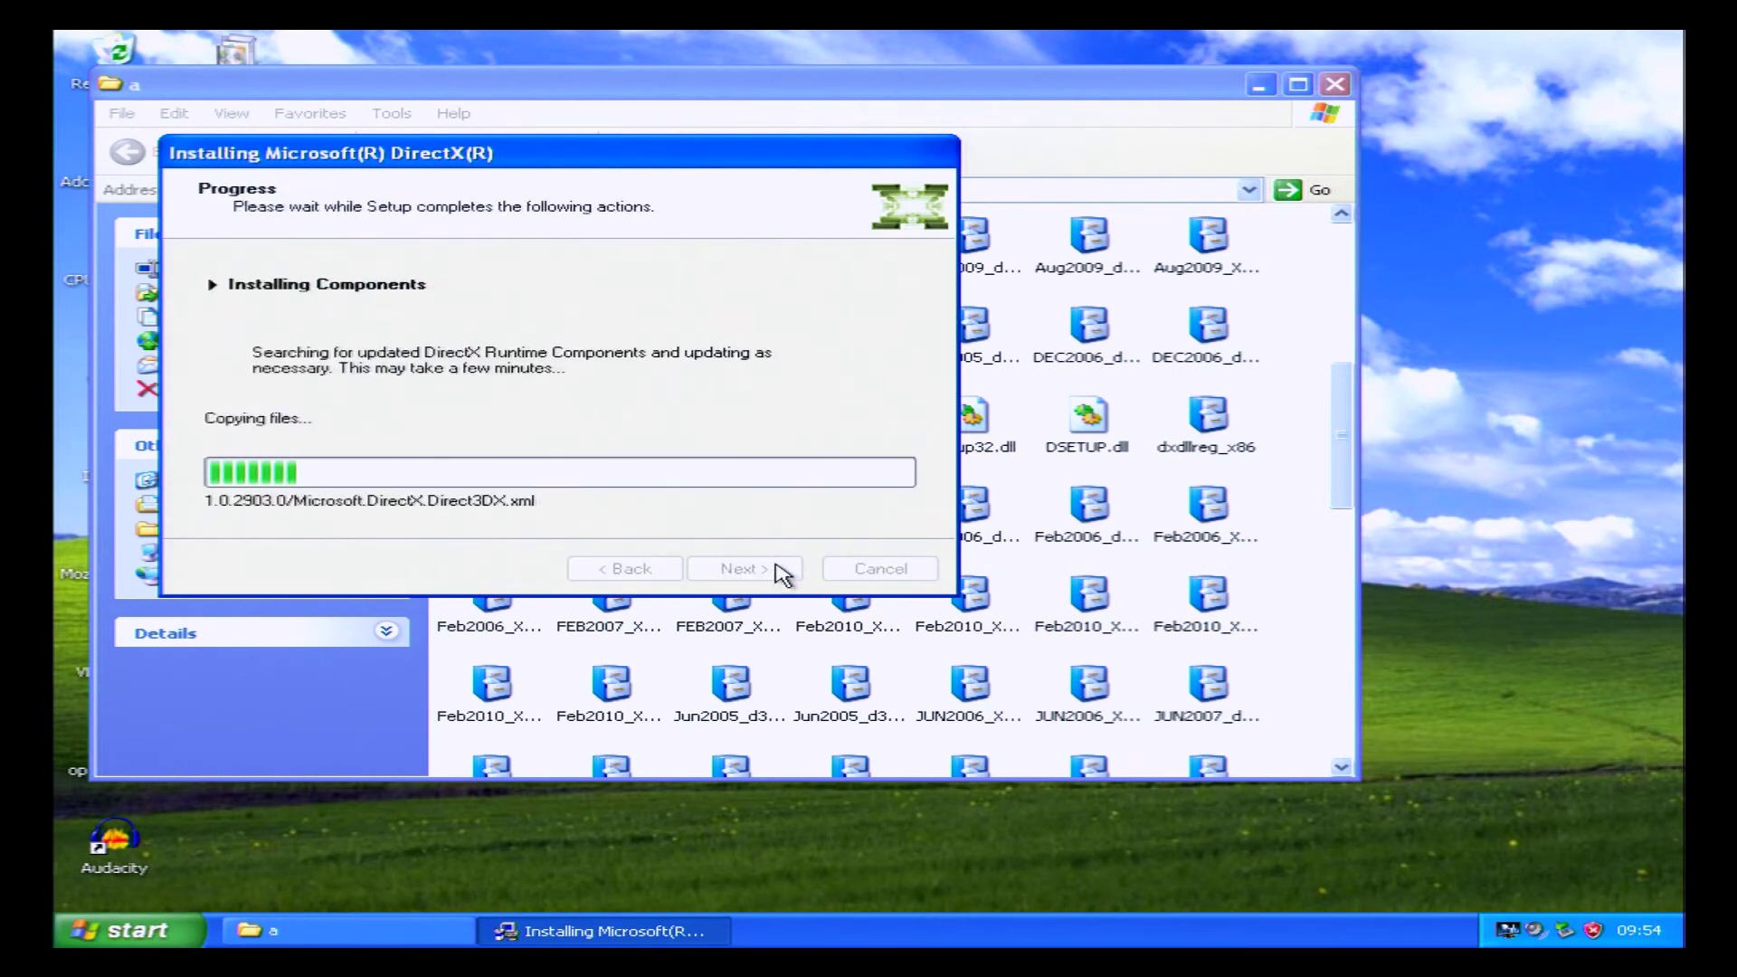
click(1335, 86)
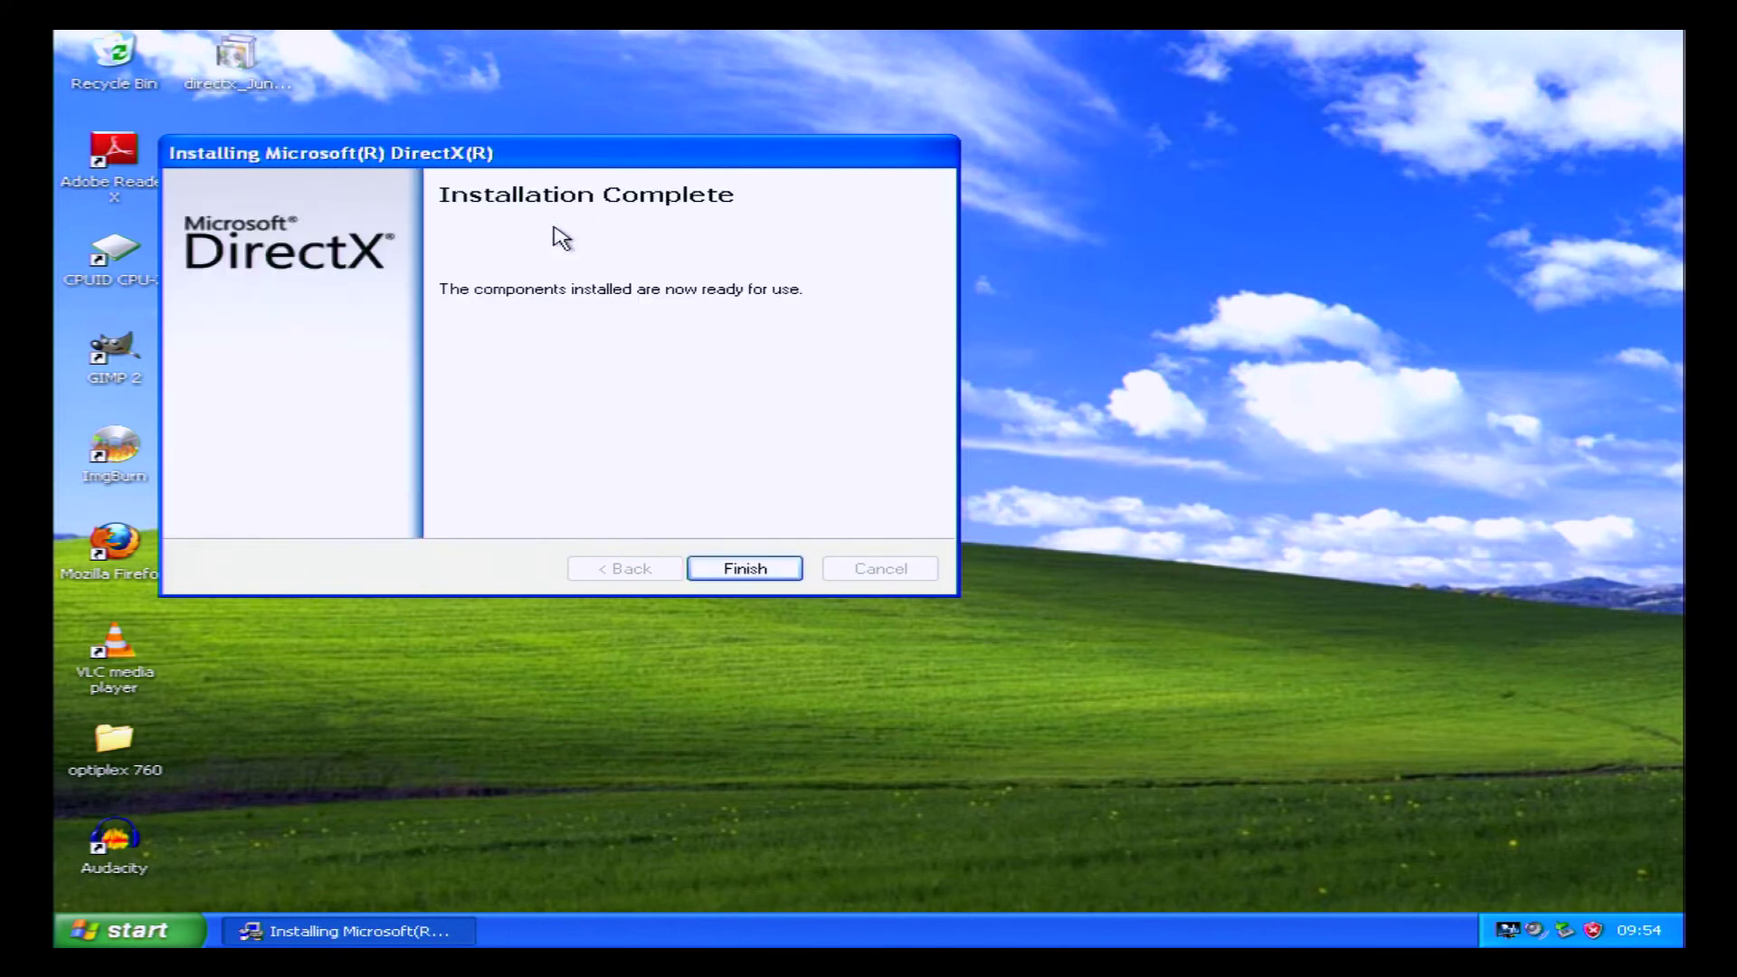
click(786, 570)
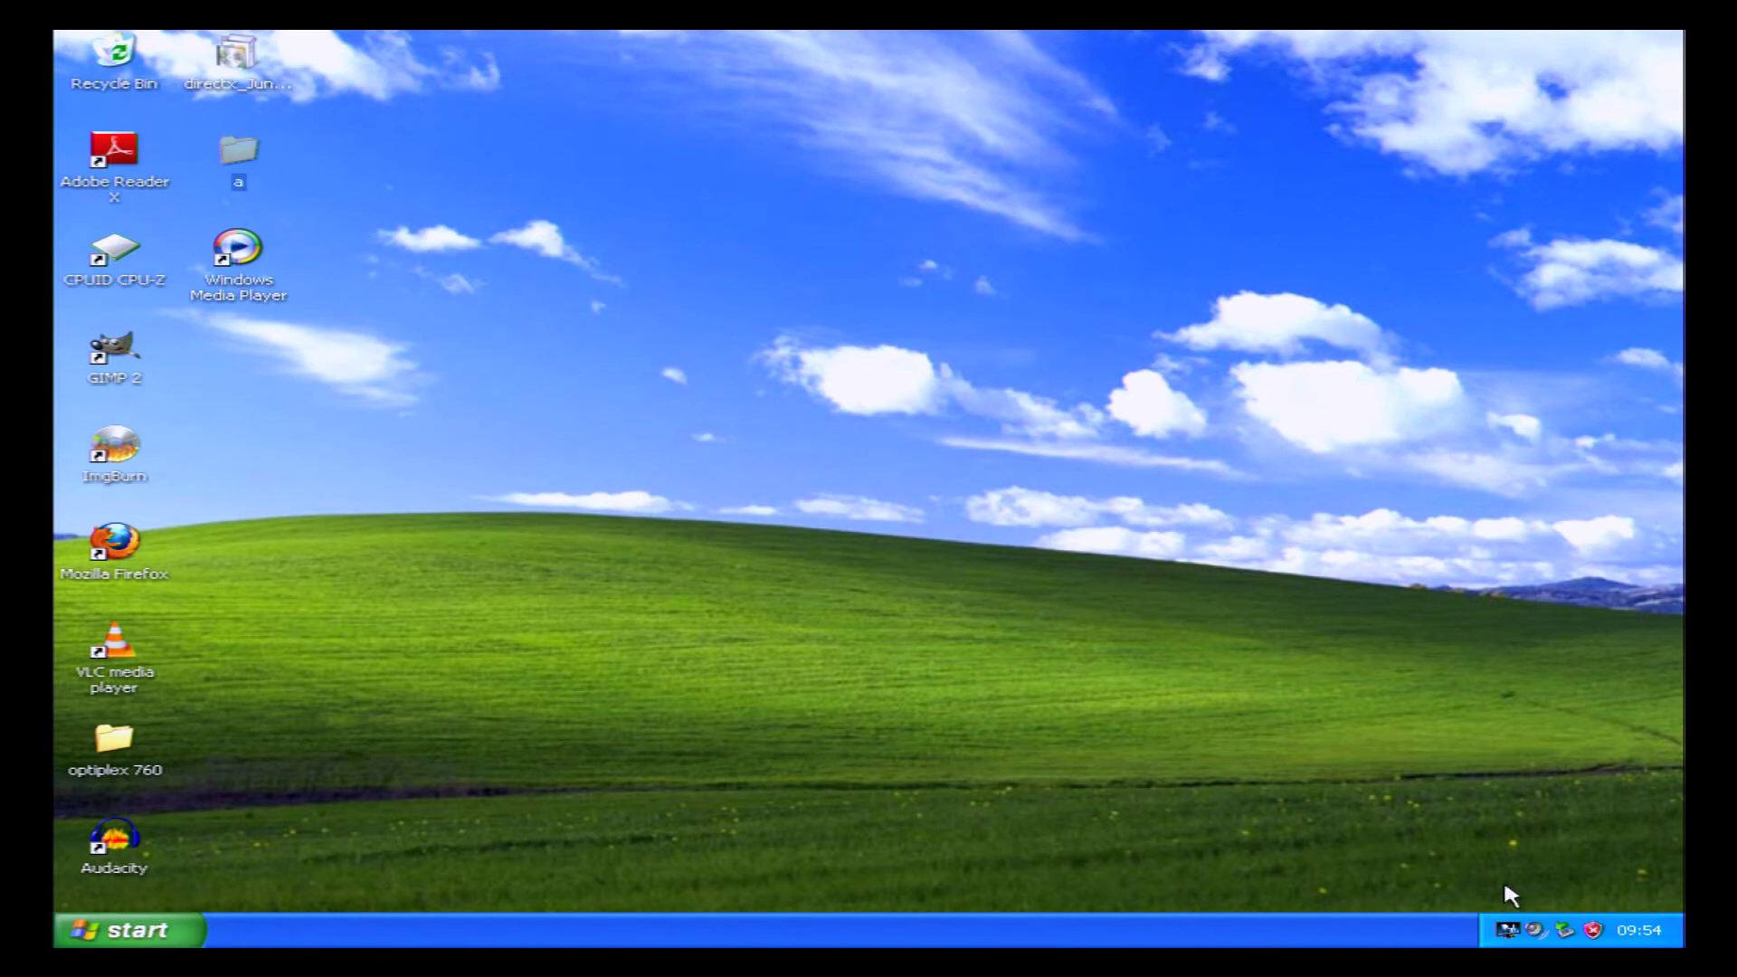
Disable the hot key functionality in the Intel Graphics and Media Control Panel, keep the new settings and close it.
click(1508, 925)
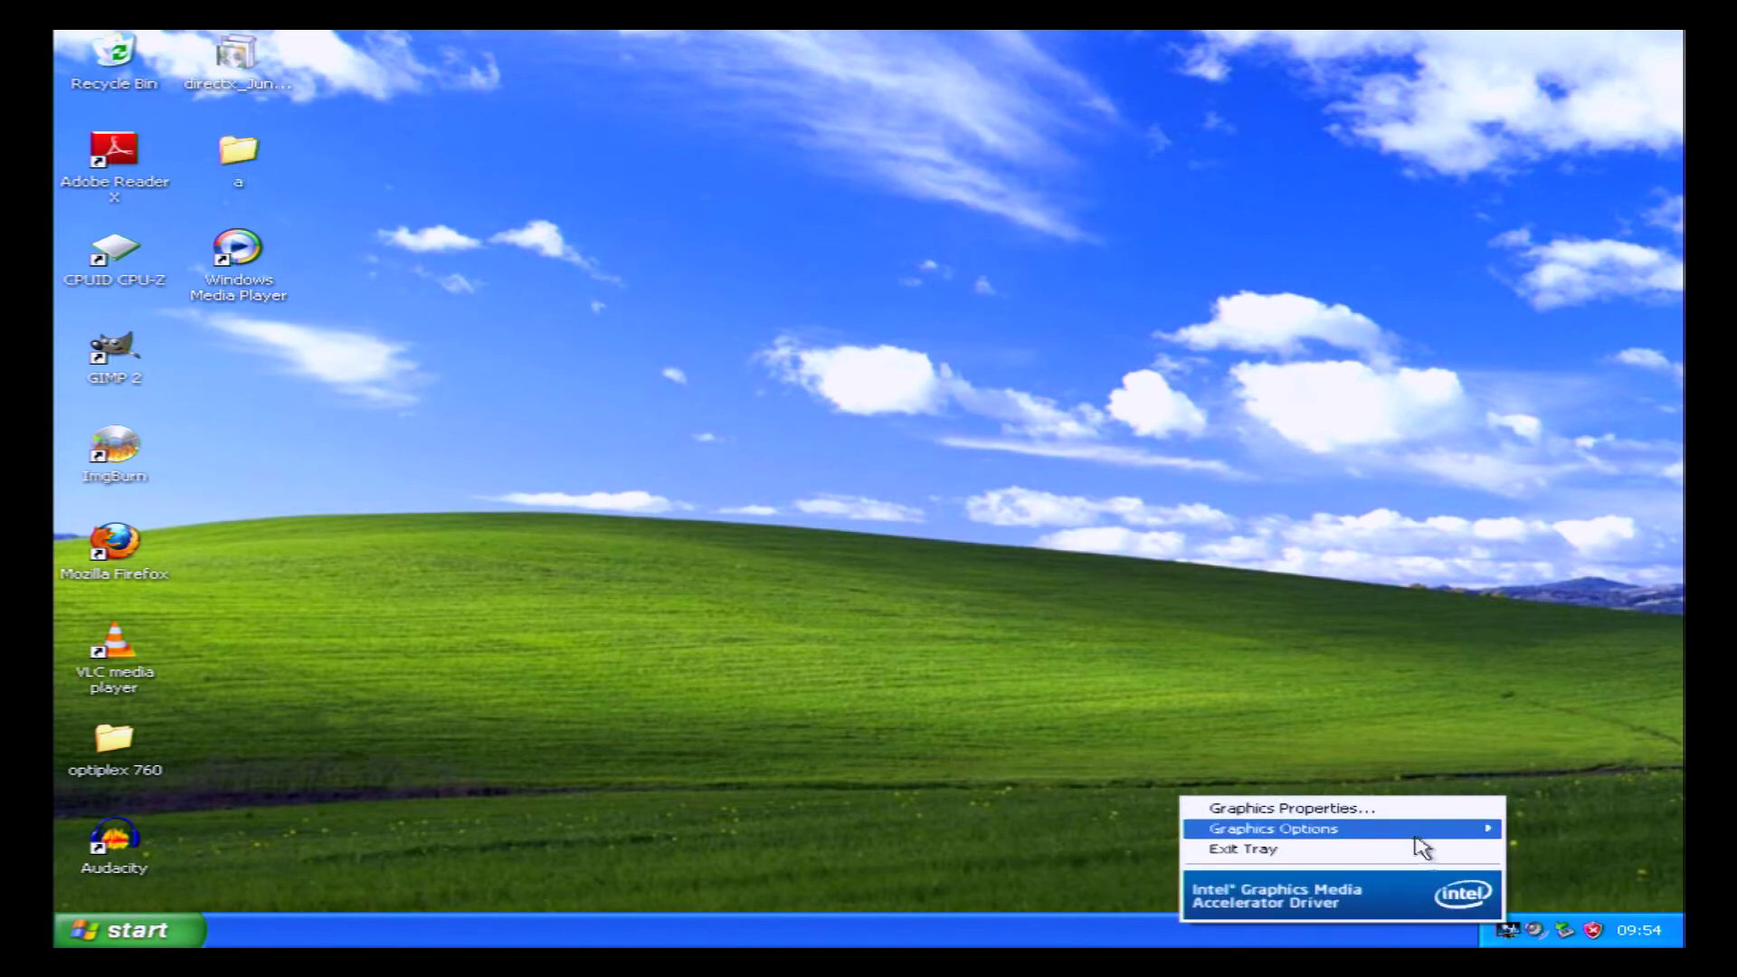
mouse_move(1412, 833)
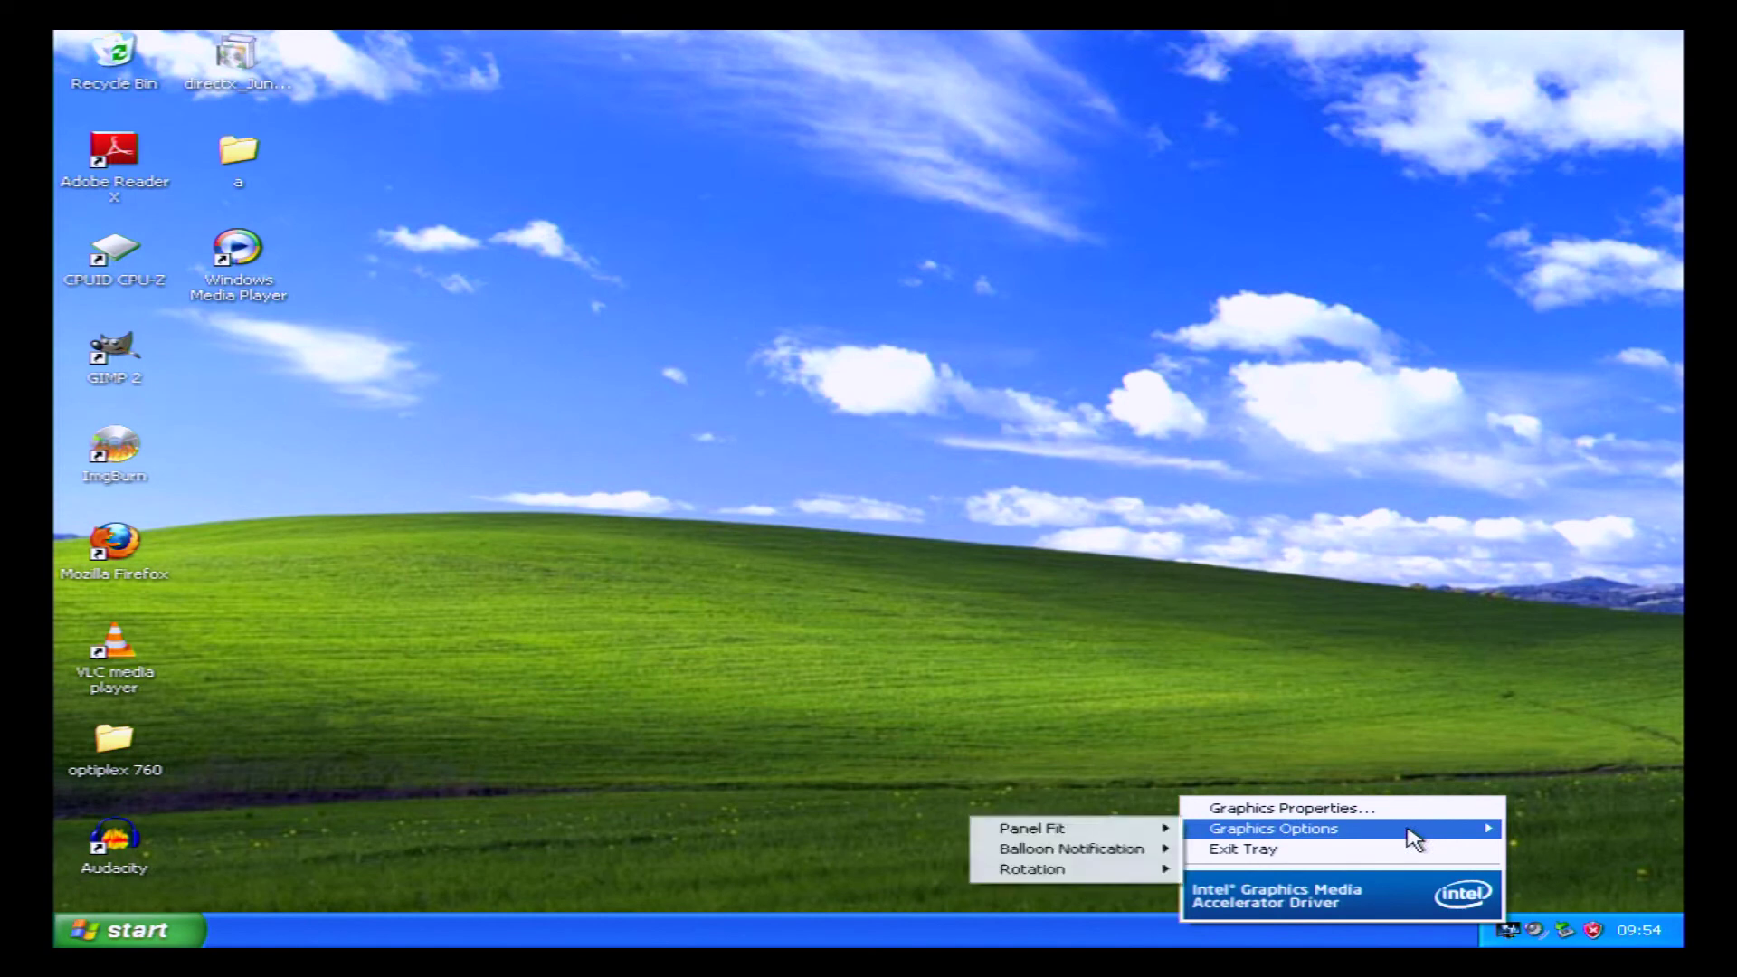
click(1289, 806)
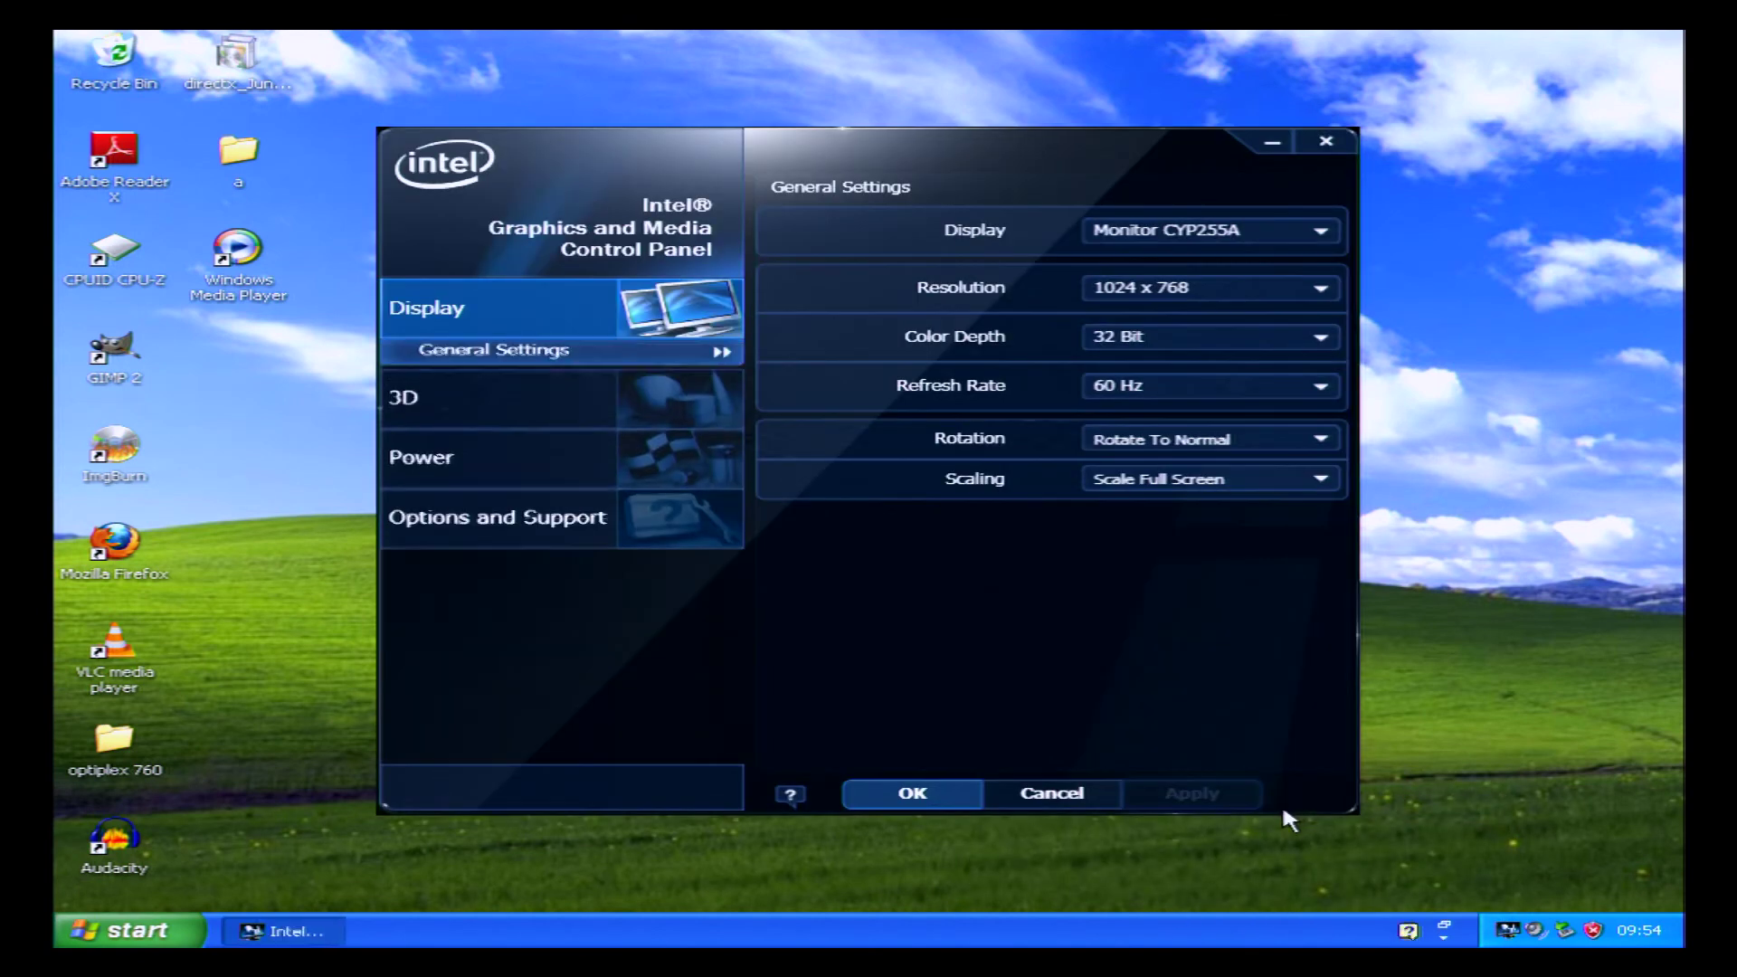
click(540, 634)
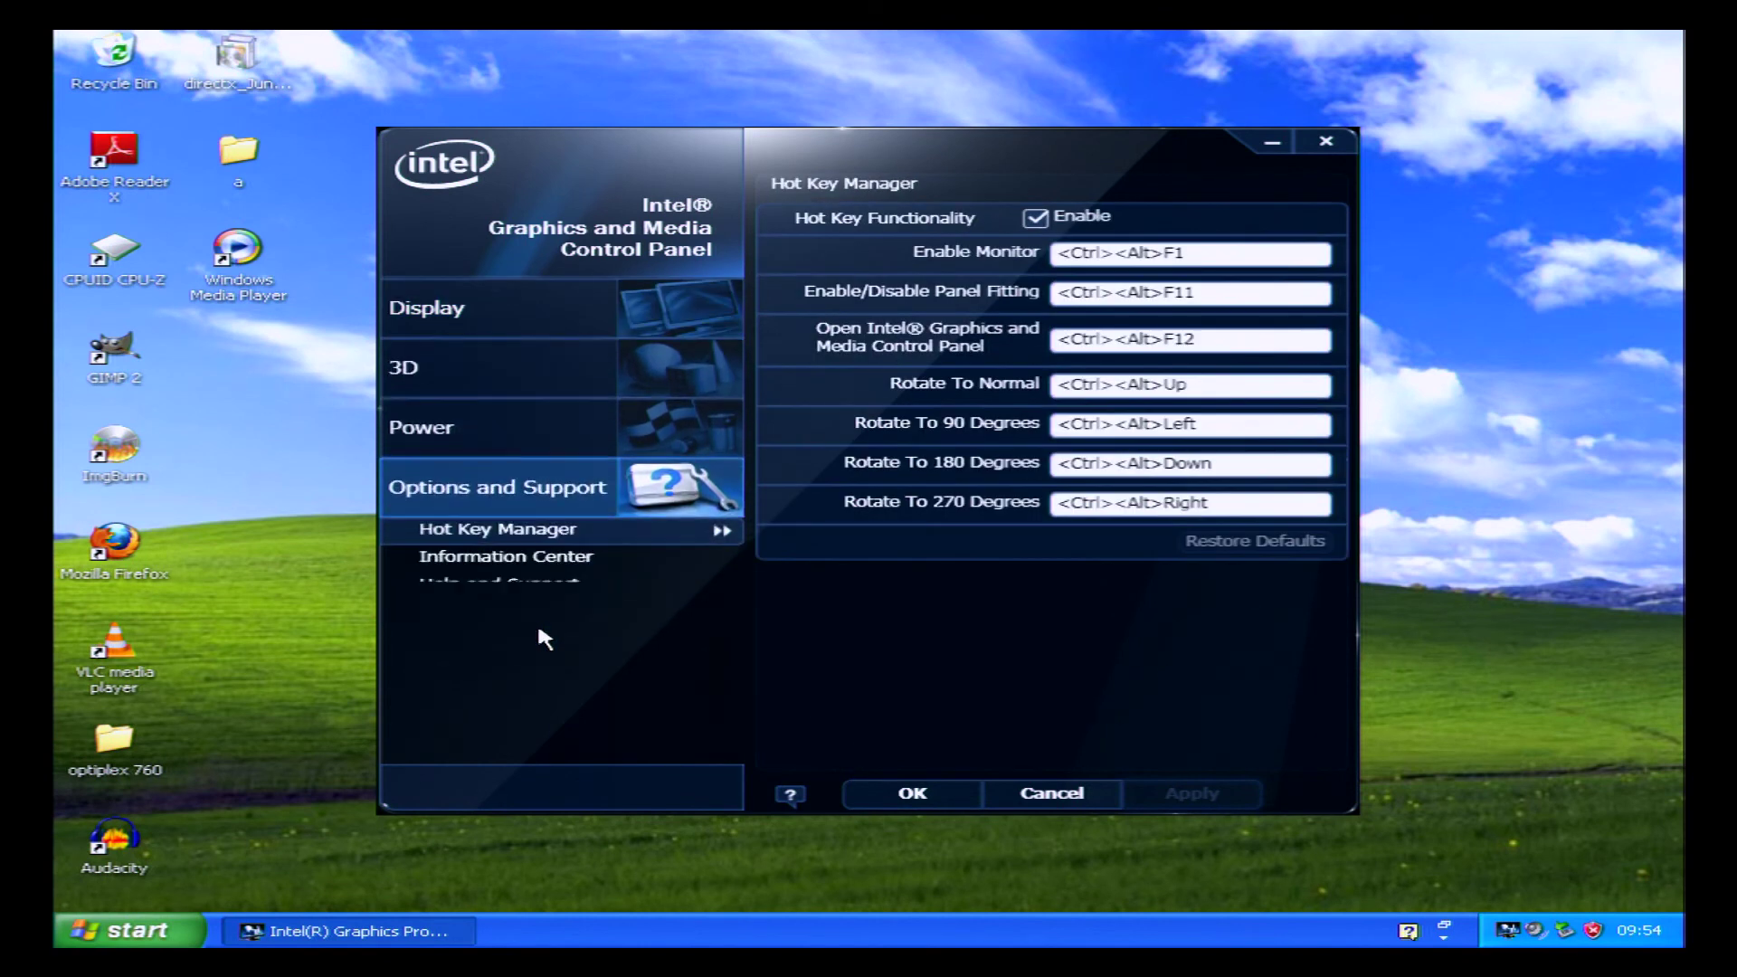
click(1035, 217)
click(1233, 793)
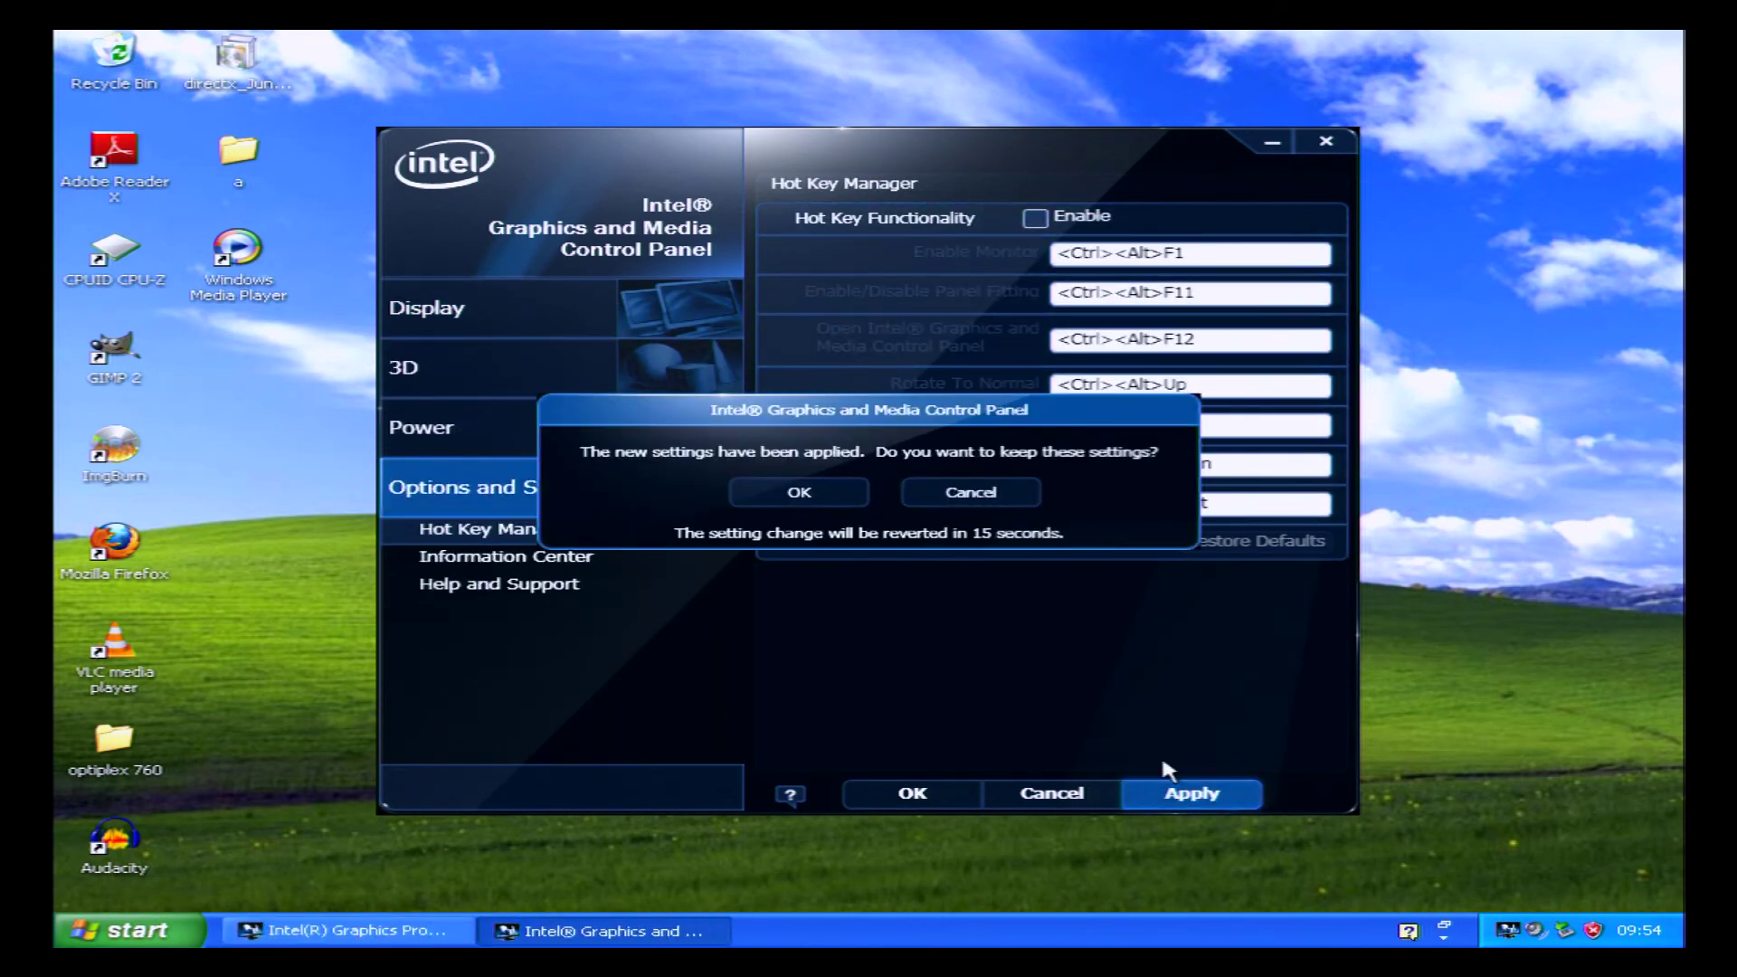
click(811, 498)
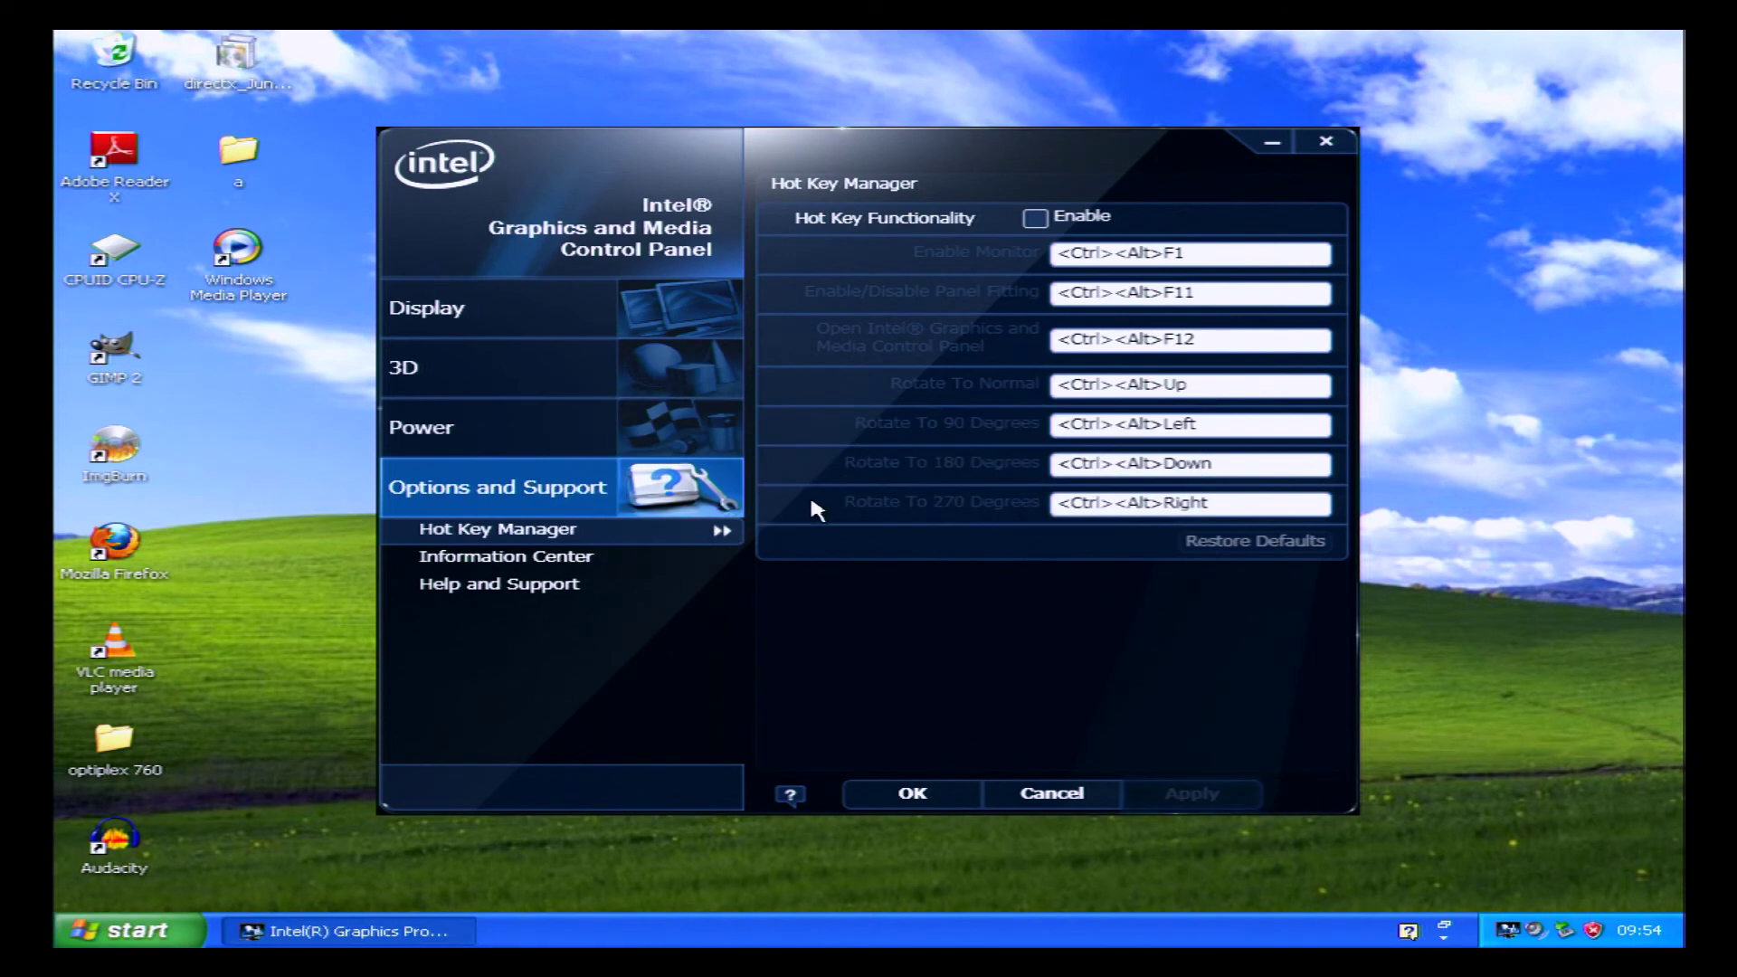
click(911, 794)
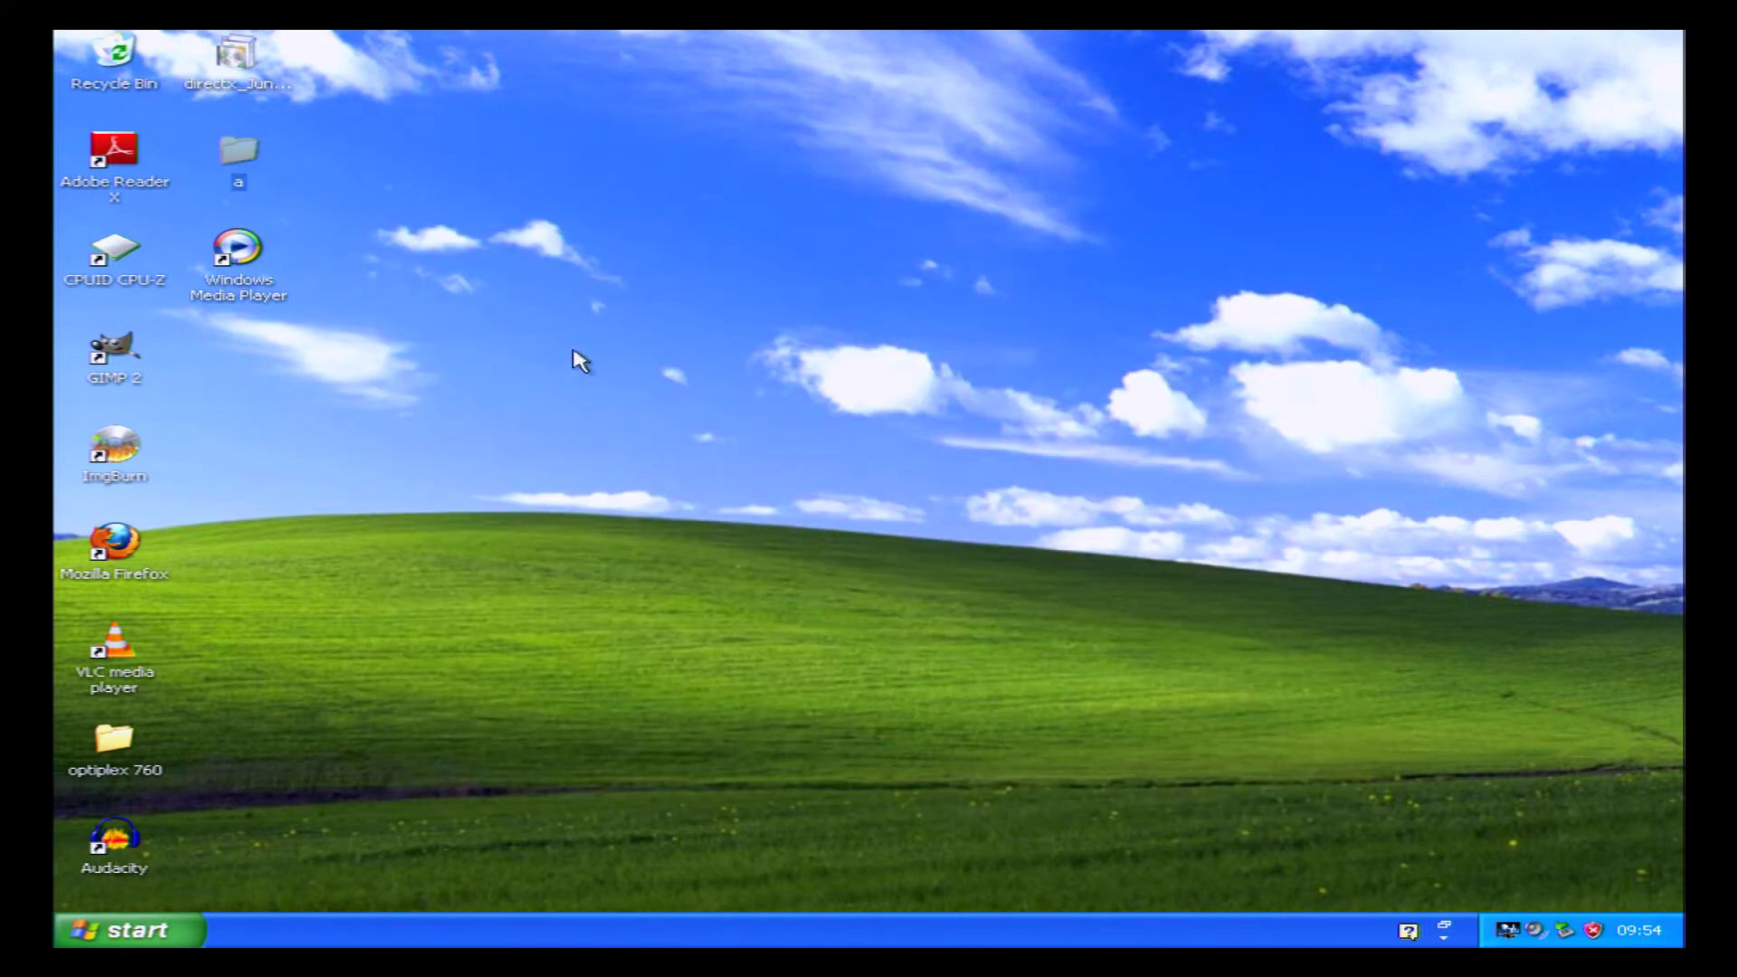
Apply the Windows Classic theme in the display properties.
right_click(554, 299)
click(629, 507)
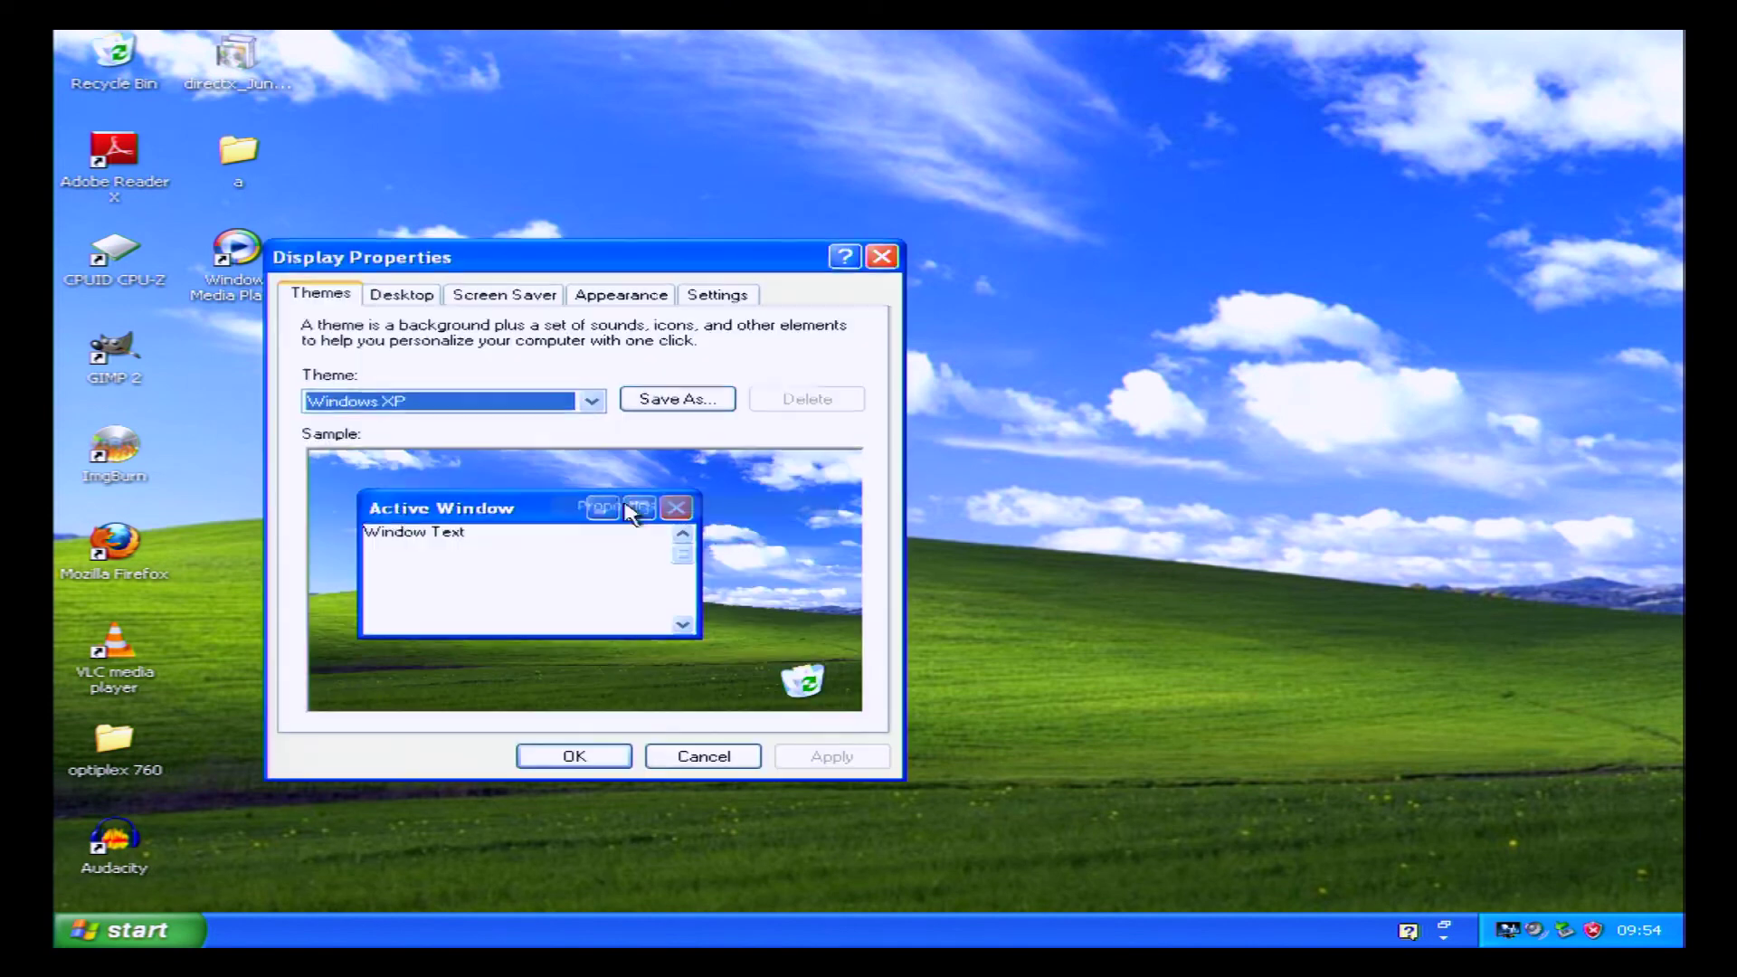
click(438, 403)
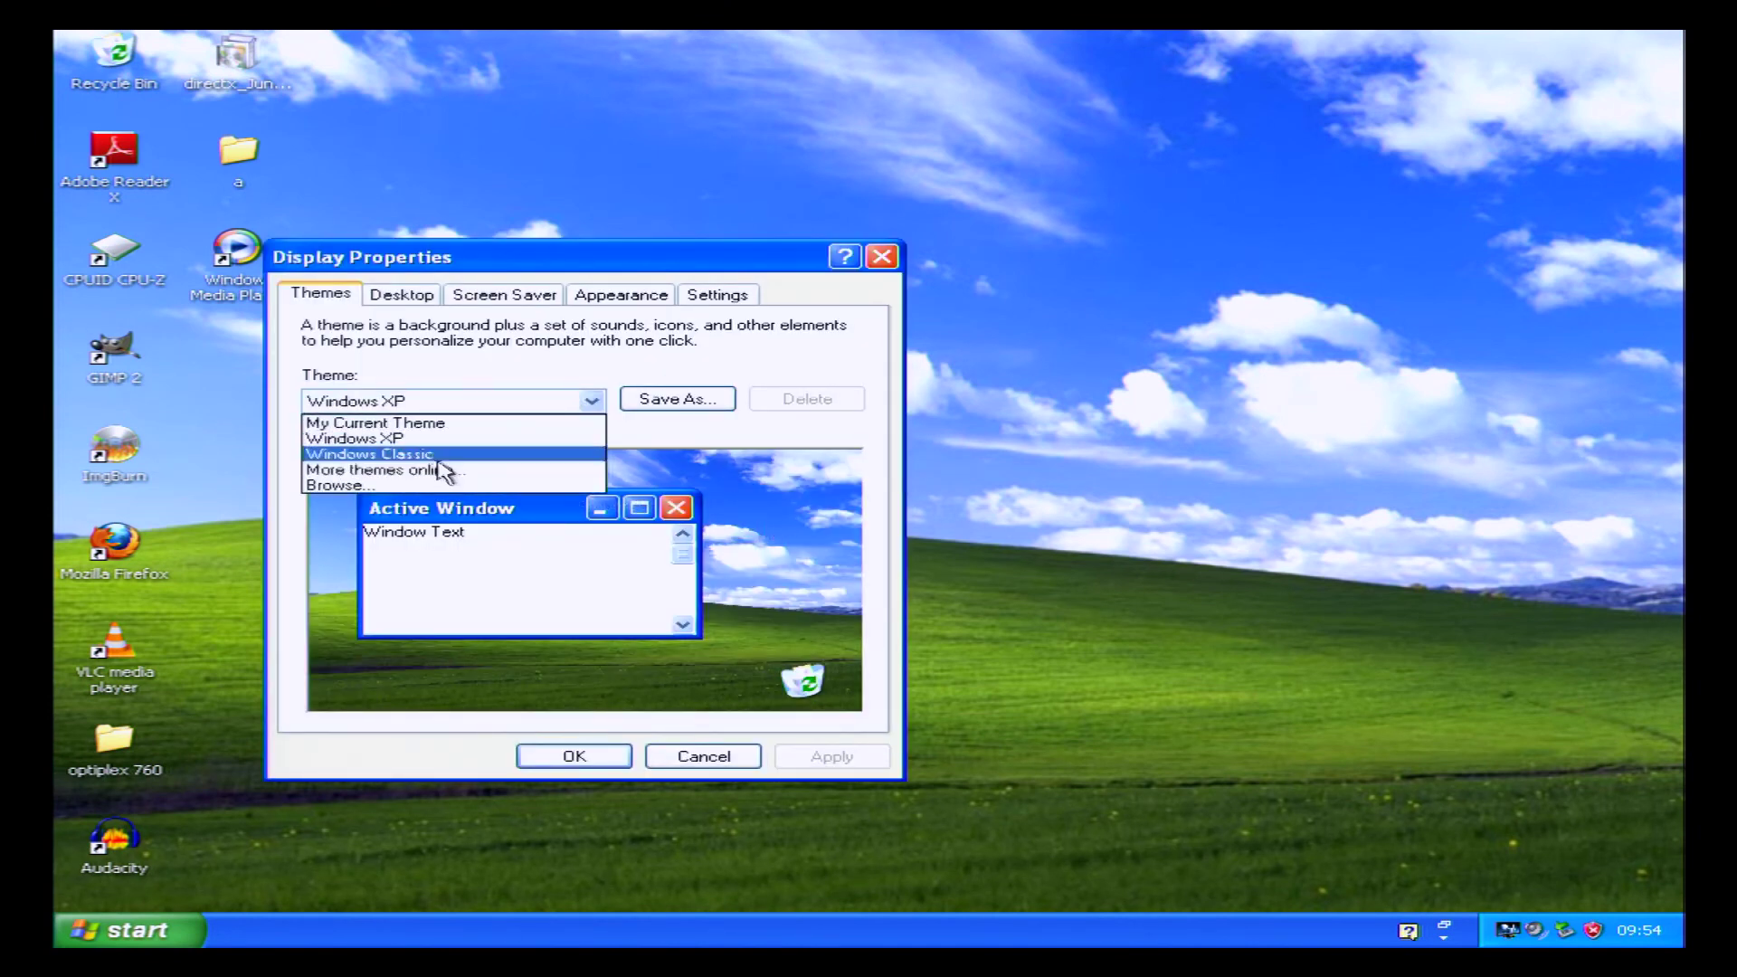
click(439, 457)
click(829, 758)
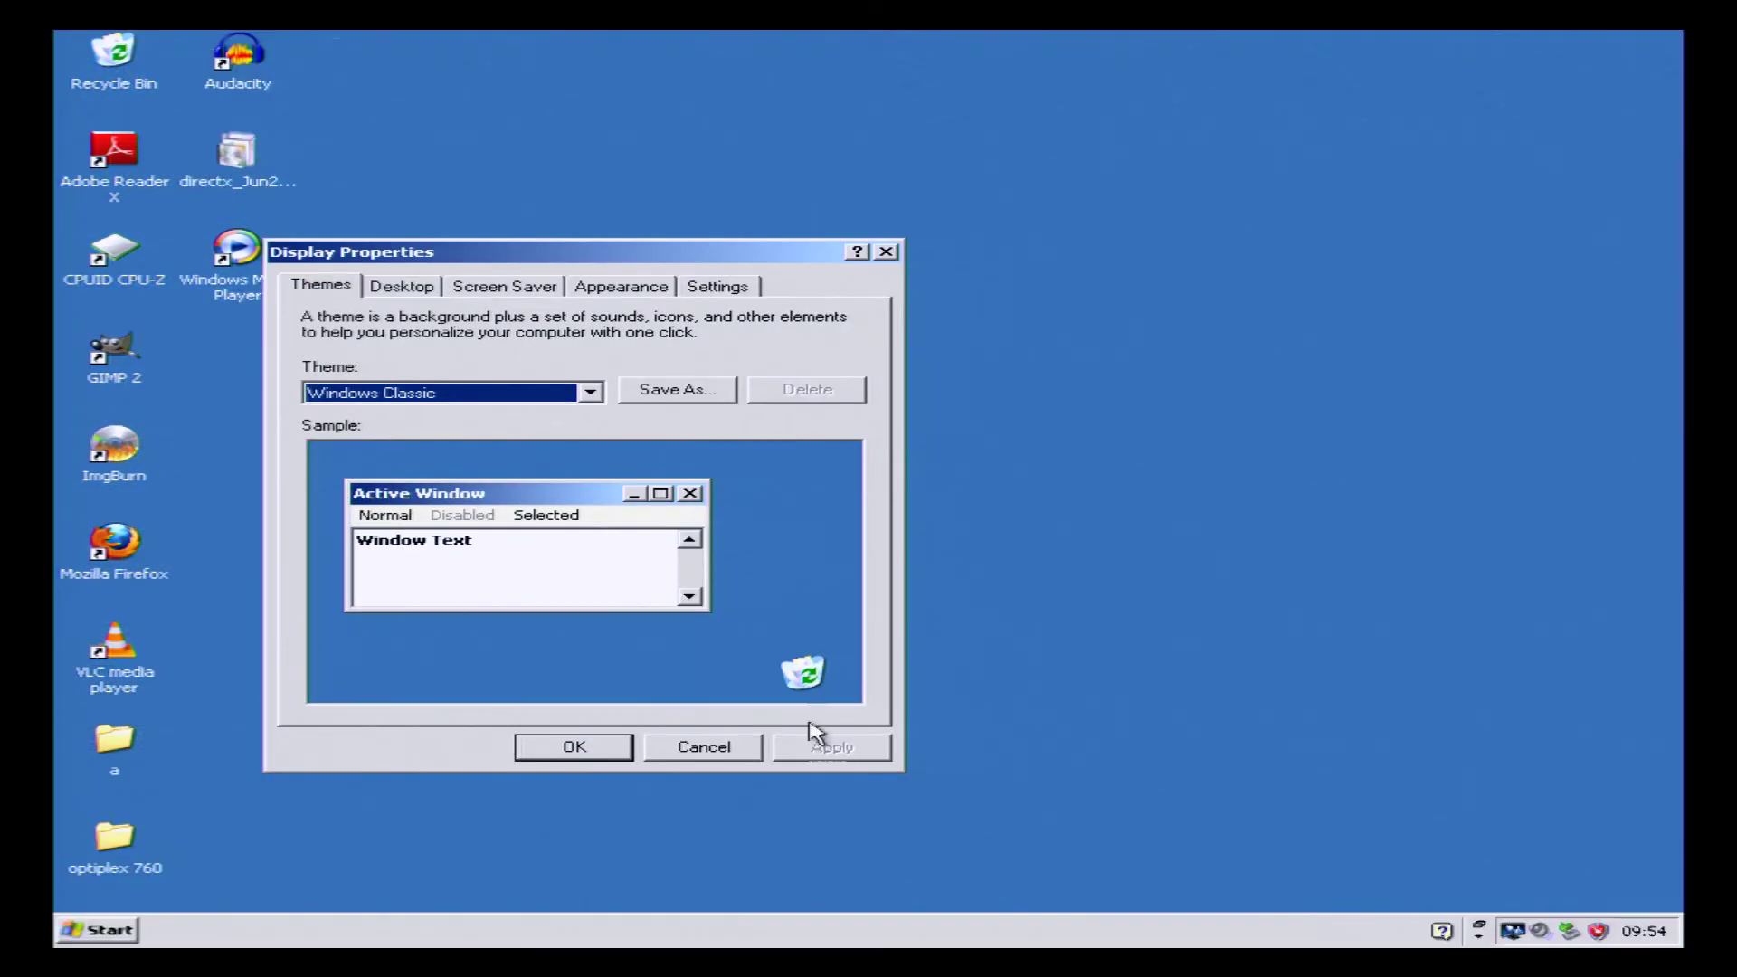
Set the desktop background color to black and apply it.
click(389, 289)
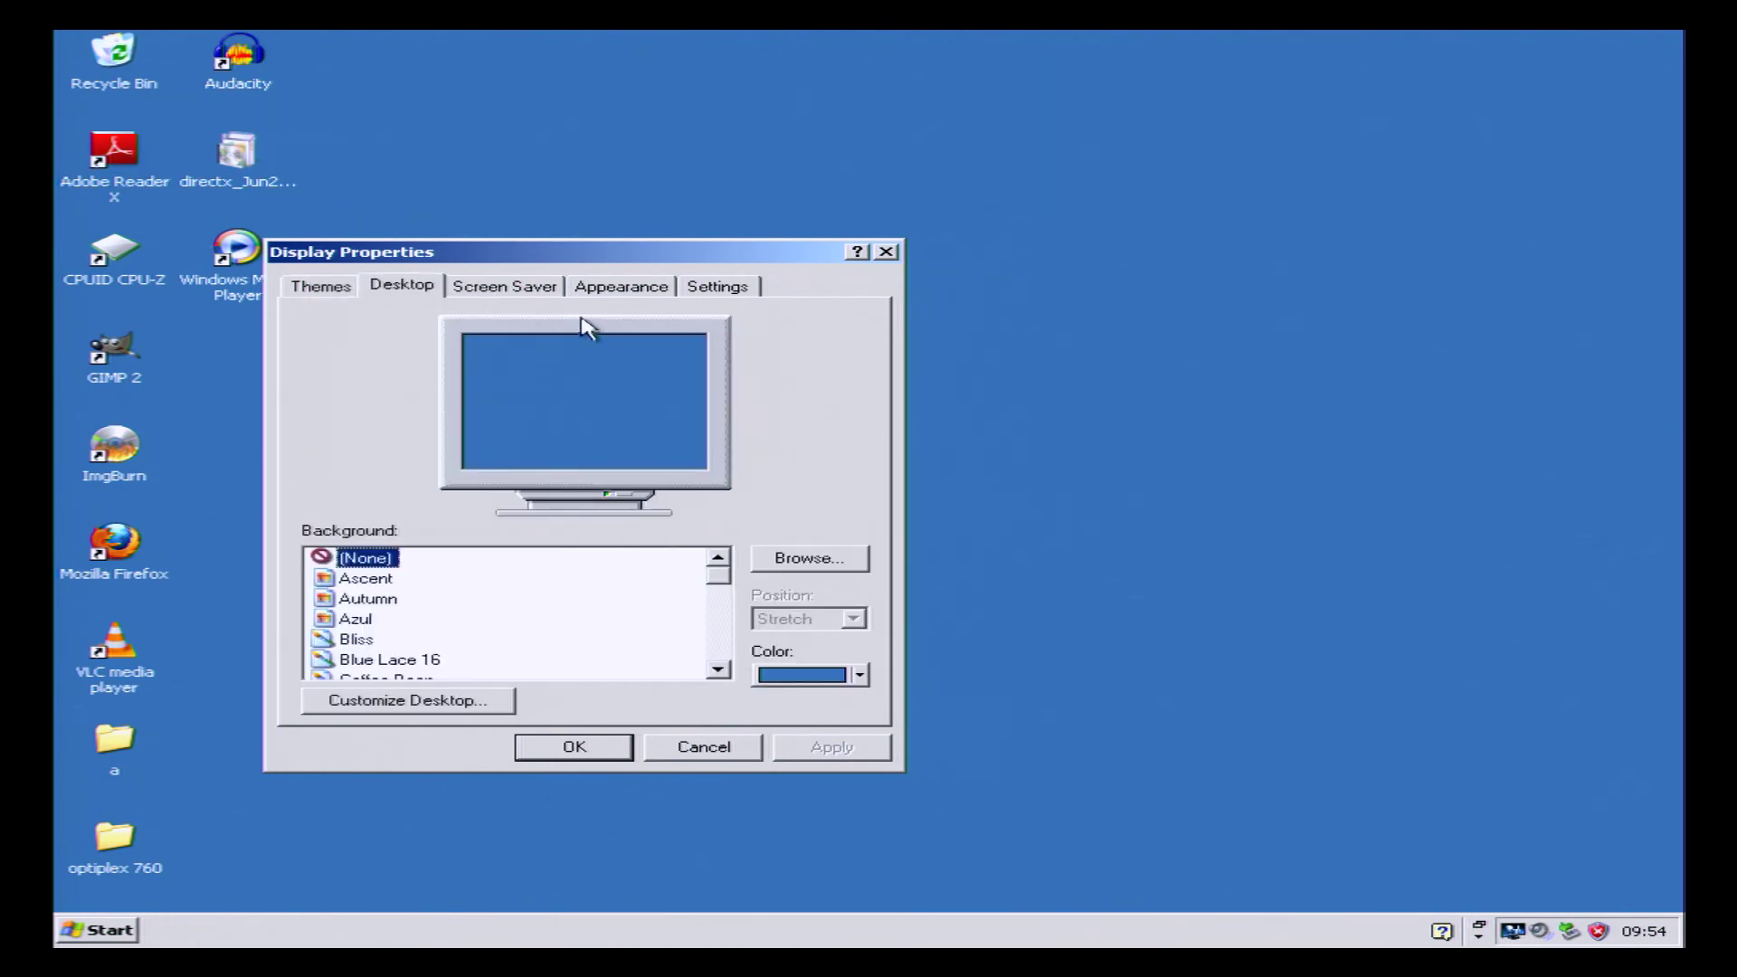
click(858, 675)
click(805, 702)
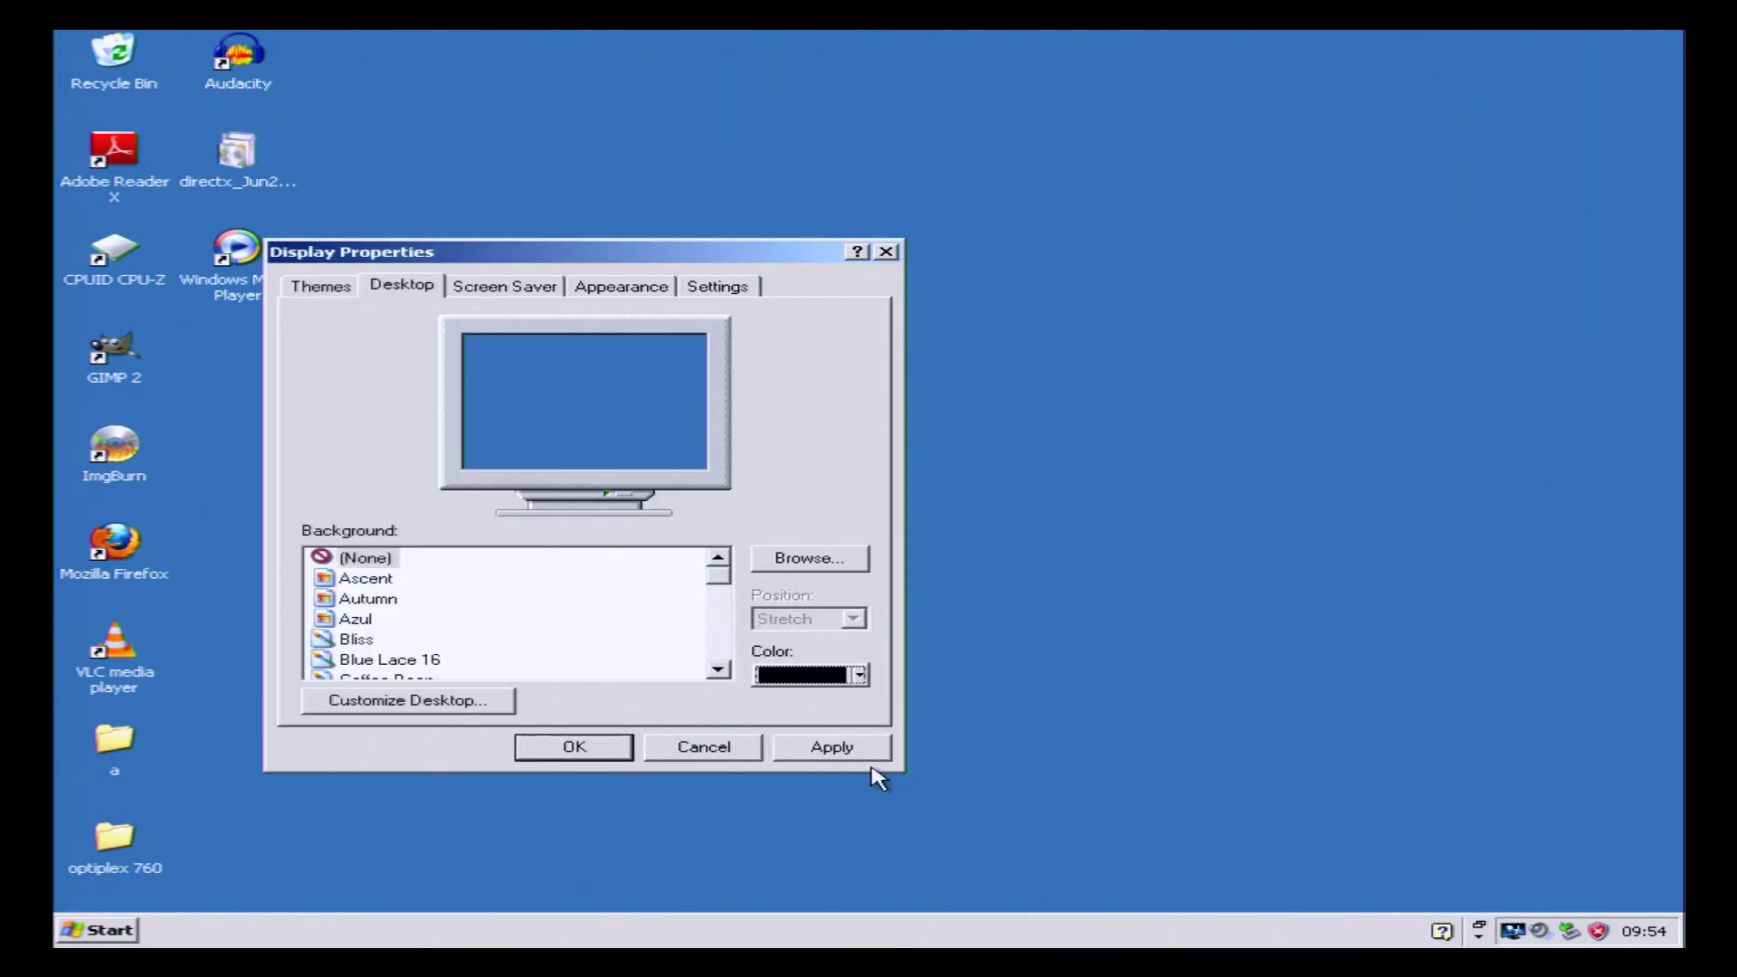
click(859, 763)
Select the Always On power scheme, set the monitor to never turn off, and save the power options.
click(525, 288)
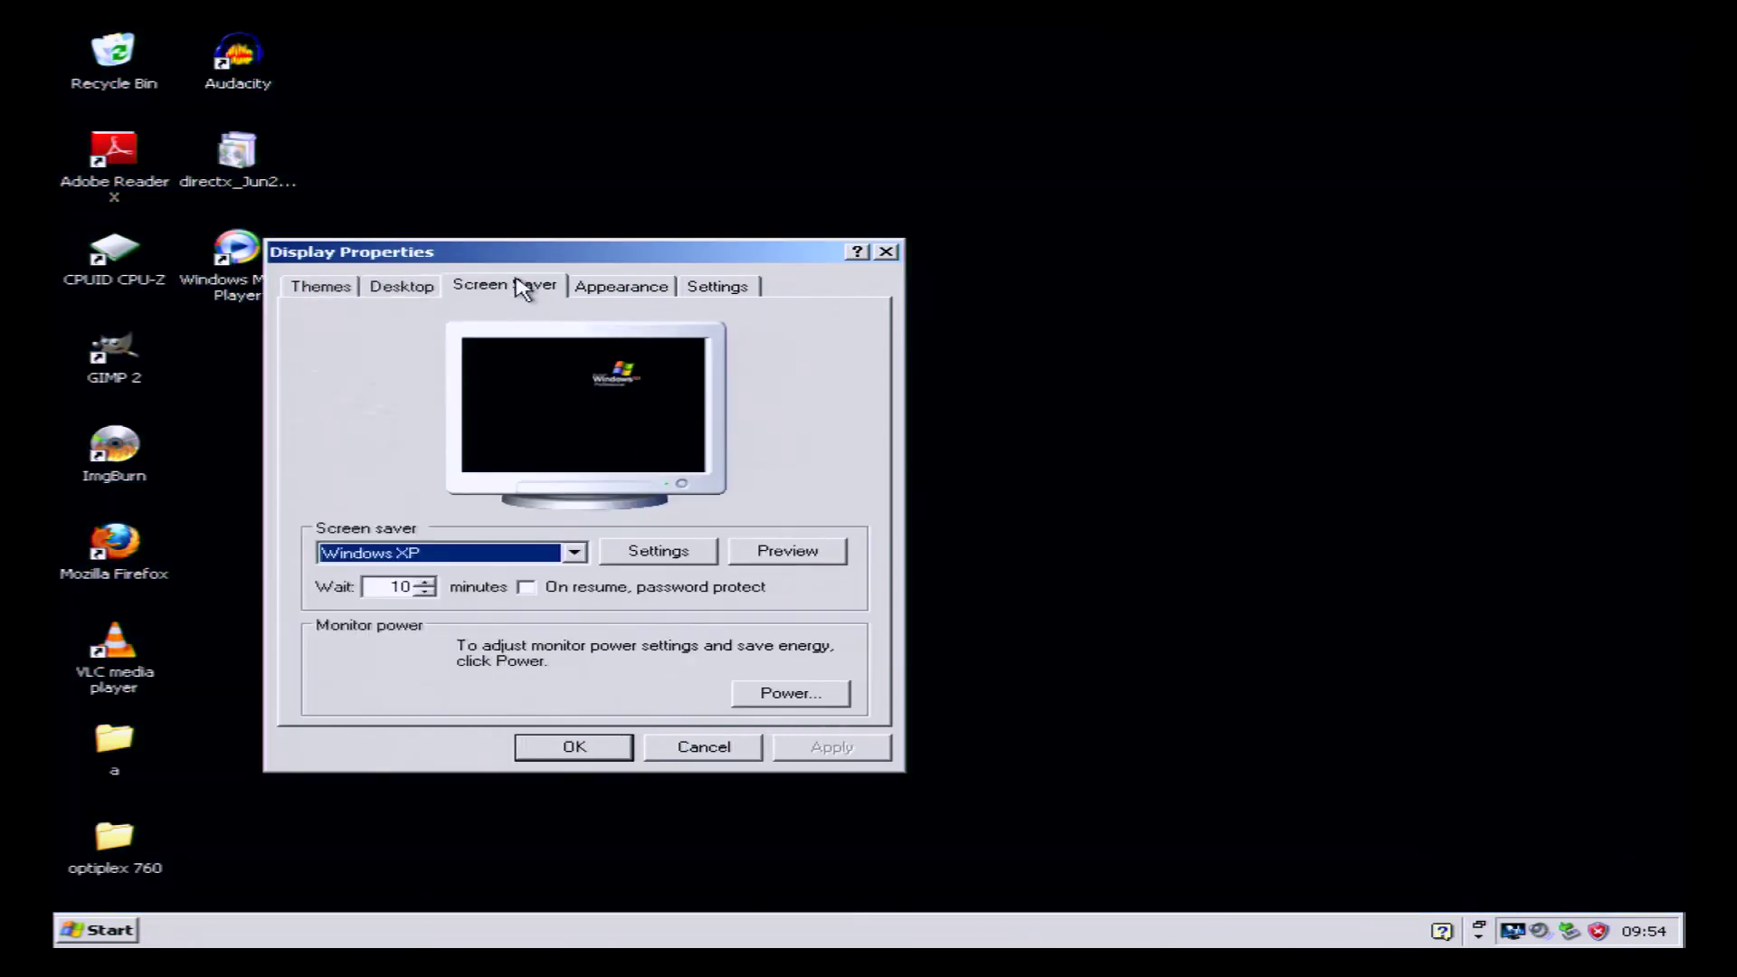
click(789, 690)
click(475, 228)
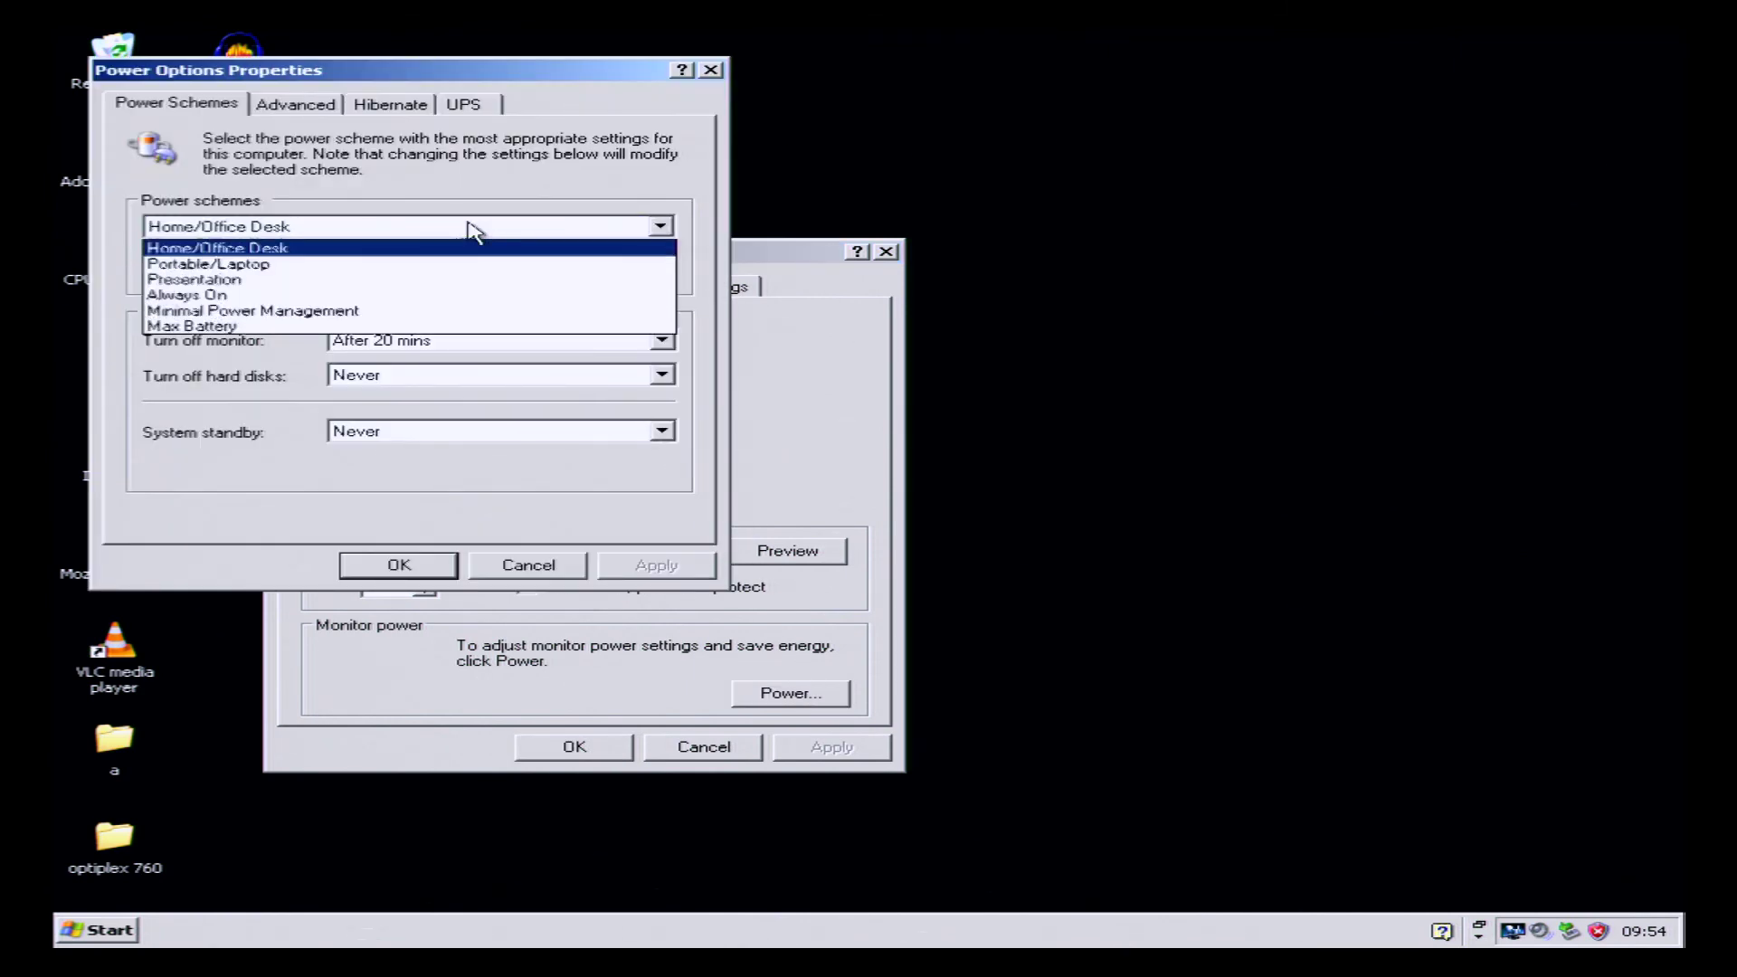
click(256, 301)
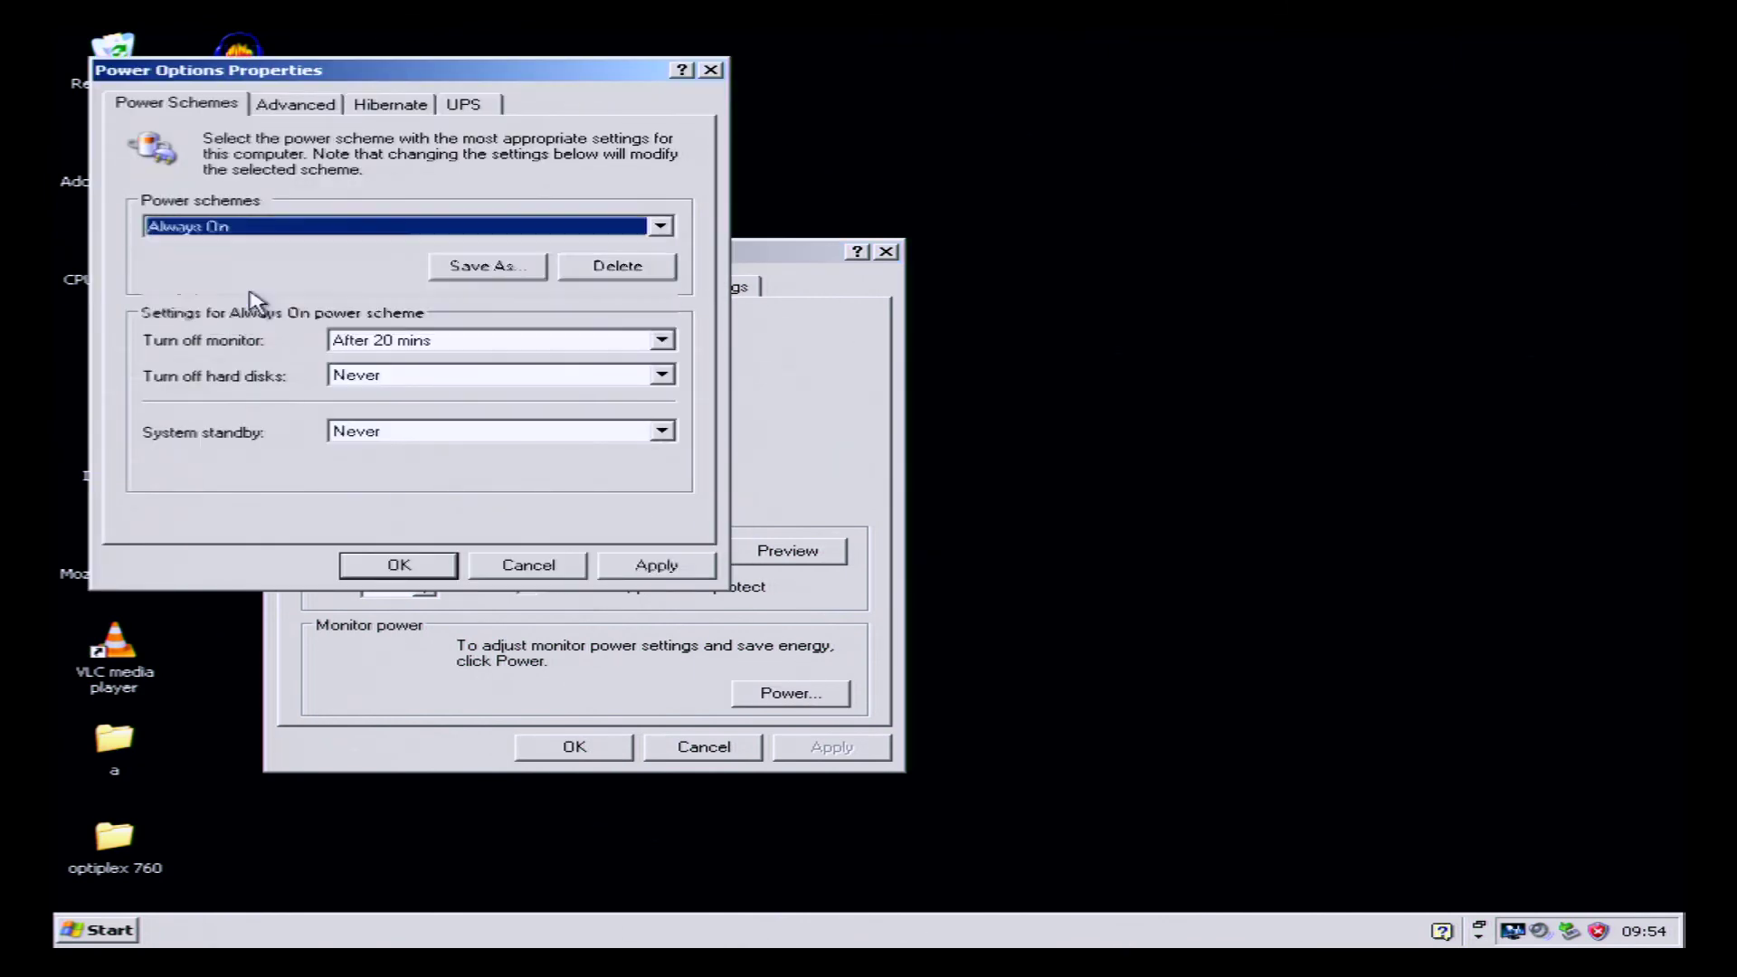
click(486, 342)
click(653, 566)
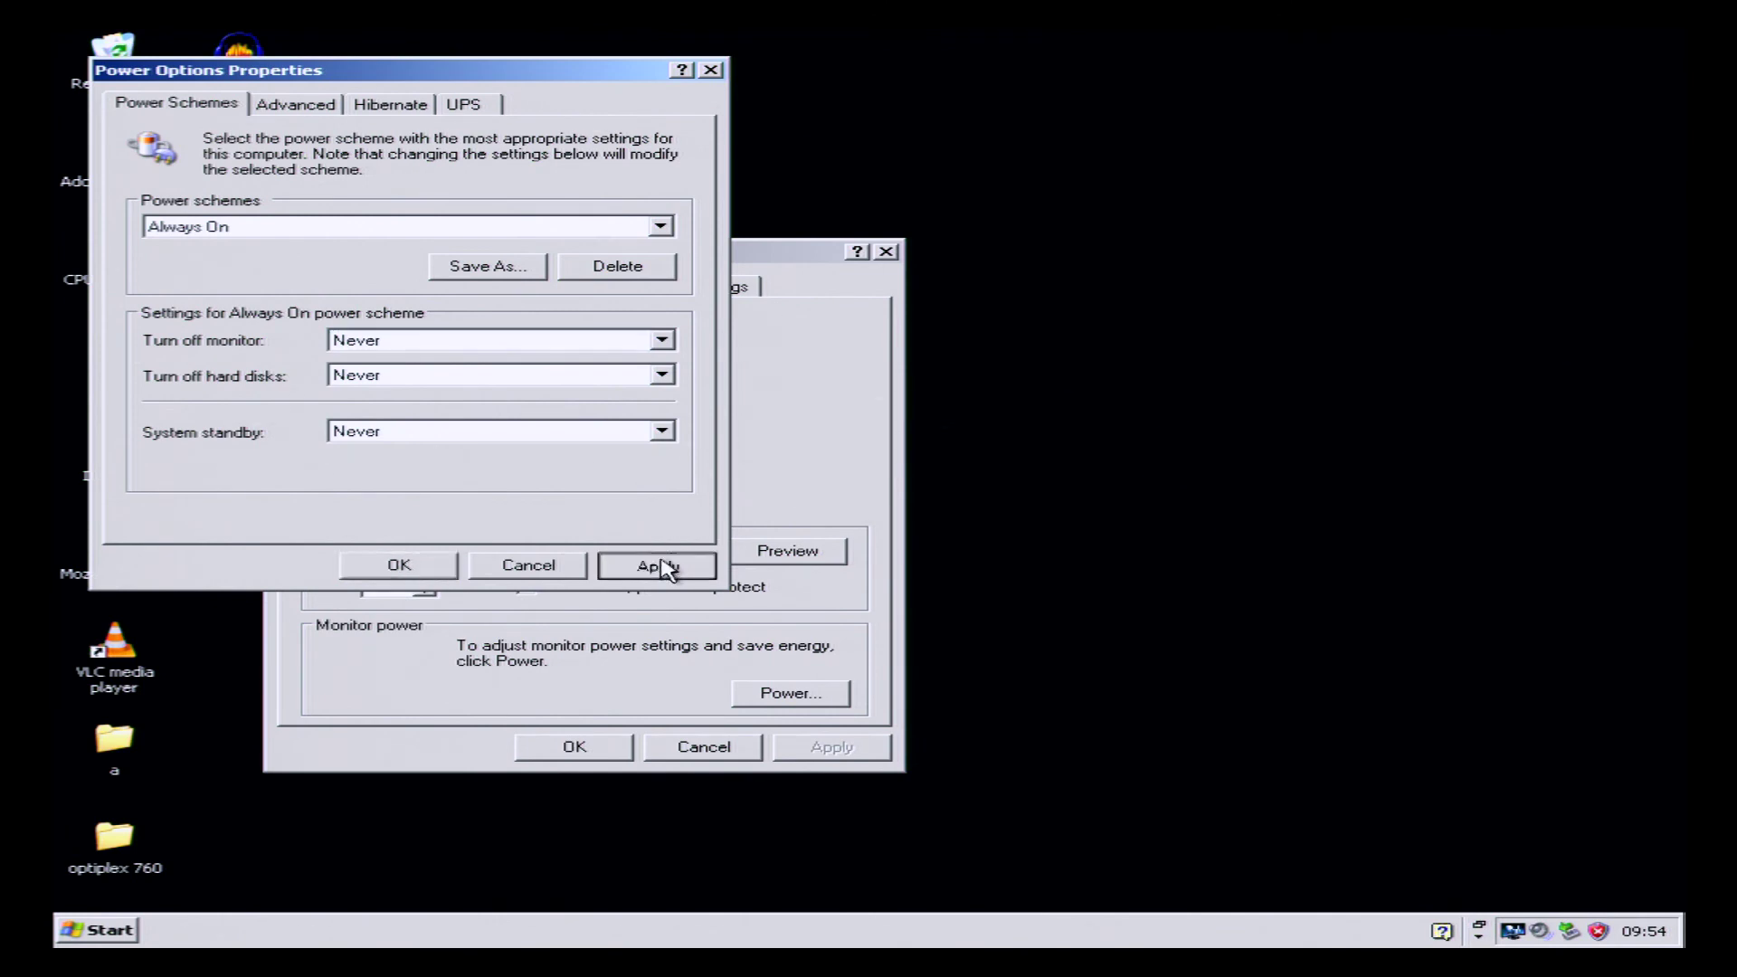
click(445, 568)
Set the screen saver to (None), apply it and close the display properties.
click(500, 554)
scroll(502, 568, up, 2)
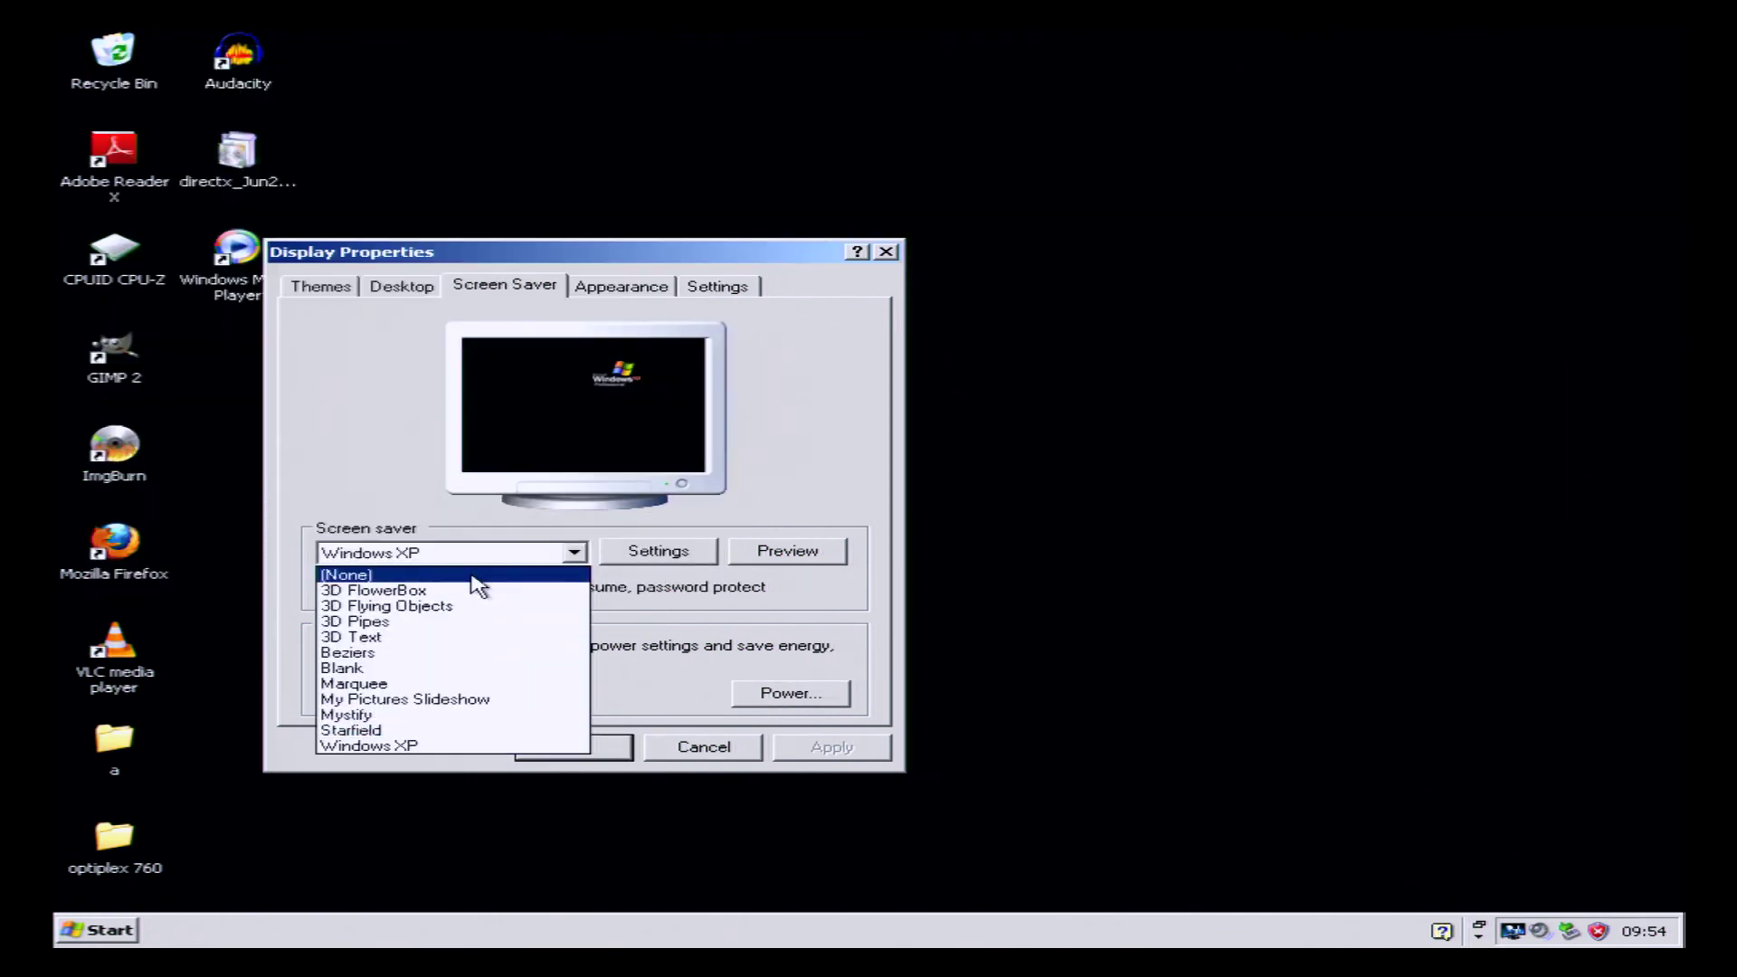
click(503, 570)
click(831, 746)
click(607, 758)
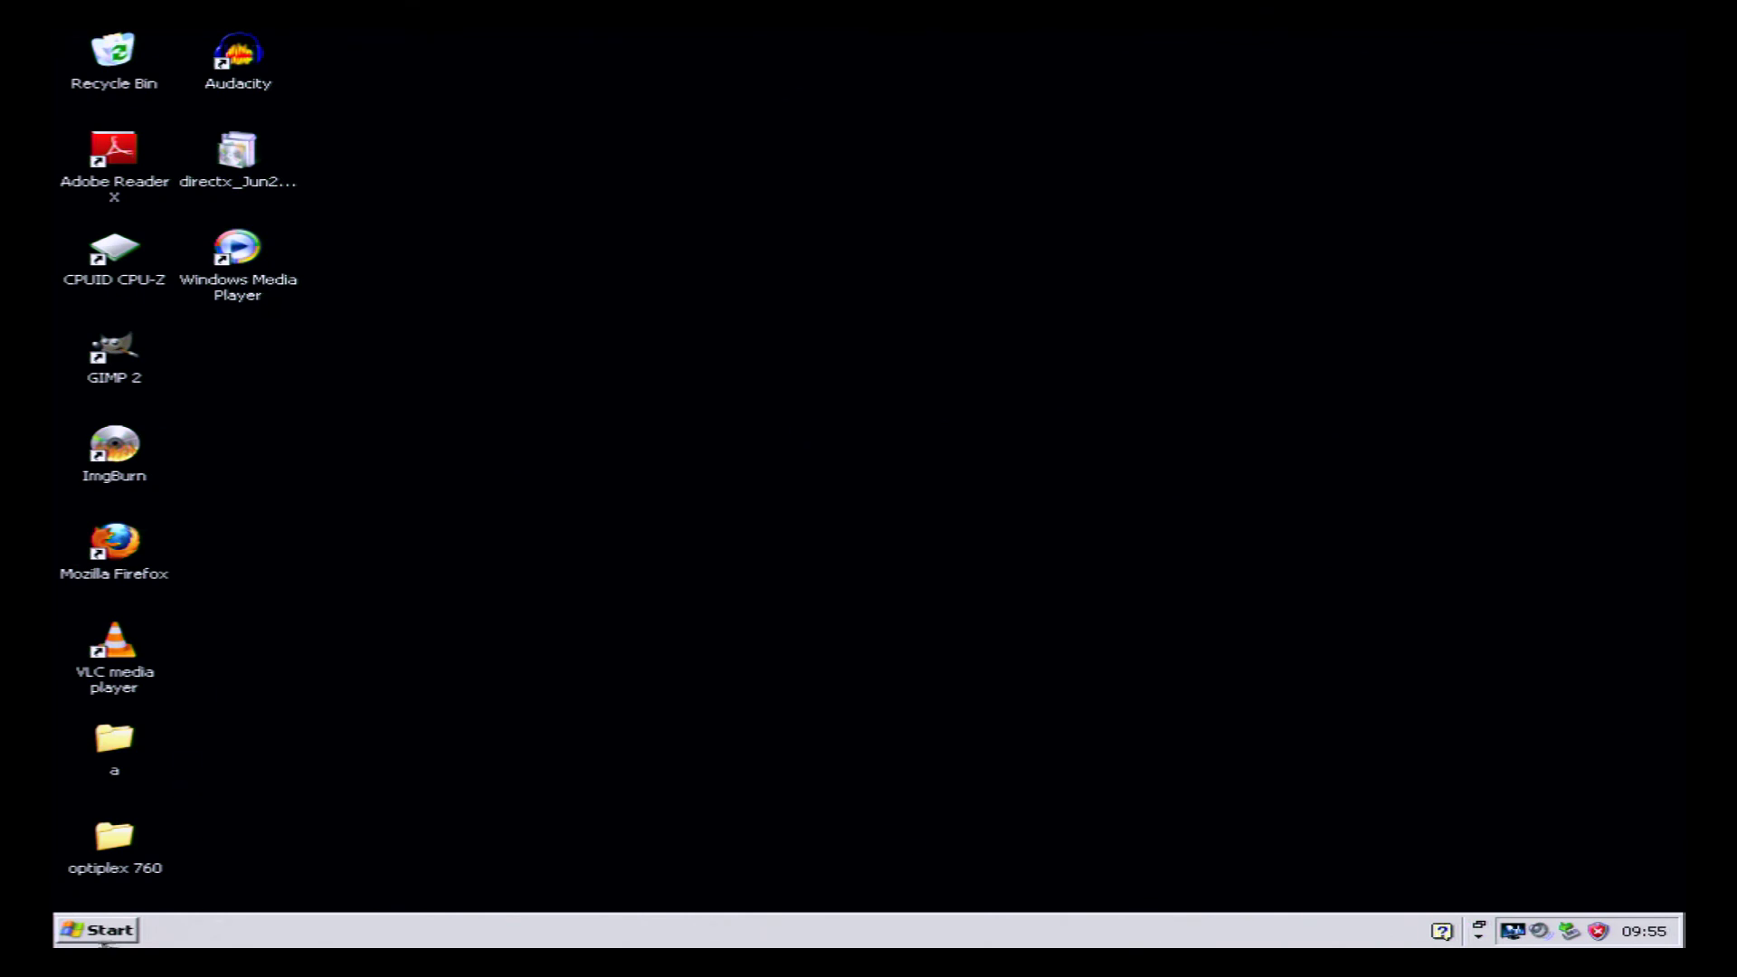
Switch the taskbar properties to the Classic Start menu, save the change and open the Start menu to check it.
right_click(256, 941)
click(308, 923)
click(207, 421)
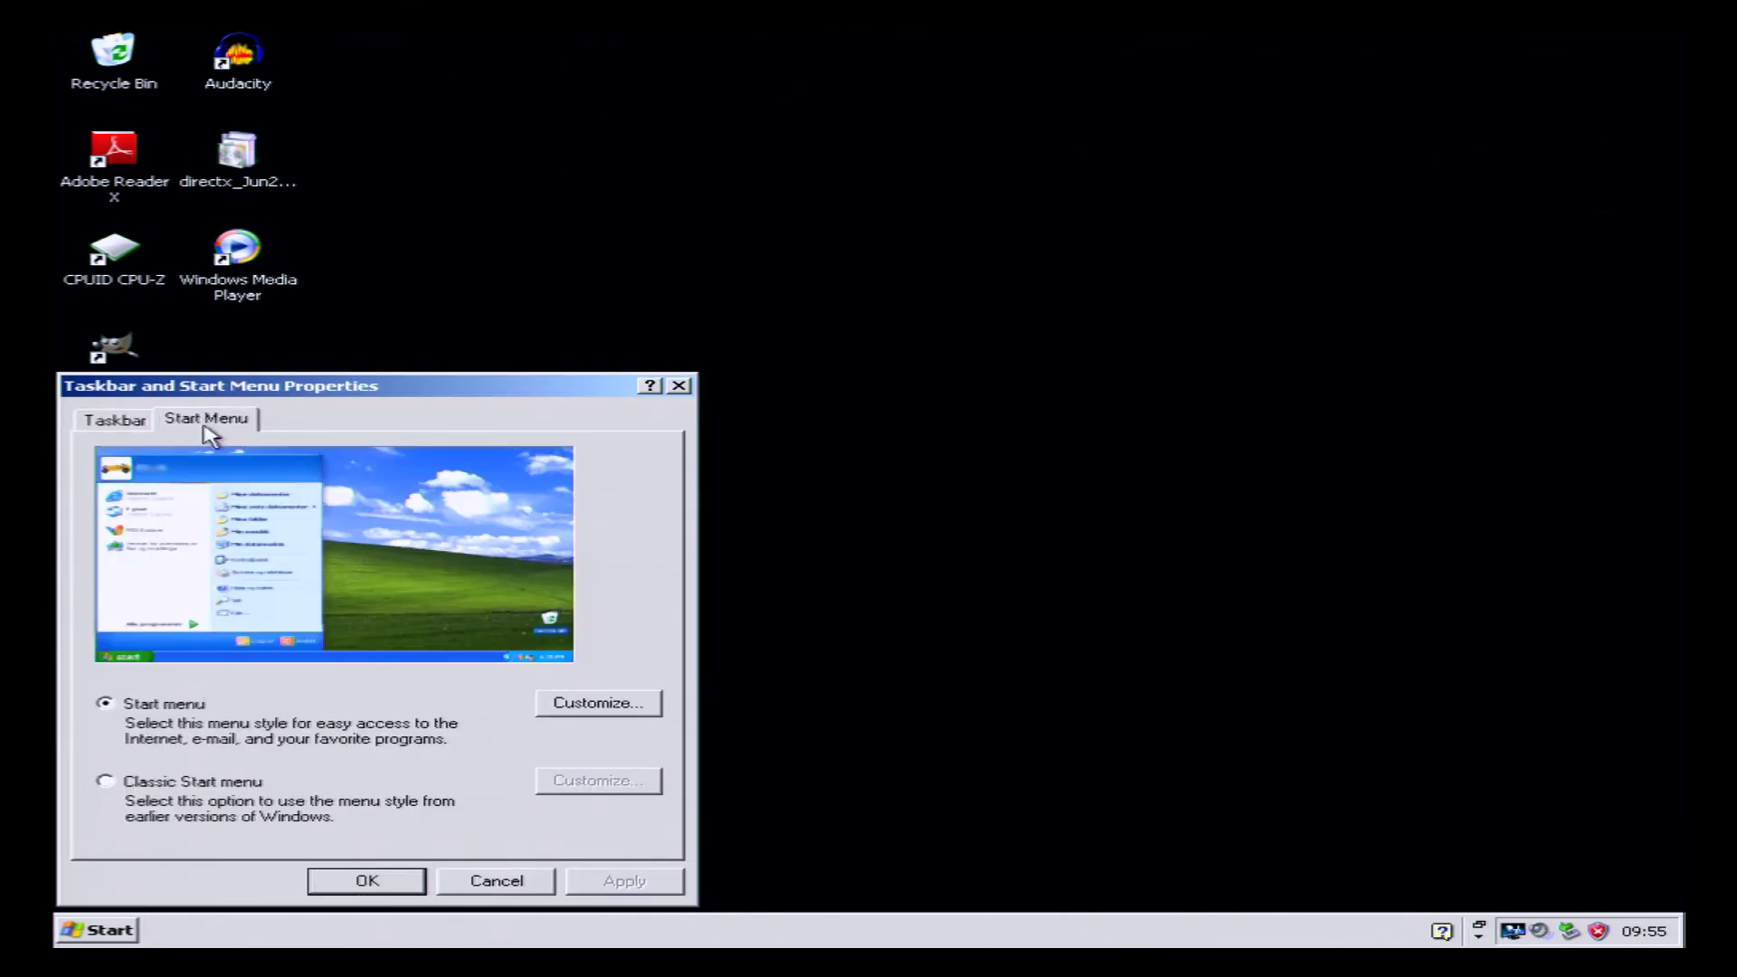
click(204, 782)
click(622, 885)
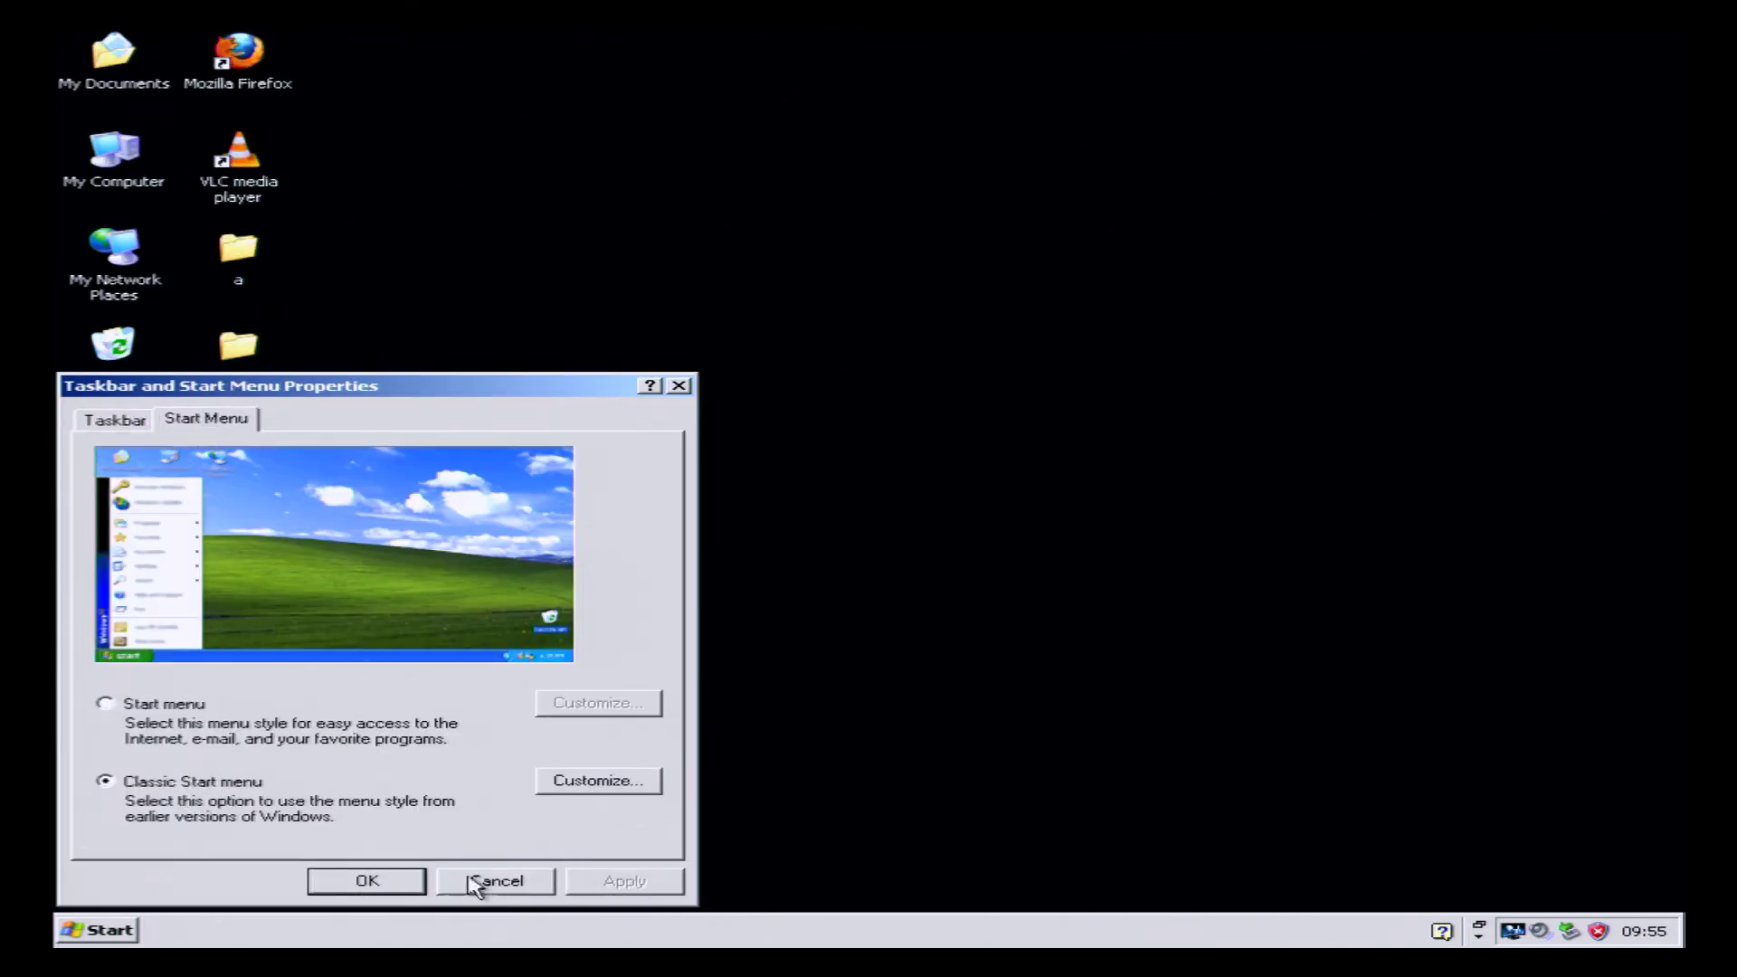
click(395, 882)
click(113, 932)
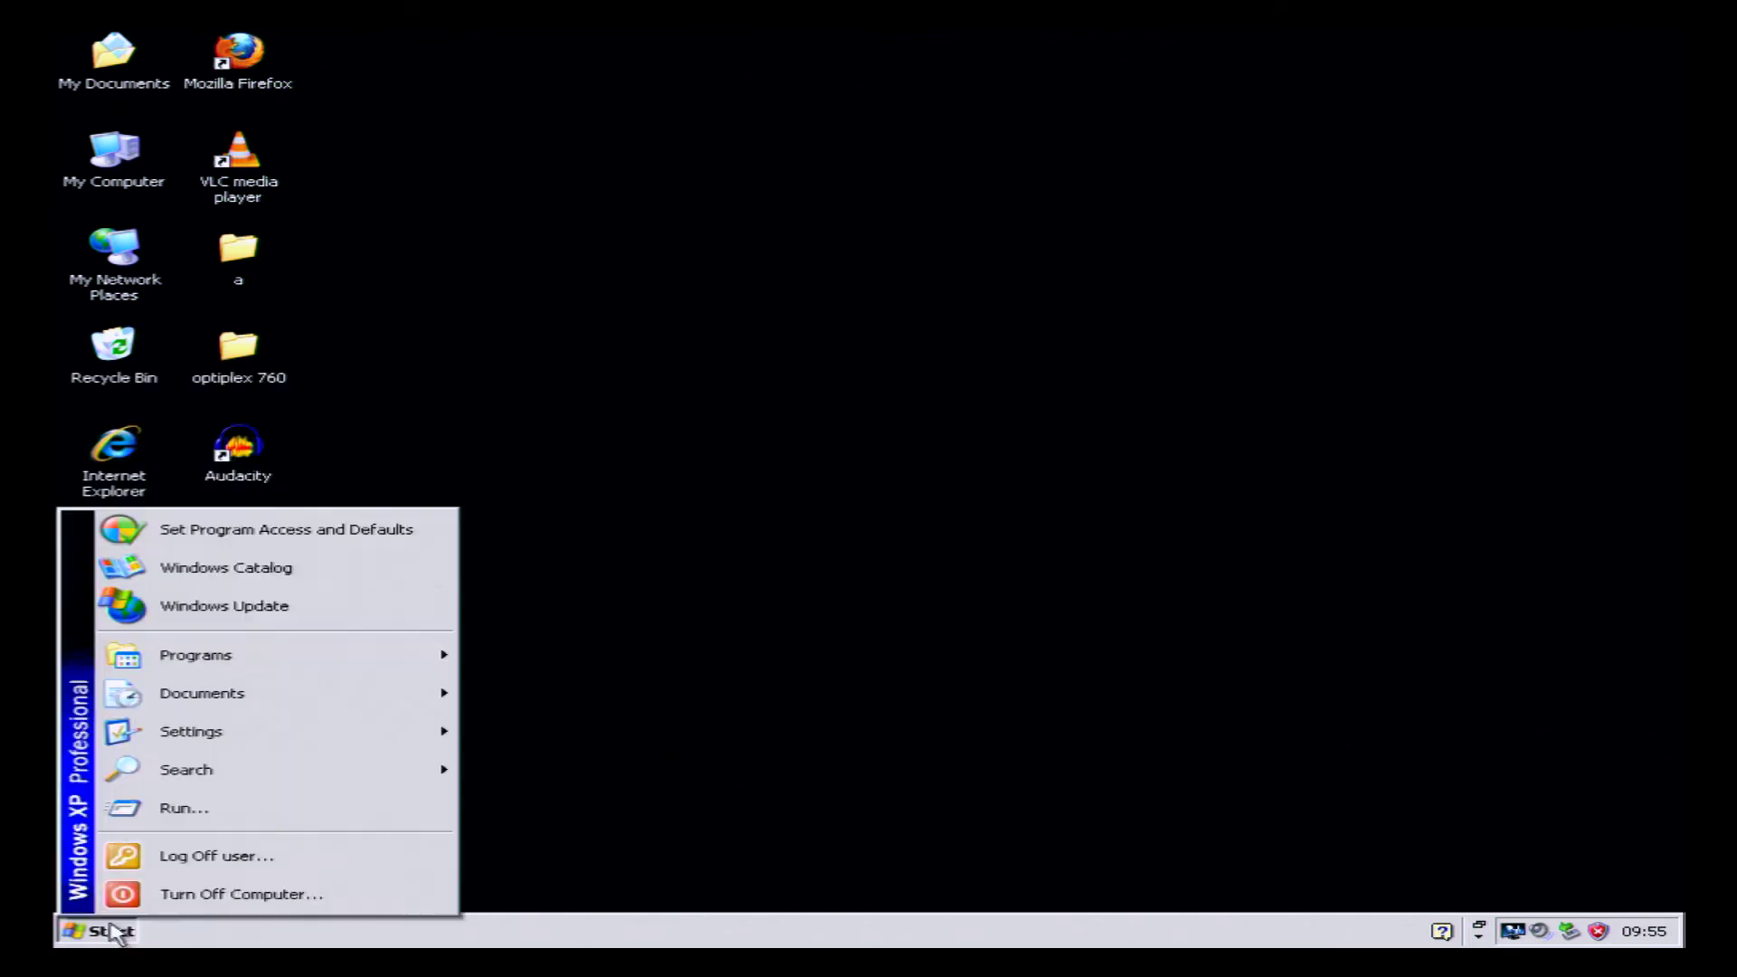
Set the visual effects in the system's performance options to Adjust for best performance and apply the change.
click(118, 177)
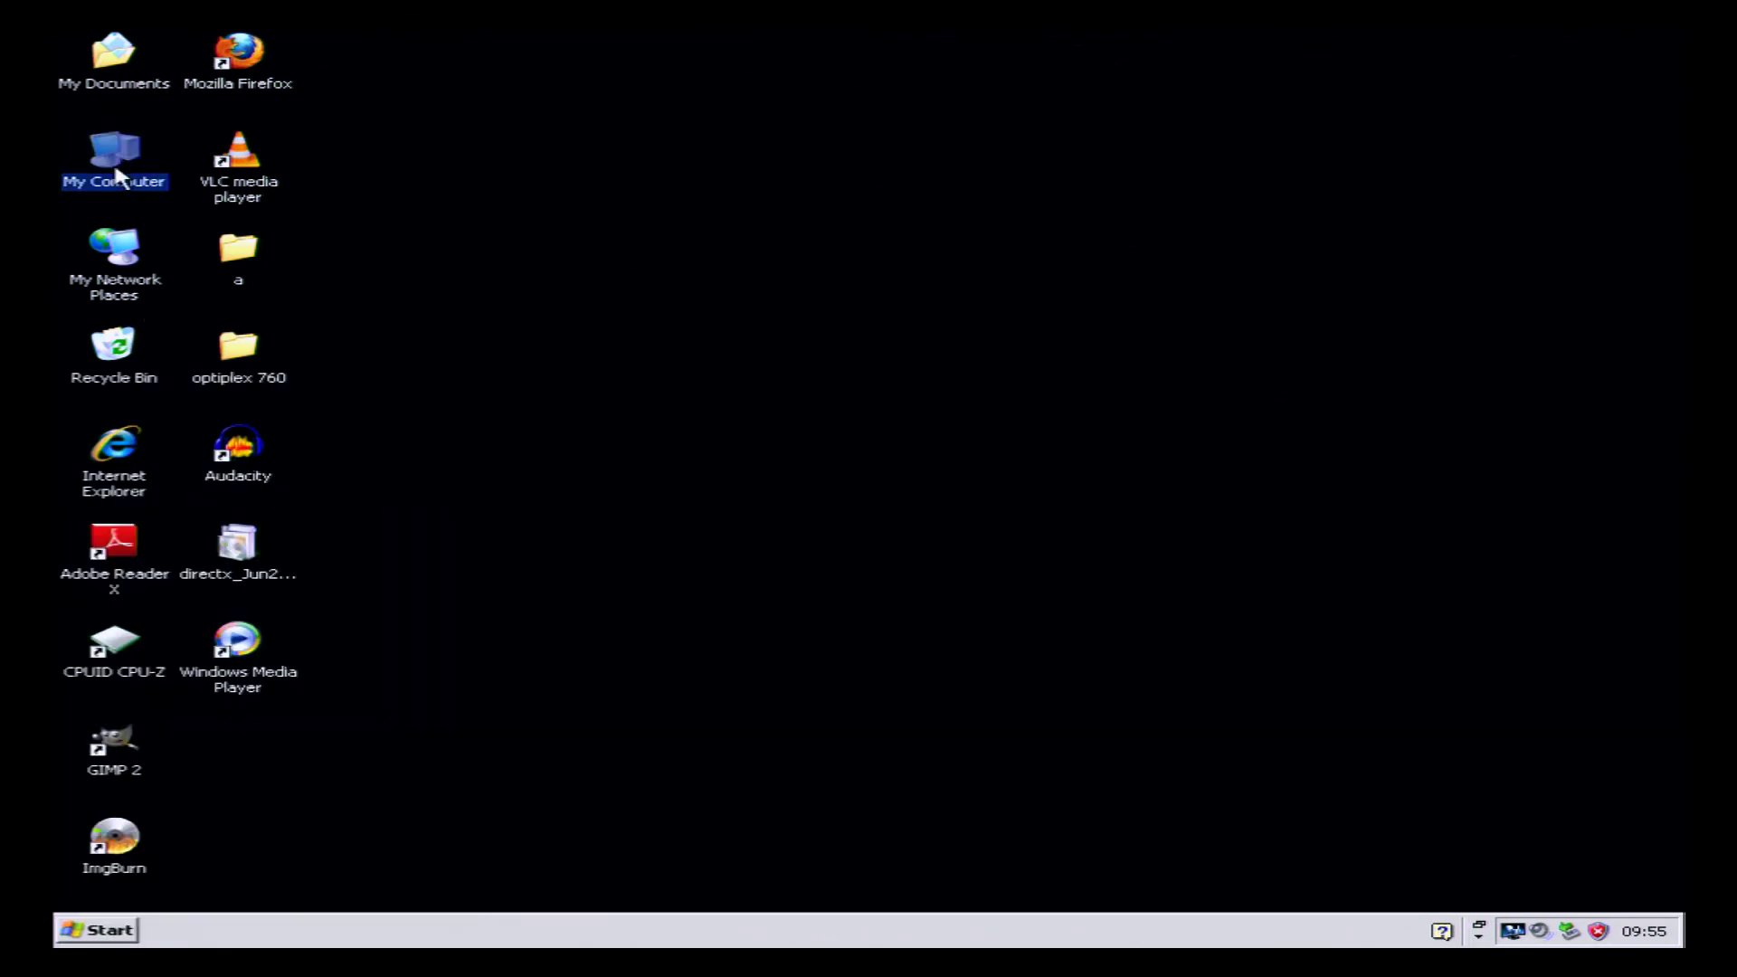
right_click(115, 169)
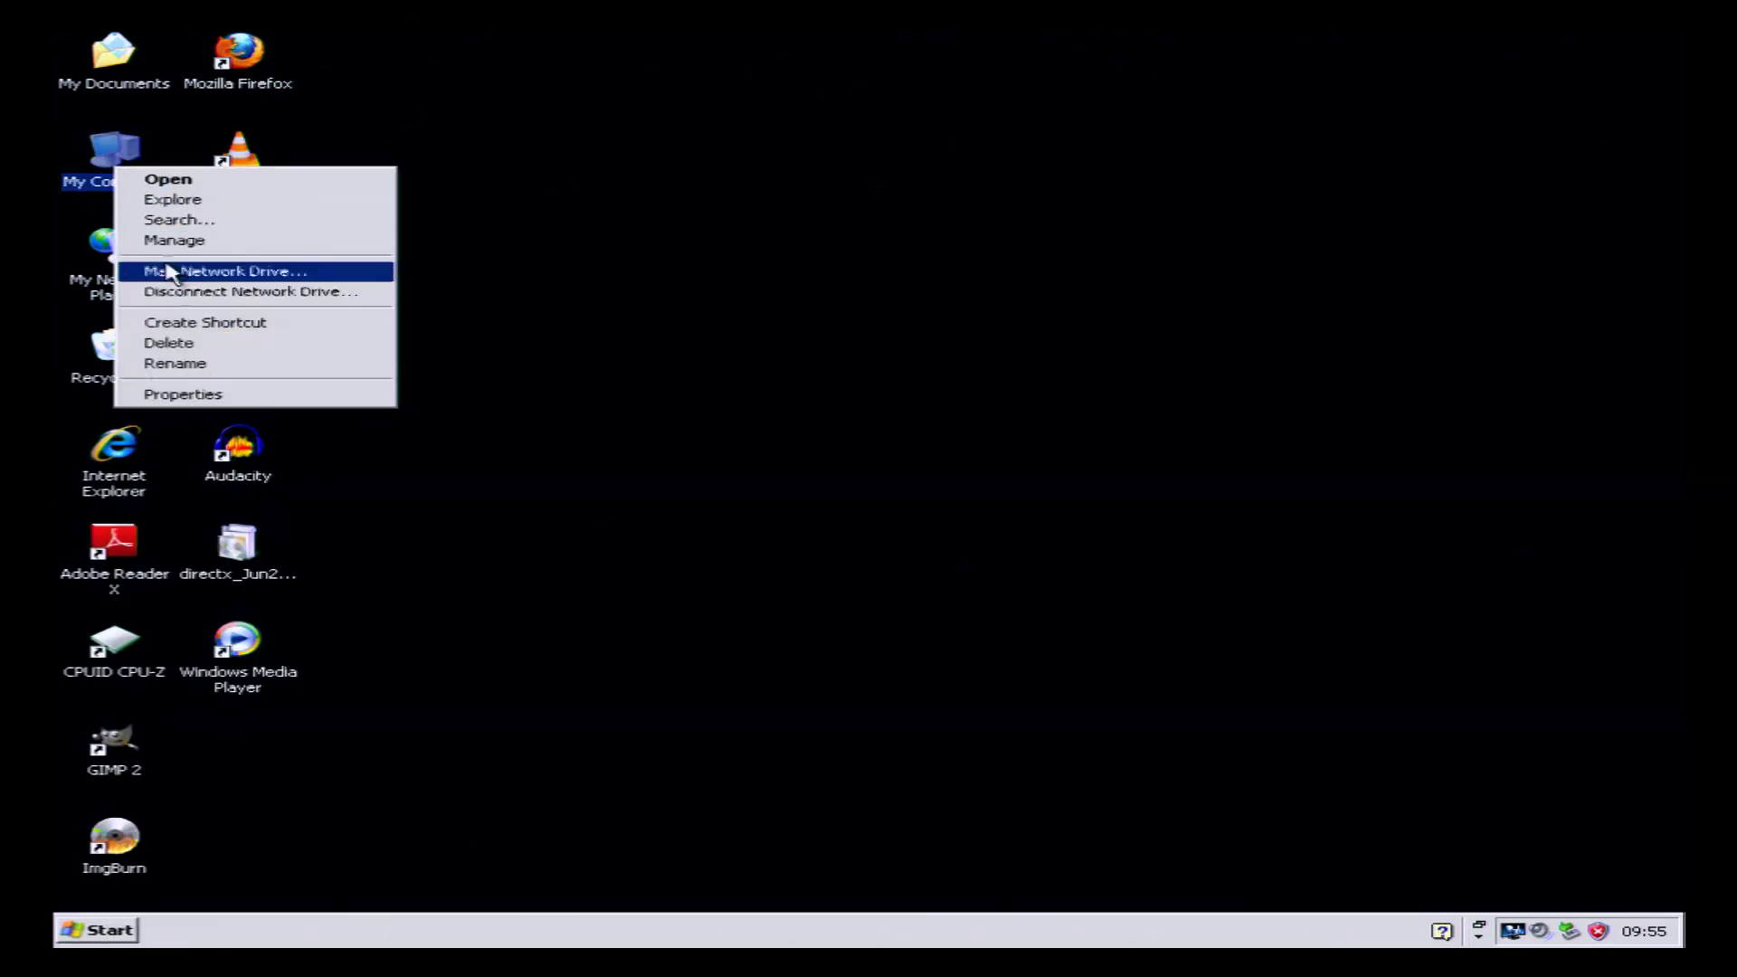
click(214, 398)
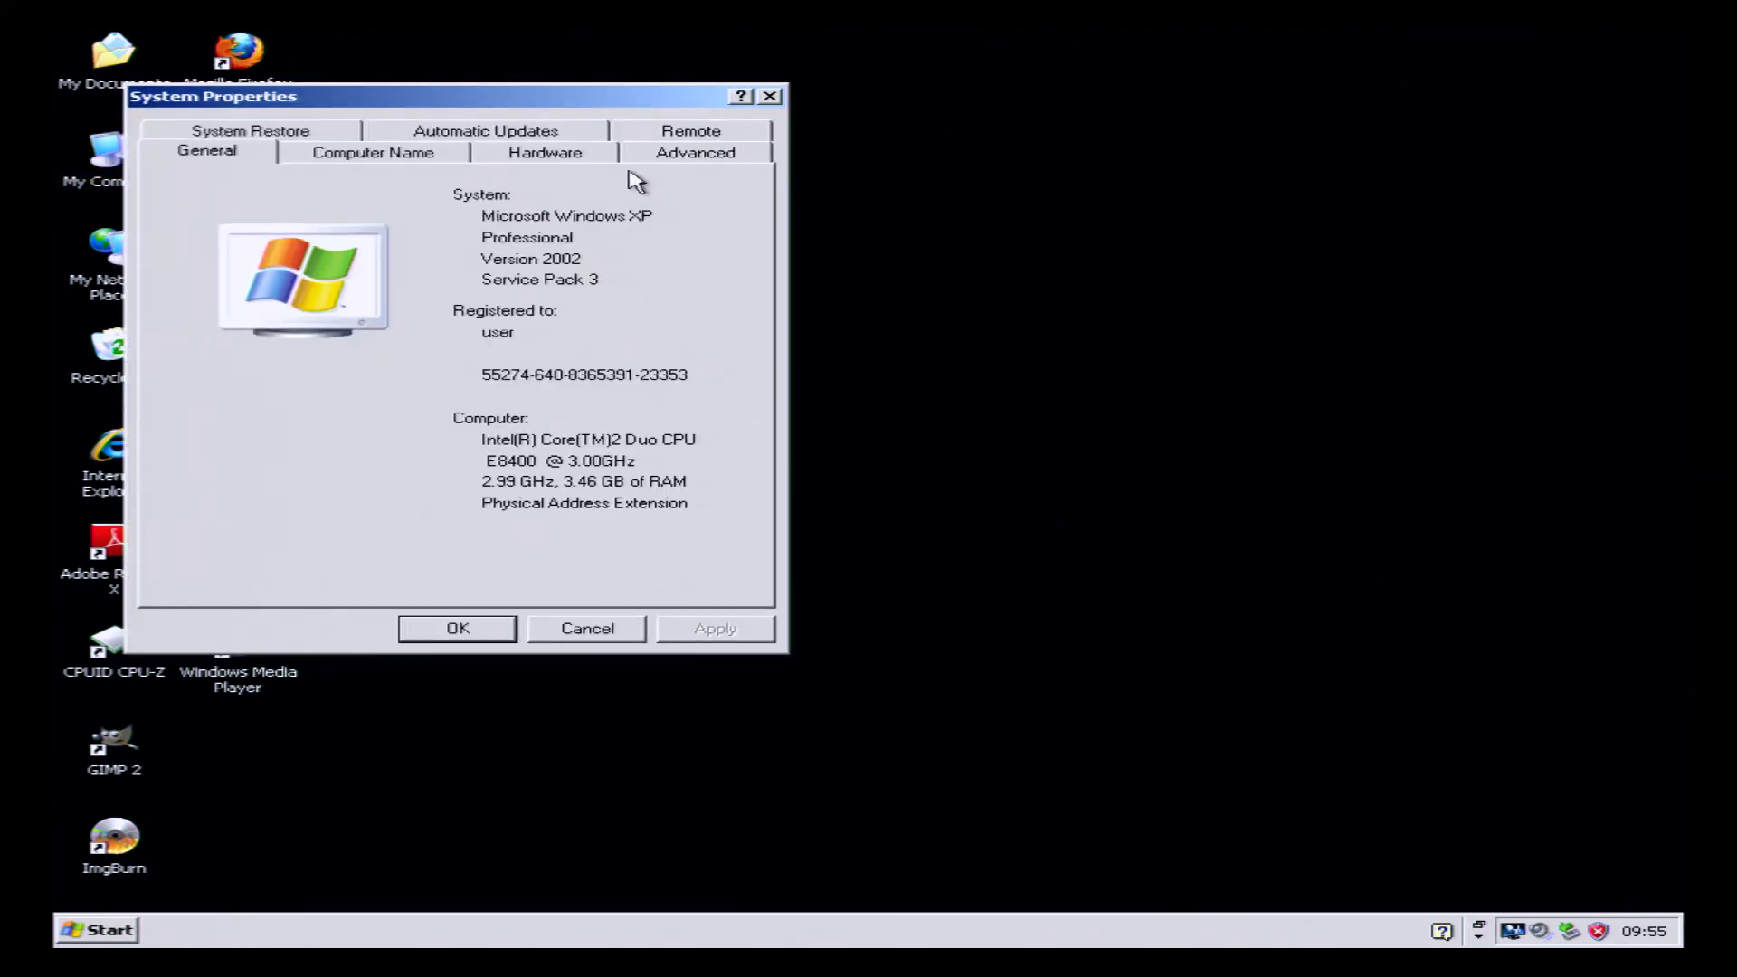
click(695, 152)
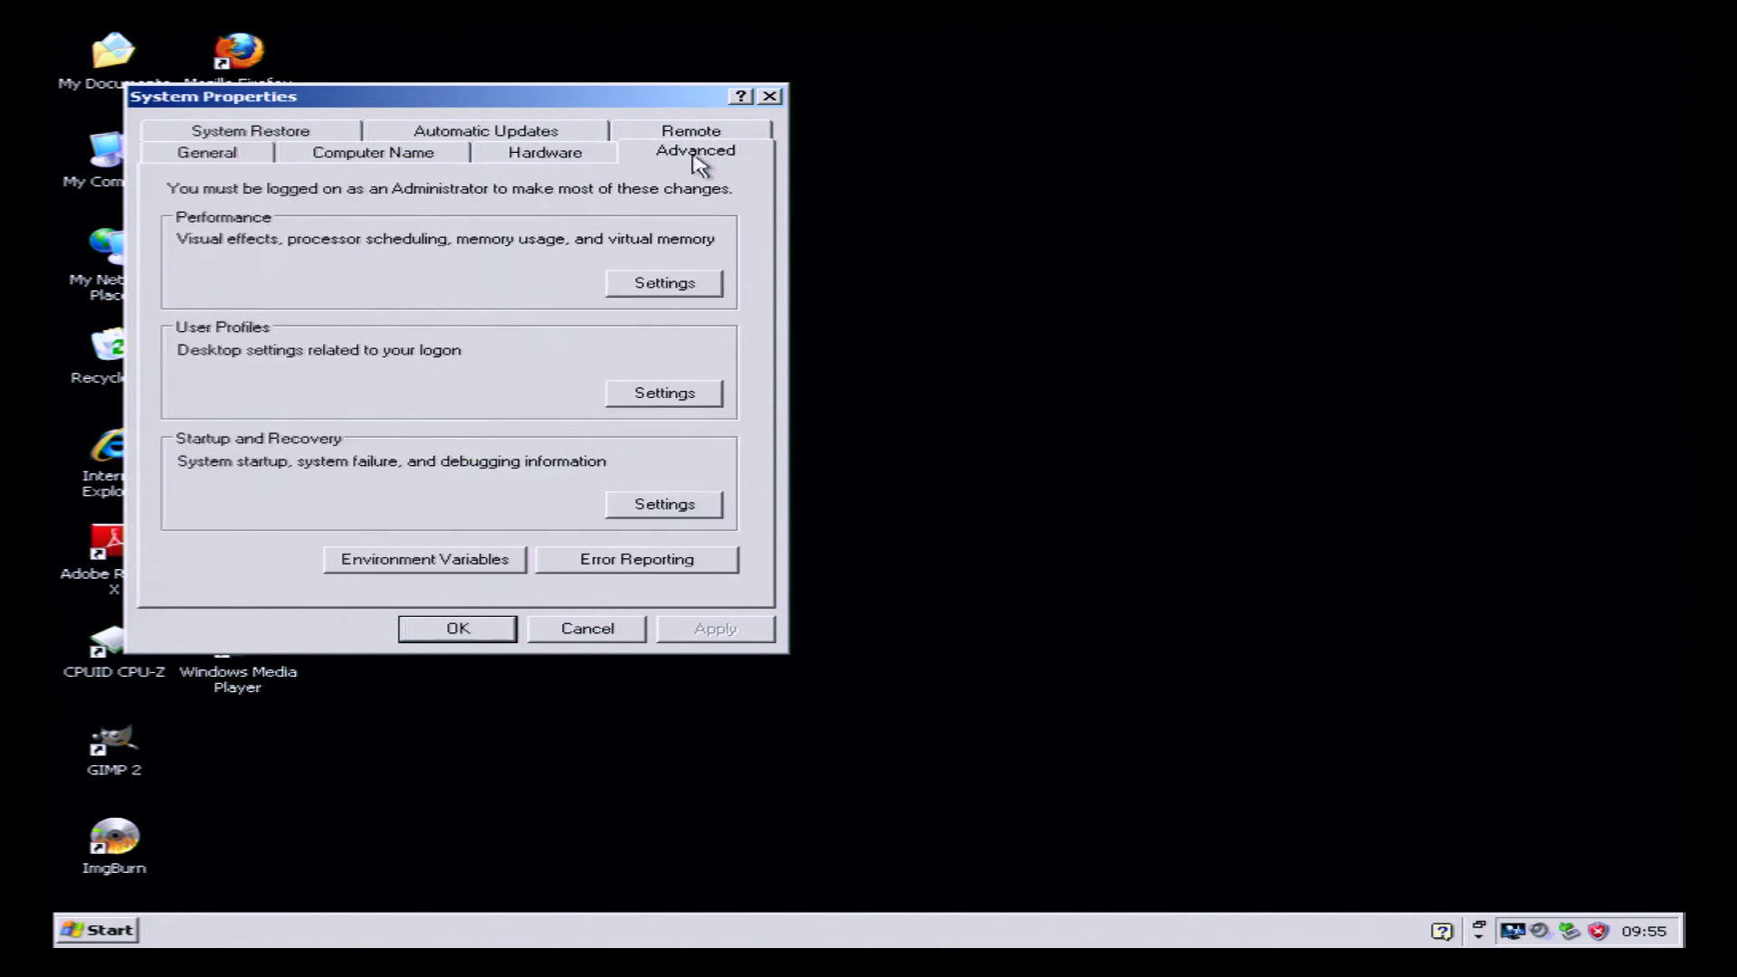
click(663, 289)
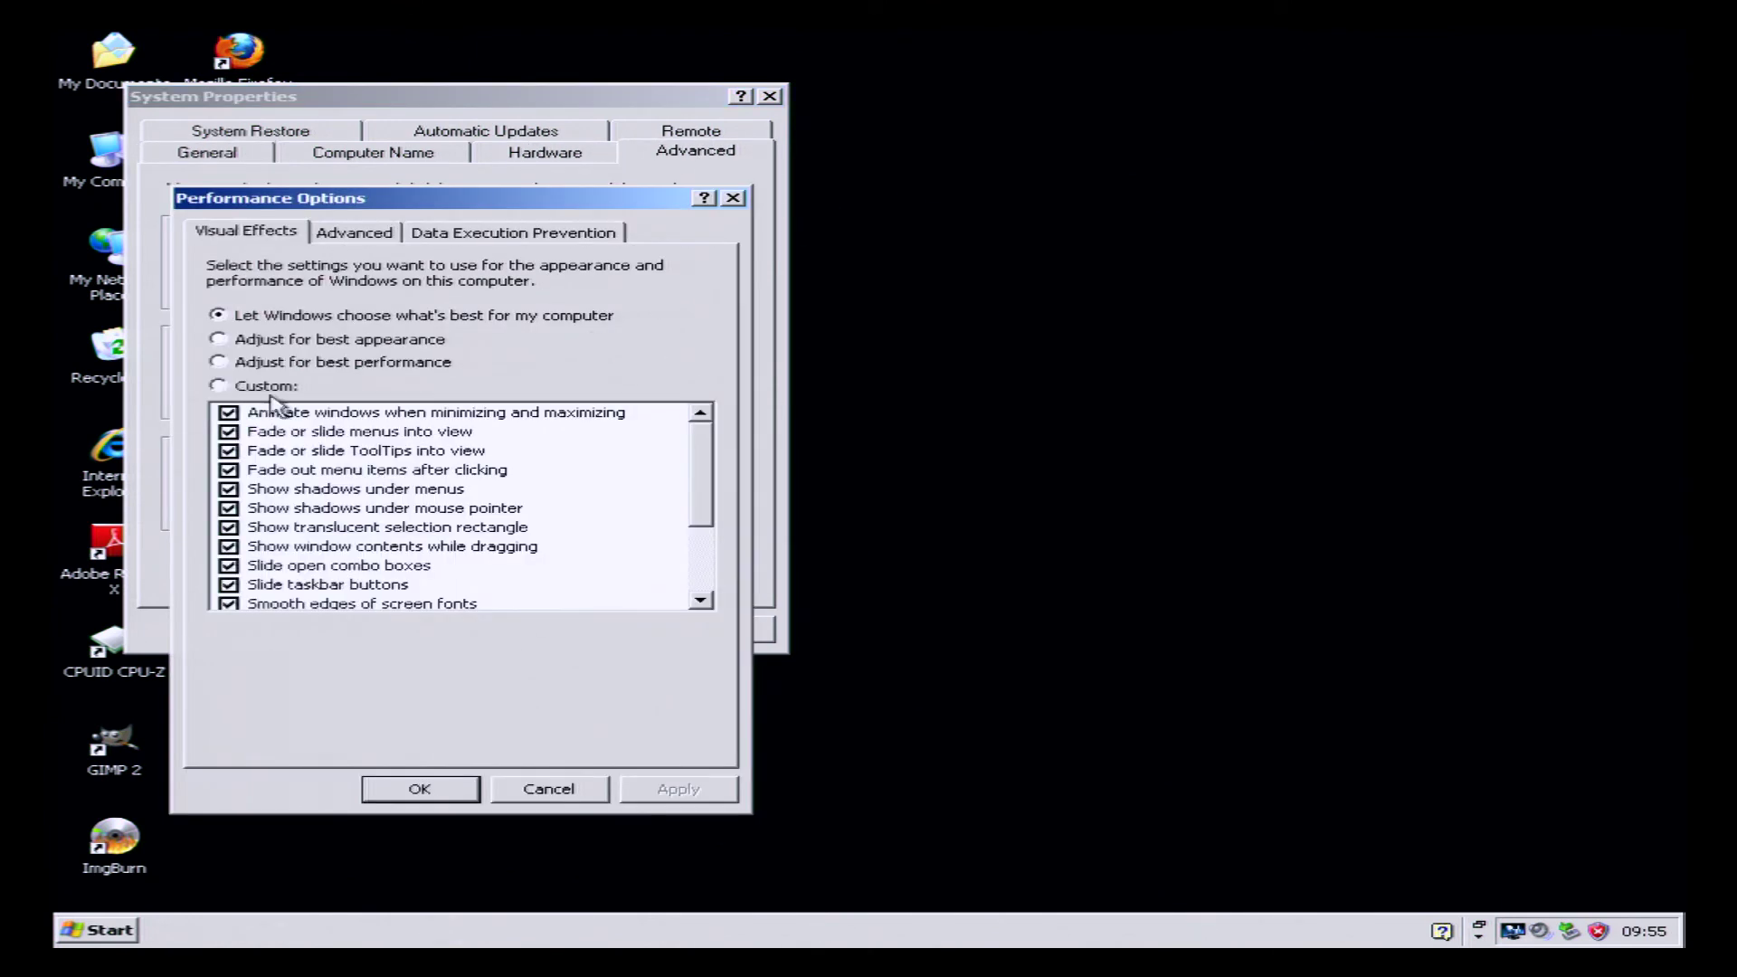
click(299, 363)
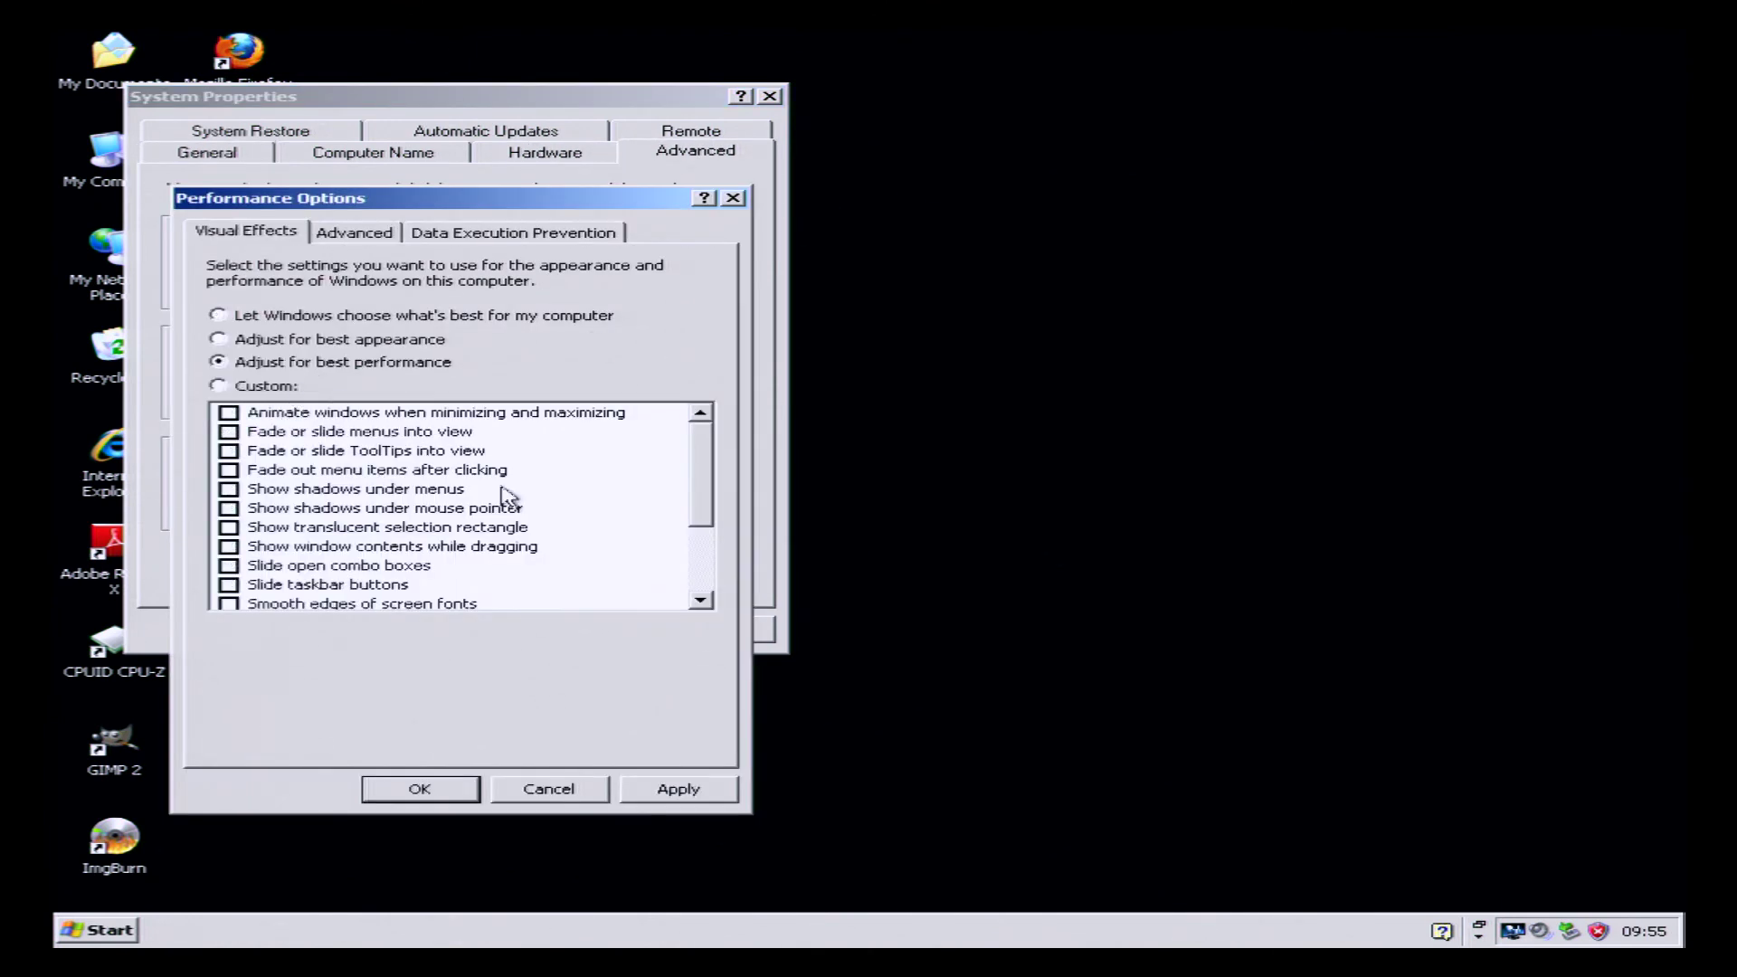
click(669, 790)
Enable only Show window contents while dragging among the visual effects, save the system properties, and briefly check the My Computer window.
click(229, 547)
click(677, 789)
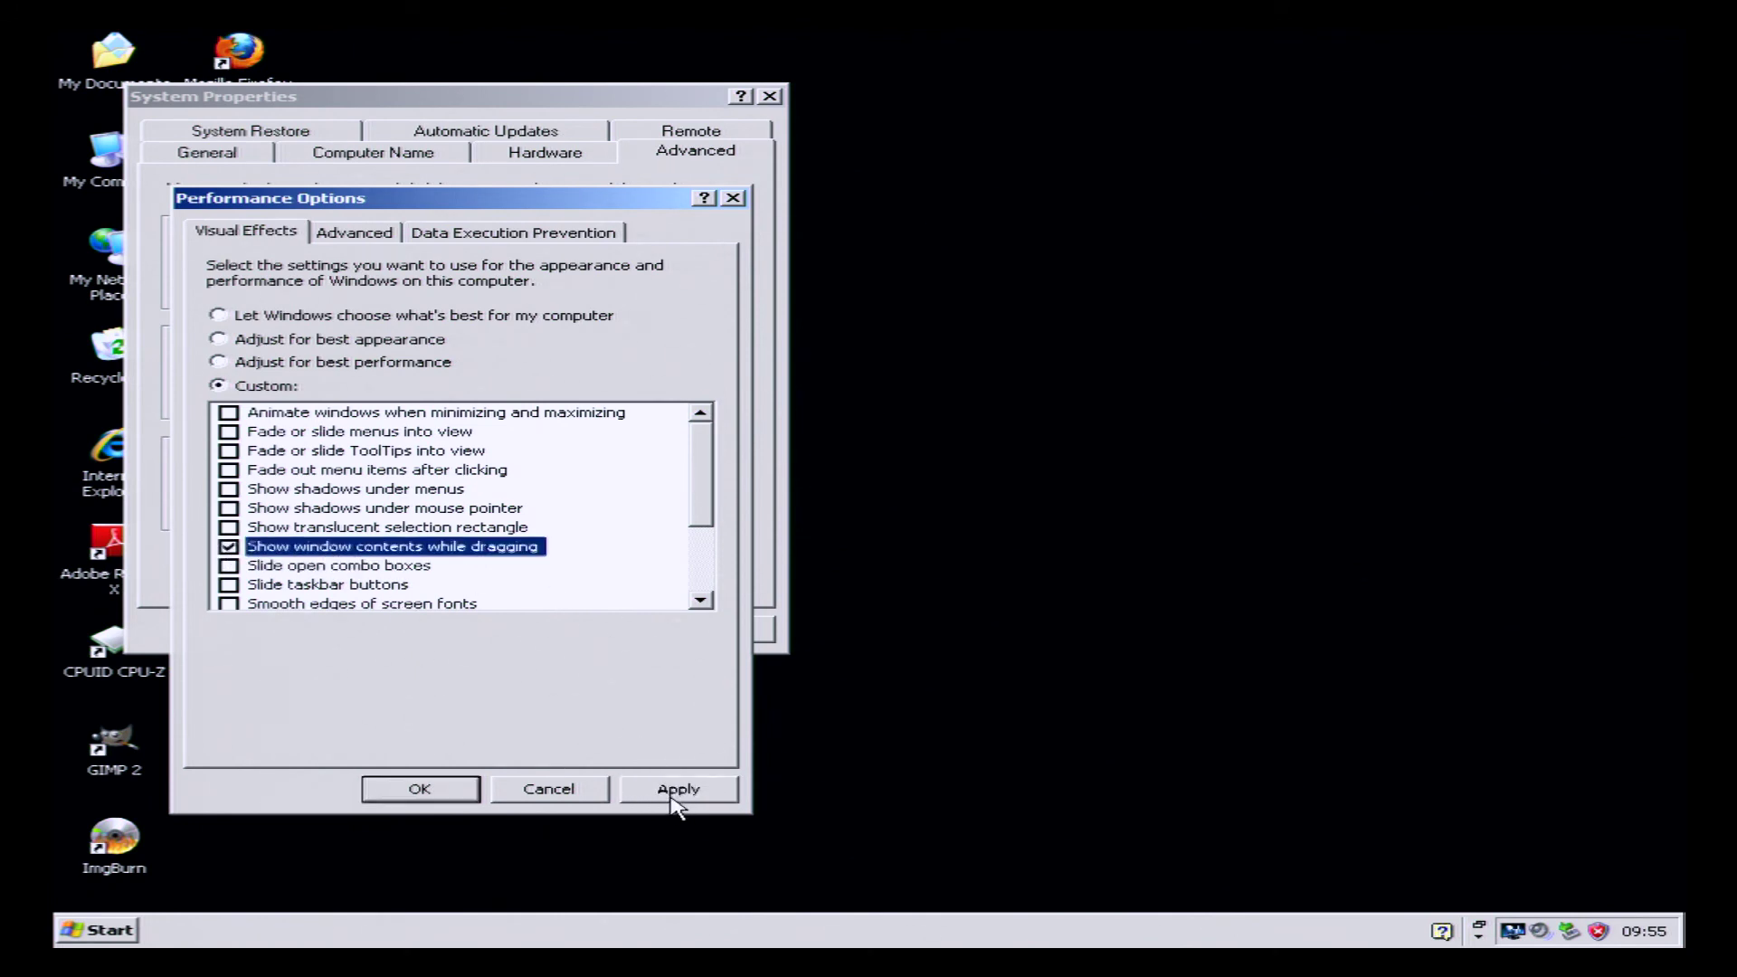
click(449, 790)
click(458, 635)
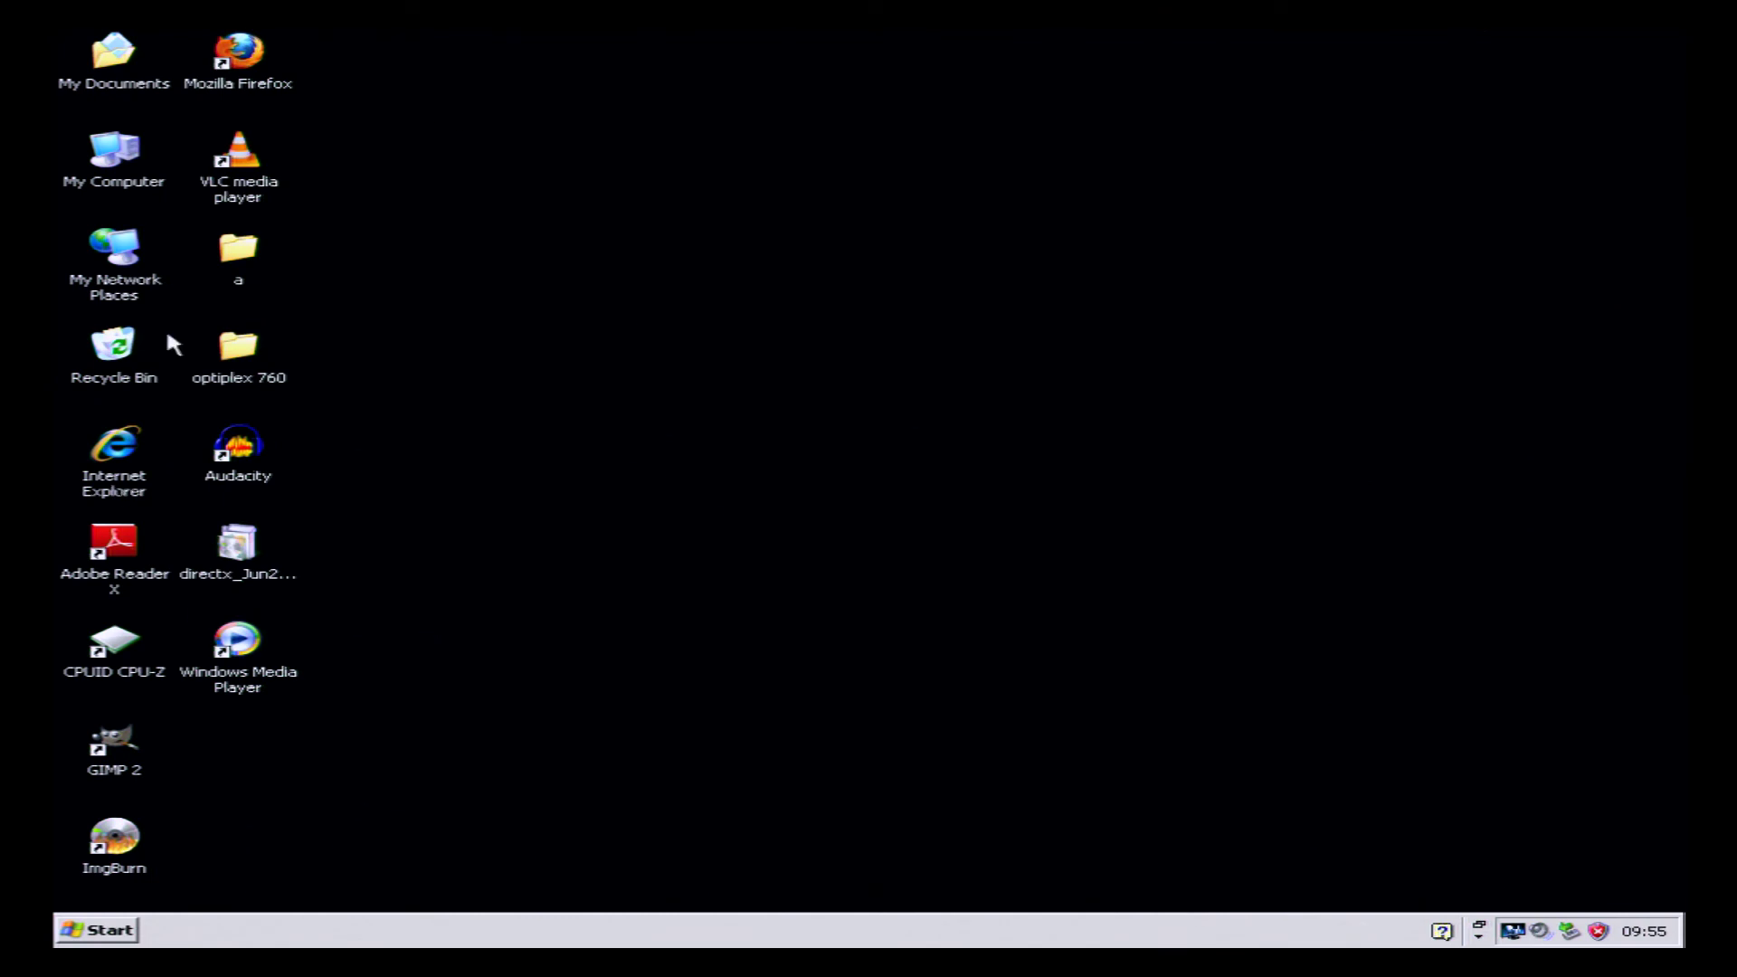
double_click(113, 158)
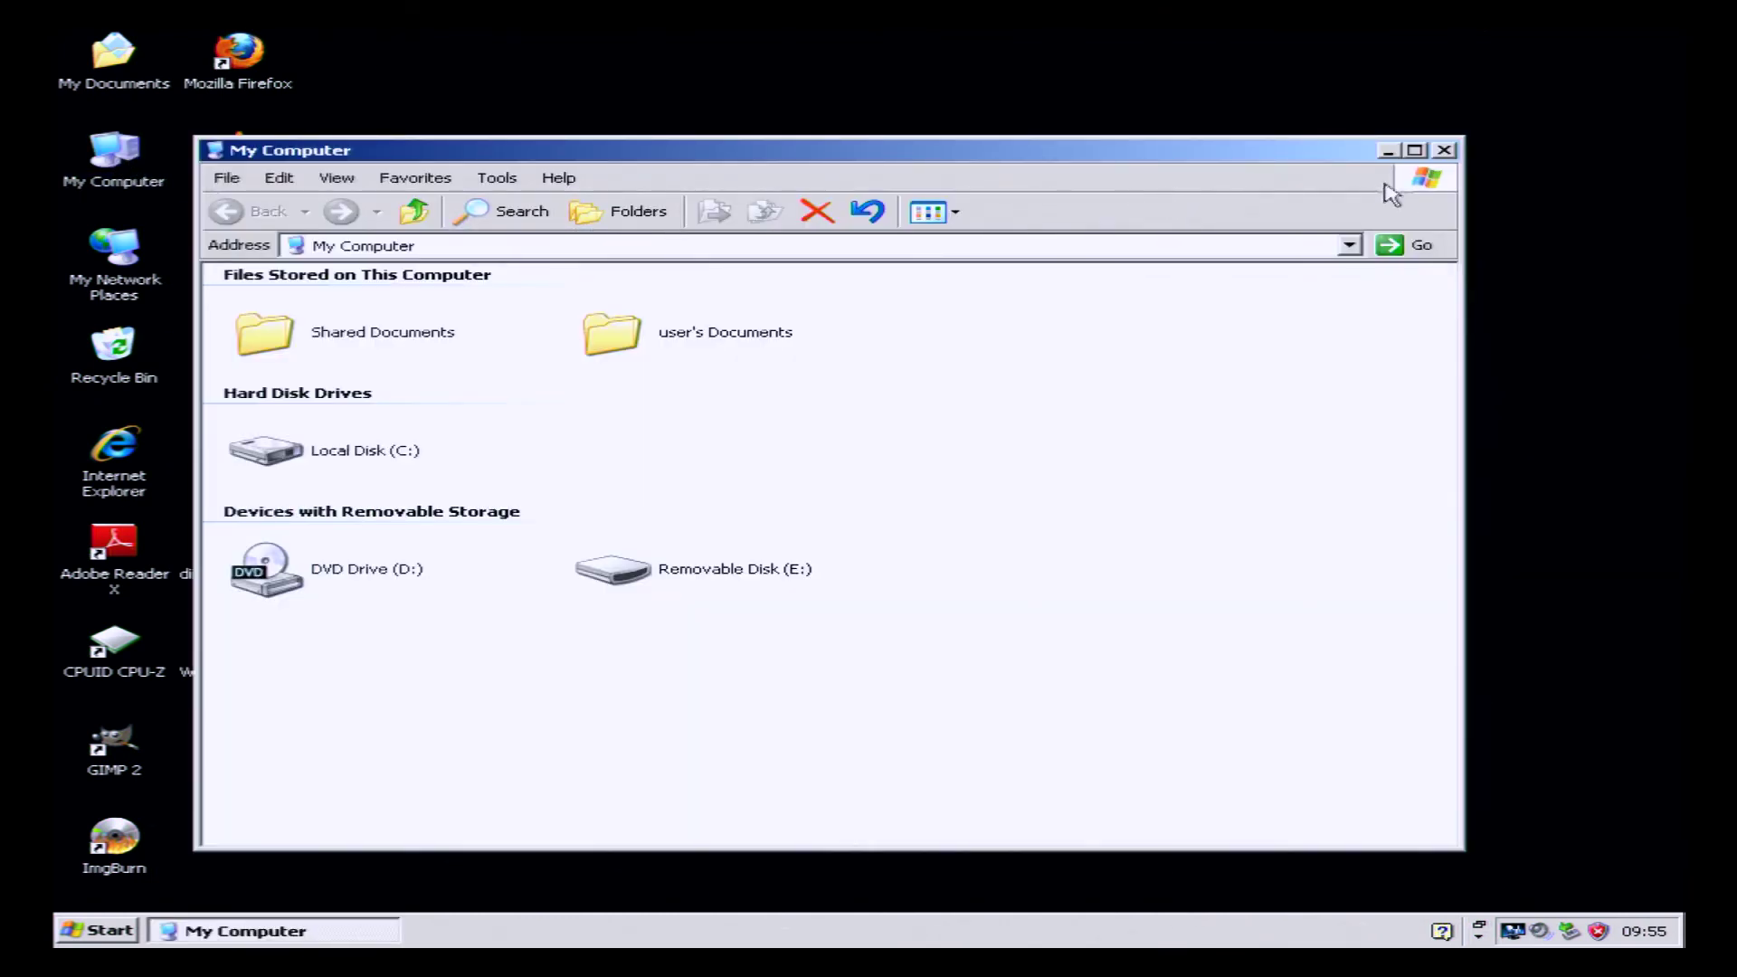
click(1445, 150)
Restart the computer.
click(100, 931)
click(280, 894)
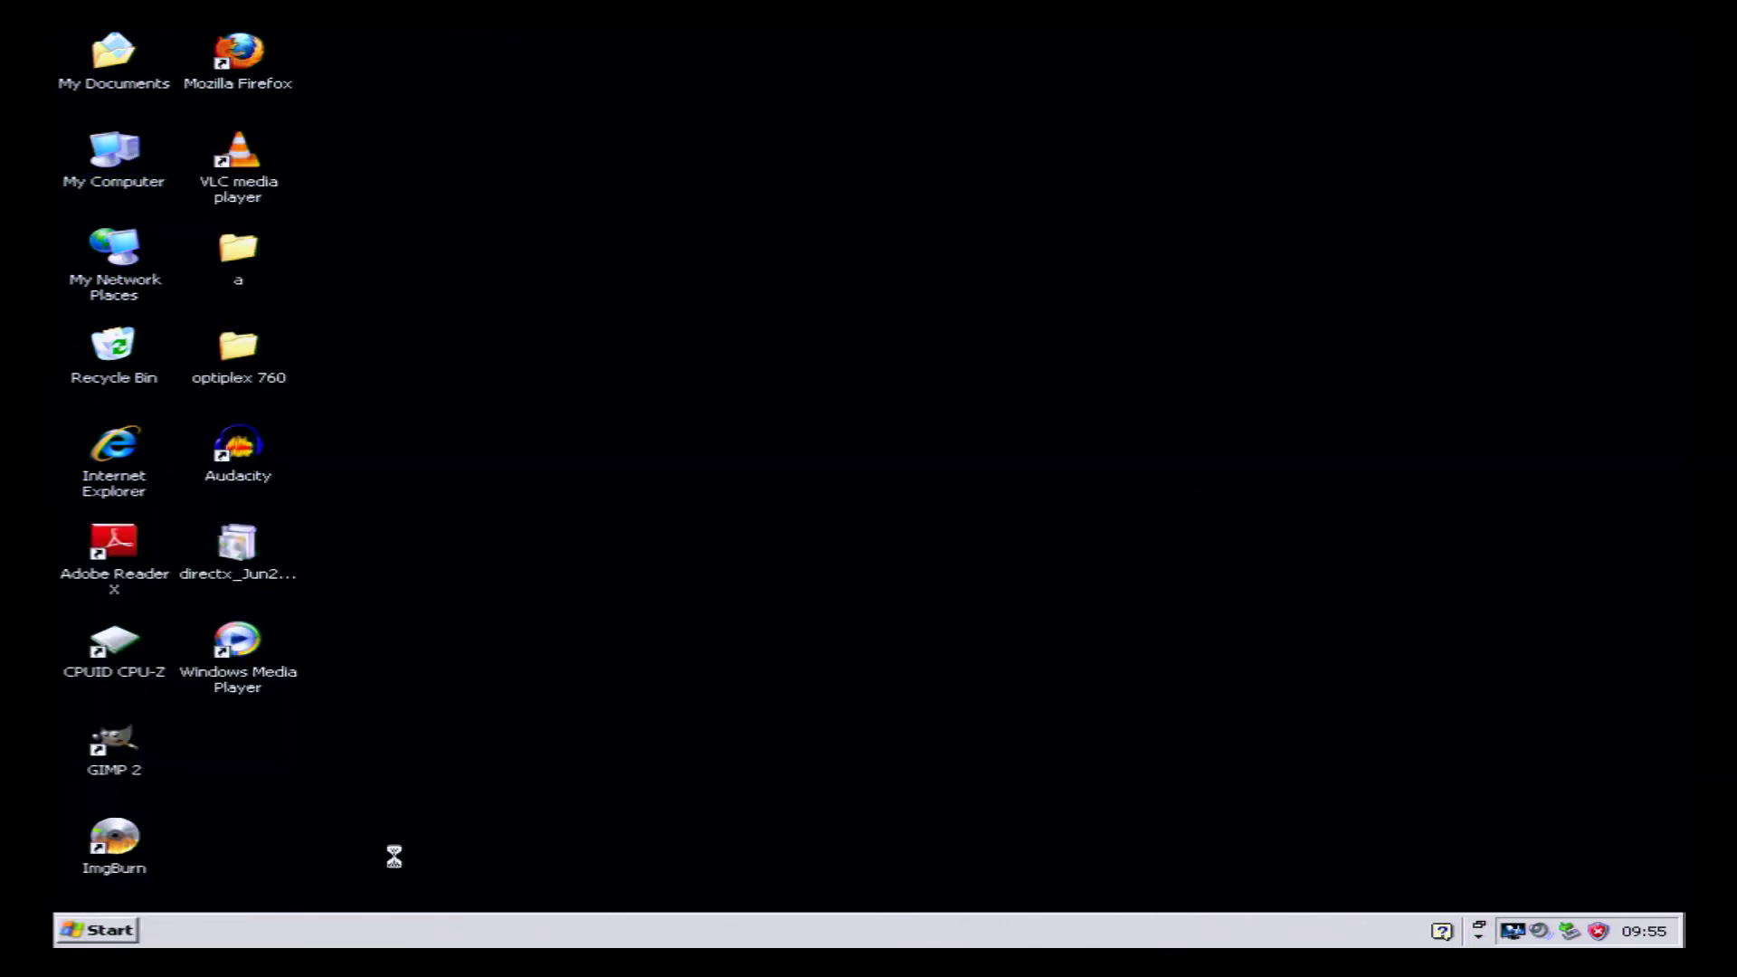
click(1001, 380)
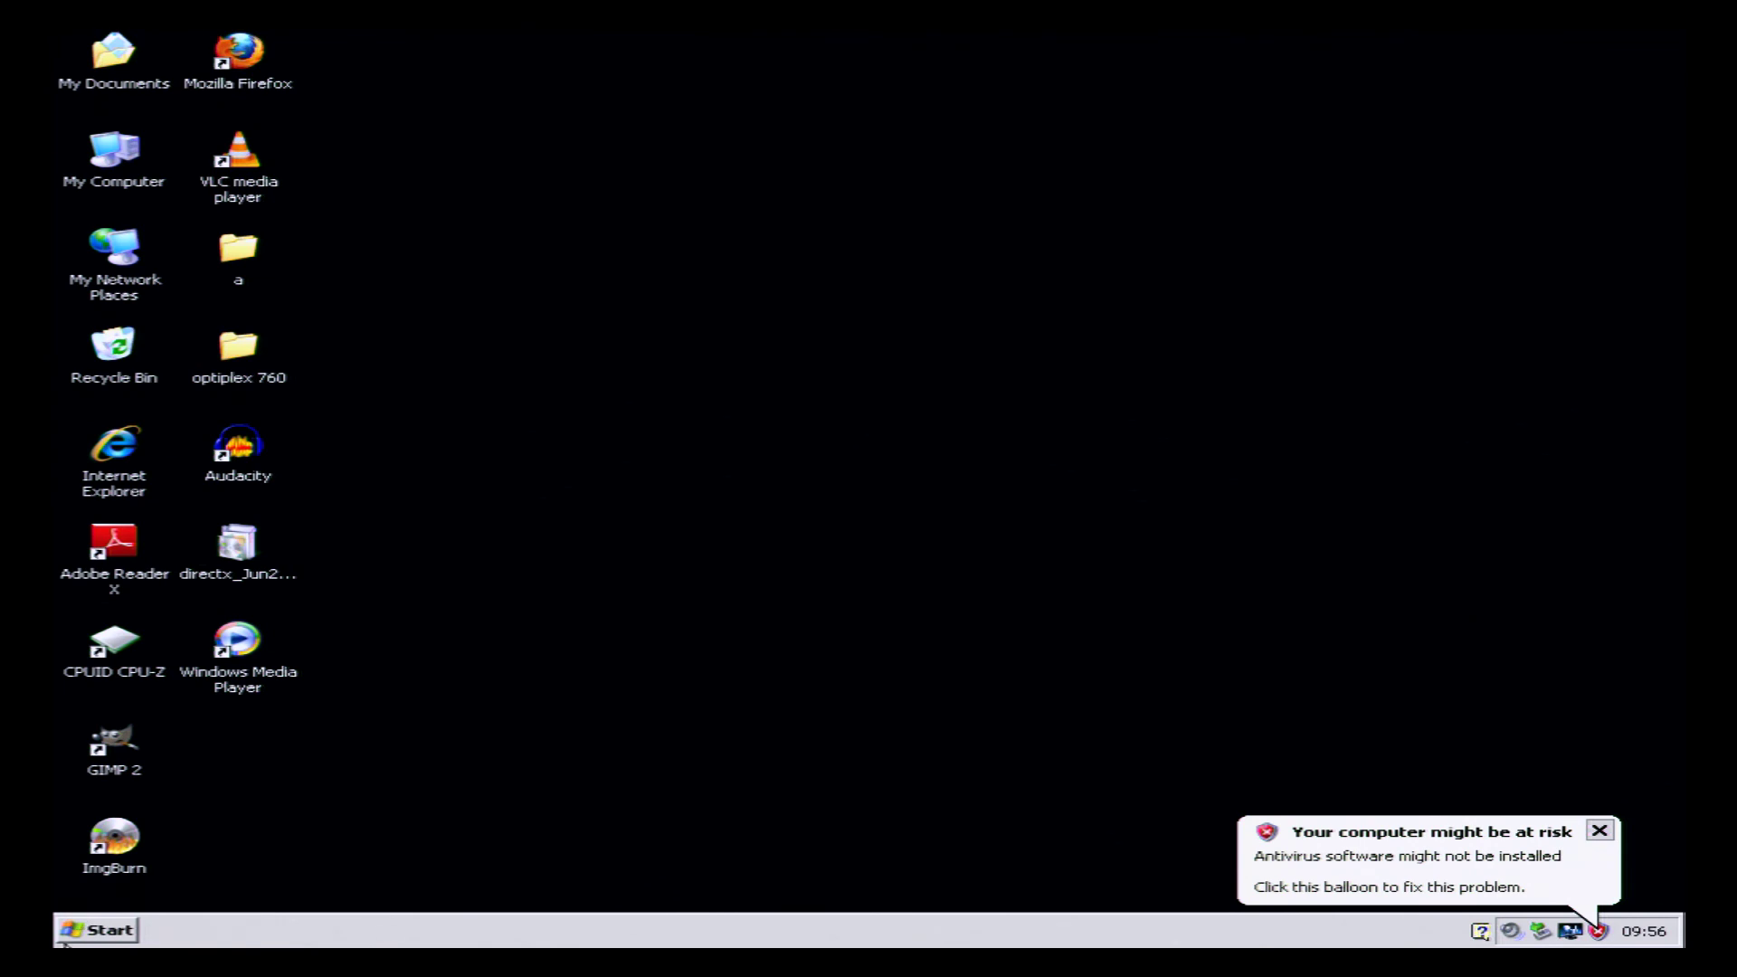
Shut the computer down completely.
click(108, 930)
click(227, 894)
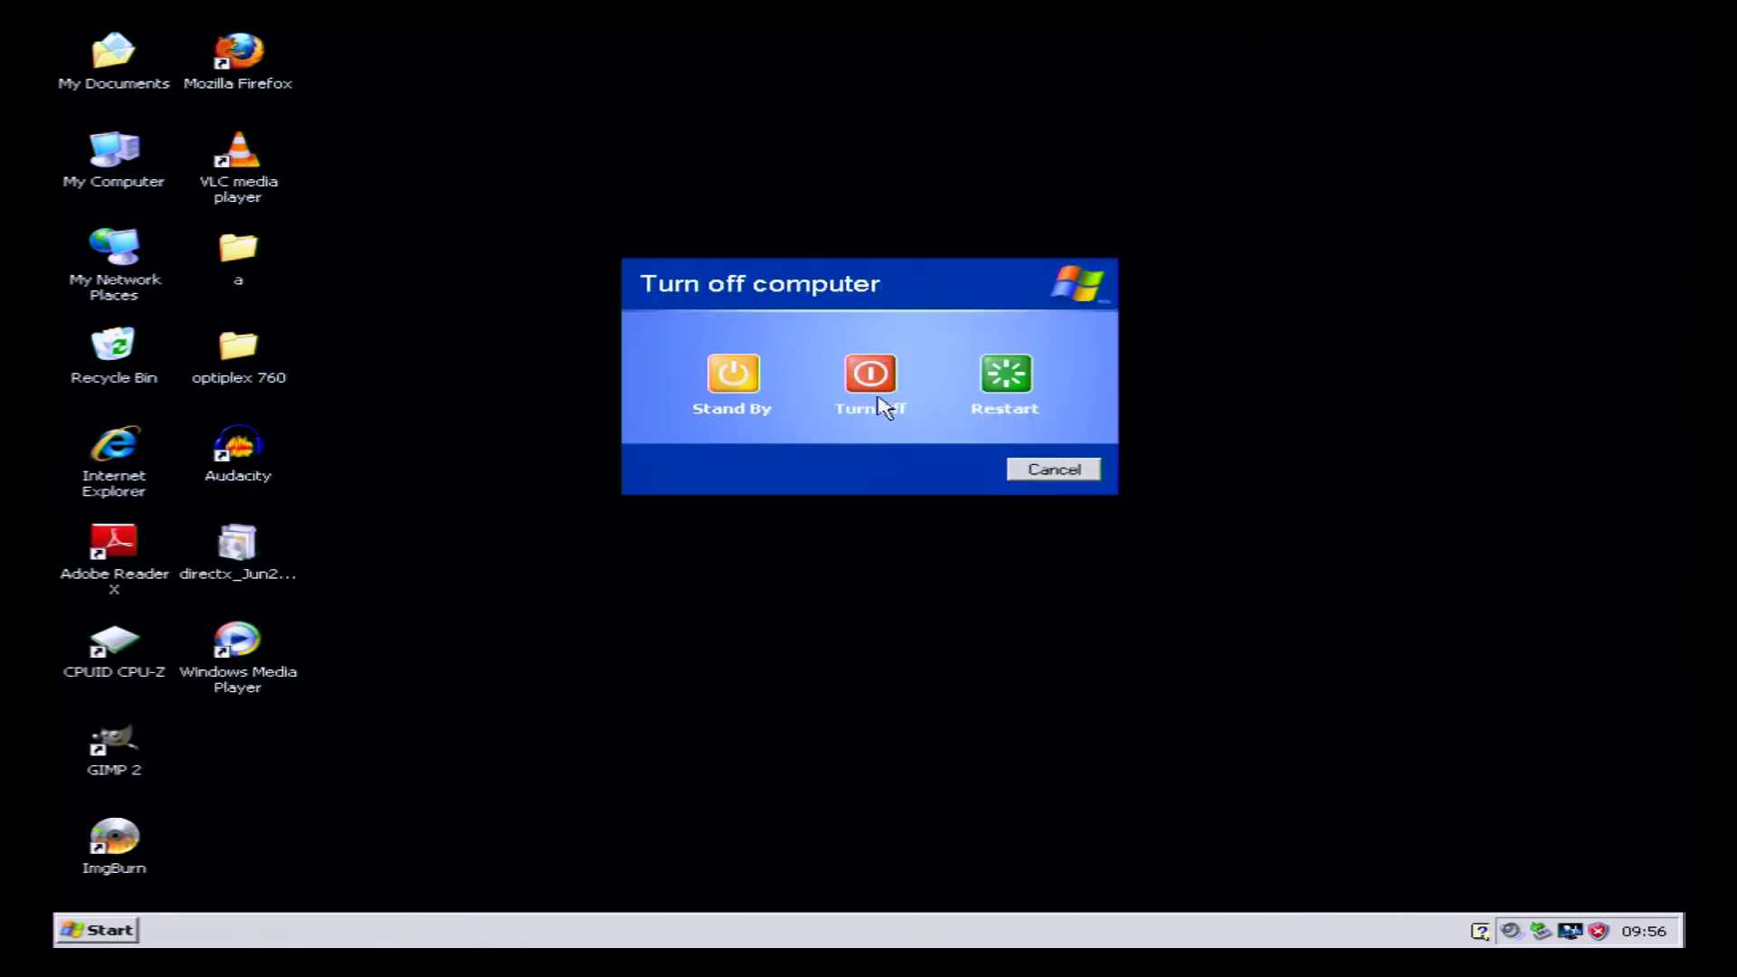
click(874, 380)
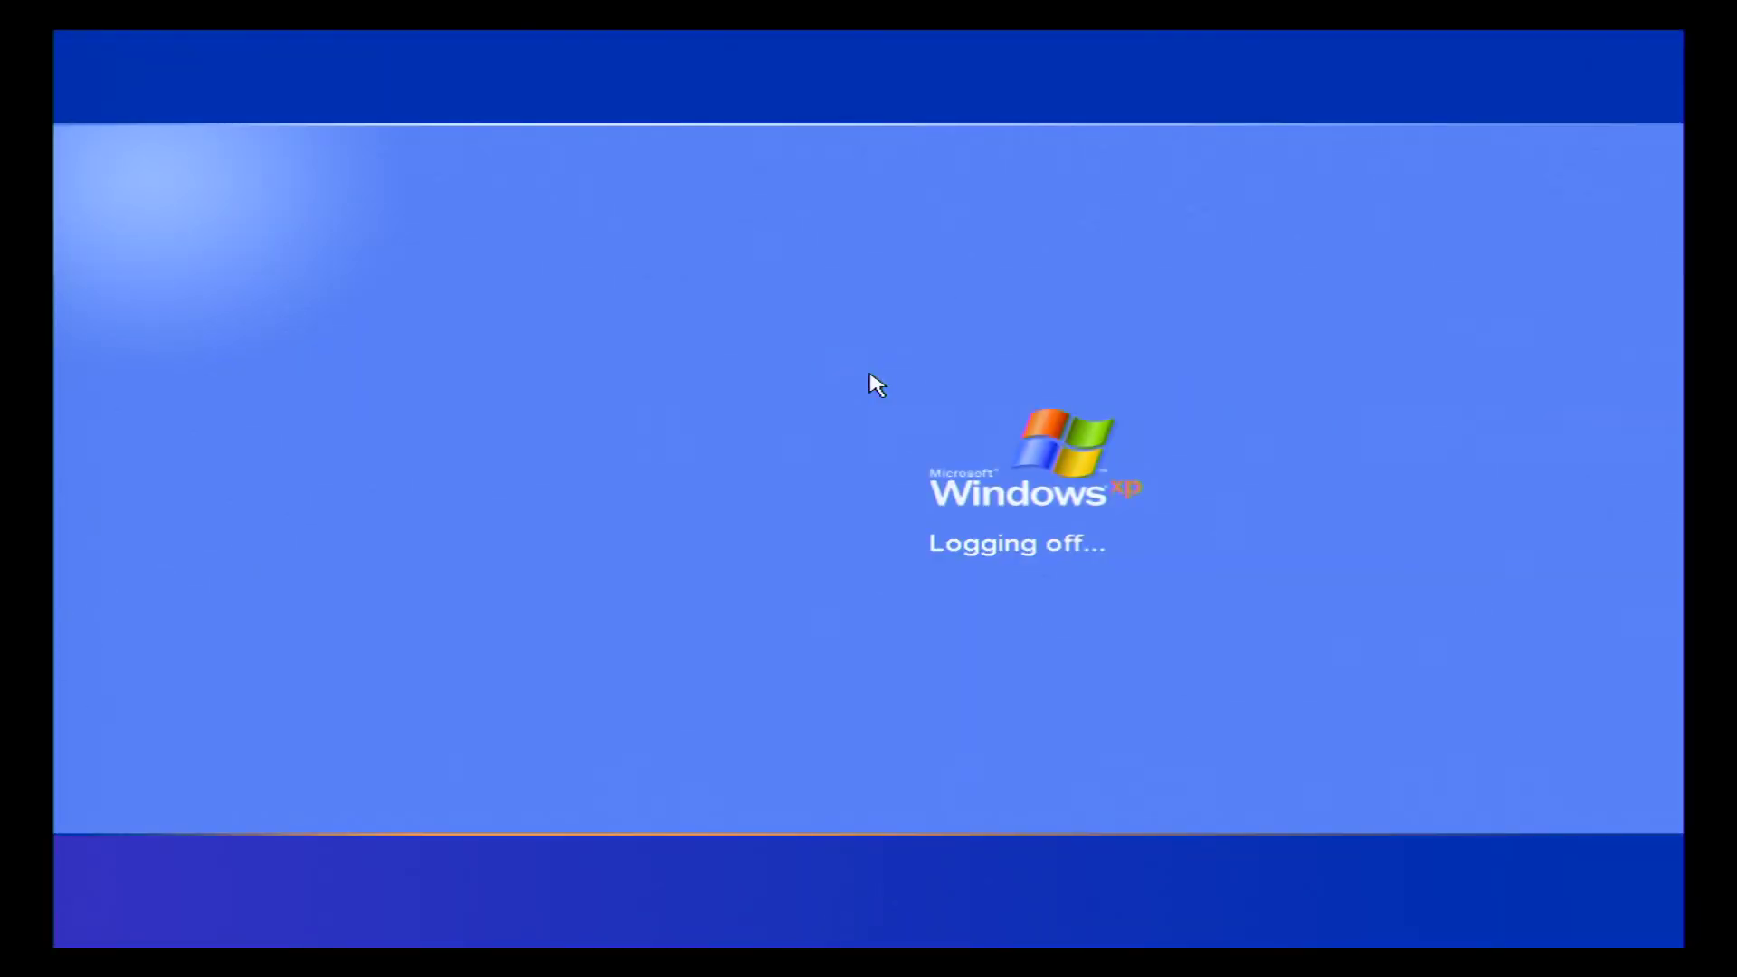